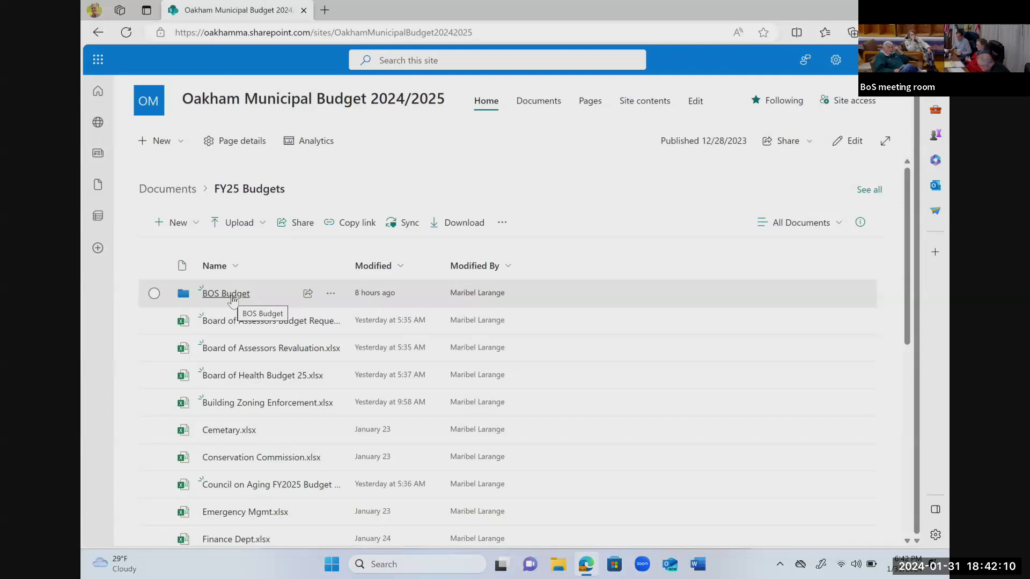
Step: Open the BOS Budget folder and look through its list of department budget files
{"action": "left_click", "coordinate": [233, 300]}
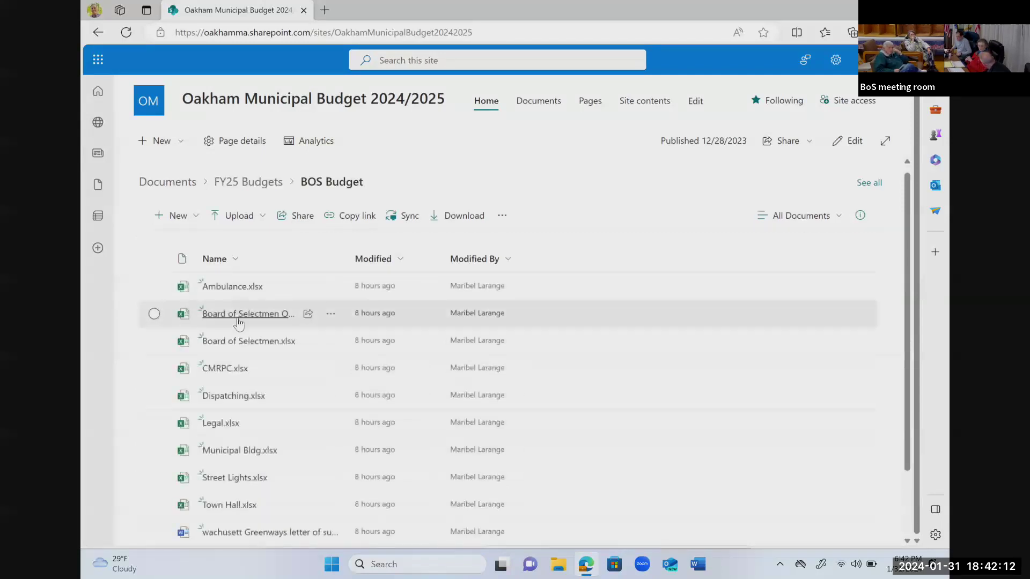
{"action": "scroll", "coordinate": [238, 329], "scroll_direction": "down", "scroll_amount": 1}
{"action": "scroll", "coordinate": [238, 328], "scroll_direction": "down", "scroll_amount": 1}
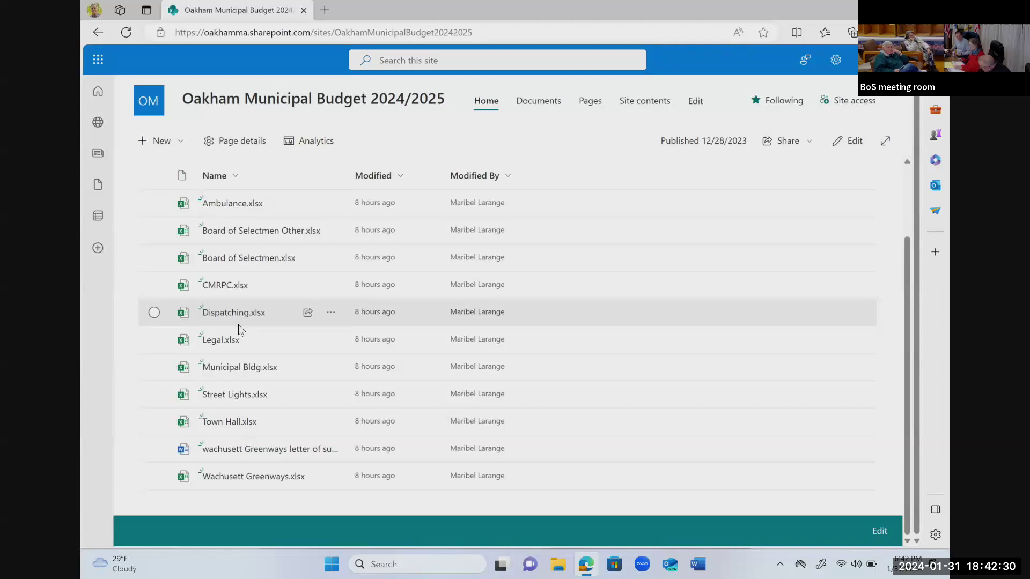
{"action": "scroll", "coordinate": [235, 357], "scroll_direction": "up", "scroll_amount": 2}
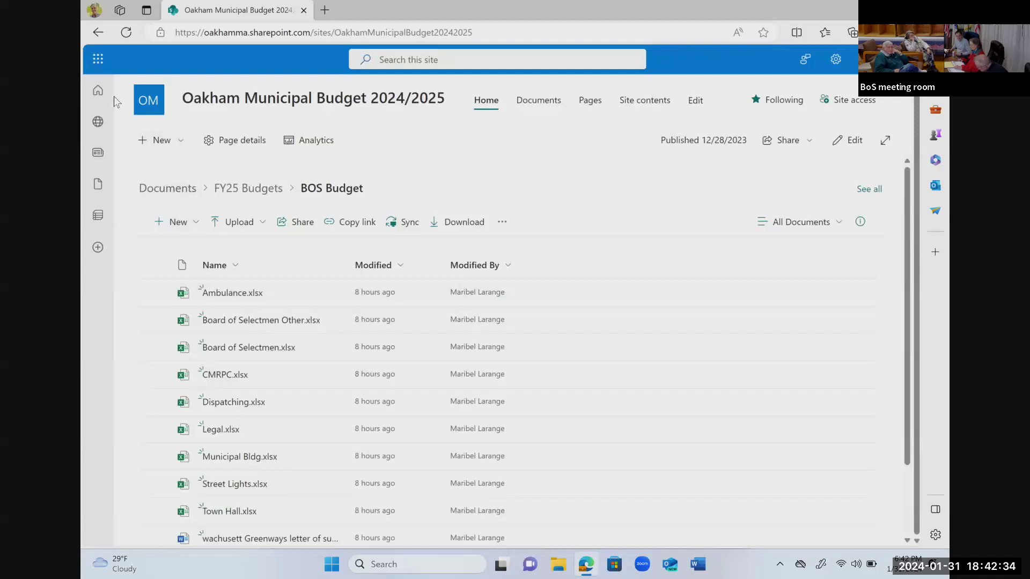
Step: Reload the budget site and open Town Accountant.xlsx from the BOS Budget folder inside FY25 Budgets
{"action": "left_click", "coordinate": [126, 32]}
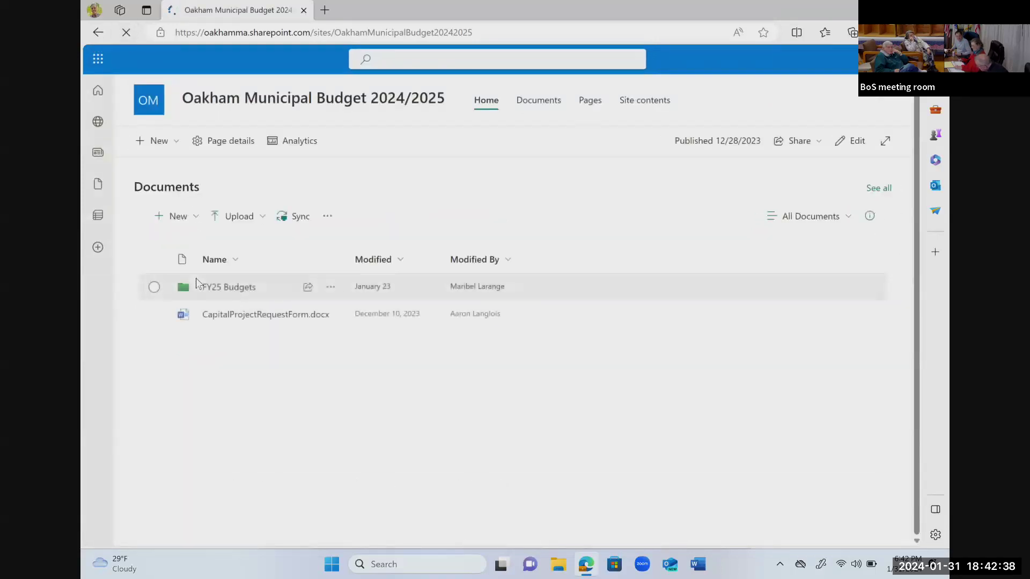
{"action": "left_click", "coordinate": [207, 290]}
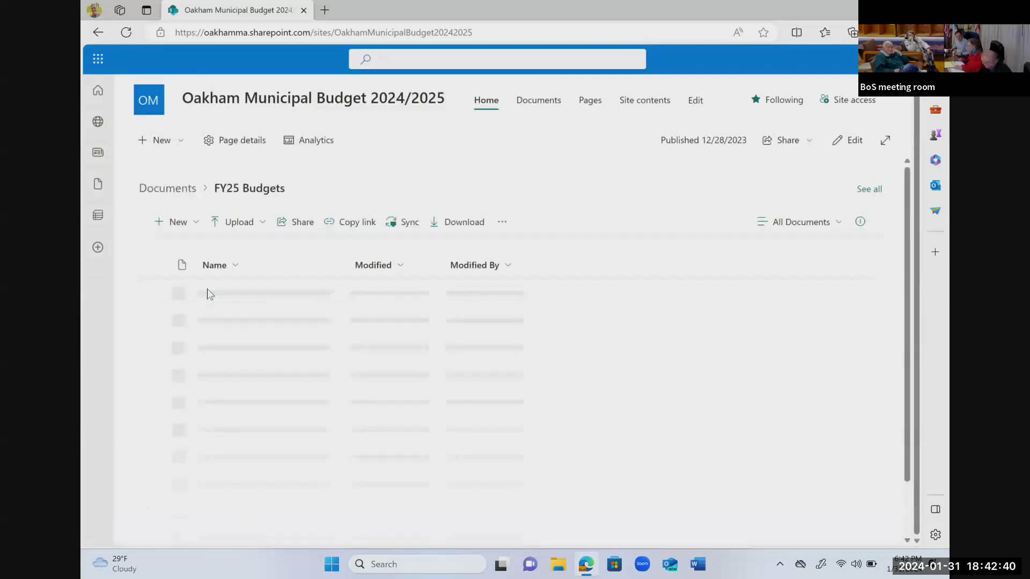
{"action": "left_click", "coordinate": [208, 293]}
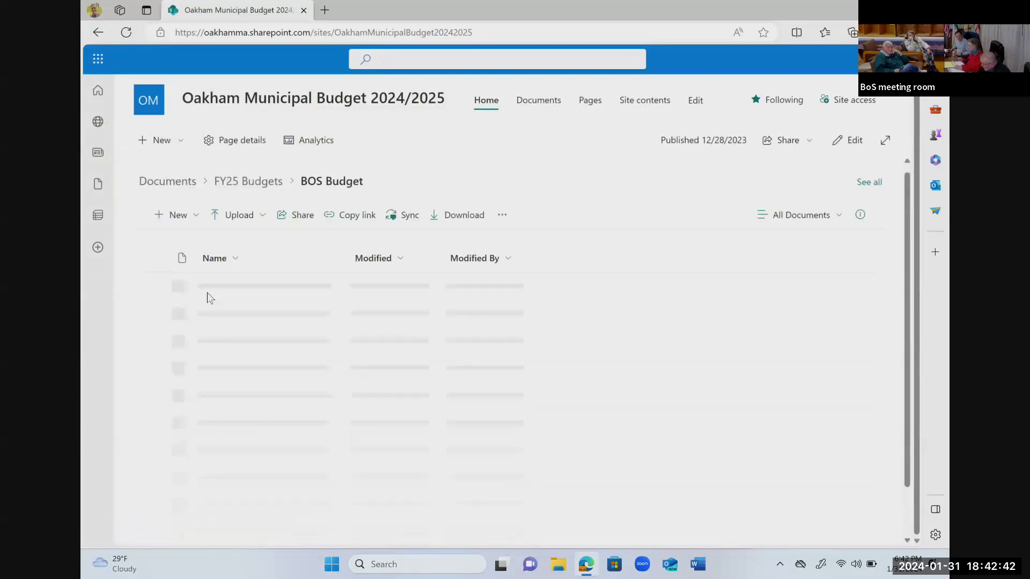
{"action": "scroll", "coordinate": [209, 343], "scroll_direction": "down", "scroll_amount": 2}
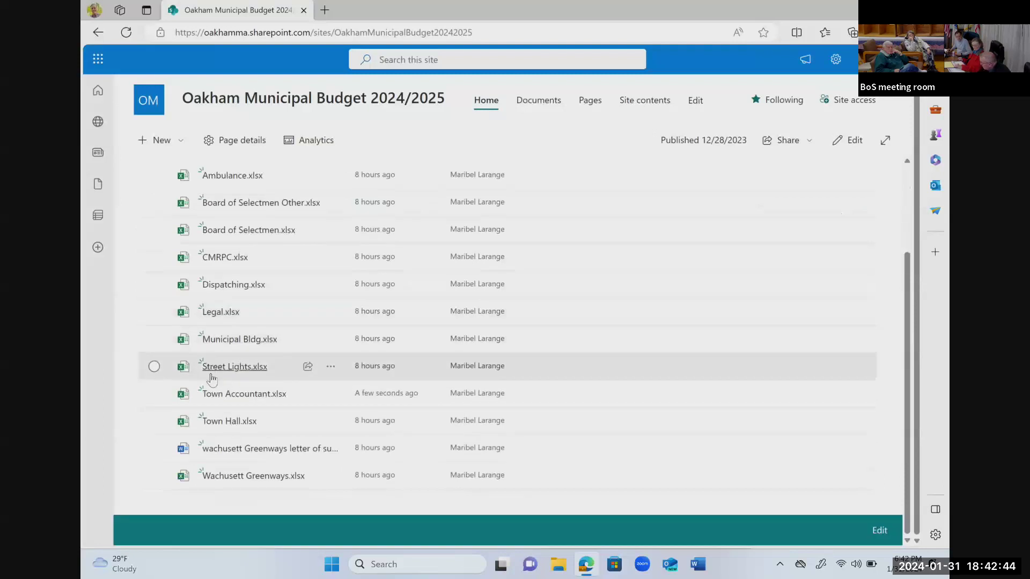
{"action": "left_click", "coordinate": [223, 398]}
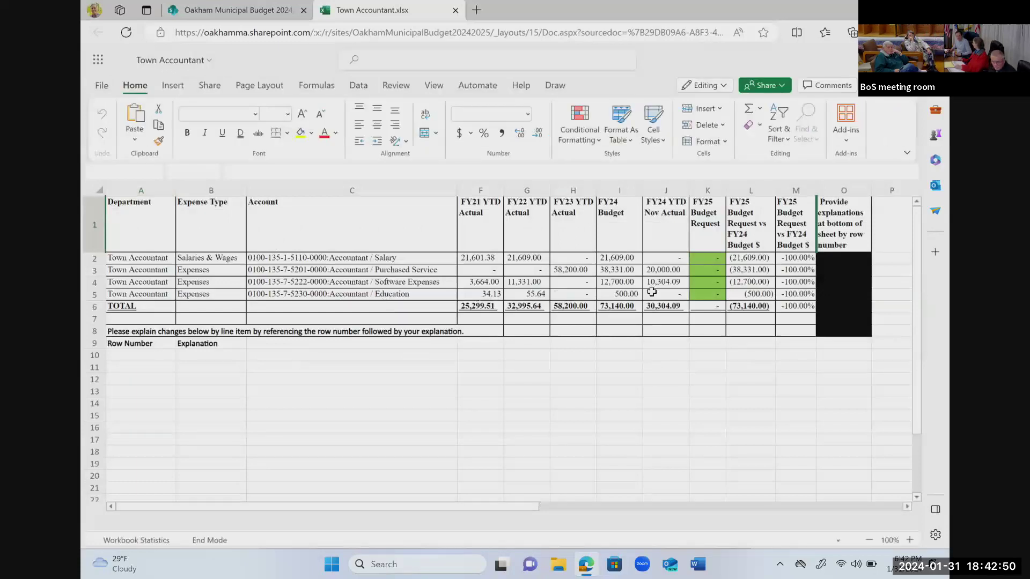
Step: Enter the Town Accountant's FY25 budget requests of 21609 for Salary and 38331 for Purchased Service
{"action": "left_click", "coordinate": [705, 260]}
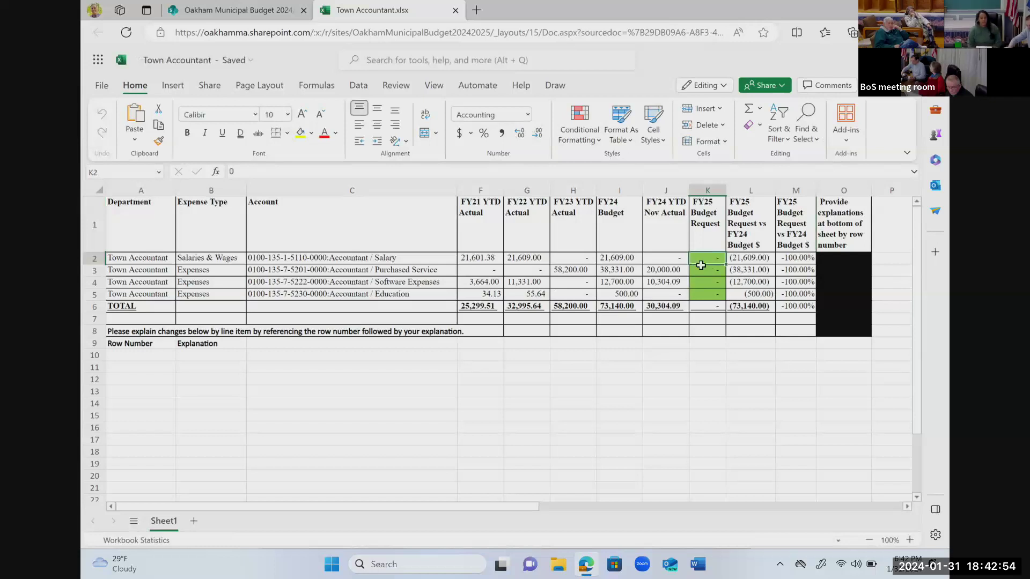
{"action": "type", "text": "2"}
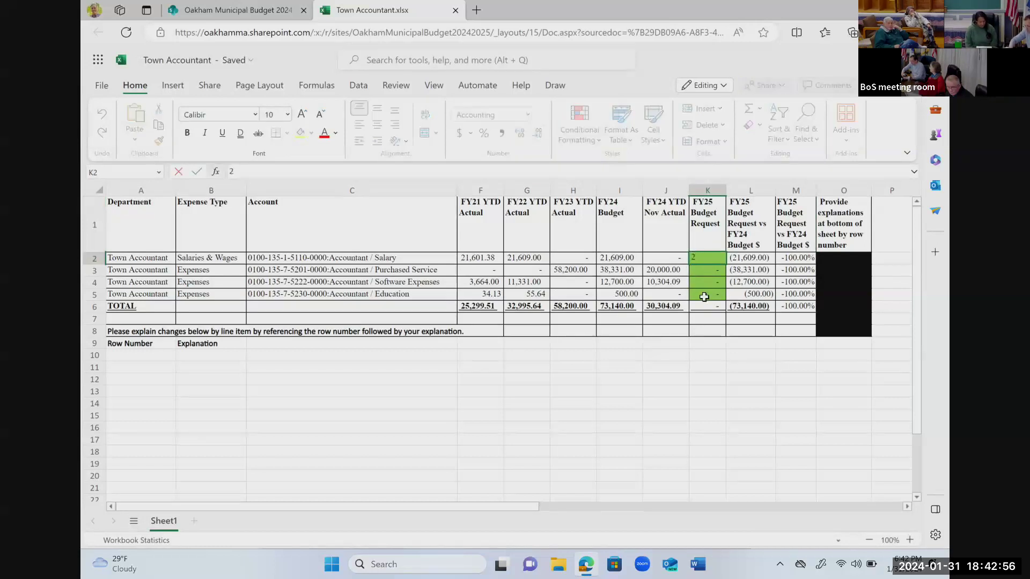
{"action": "type", "text": "1,609"}
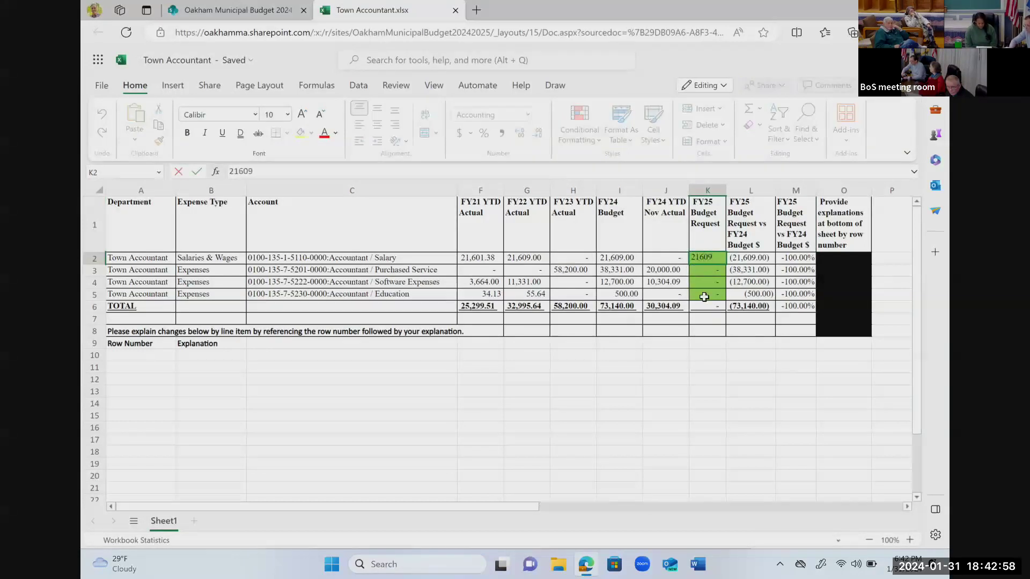
{"action": "key", "text": "Return"}
{"action": "type", "text": "383311"}
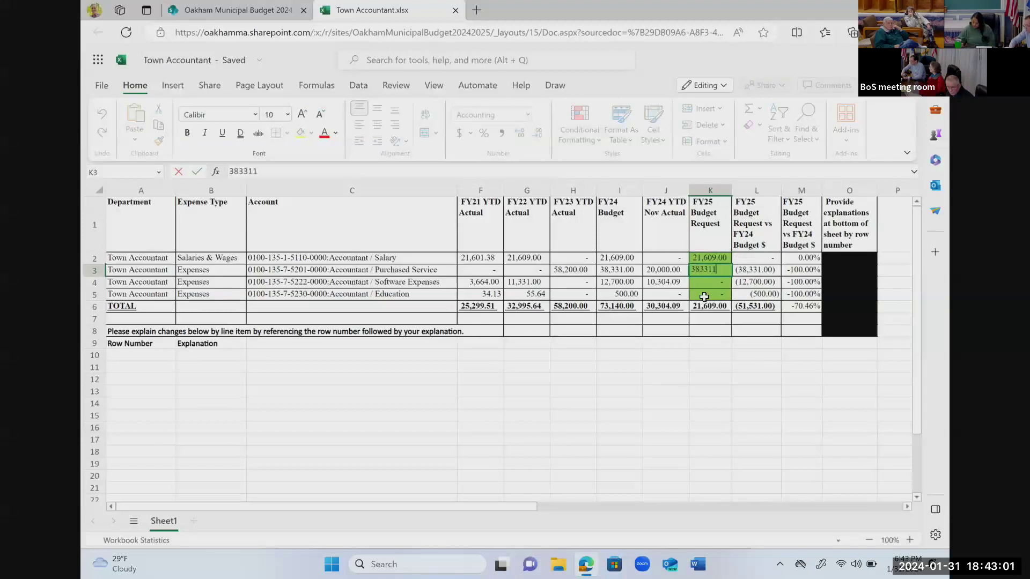
{"action": "key", "text": "BackSpace"}
{"action": "key", "text": "BackSpace"}
{"action": "type", "text": "1"}
{"action": "key", "text": "Return"}
Step: Enter the FY25 budget requests of 12700 for Software Expenses and 500 for Education
{"action": "type", "text": "12,7"}
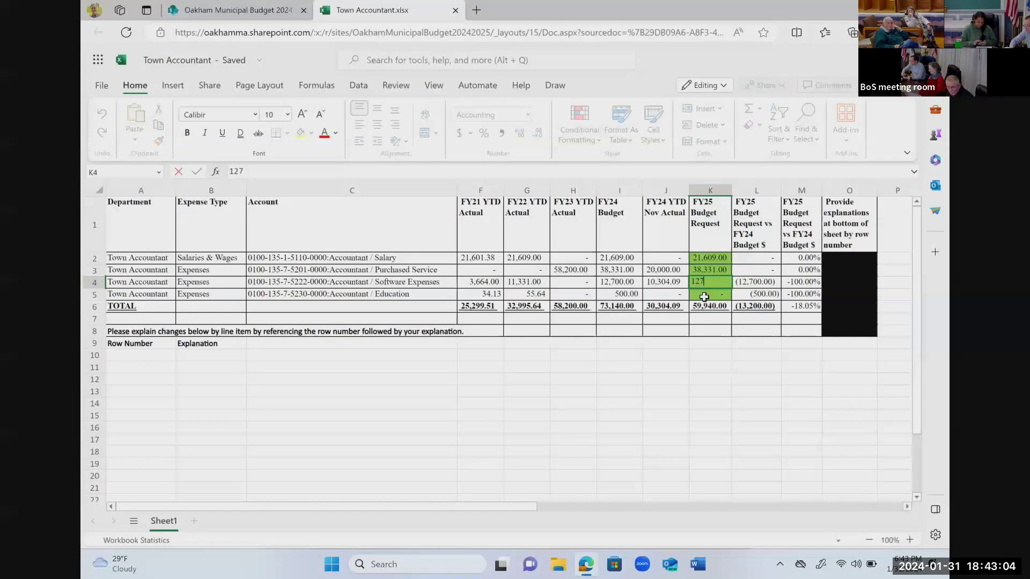
{"action": "type", "text": "00"}
{"action": "key", "text": "Return"}
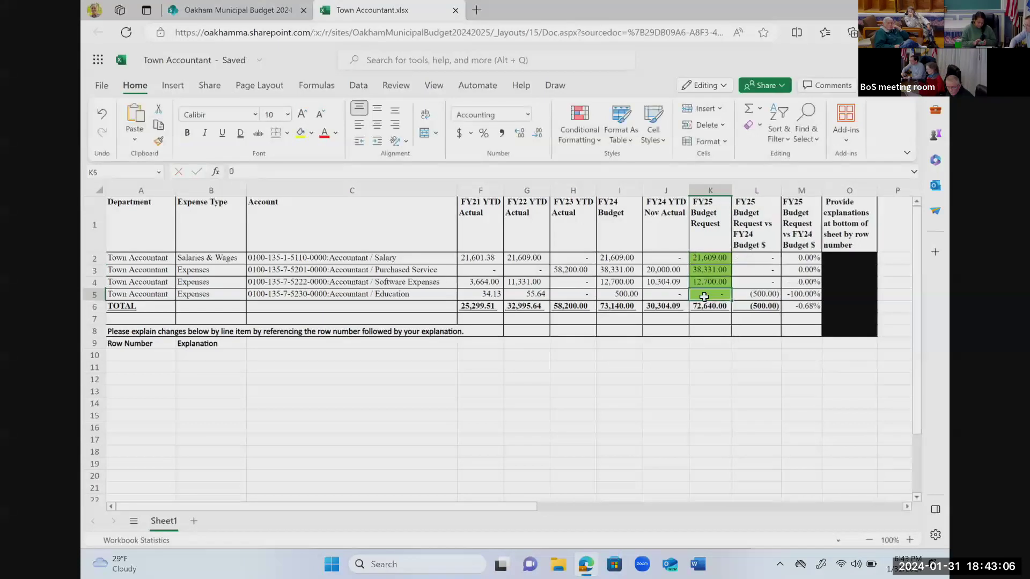
{"action": "type", "text": "500"}
{"action": "key", "text": "Return"}
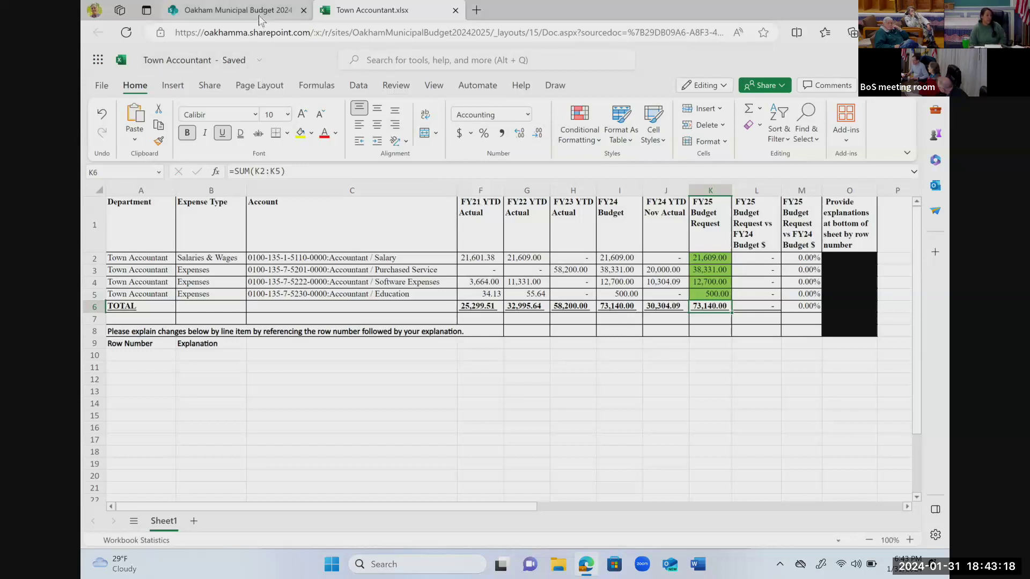
{"action": "mouse_move", "coordinate": [260, 20]}
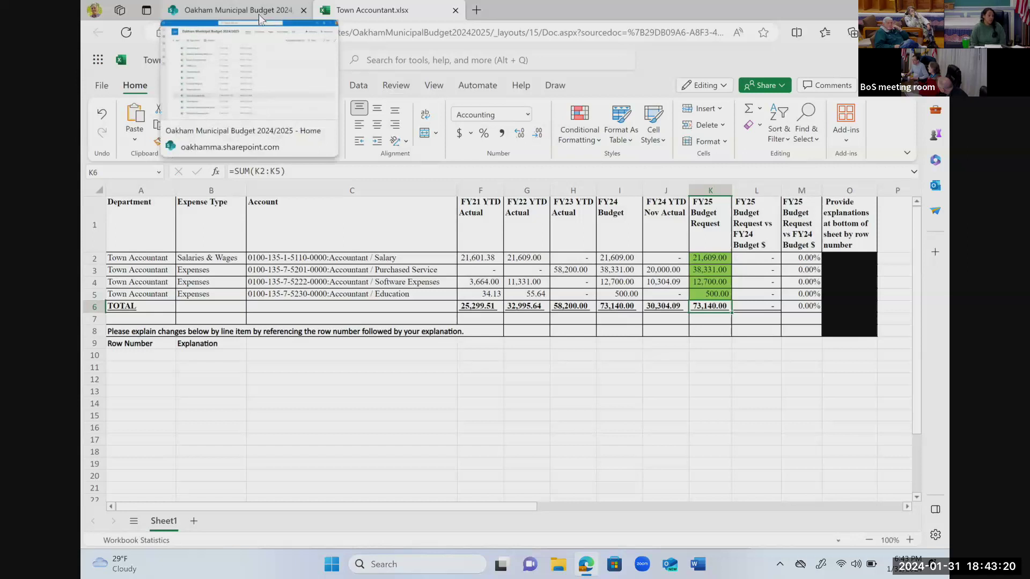
{"action": "left_click", "coordinate": [262, 14]}
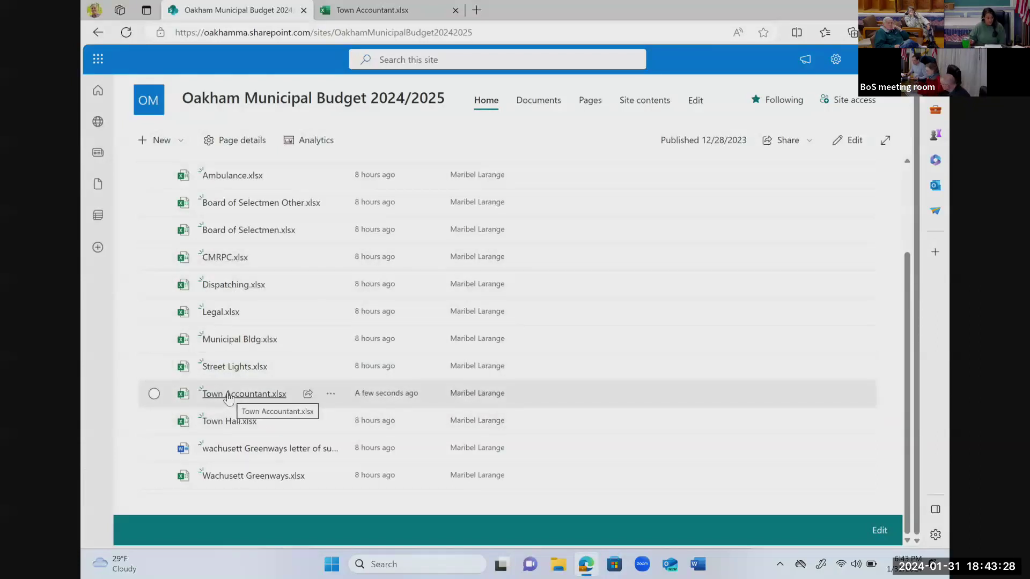
{"action": "left_click", "coordinate": [372, 10]}
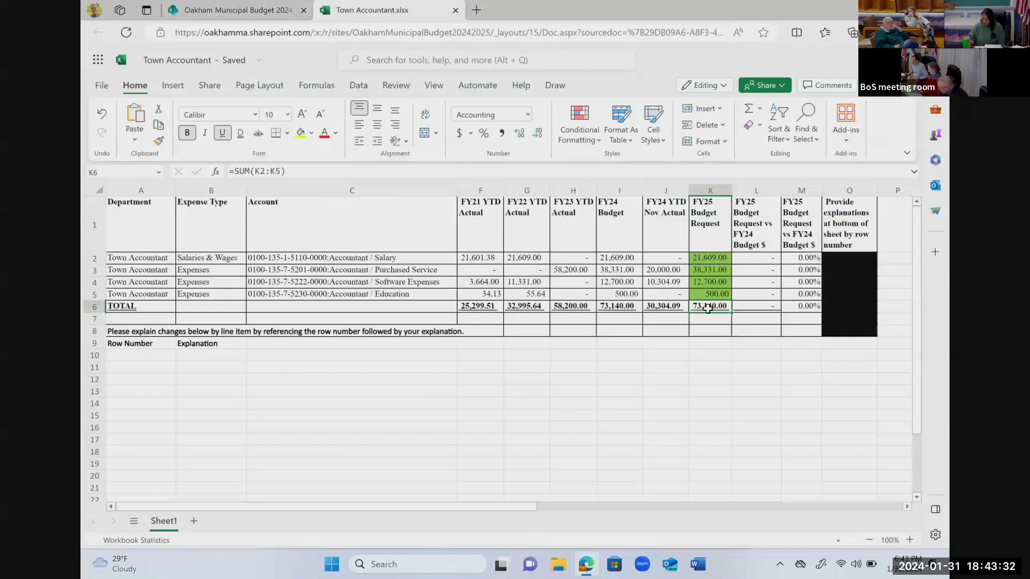
Step: Return to the Oakham Municipal Budget 2024/2025 site and open the Board of Assessors budget request workbook from the FY25 Budgets folder
{"action": "left_click", "coordinate": [262, 13]}
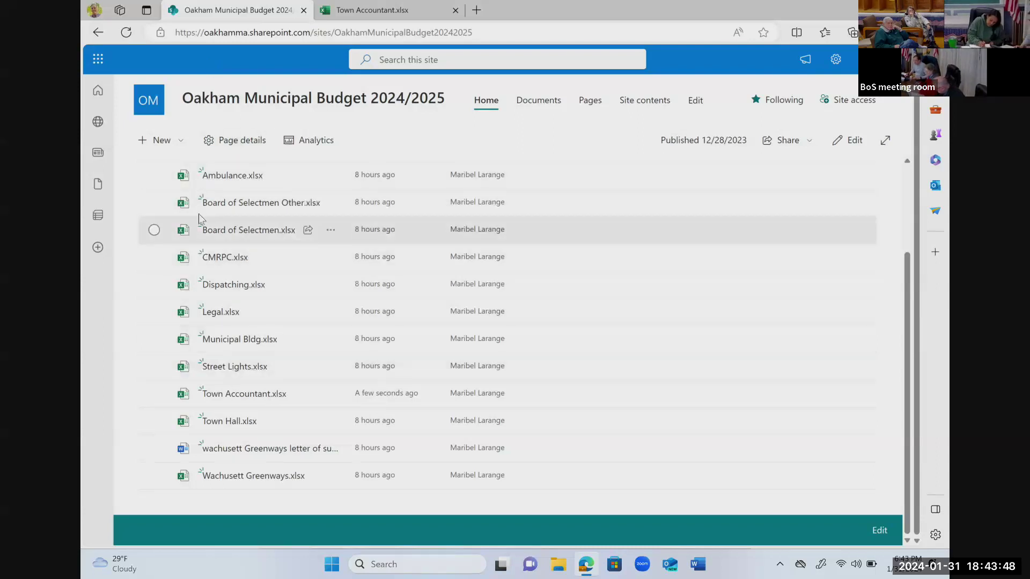
{"action": "left_click", "coordinate": [97, 33]}
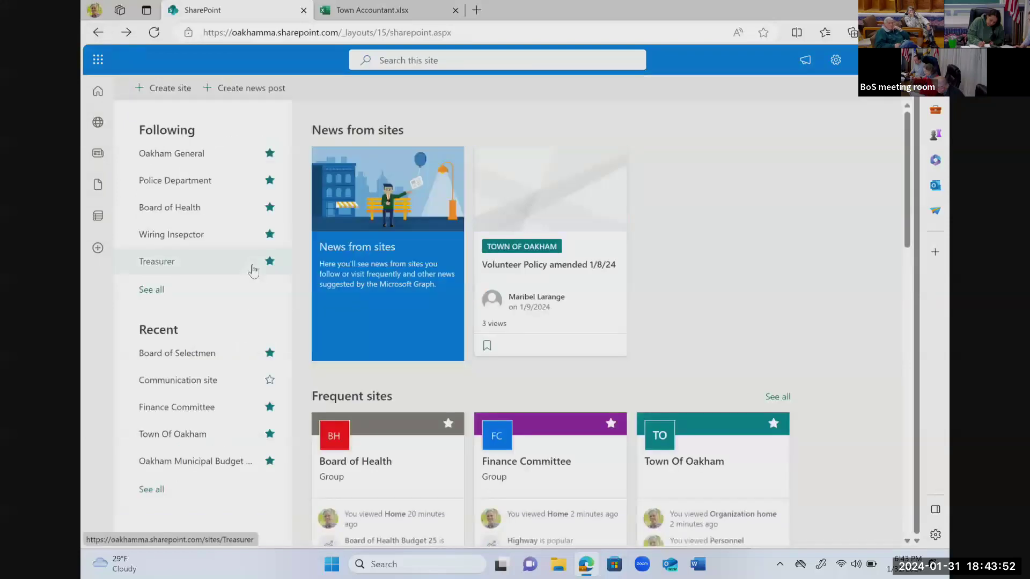
{"action": "scroll", "coordinate": [510, 400], "scroll_direction": "down", "scroll_amount": 7}
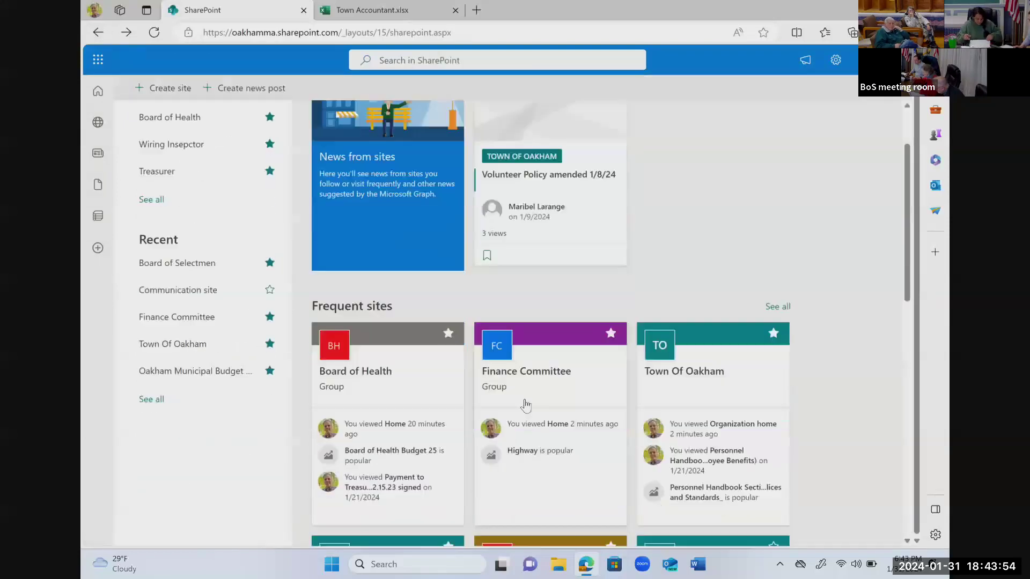
{"action": "left_click", "coordinate": [376, 279]}
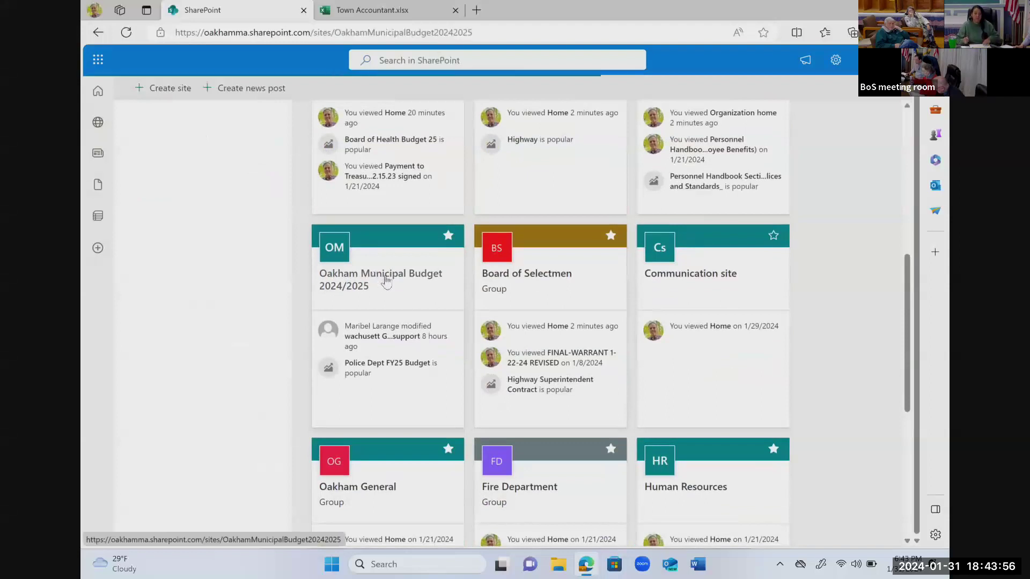
{"action": "left_click", "coordinate": [247, 290]}
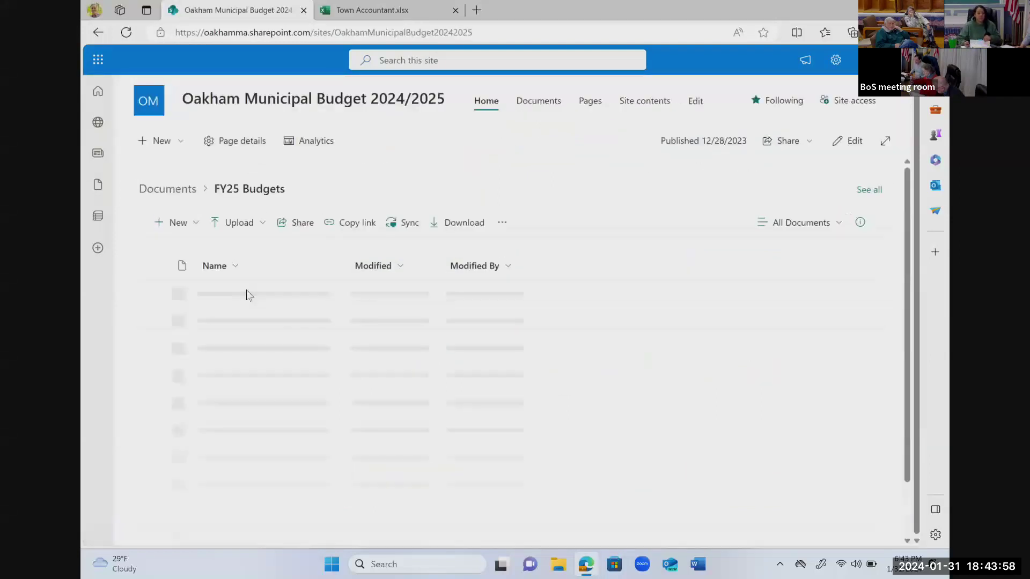
{"action": "left_click", "coordinate": [246, 320]}
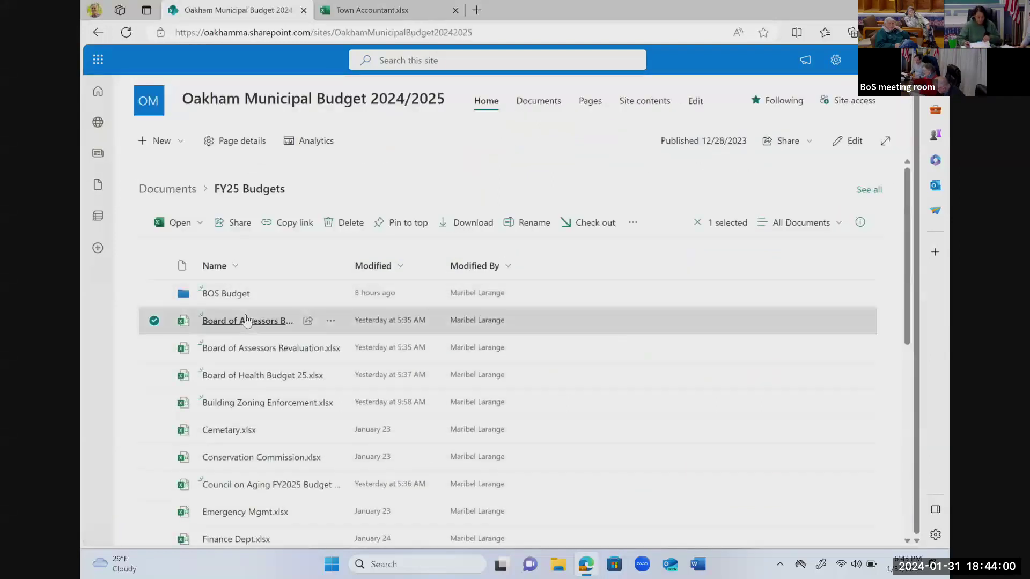
{"action": "left_click", "coordinate": [246, 320]}
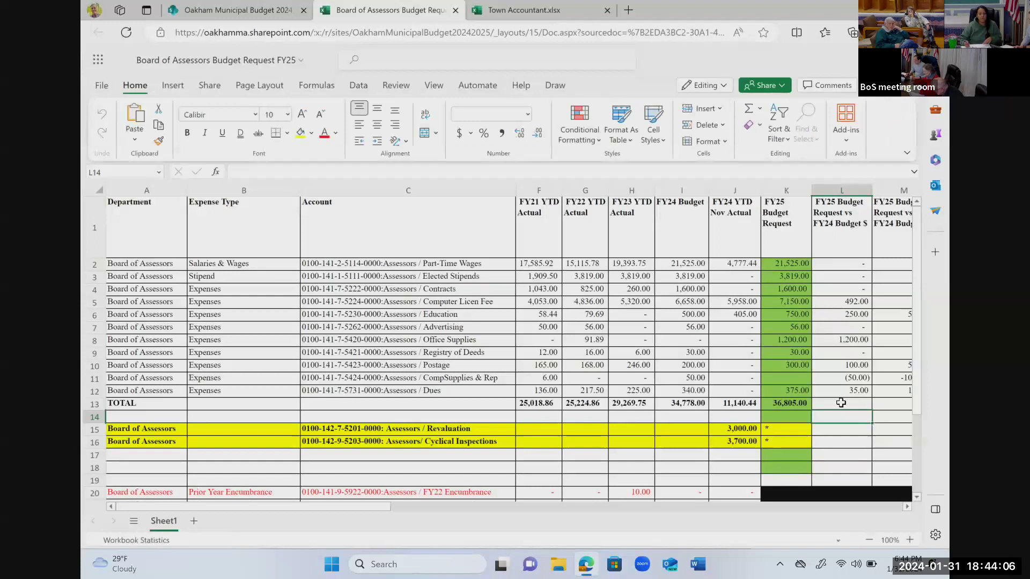
Step: Fill the Dues row's FY25 versus FY24 dollar difference formula down into L13 of the TOTAL row and check it against the sum of L5:L12
{"action": "left_click", "coordinate": [854, 390]}
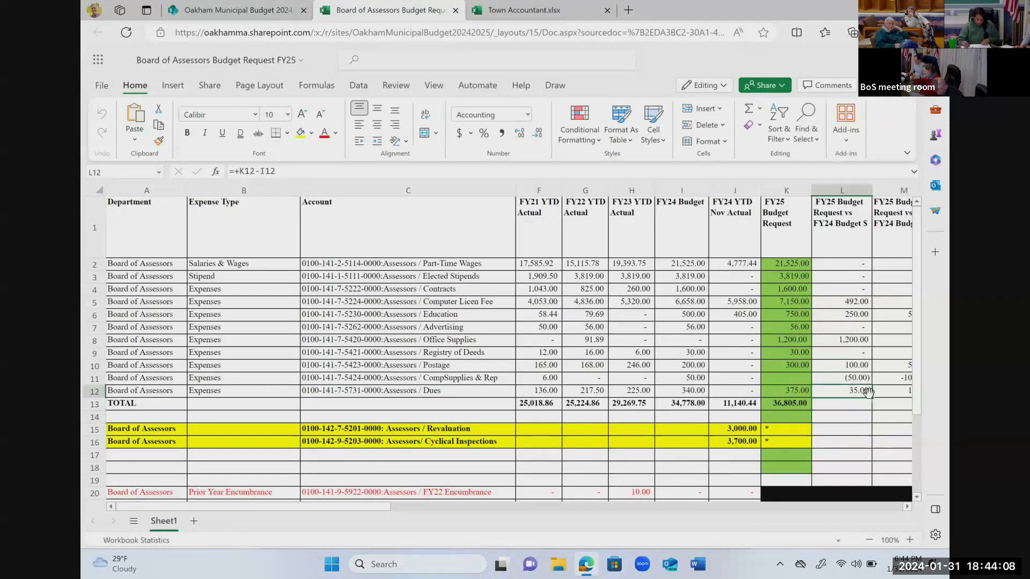
{"action": "left_click_drag", "start_coordinate": [871, 398], "coordinate": [872, 404]}
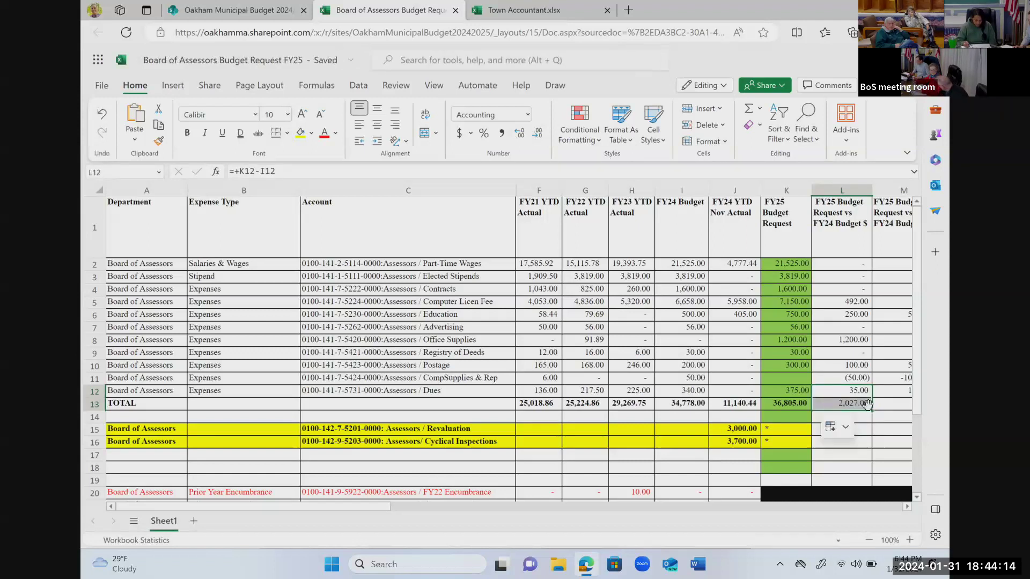
{"action": "left_click_drag", "start_coordinate": [859, 301], "coordinate": [855, 388]}
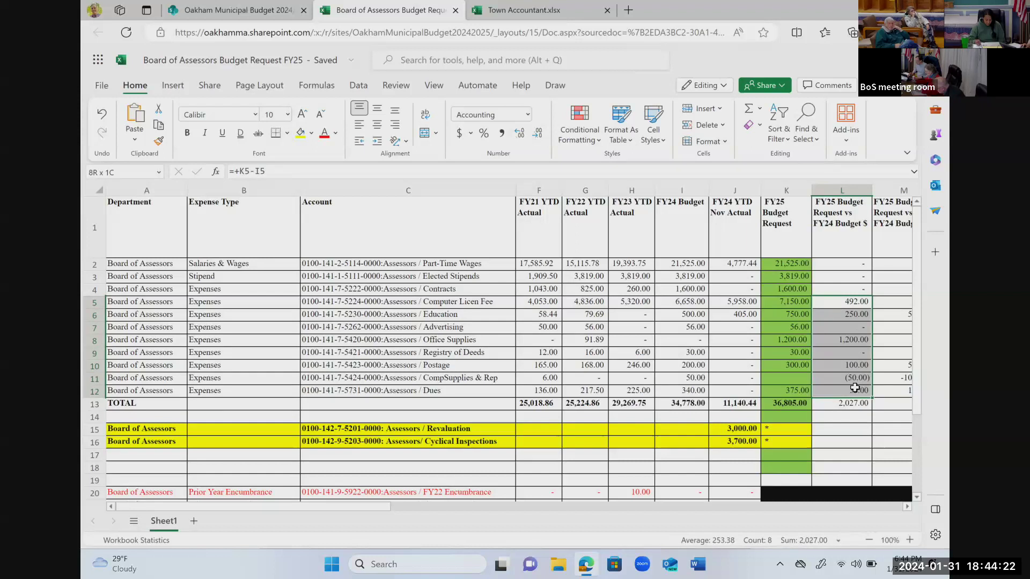
{"action": "left_click_drag", "start_coordinate": [855, 388], "coordinate": [856, 388]}
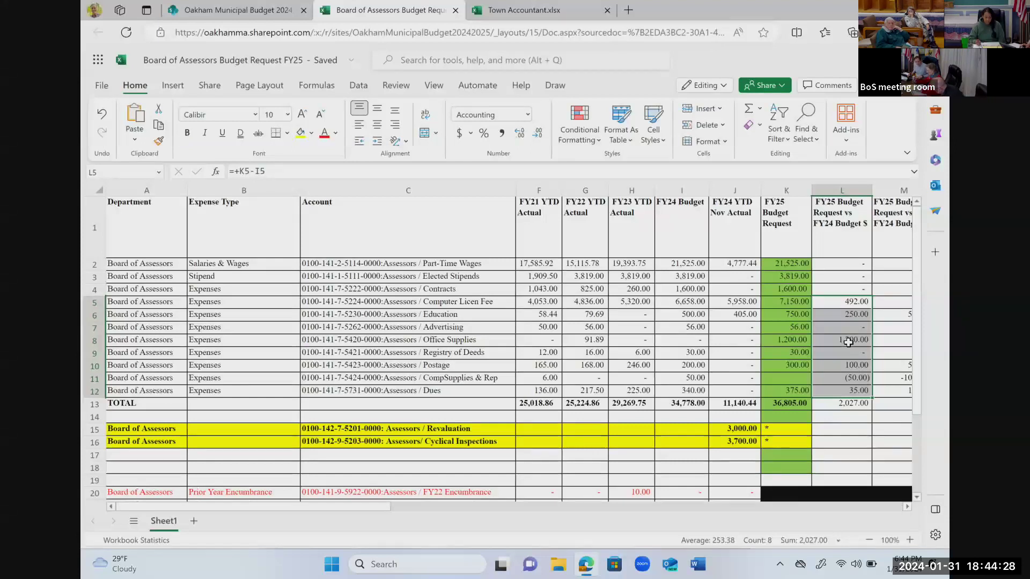
{"action": "left_click", "coordinate": [857, 280]}
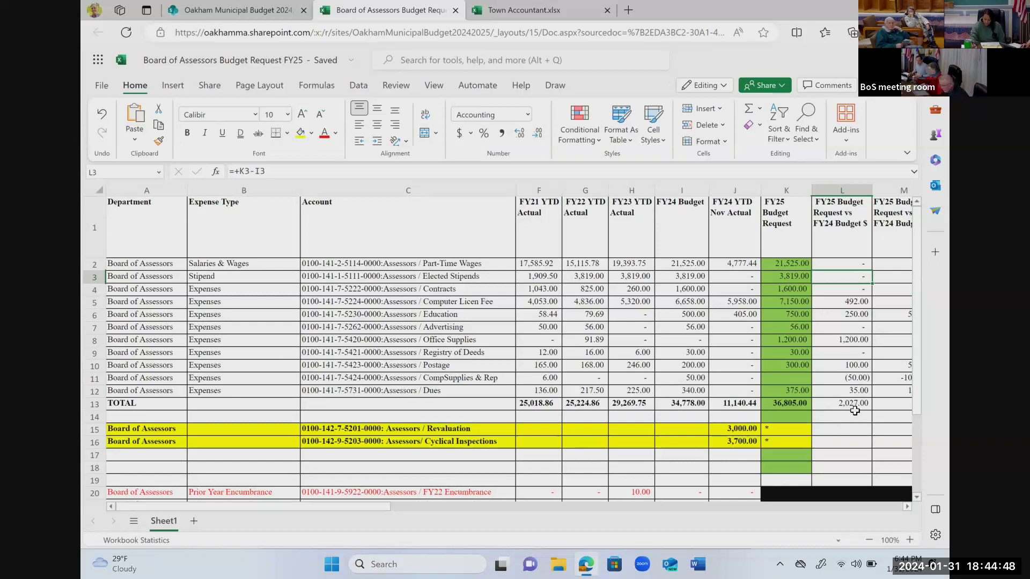
{"action": "left_click", "coordinate": [856, 406]}
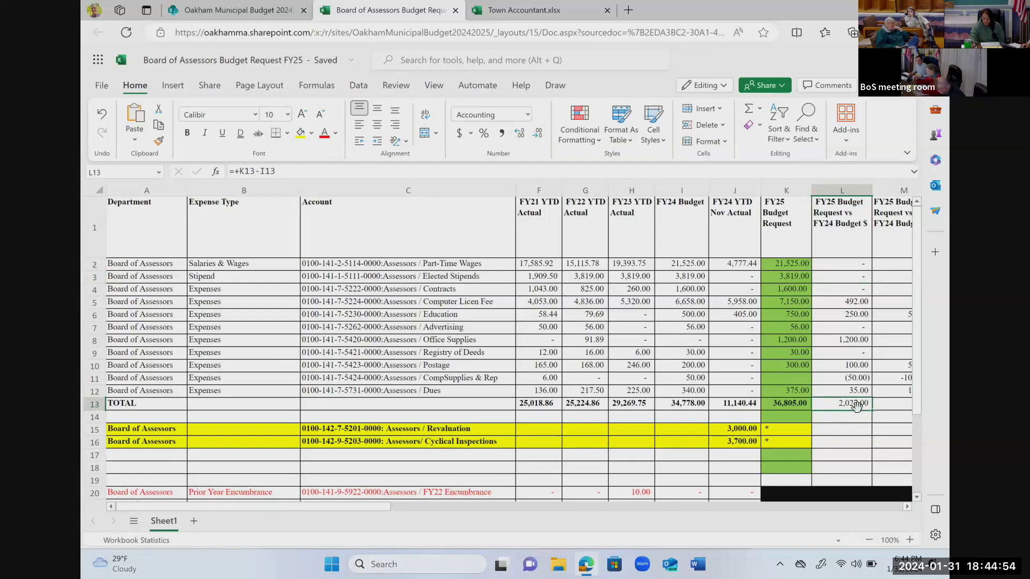
Step: Examine the Revaluation line's FY25 request entry, the explanation section below the table and the percentage change column
{"action": "left_click", "coordinate": [798, 430]}
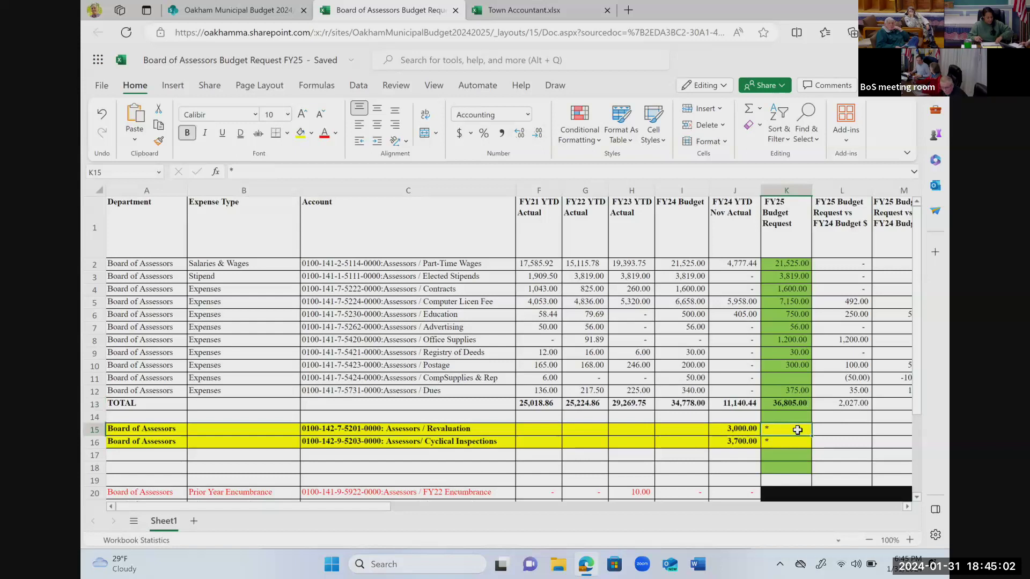
{"action": "scroll", "coordinate": [779, 429], "scroll_direction": "down", "scroll_amount": 3}
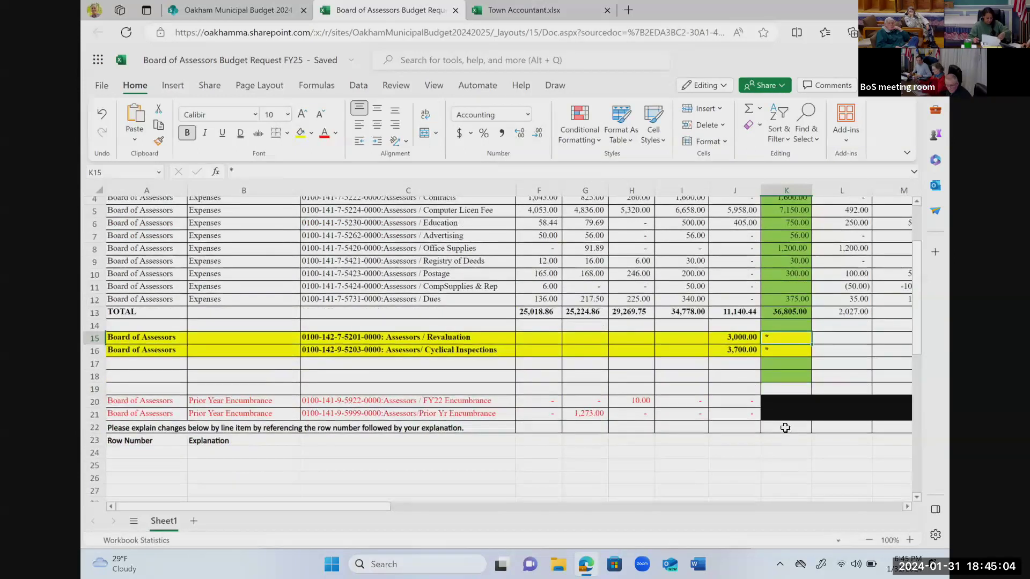
{"action": "scroll", "coordinate": [794, 427], "scroll_direction": "up", "scroll_amount": 3}
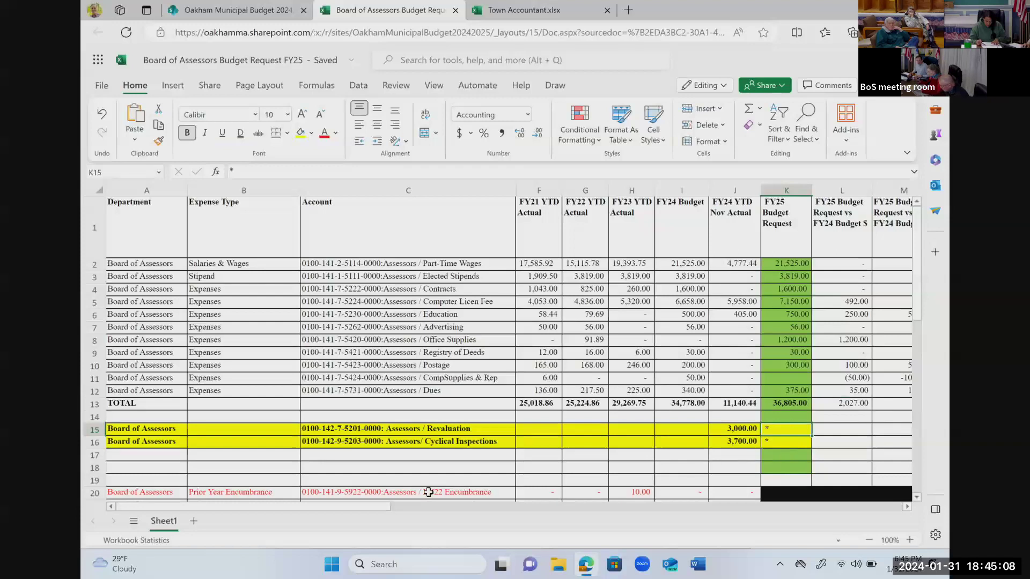
{"action": "left_click_drag", "start_coordinate": [386, 506], "coordinate": [406, 507]}
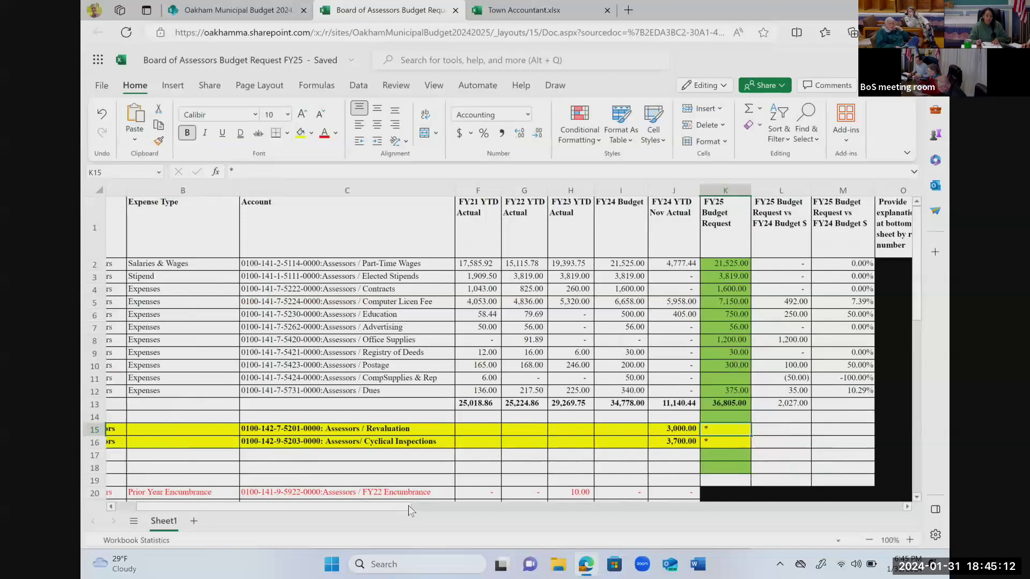
Step: Close the open workbooks, open Board of Assessors Revaluation.xlsx from the FY25 Budgets folder and check the TOTAL row's dollar difference formula
{"action": "left_click", "coordinate": [456, 11]}
{"action": "left_click", "coordinate": [456, 11]}
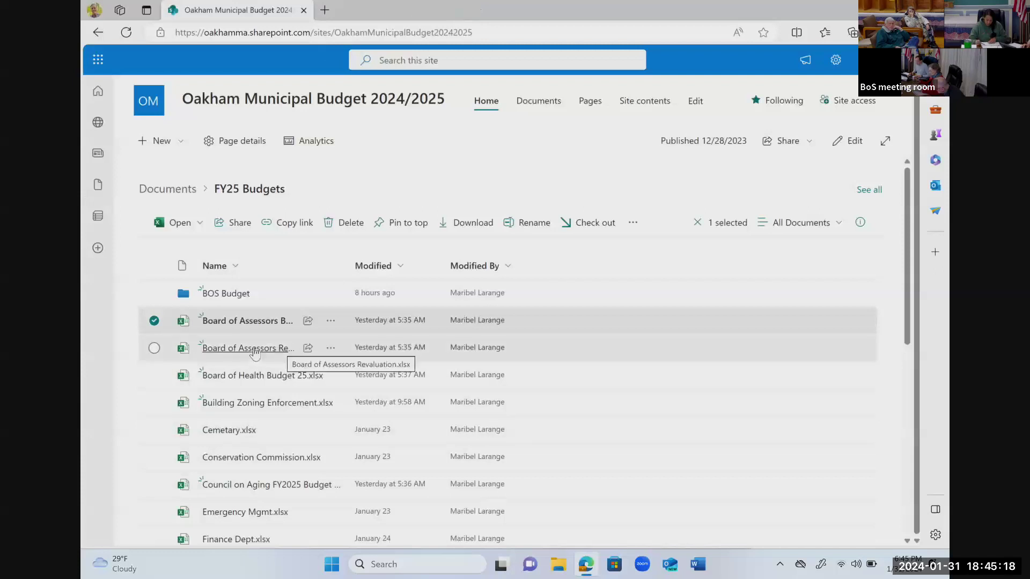
{"action": "left_click", "coordinate": [274, 349]}
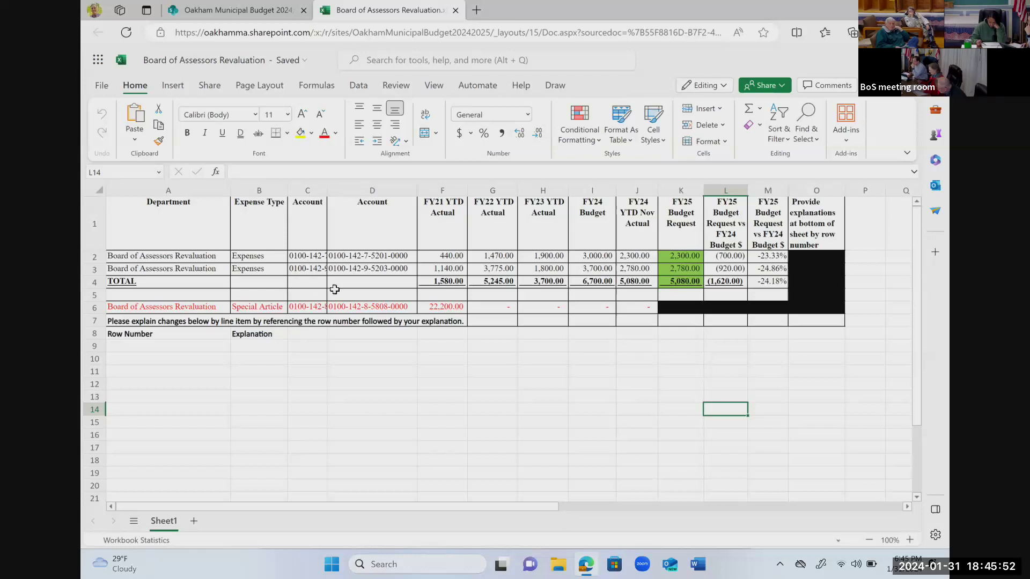
{"action": "left_click", "coordinate": [713, 281]}
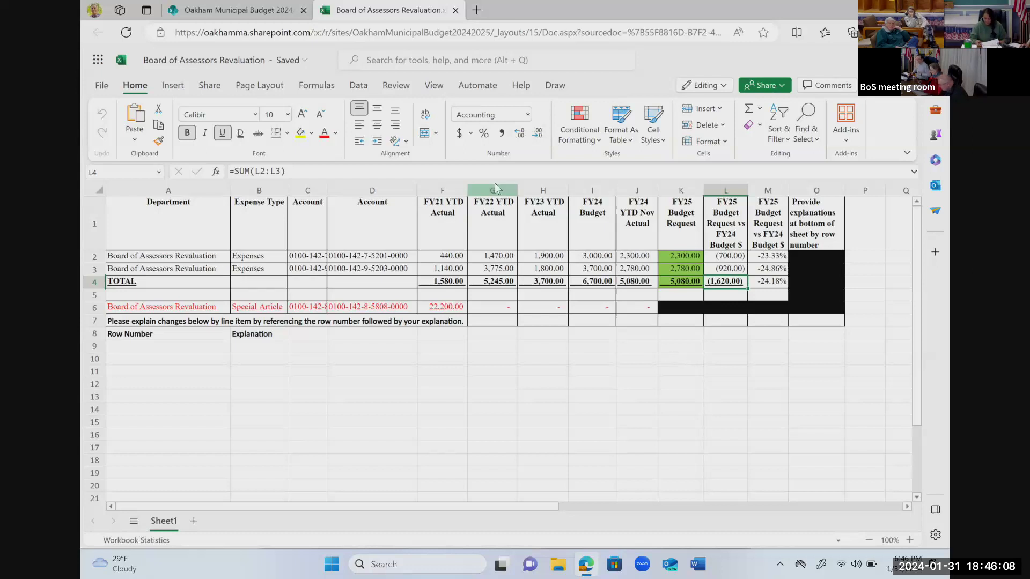
Step: Close the Revaluation workbook, open Board of Health Budget 25.xlsx and check the FY24 budget entry for part-time wages
{"action": "left_click", "coordinate": [456, 10]}
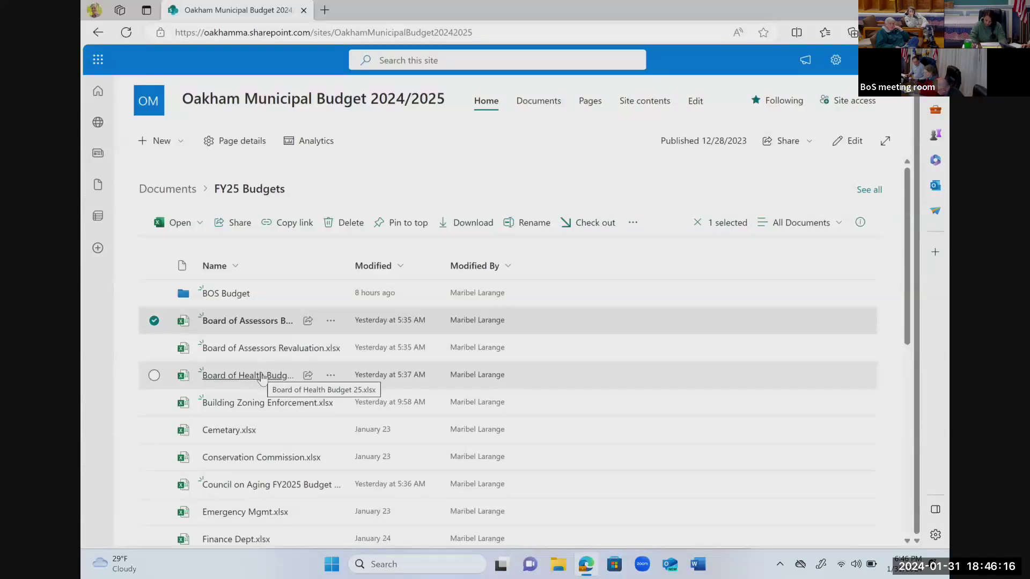
{"action": "left_click", "coordinate": [261, 376]}
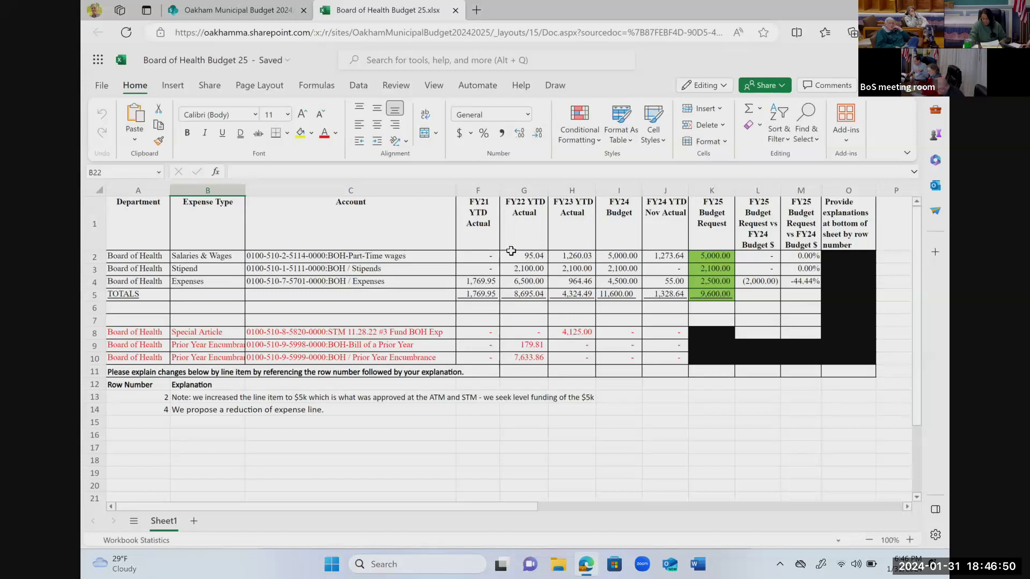
{"action": "left_click", "coordinate": [612, 253]}
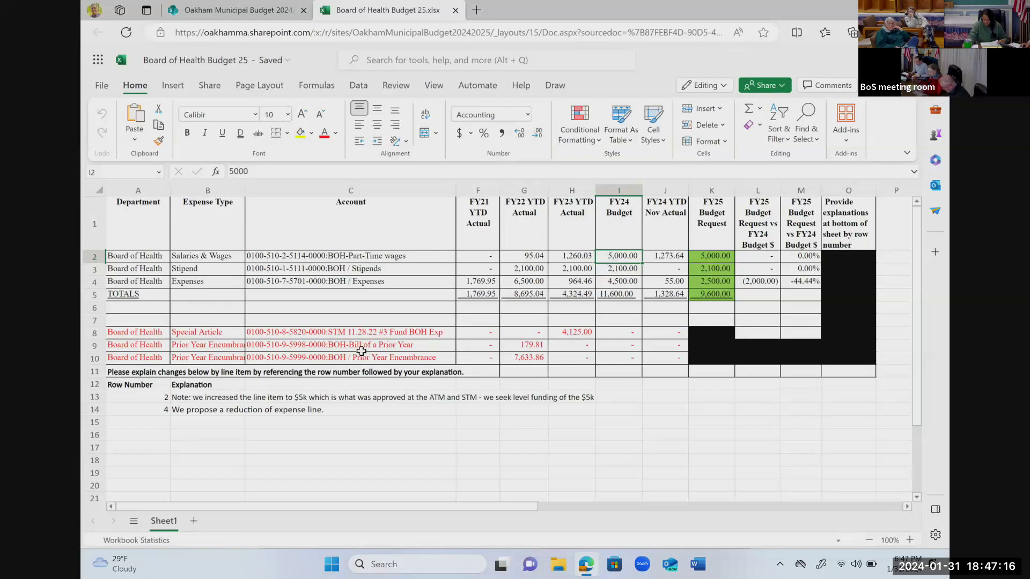
Step: Close the Board of Health workbook and open Board of Selectmen.xlsx from the BOS Budget subfolder
{"action": "left_click", "coordinate": [455, 9]}
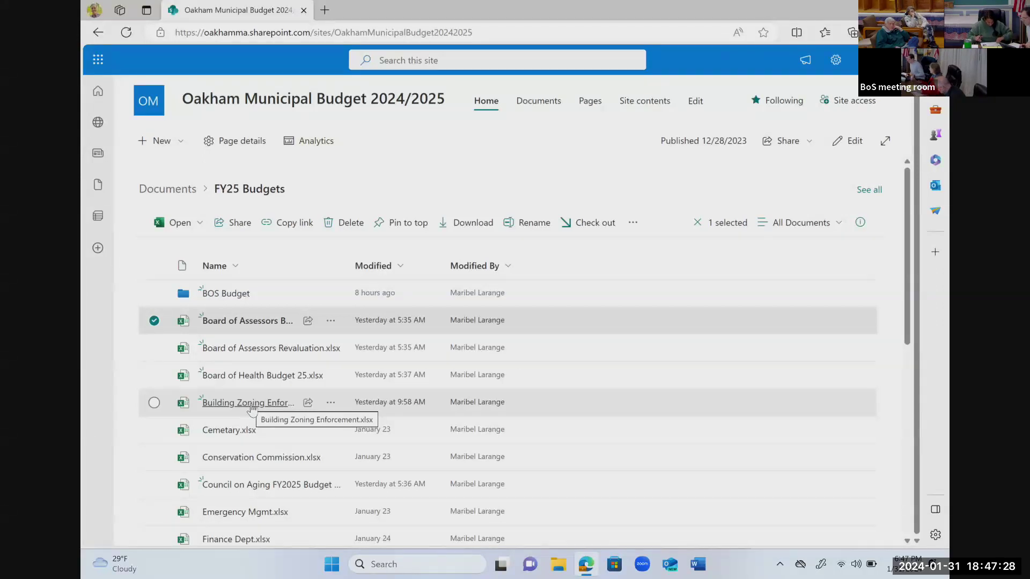
{"action": "left_click", "coordinate": [224, 294]}
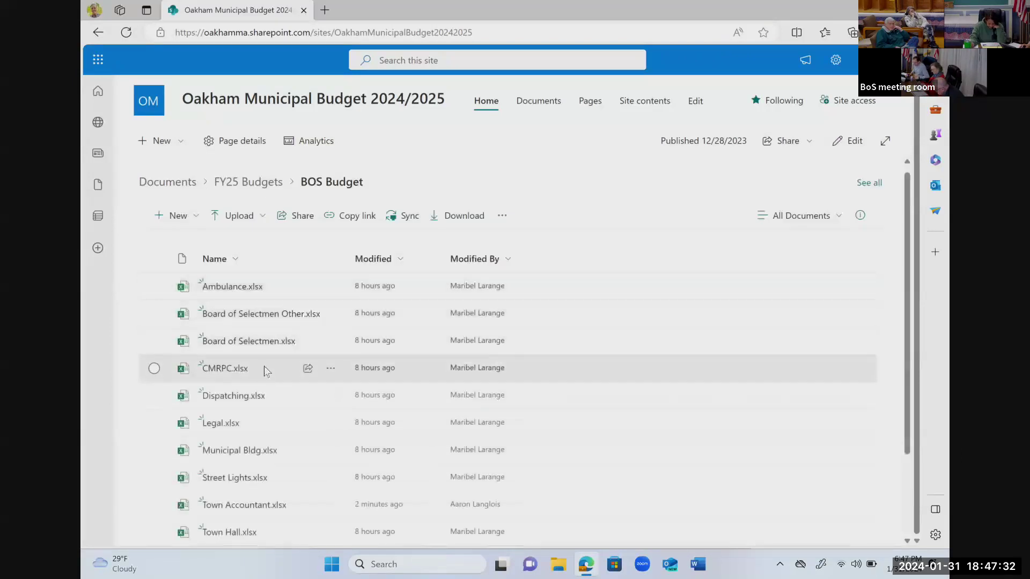
{"action": "left_click", "coordinate": [256, 343]}
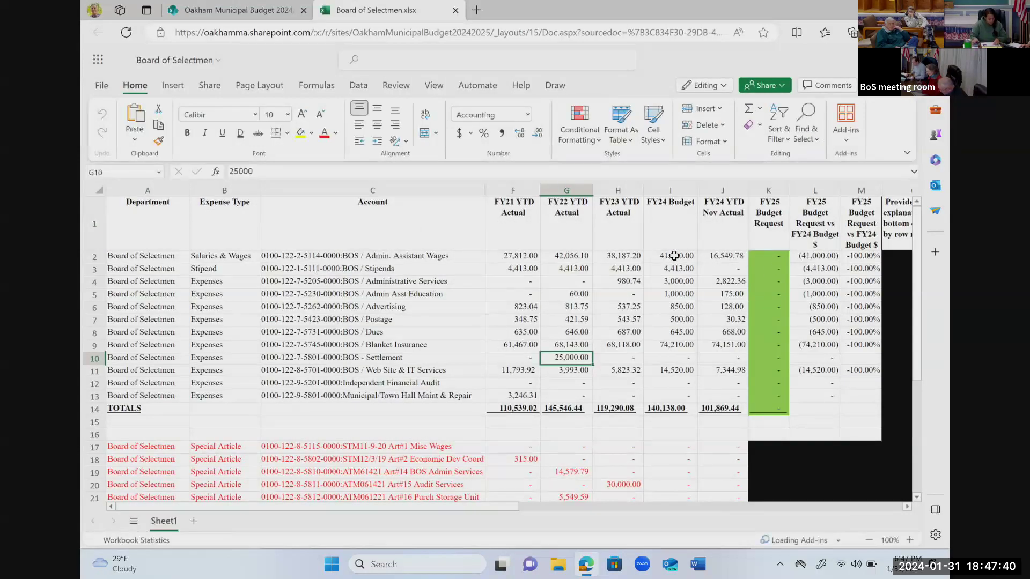
Step: Copy the FY24 Budget values I2:I11 into the FY25 Budget Request column from K2 and autofit column K's width
{"action": "left_click_drag", "start_coordinate": [674, 256], "coordinate": [672, 372]}
{"action": "key", "text": "ctrl+c"}
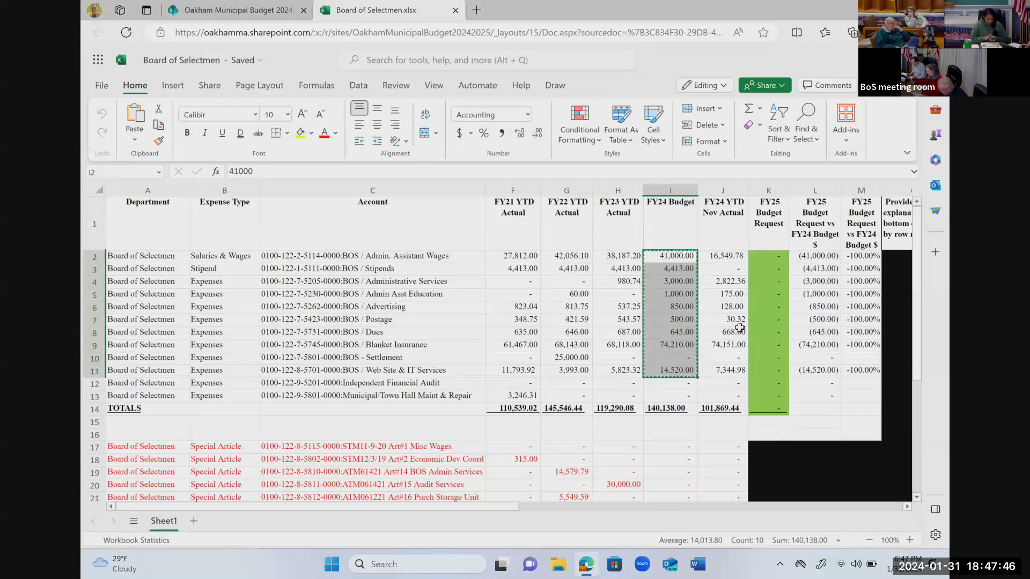
{"action": "left_click", "coordinate": [769, 258]}
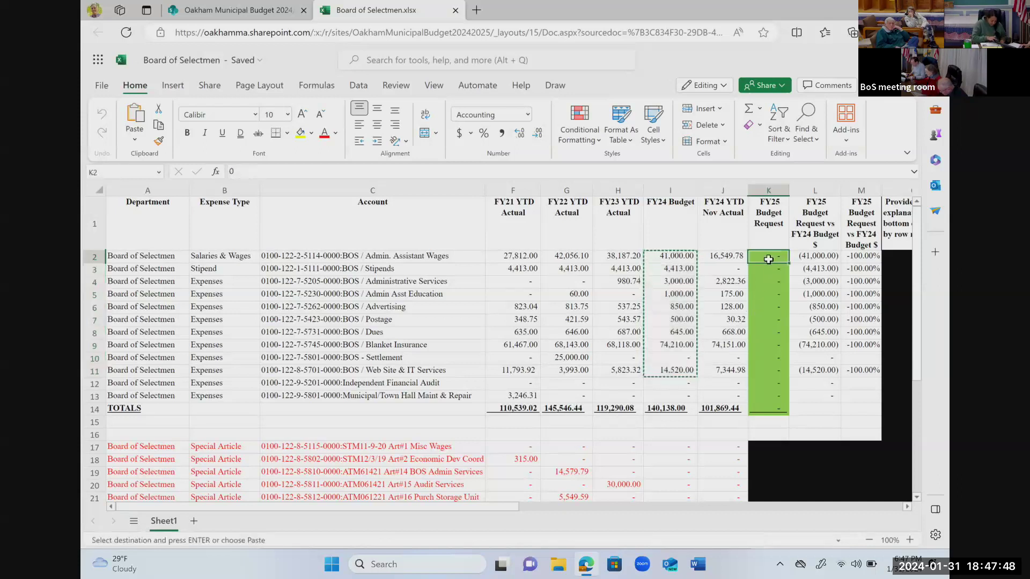
{"action": "key", "text": "ctrl+v"}
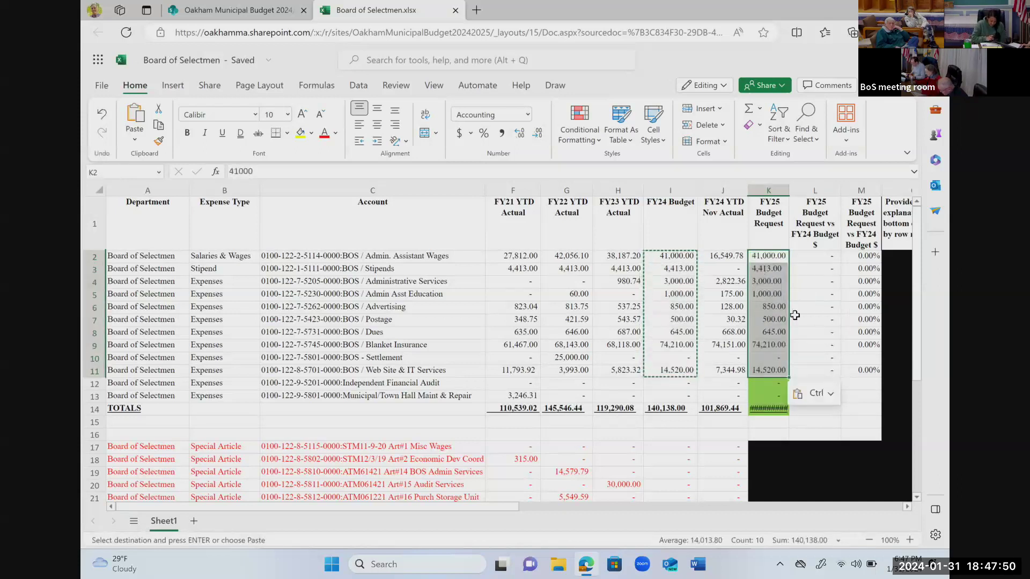
{"action": "left_click", "coordinate": [808, 309]}
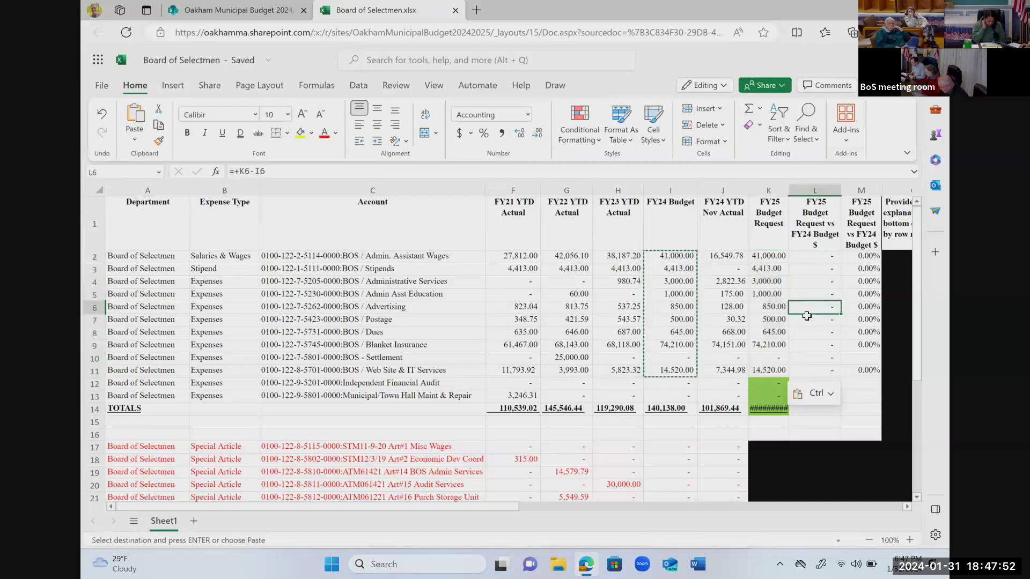
{"action": "left_click", "coordinate": [771, 407]}
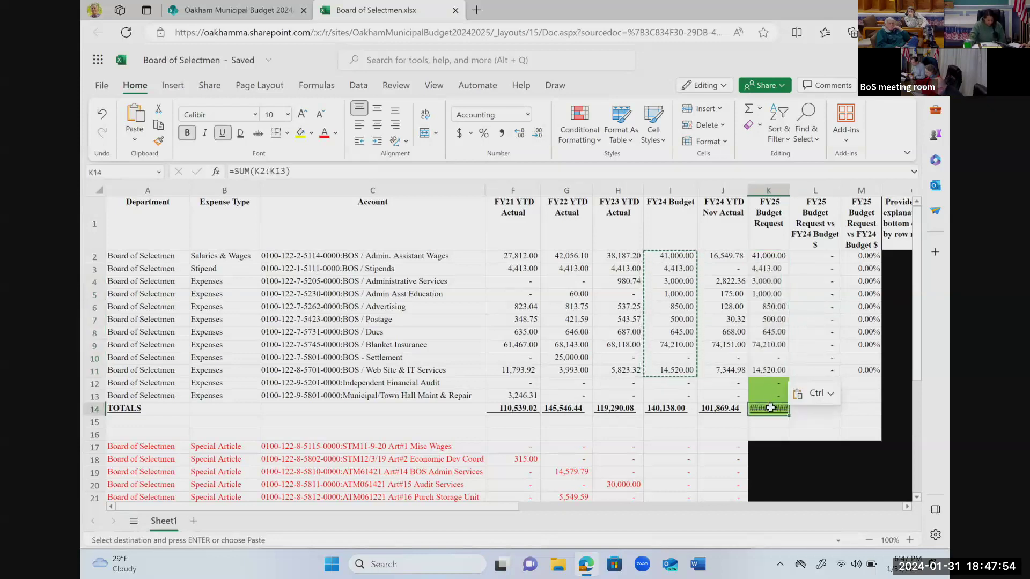
{"action": "double_click", "coordinate": [790, 193]}
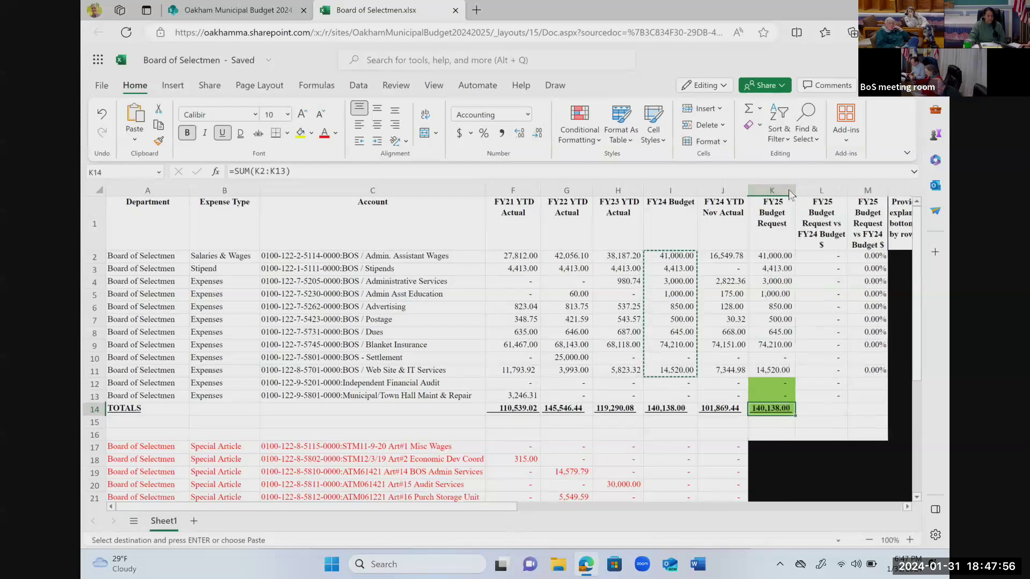
Step: Check the FY25 versus FY24 dollar difference formulas in column L and view the sheet at 90% zoom
{"action": "left_click", "coordinate": [828, 371]}
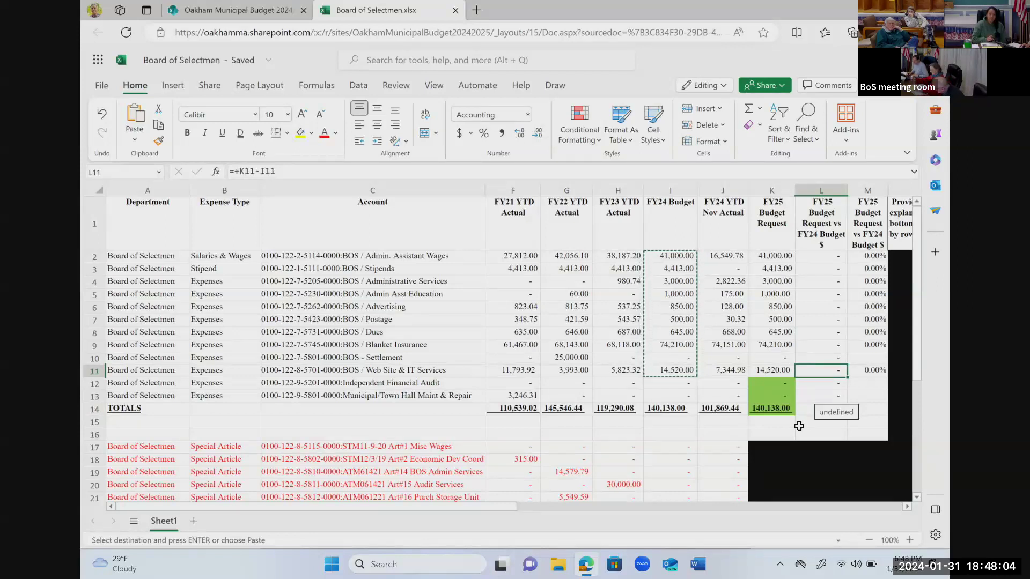
{"action": "left_click", "coordinate": [810, 358]}
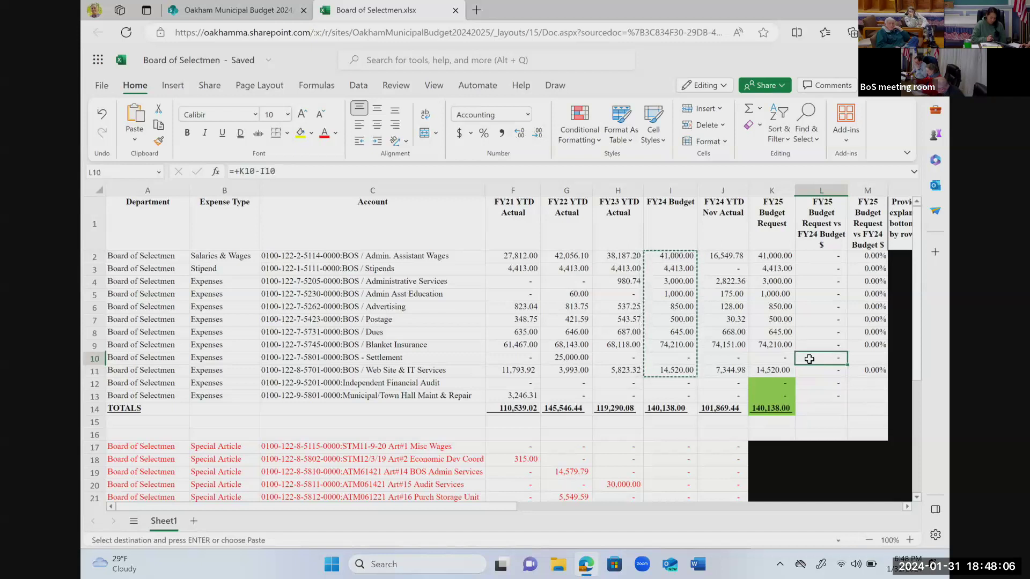
{"action": "left_click", "coordinate": [818, 299]}
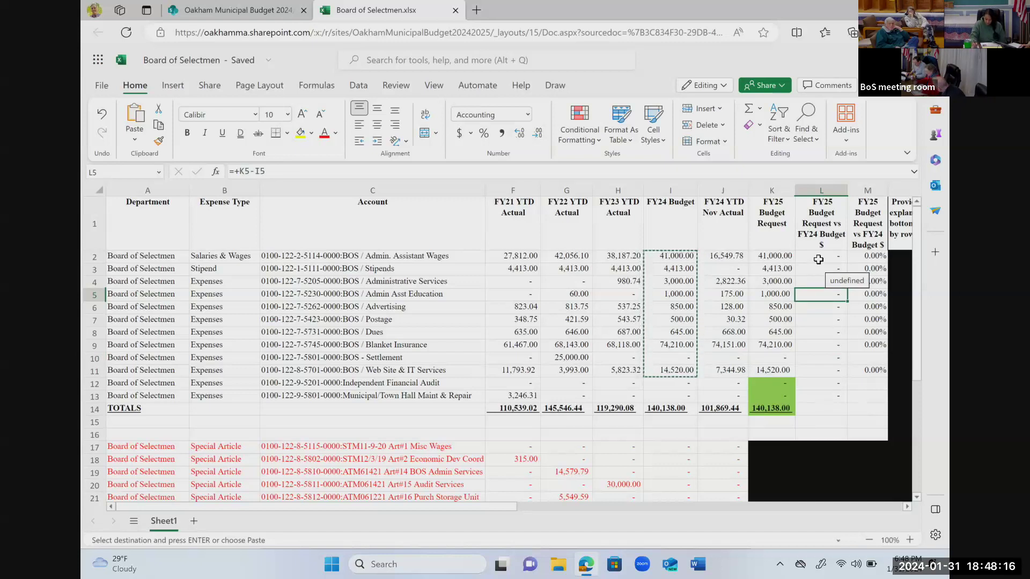
{"action": "key", "text": "Escape"}
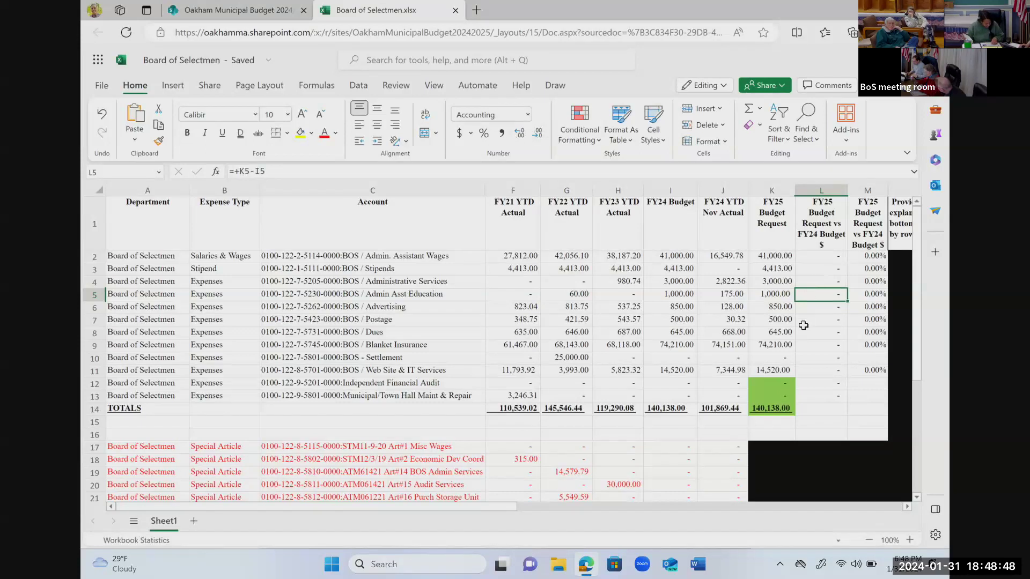
{"action": "scroll", "coordinate": [805, 321], "scroll_direction": "down", "scroll_amount": 3}
{"action": "scroll", "coordinate": [801, 331], "scroll_direction": "up", "scroll_amount": 3}
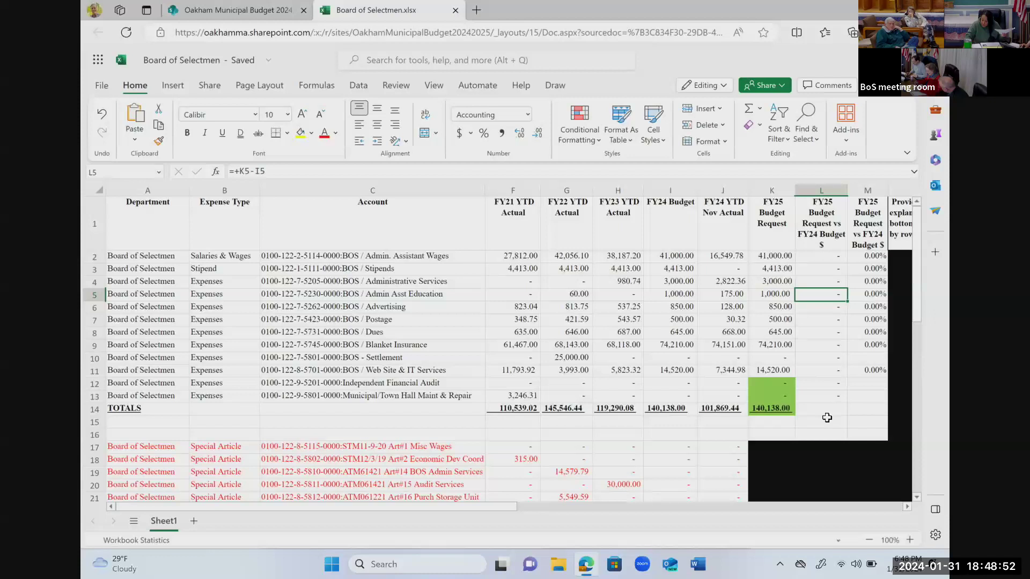
{"action": "left_click", "coordinate": [868, 540]}
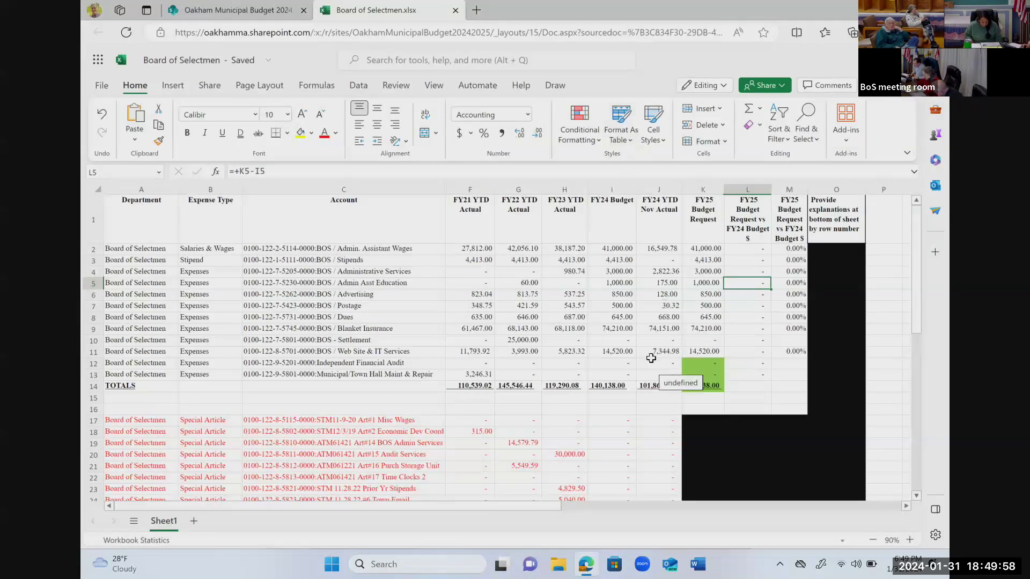
Step: Set the FY25 budget request for Blanket Insurance to 76000
{"action": "left_click", "coordinate": [632, 331]}
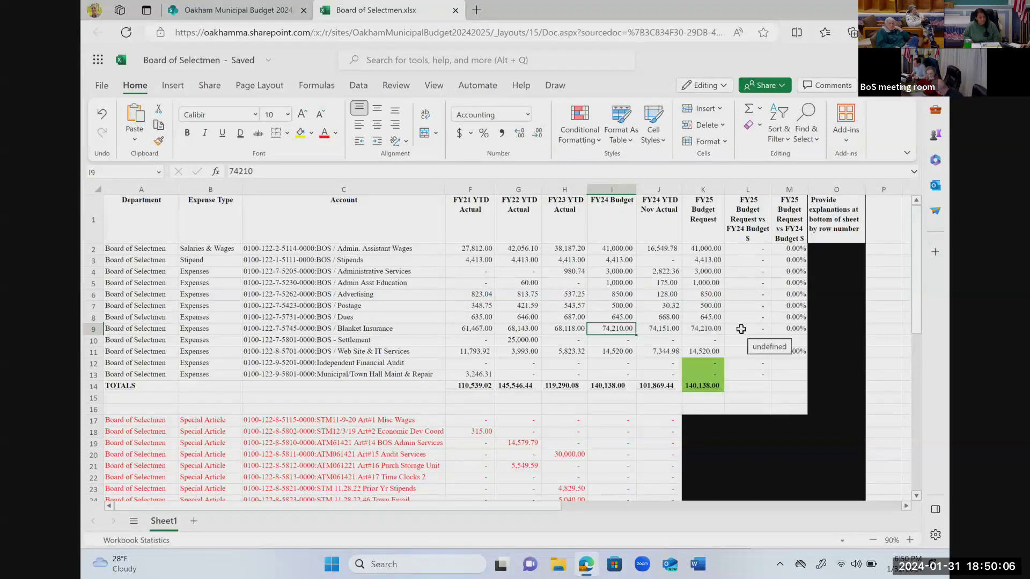
{"action": "left_click", "coordinate": [704, 329]}
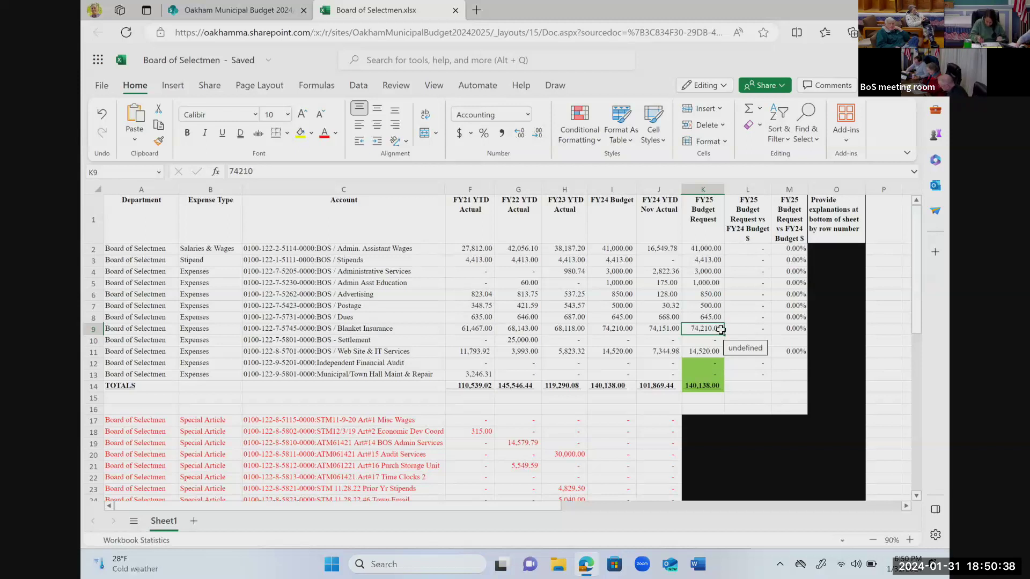
{"action": "type", "text": "76,"}
{"action": "type", "text": "000"}
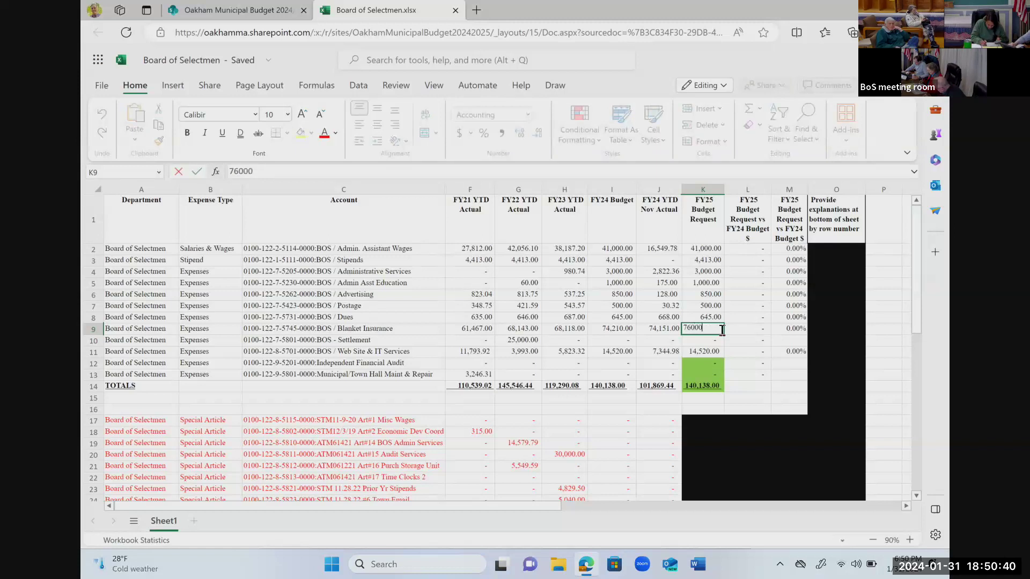
{"action": "key", "text": "Return"}
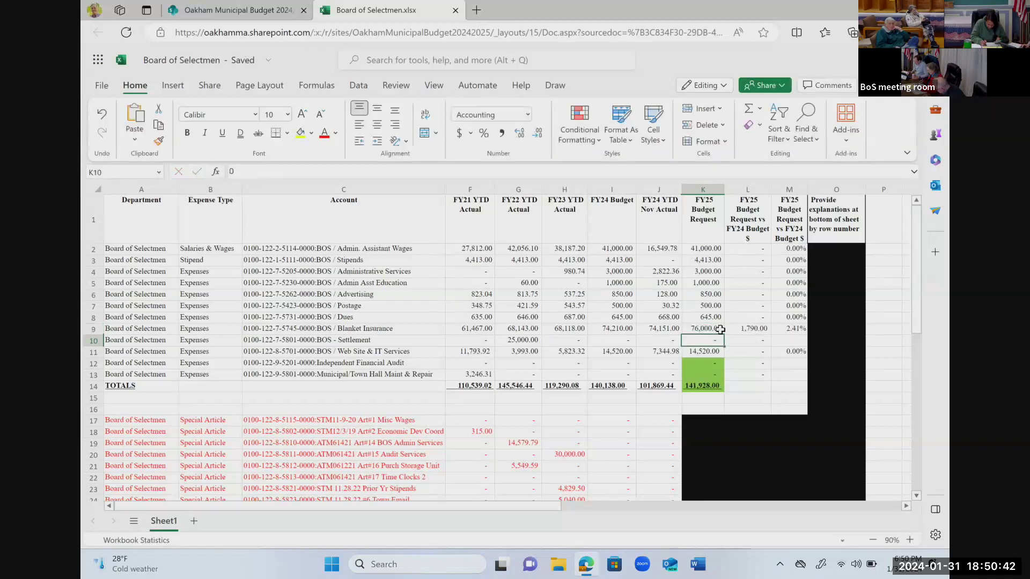
Step: Fill the dollar difference formula from L13 down into L14 of the TOTALS row
{"action": "left_click", "coordinate": [760, 375]}
{"action": "left_click_drag", "start_coordinate": [770, 380], "coordinate": [779, 393]}
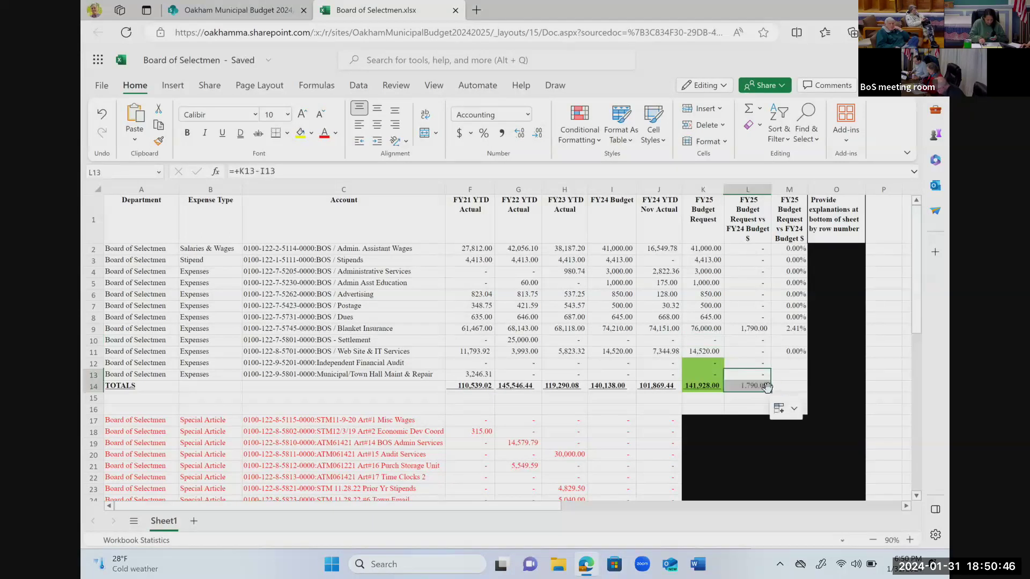
{"action": "left_click", "coordinate": [784, 376]}
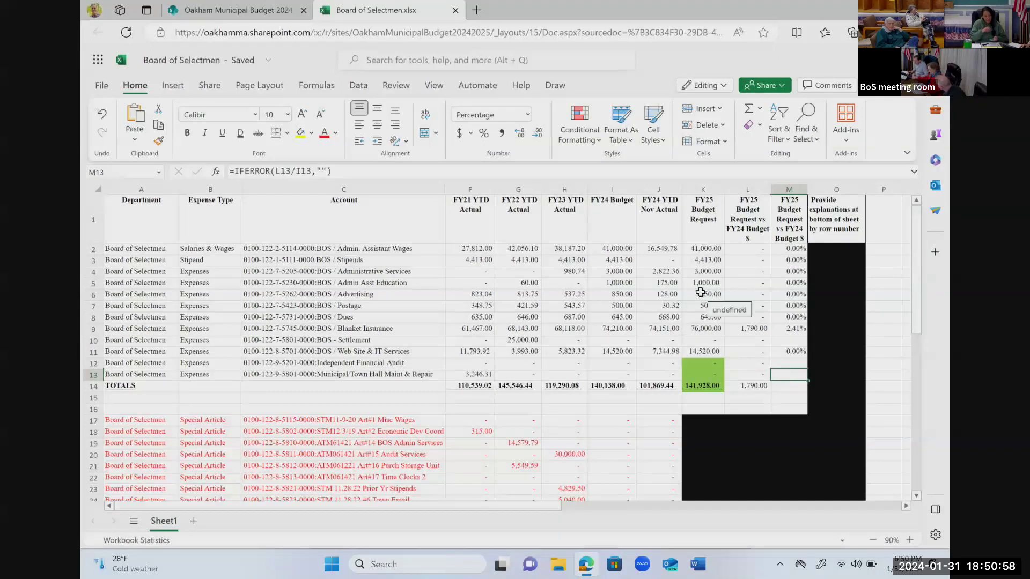
Step: Review the Web Site & IT Services request and calculate =4500+9000+14520 in the empty cell P15
{"action": "left_click", "coordinate": [702, 352]}
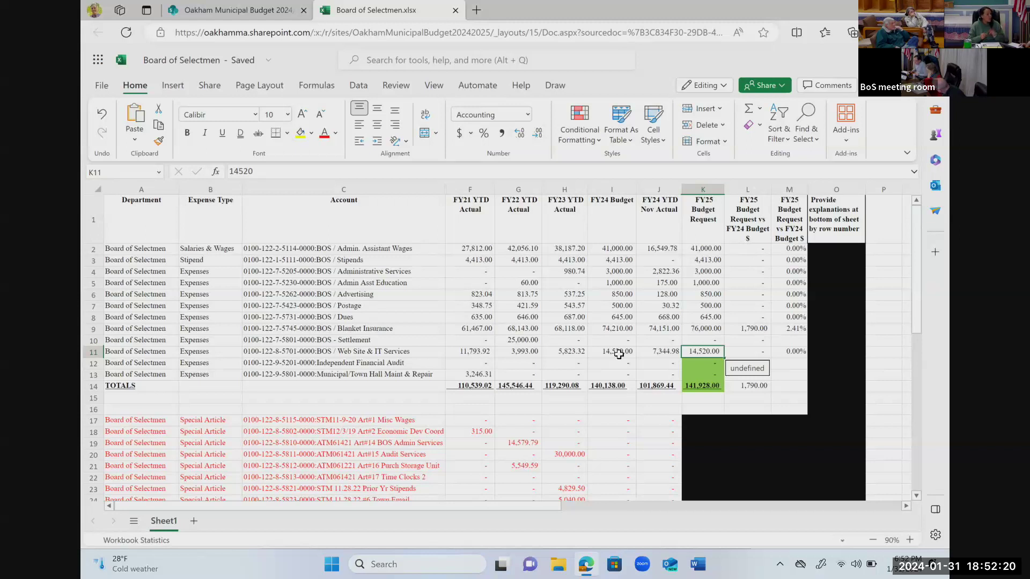
{"action": "scroll", "coordinate": [561, 410], "scroll_direction": "down", "scroll_amount": 1}
{"action": "scroll", "coordinate": [561, 409], "scroll_direction": "down", "scroll_amount": 3}
{"action": "scroll", "coordinate": [561, 412], "scroll_direction": "up", "scroll_amount": 3}
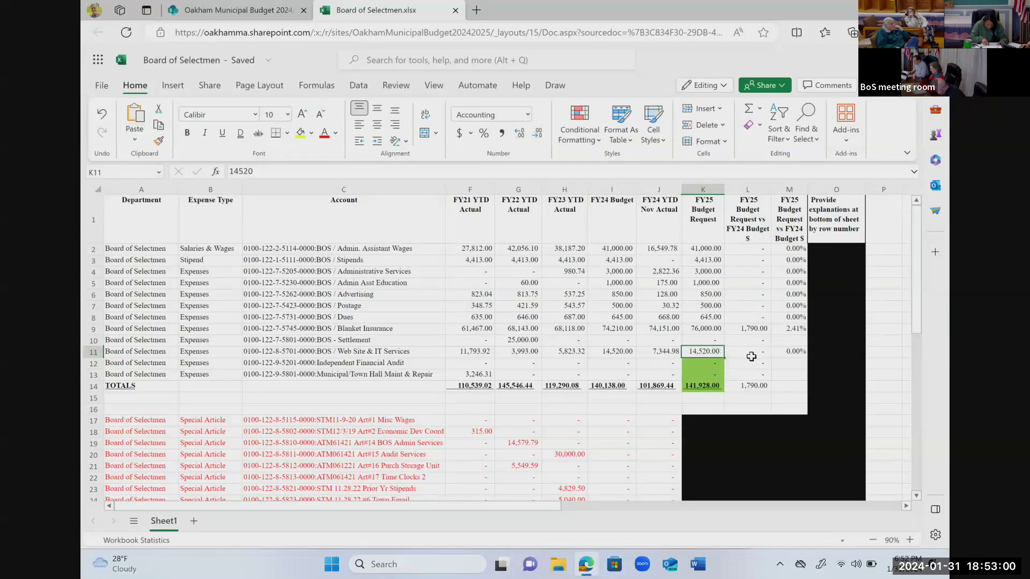
{"action": "left_click", "coordinate": [886, 397]}
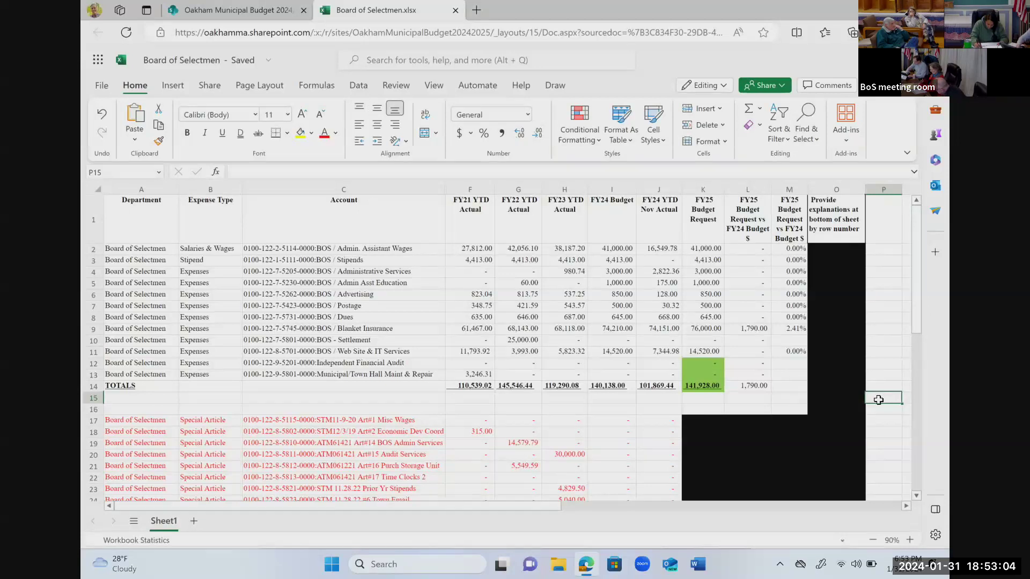
{"action": "type", "text": "=4500"}
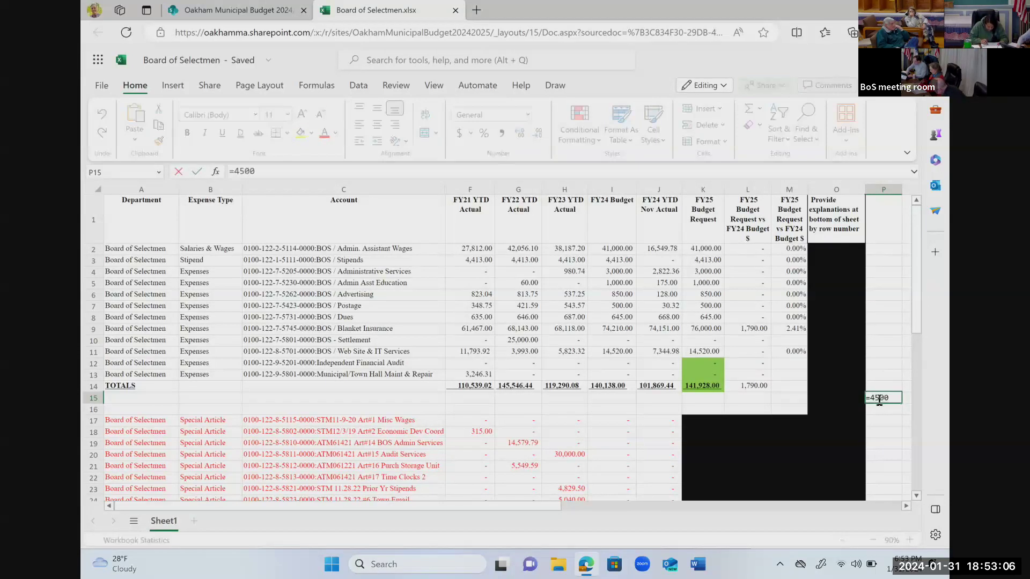
{"action": "type", "text": "+"}
{"action": "type", "text": "9000+"}
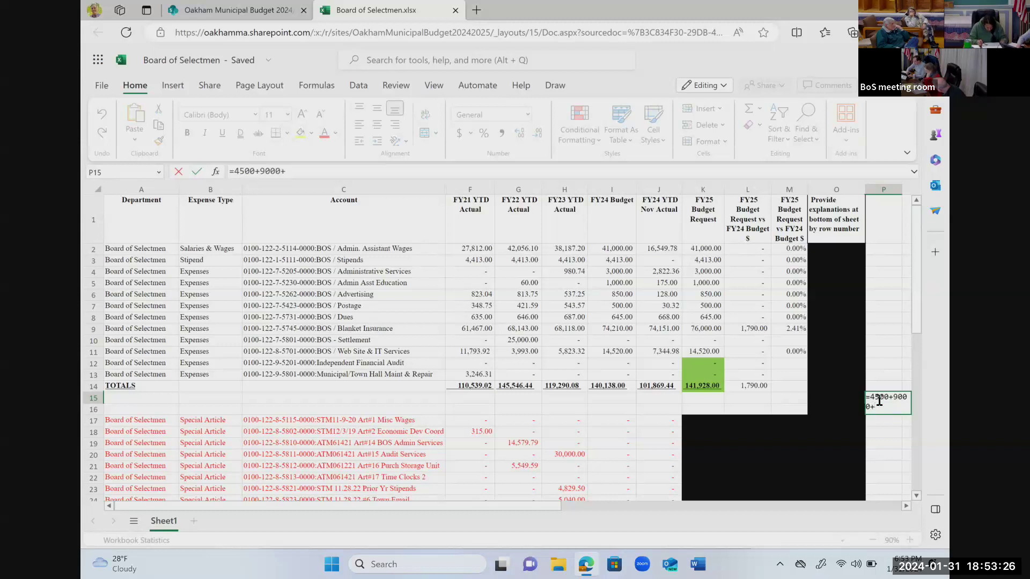
{"action": "type", "text": "1452"}
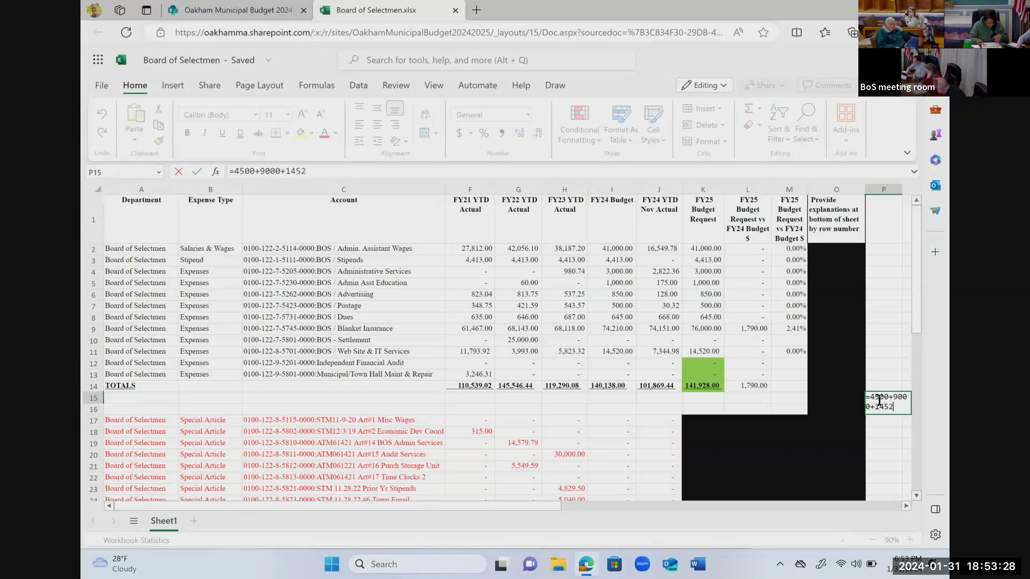
{"action": "key", "text": "Return"}
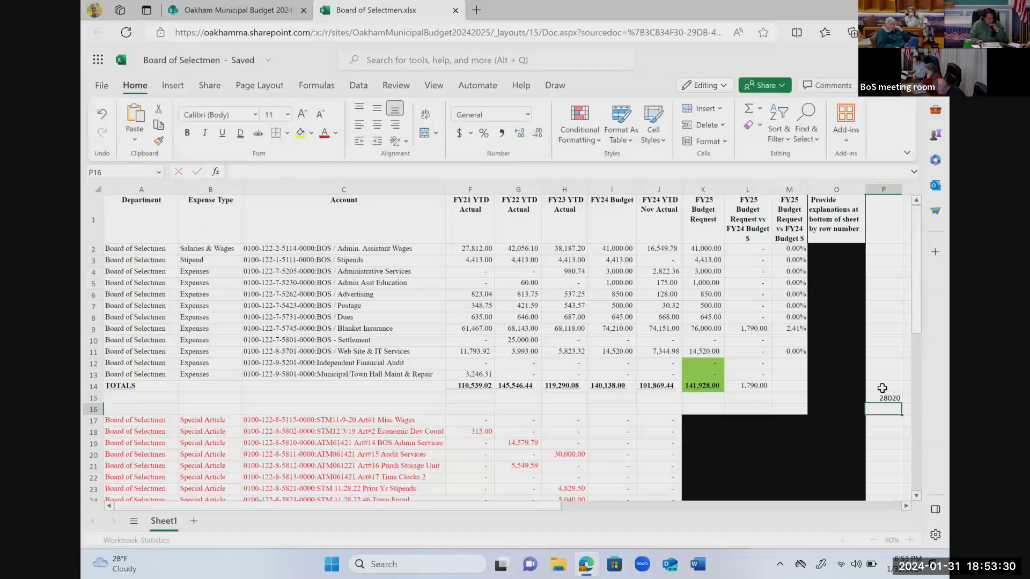
Step: Set the FY25 budget request for Web Site & IT Services to 28020
{"action": "left_click", "coordinate": [715, 351]}
{"action": "type", "text": "28020"}
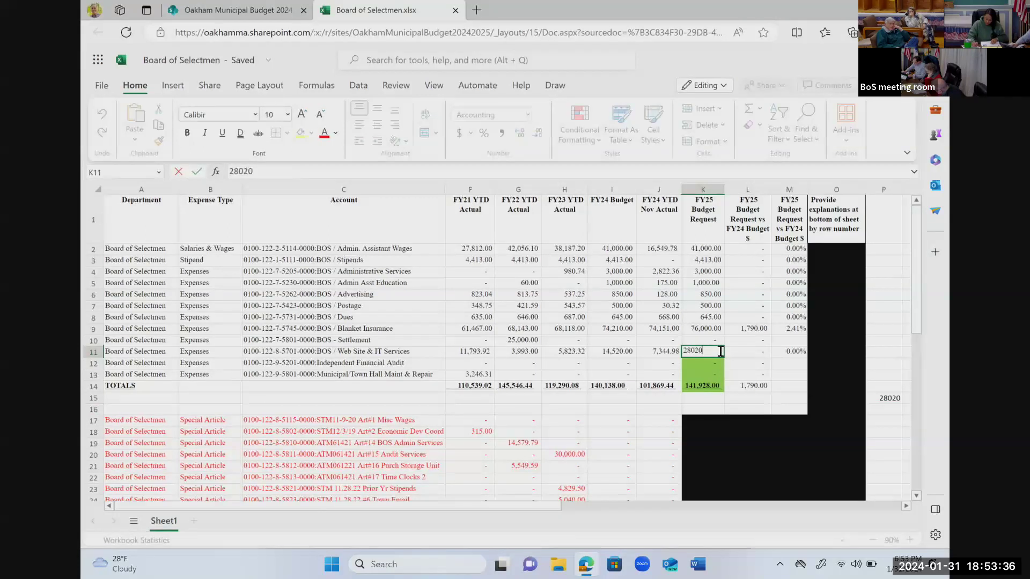
{"action": "key", "text": "Return"}
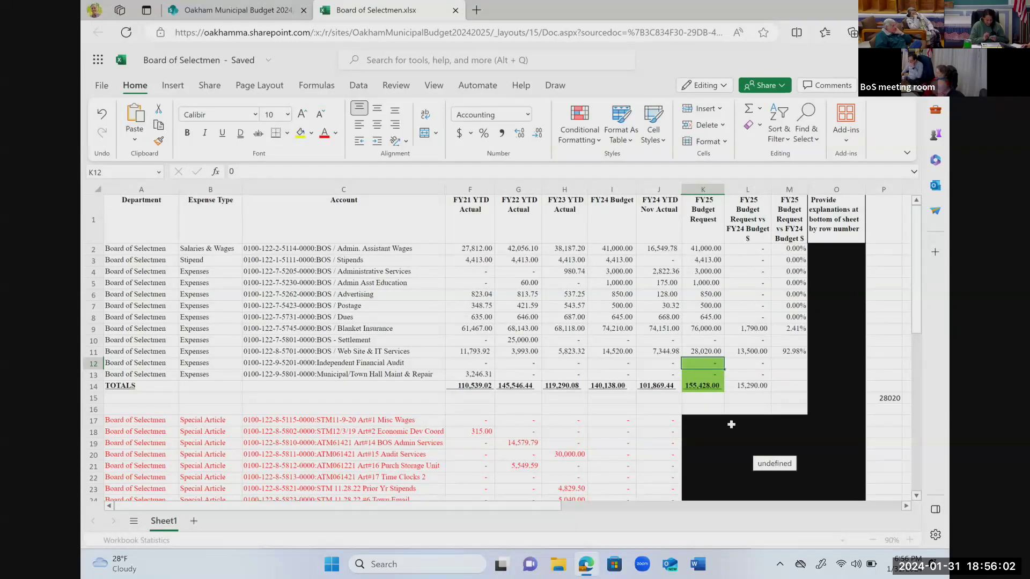
Step: Compare the Postage row's FY22 and FY23 actuals with its FY24 budget and FY25 request
{"action": "left_click", "coordinate": [716, 307]}
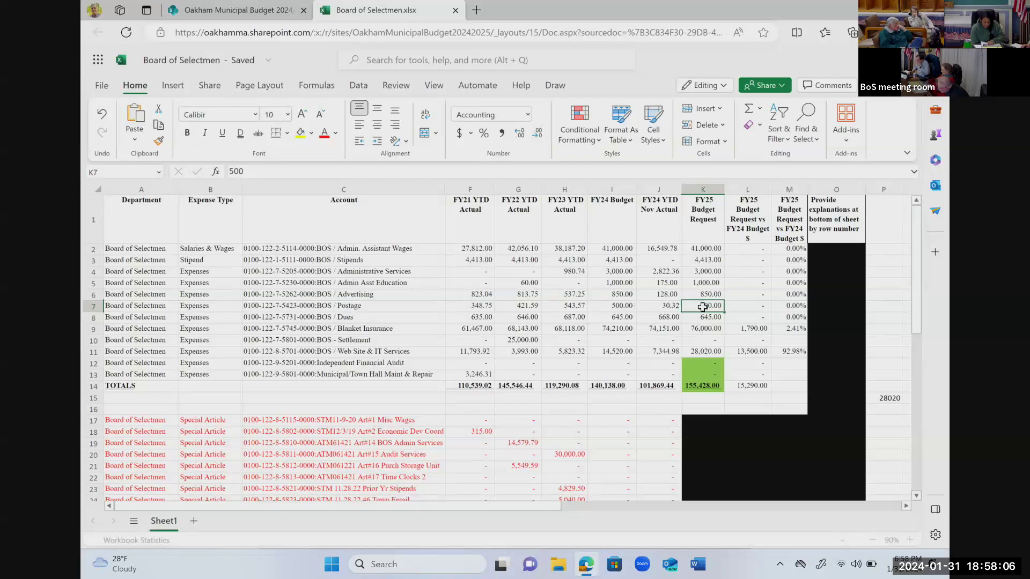
{"action": "left_click_drag", "start_coordinate": [534, 306], "coordinate": [562, 306]}
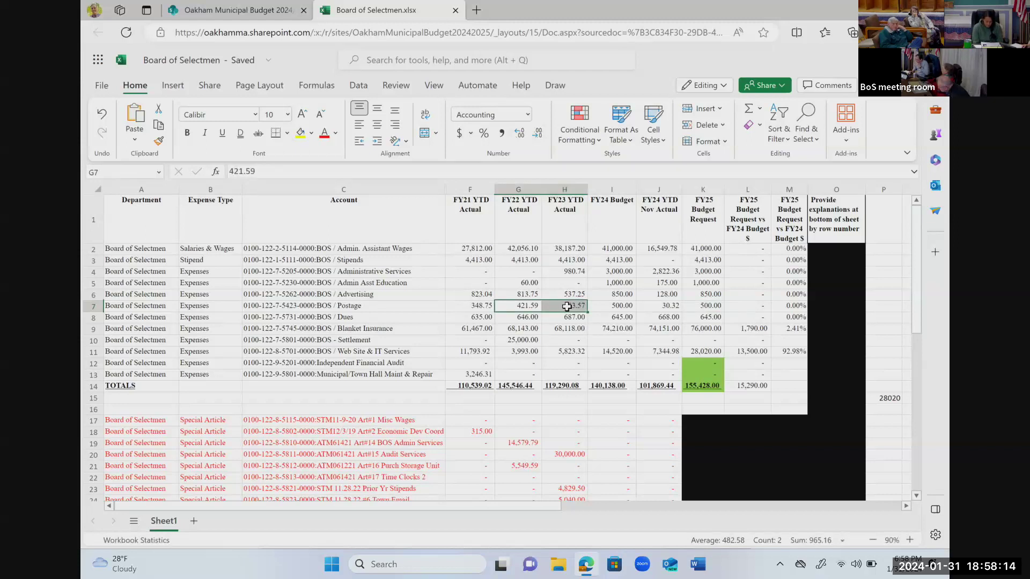
{"action": "left_click", "coordinate": [606, 306]}
{"action": "left_click_drag", "start_coordinate": [585, 305], "coordinate": [527, 305]}
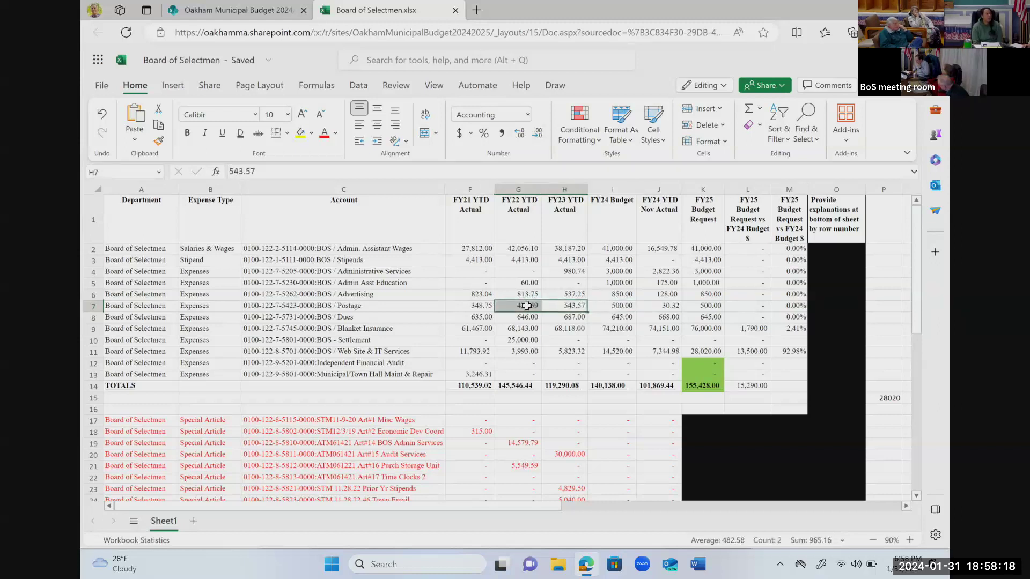
{"action": "left_click", "coordinate": [565, 304]}
{"action": "left_click", "coordinate": [598, 301]}
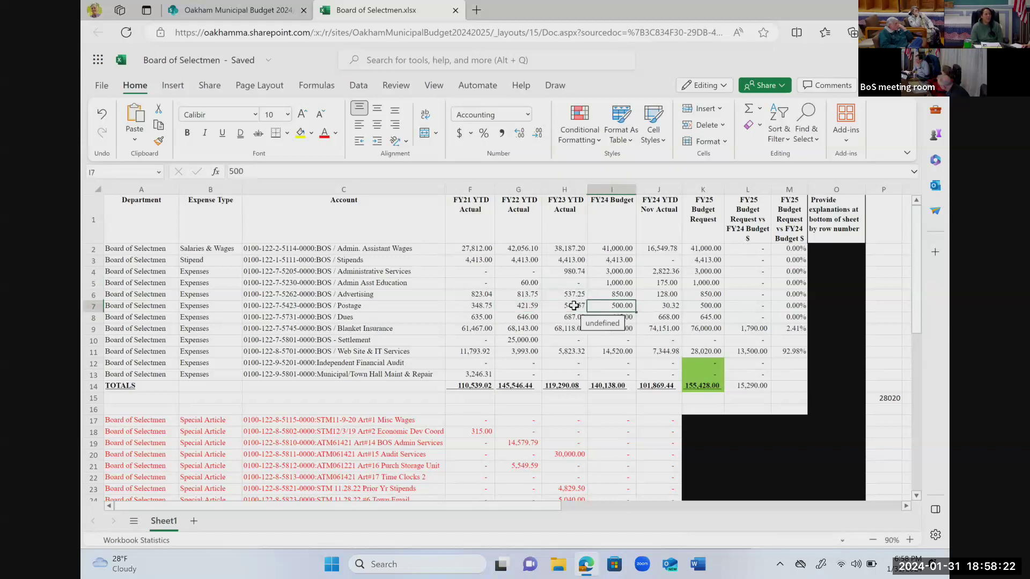
Step: Clear the scratch calculation from cell P15
{"action": "left_click", "coordinate": [889, 398]}
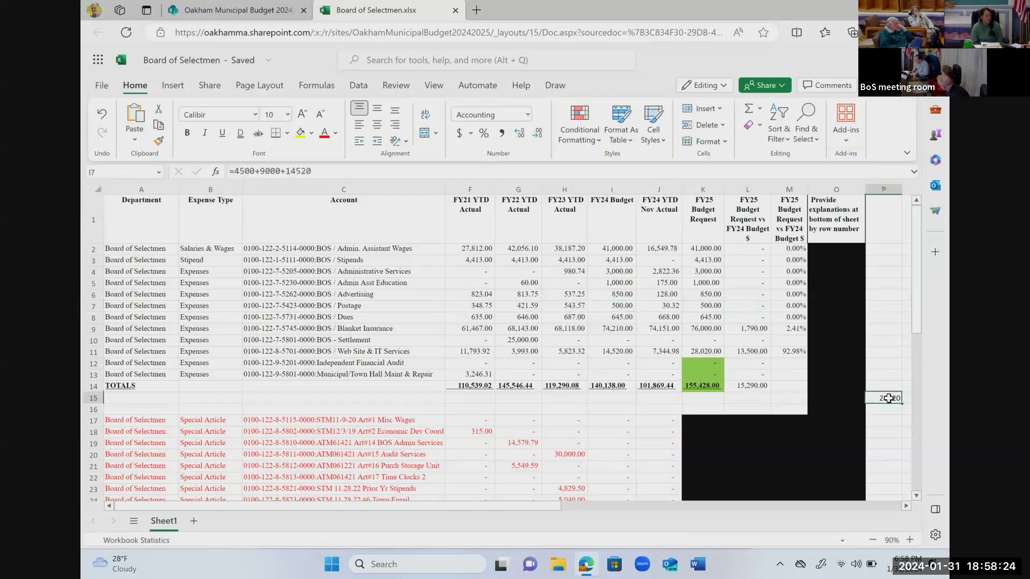
{"action": "key", "text": "Delete"}
{"action": "left_click", "coordinate": [878, 430]}
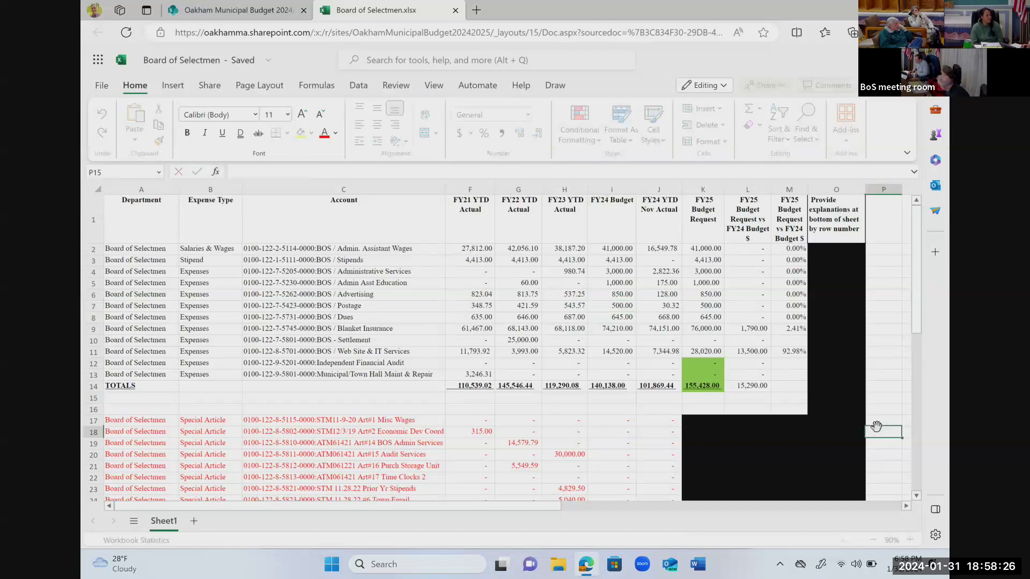
{"action": "left_click", "coordinate": [880, 387]}
{"action": "type", "text": "="}
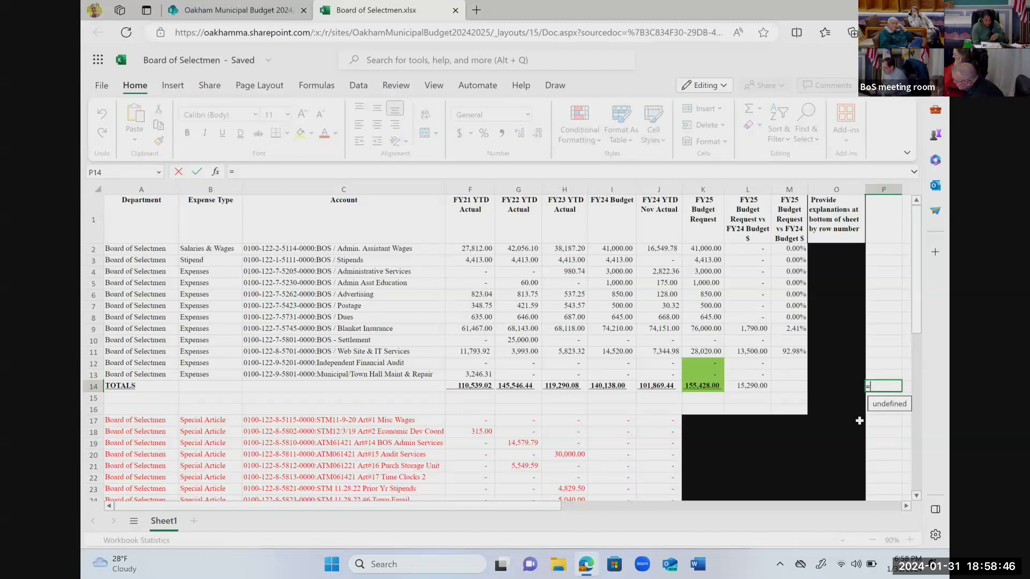
{"action": "key", "text": "Escape"}
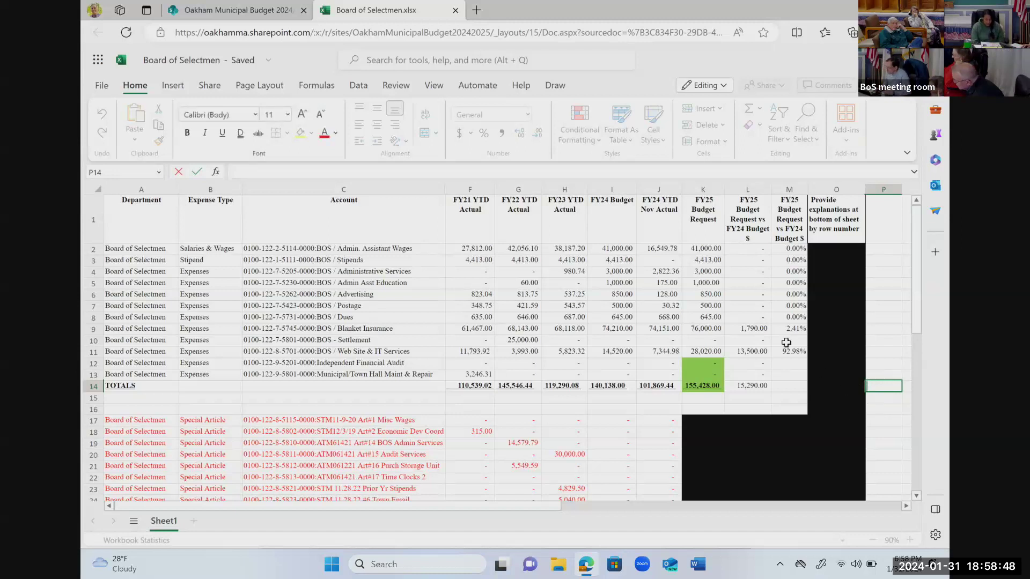
Step: Review the expense figures and set the FY25 budget request for Administrative Services to 5000
{"action": "left_click", "coordinate": [712, 305]}
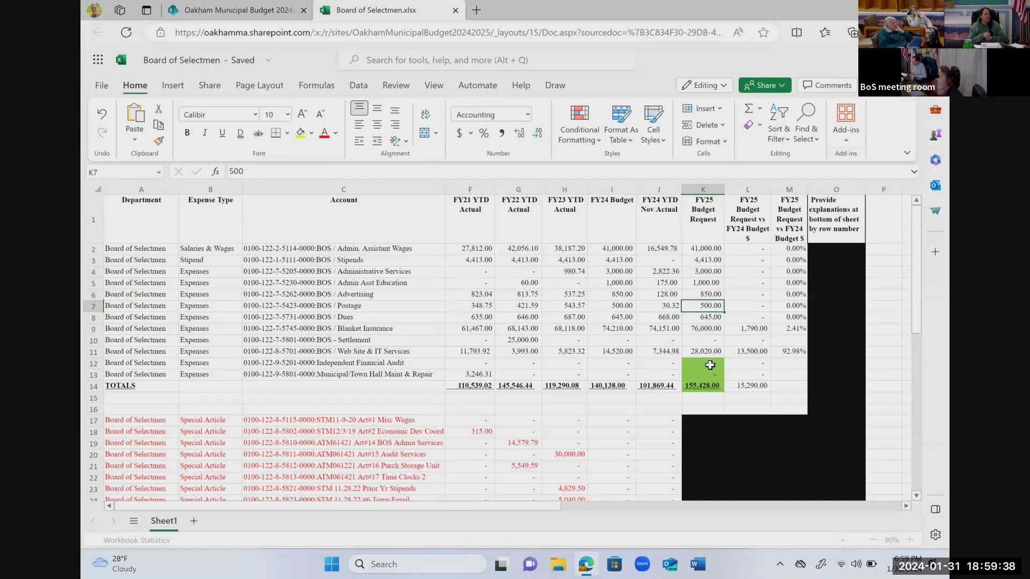
{"action": "left_click", "coordinate": [669, 275]}
{"action": "left_click", "coordinate": [668, 295]}
{"action": "left_click", "coordinate": [672, 271]}
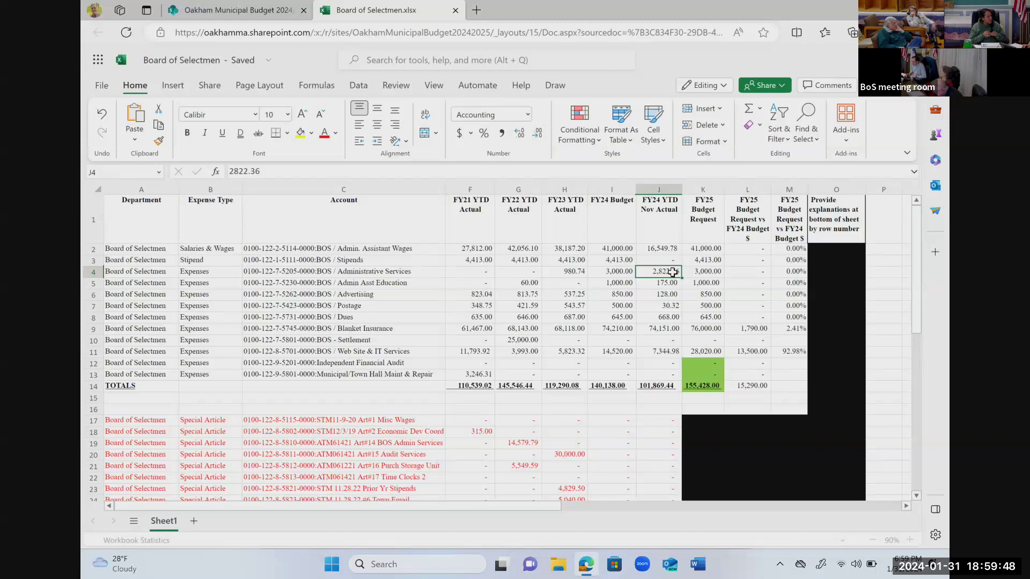
{"action": "left_click", "coordinate": [701, 272]}
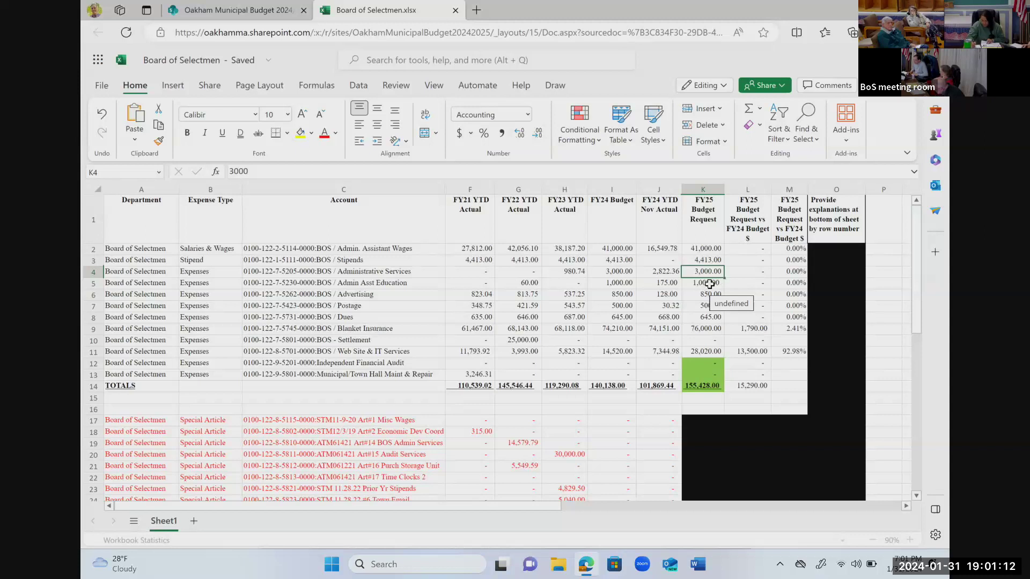
{"action": "left_click", "coordinate": [709, 284]}
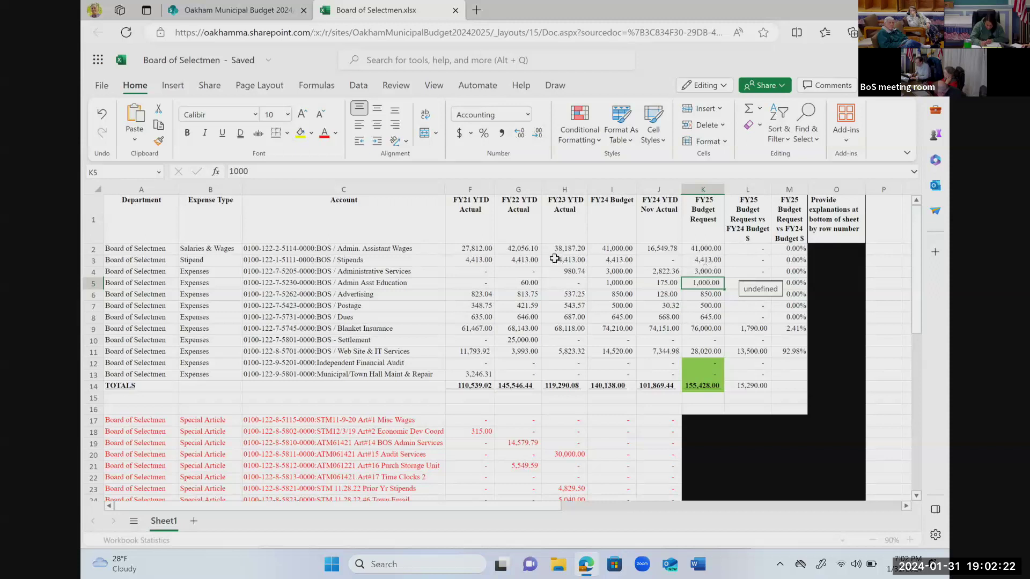
{"action": "left_click", "coordinate": [692, 272]}
{"action": "type", "text": "5000"}
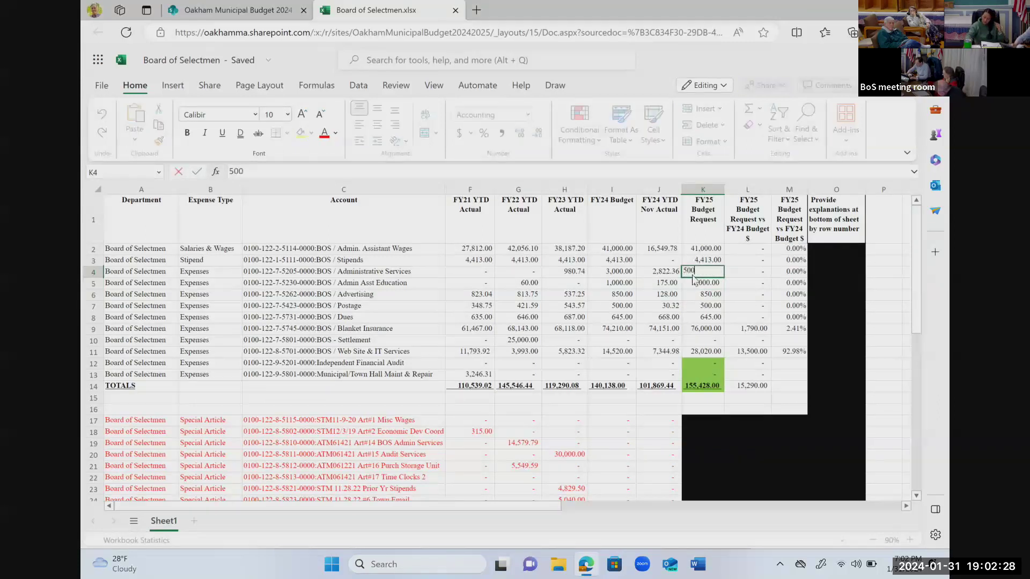
{"action": "key", "text": "Return"}
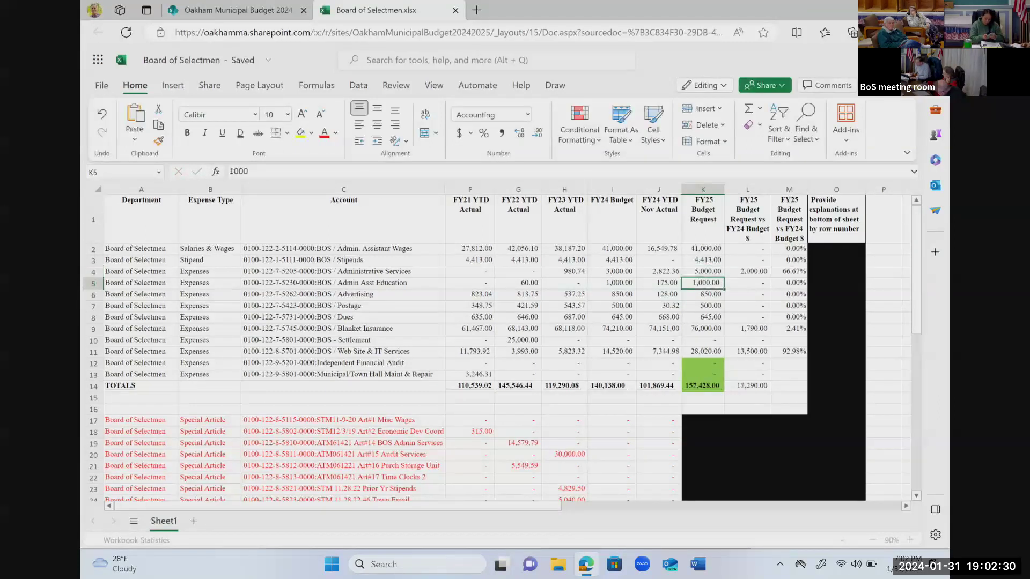
{"action": "left_click", "coordinate": [691, 272]}
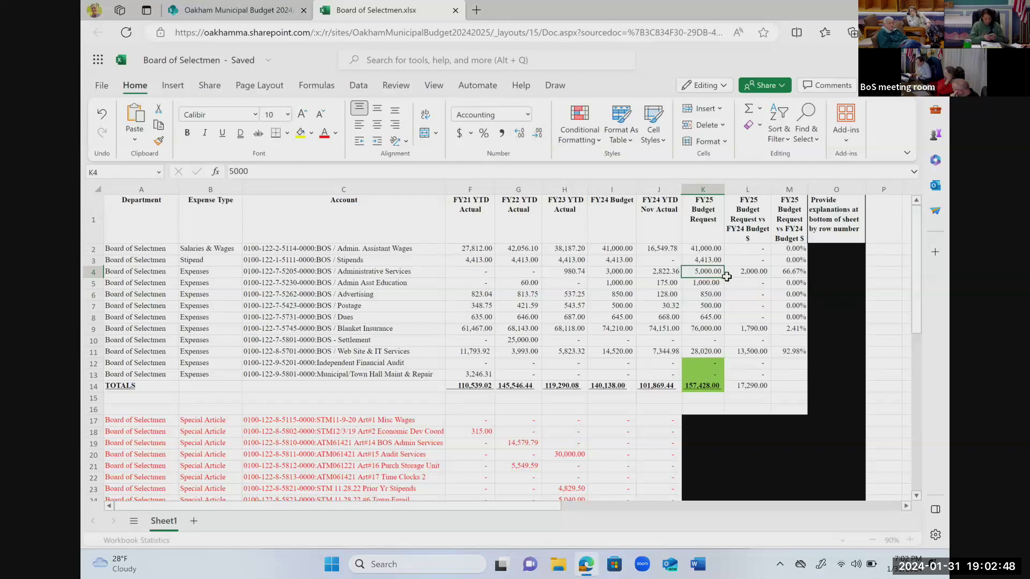
{"action": "left_click", "coordinate": [726, 283]}
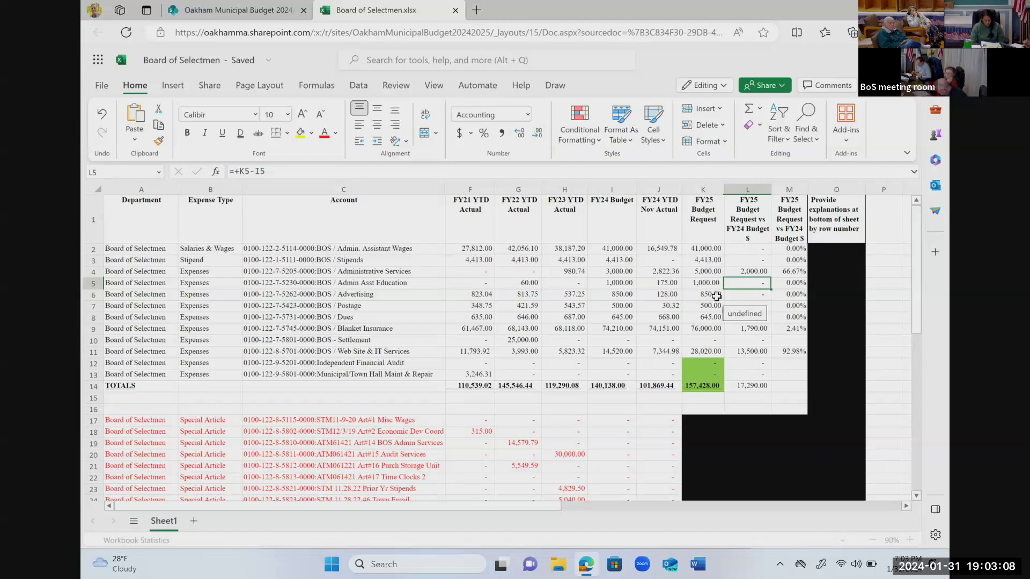
Step: Set the FY25 budget request for Admin. Assistant Wages to 45240
{"action": "left_click", "coordinate": [702, 249]}
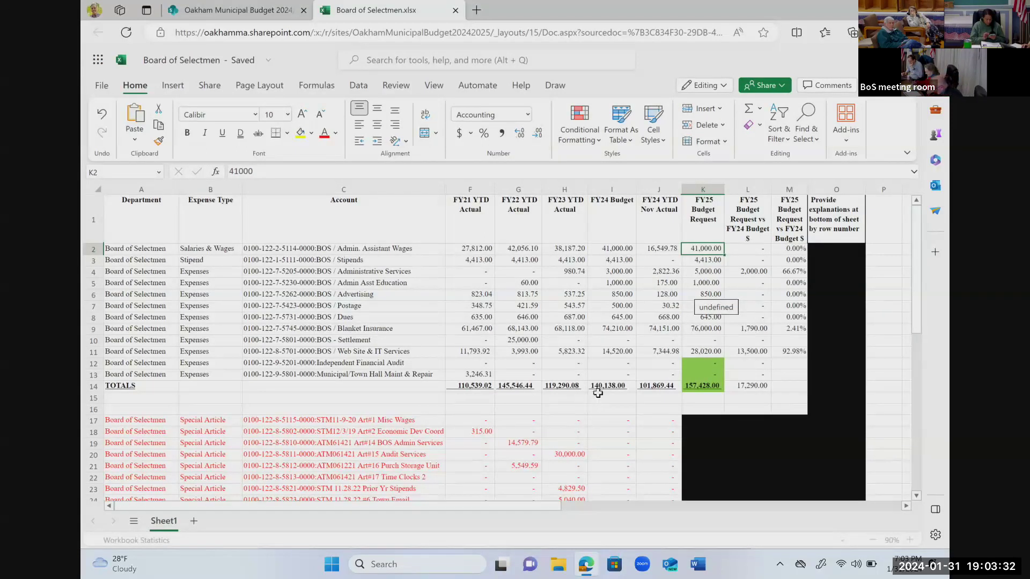
{"action": "type", "text": "5"}
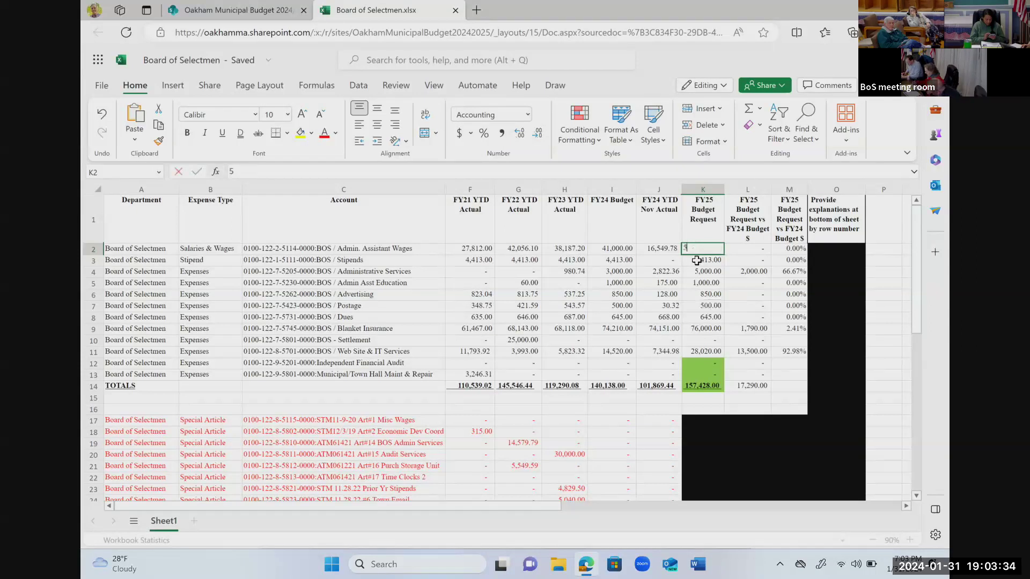
{"action": "key", "text": "BackSpace"}
{"action": "type", "text": "4"}
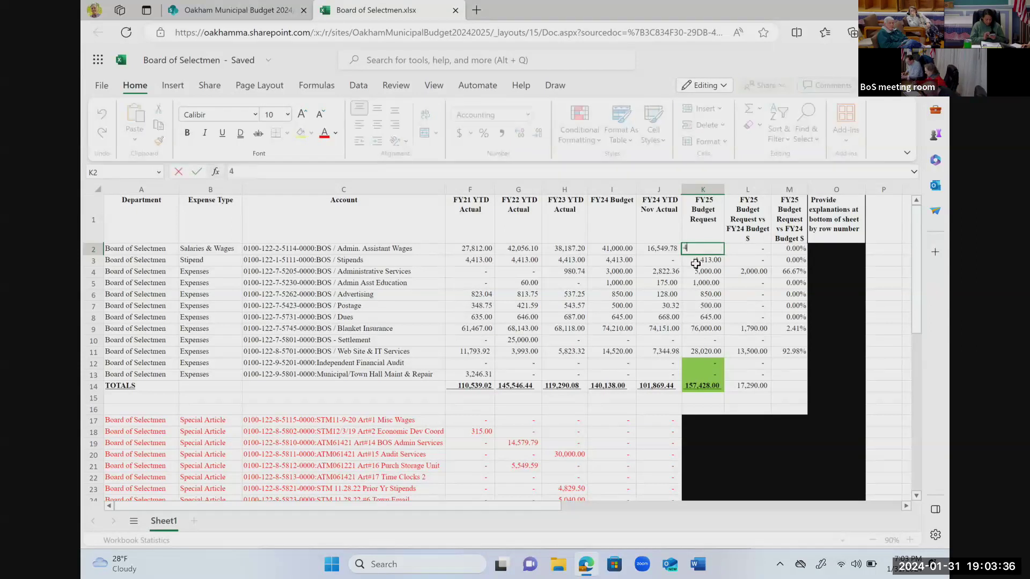
{"action": "type", "text": "5240"}
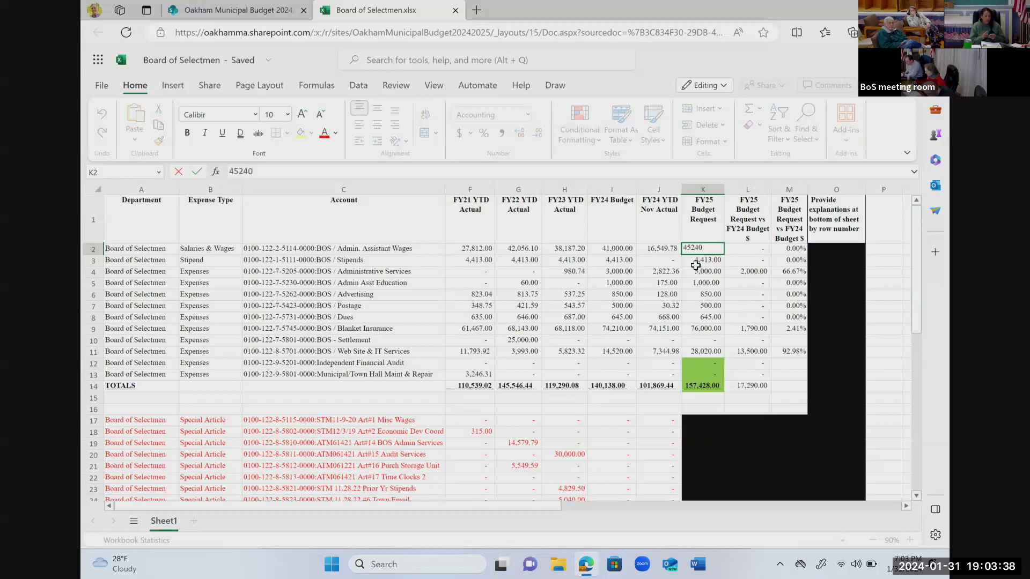
{"action": "key", "text": "Return"}
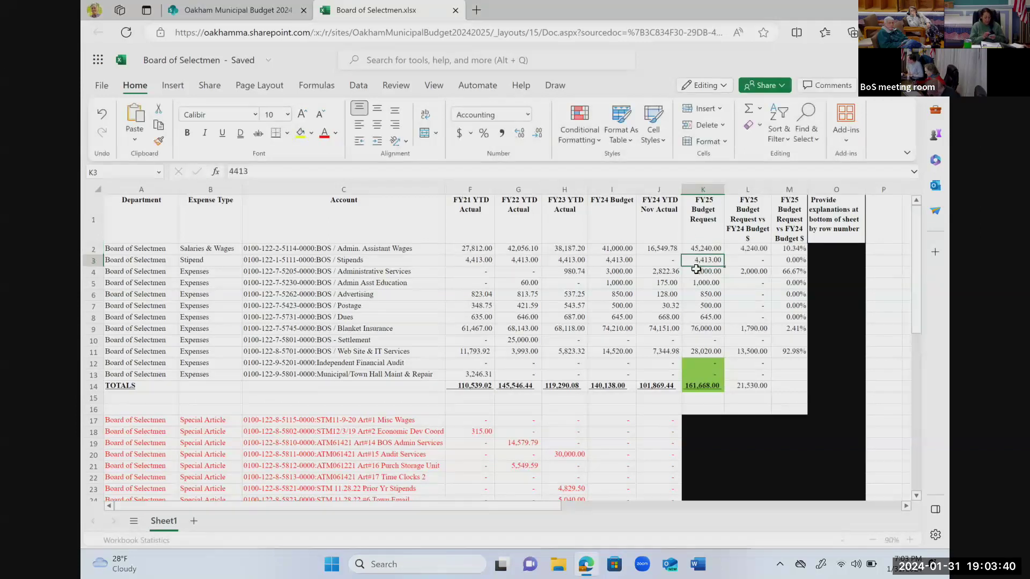
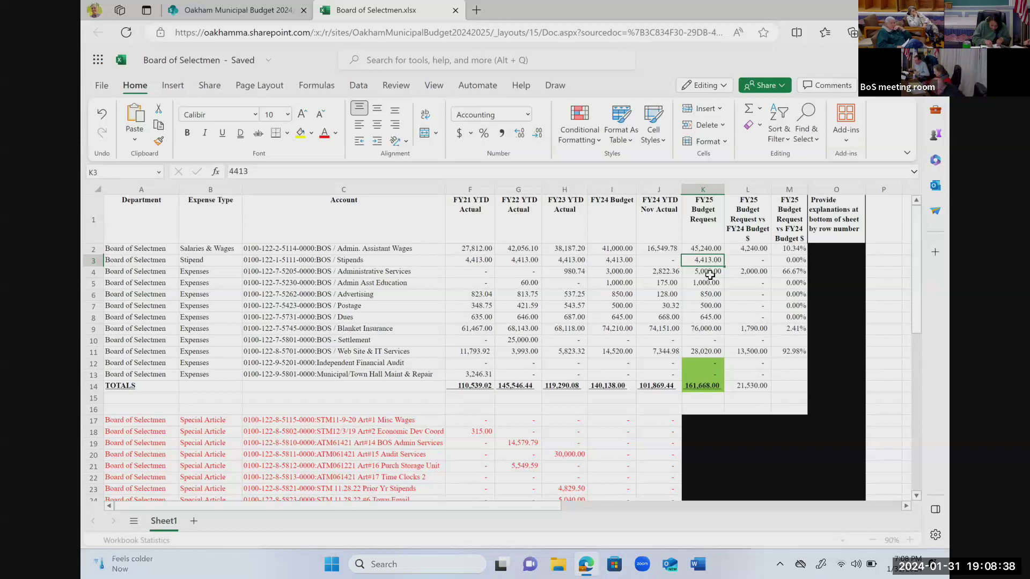
Step: Append "* BOS Education" to the Admin Asst Education account name in C5
{"action": "double_click", "coordinate": [430, 283]}
{"action": "type", "text": "*"}
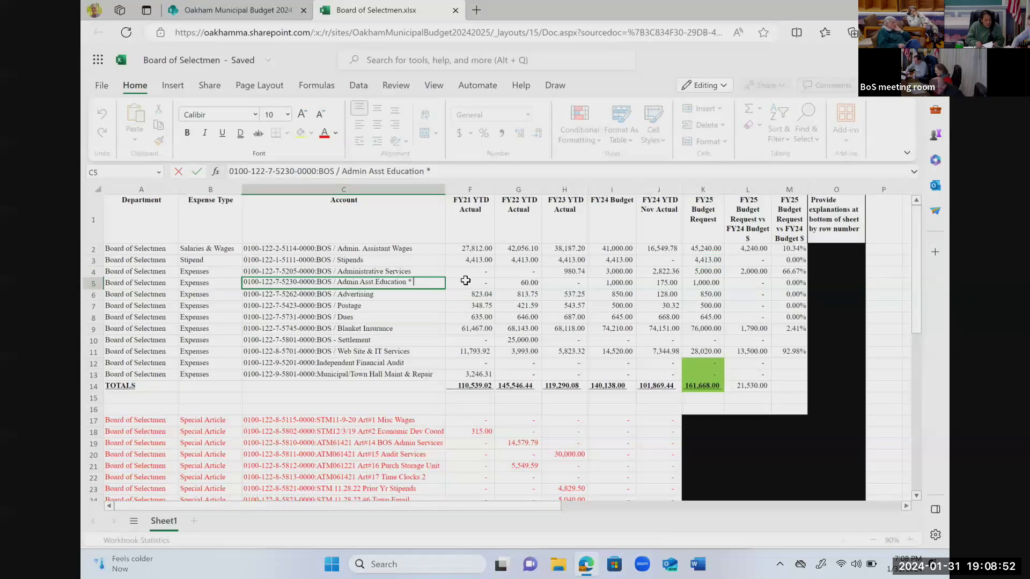
{"action": "type", "text": "BOS ED"}
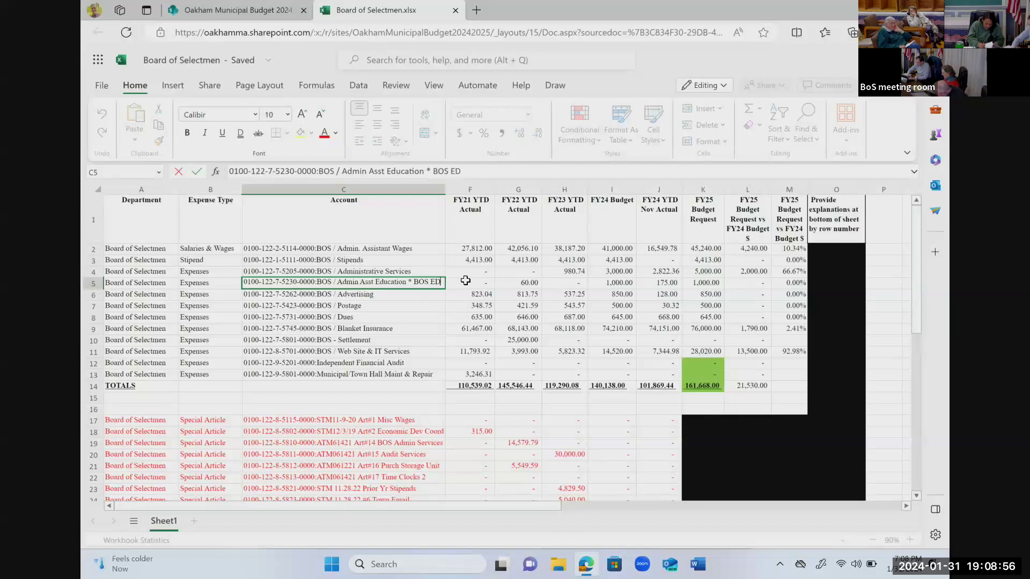
{"action": "type", "text": "ucation"}
{"action": "key", "text": "Return"}
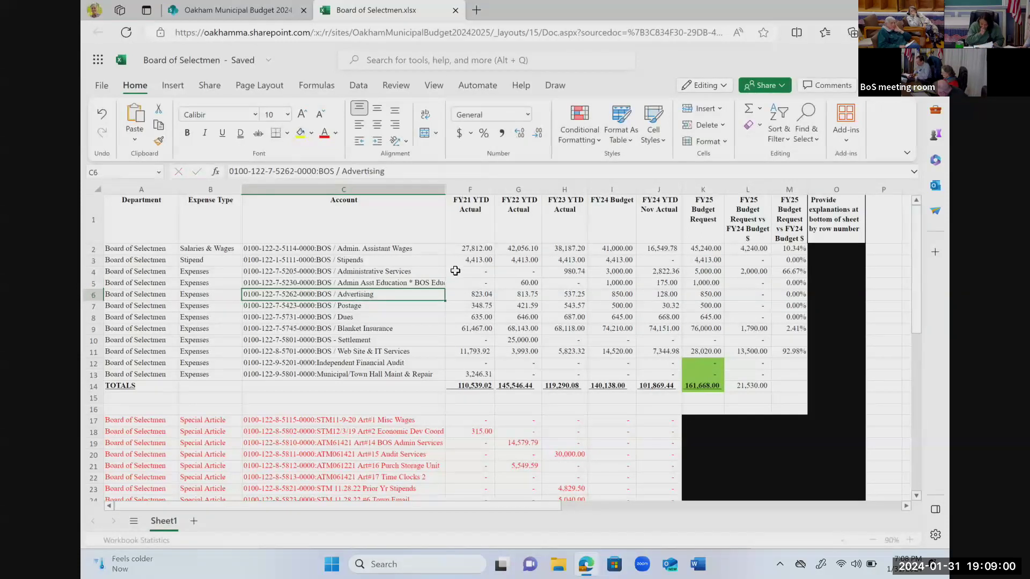
Step: Set the FY25 budget request for Admin Asst Education to 3500
{"action": "left_click", "coordinate": [696, 279]}
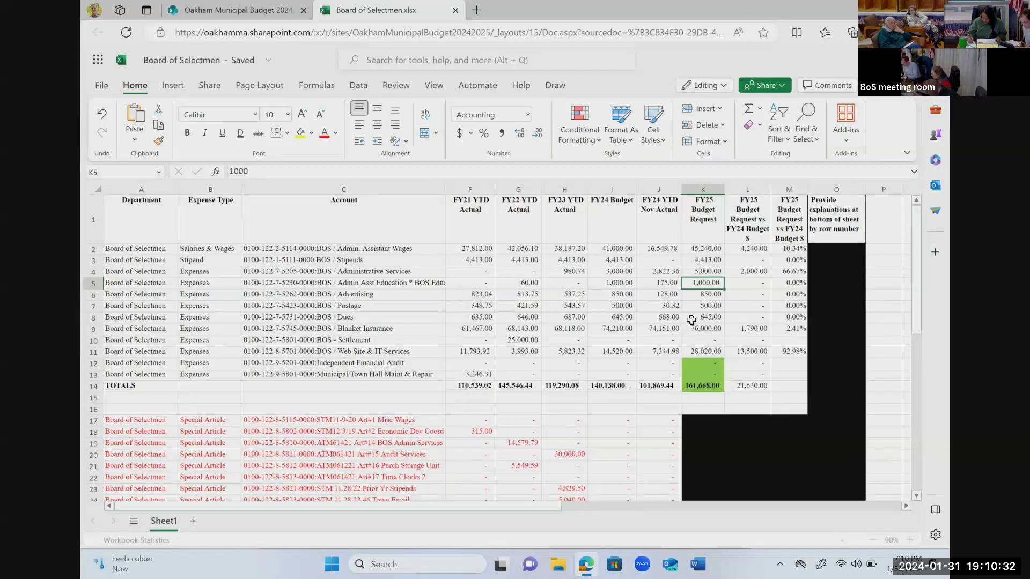
{"action": "type", "text": "3500"}
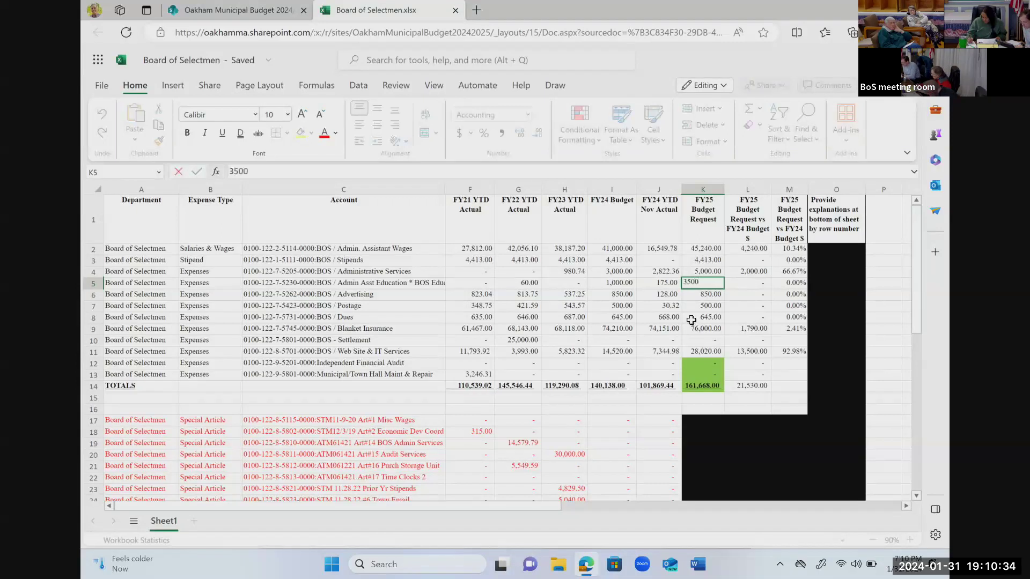
{"action": "key", "text": "Return"}
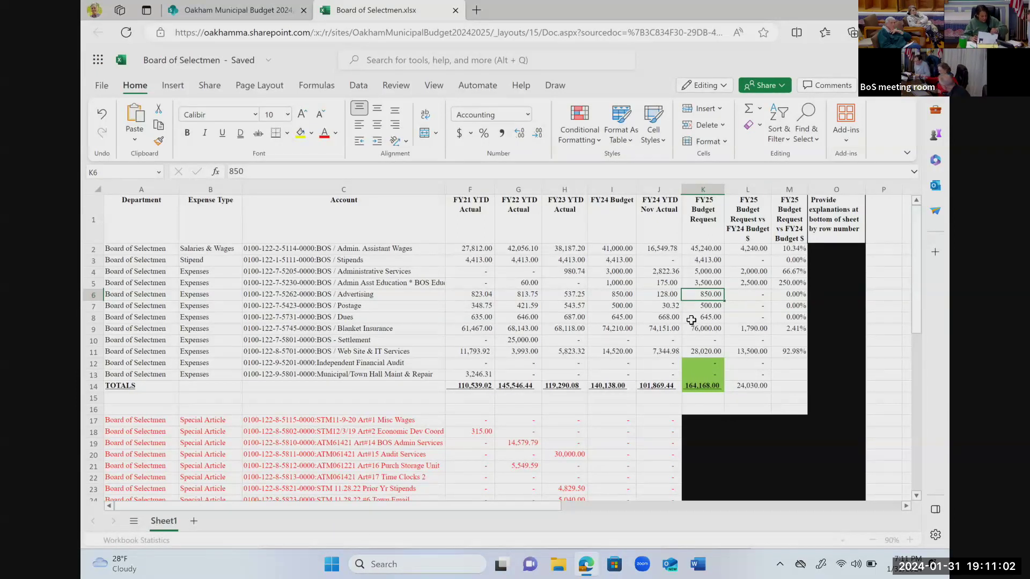
Step: Check the rest of the sheet, then close the Board of Selectmen workbook and browse the BOS Budget folder's files
{"action": "scroll", "coordinate": [674, 375], "scroll_direction": "down", "scroll_amount": 7}
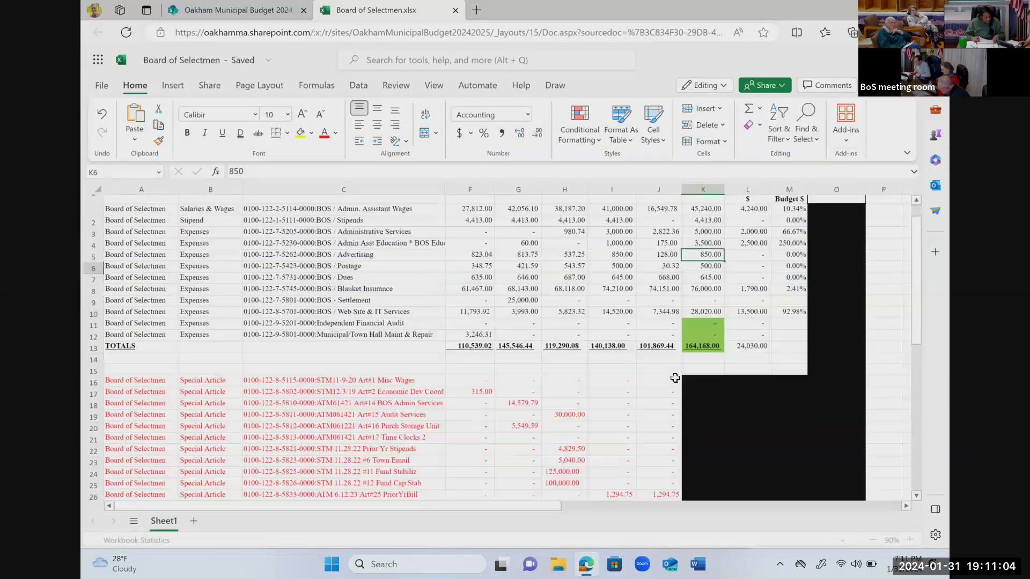
{"action": "scroll", "coordinate": [651, 374], "scroll_direction": "up", "scroll_amount": 7}
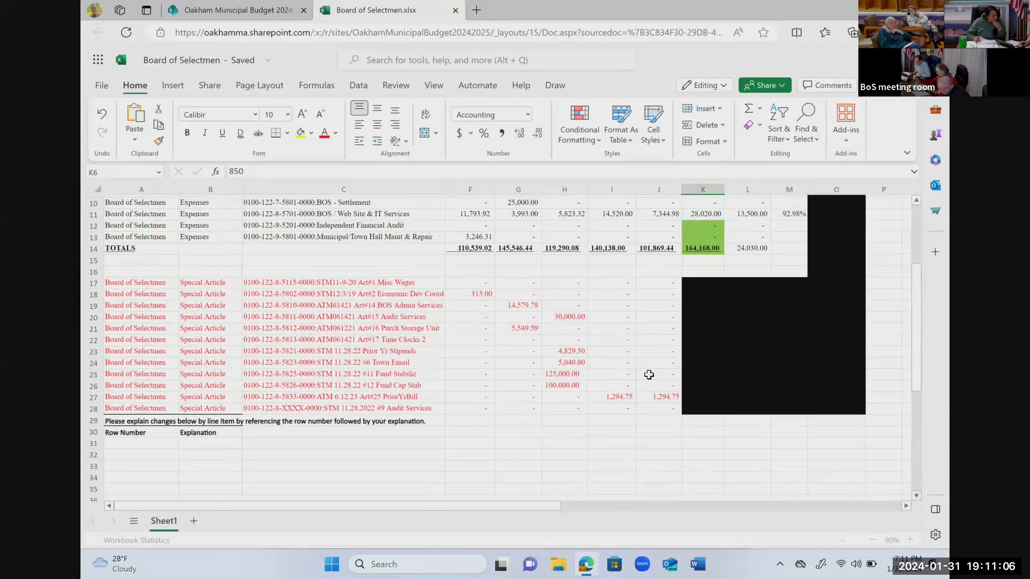
{"action": "scroll", "coordinate": [554, 367], "scroll_direction": "up", "scroll_amount": 1}
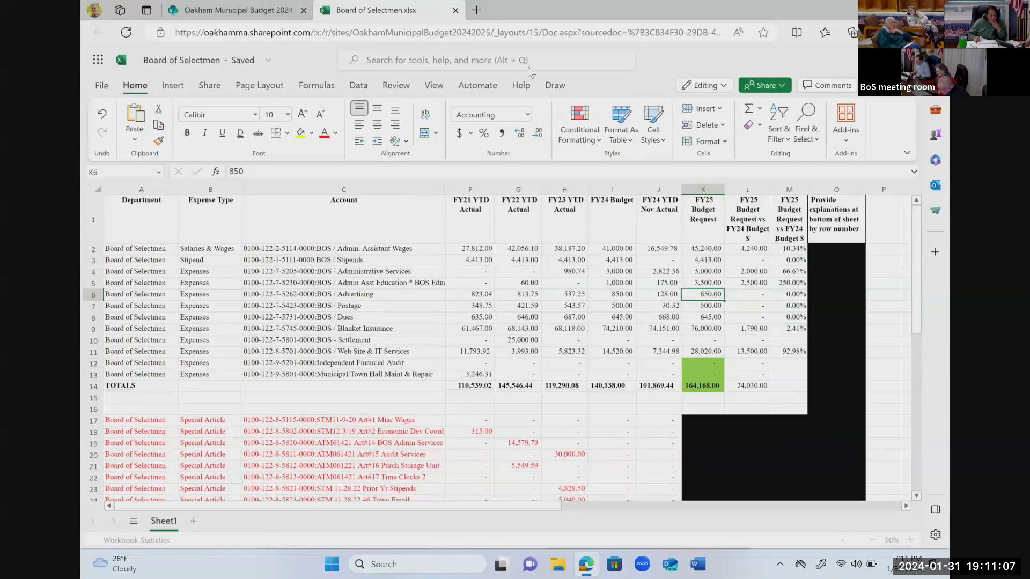
{"action": "left_click", "coordinate": [456, 10]}
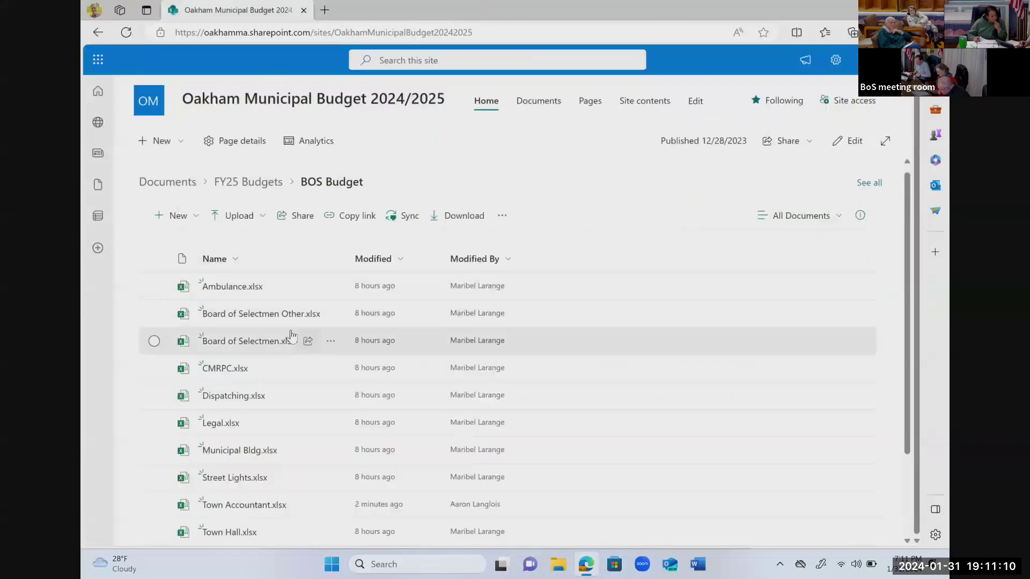
{"action": "scroll", "coordinate": [253, 392], "scroll_direction": "down", "scroll_amount": 3}
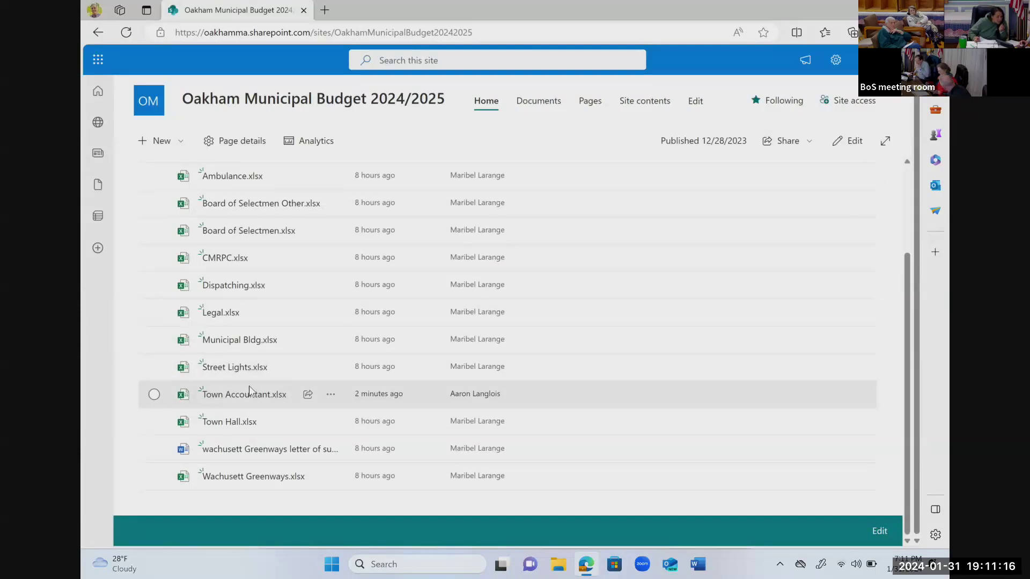
Step: Open Board of Selectmen Other.xlsx and set the FY25 budget request for Annual Reports / Printing to 1500
{"action": "left_click", "coordinate": [231, 204]}
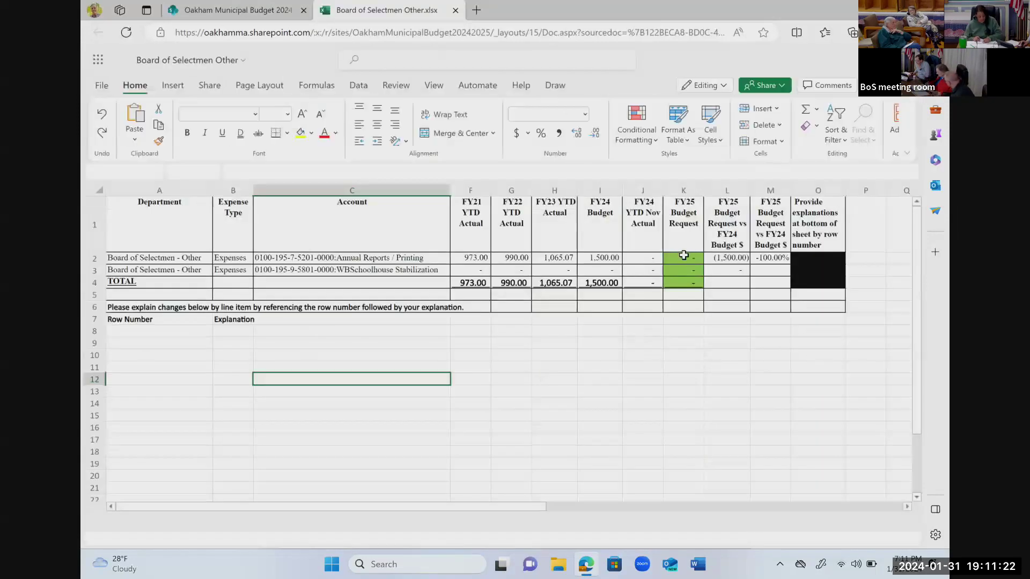
{"action": "left_click", "coordinate": [685, 262]}
{"action": "type", "text": "1"}
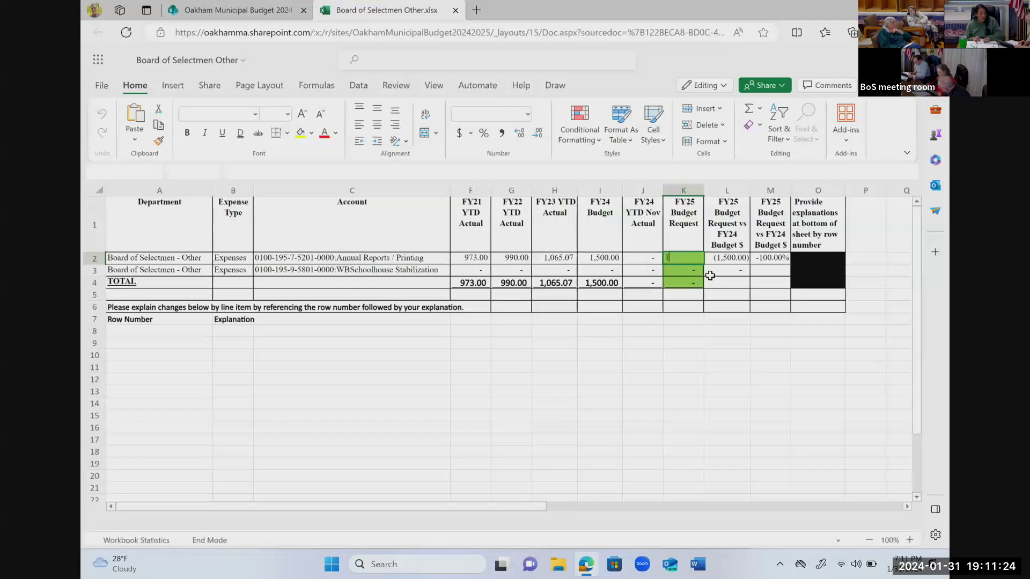
{"action": "type", "text": "5600"}
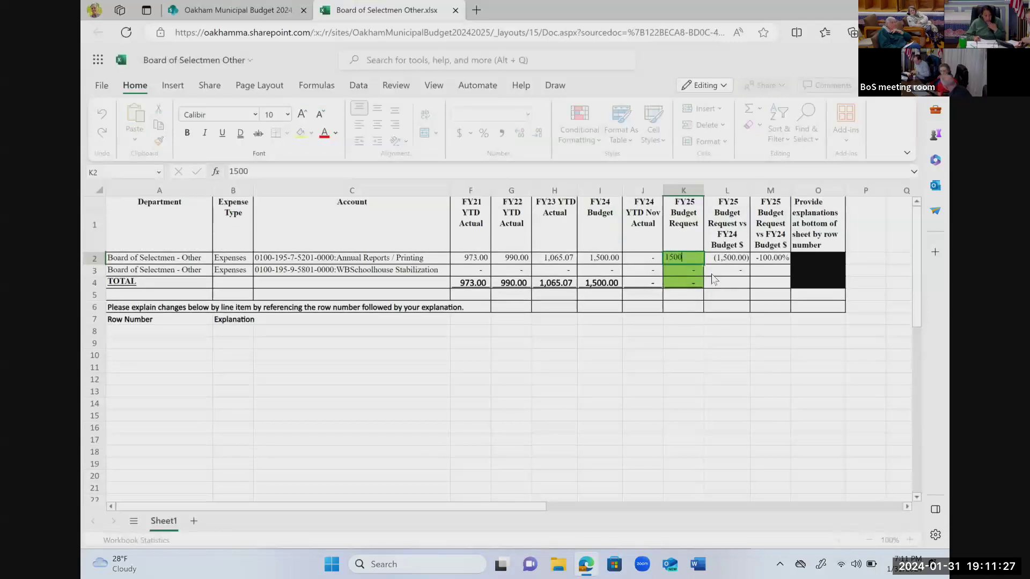
{"action": "key", "text": "Return"}
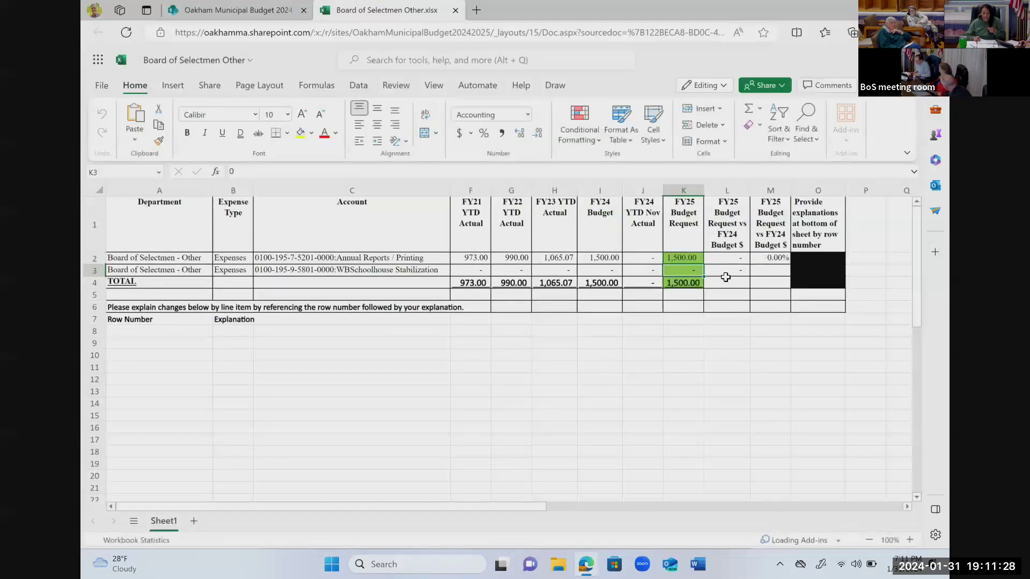
Step: Fill the FY25 request versus FY24 budget dollar difference formula from L3 down into the TOTAL row
{"action": "left_click", "coordinate": [726, 281]}
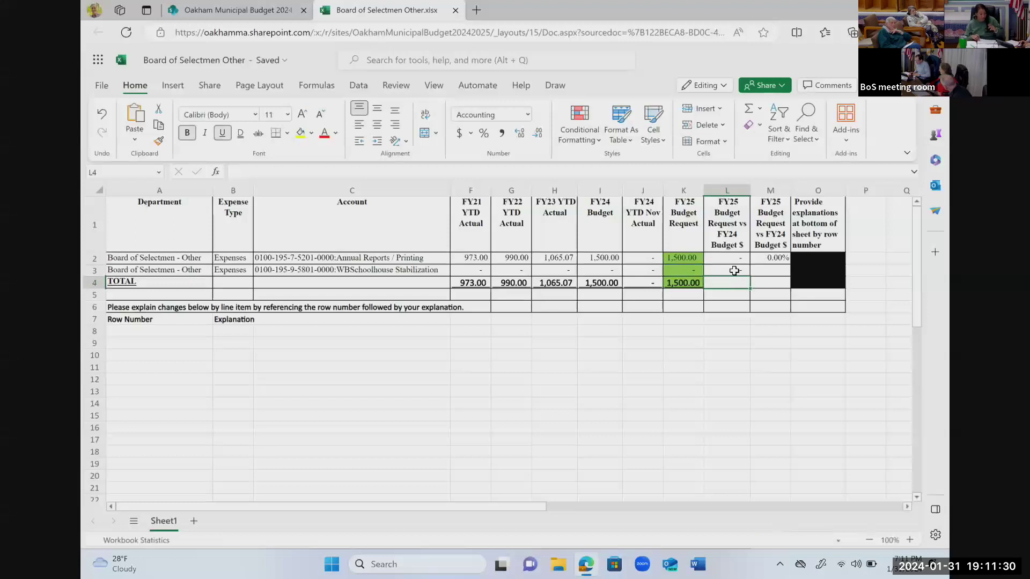
{"action": "left_click", "coordinate": [739, 274]}
{"action": "left_click_drag", "start_coordinate": [750, 276], "coordinate": [751, 290]}
{"action": "left_click", "coordinate": [756, 283]}
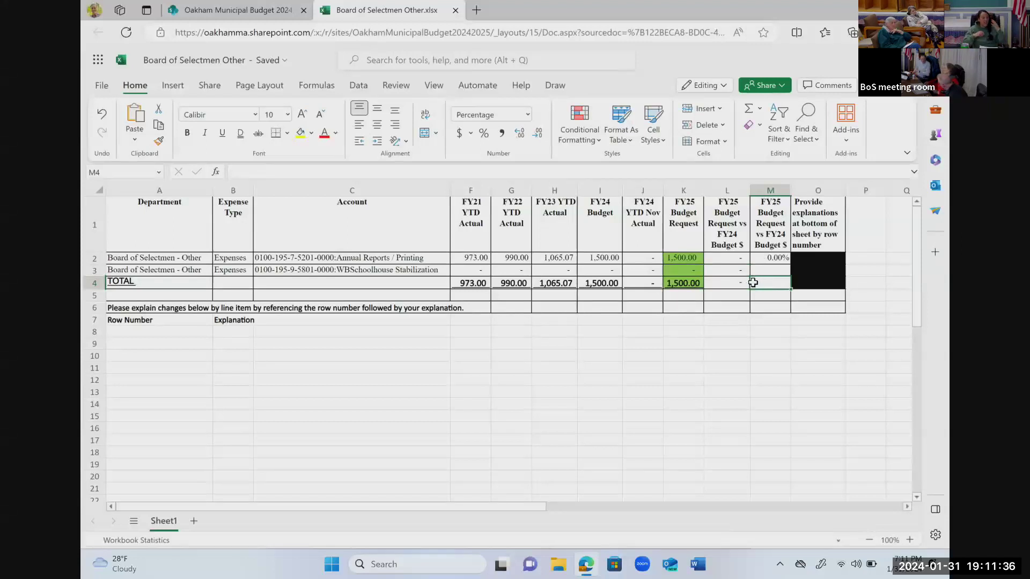
Step: Set the FY25 budget request for Annual Reports / Printing to 1700 and close the workbook
{"action": "left_click", "coordinate": [692, 260]}
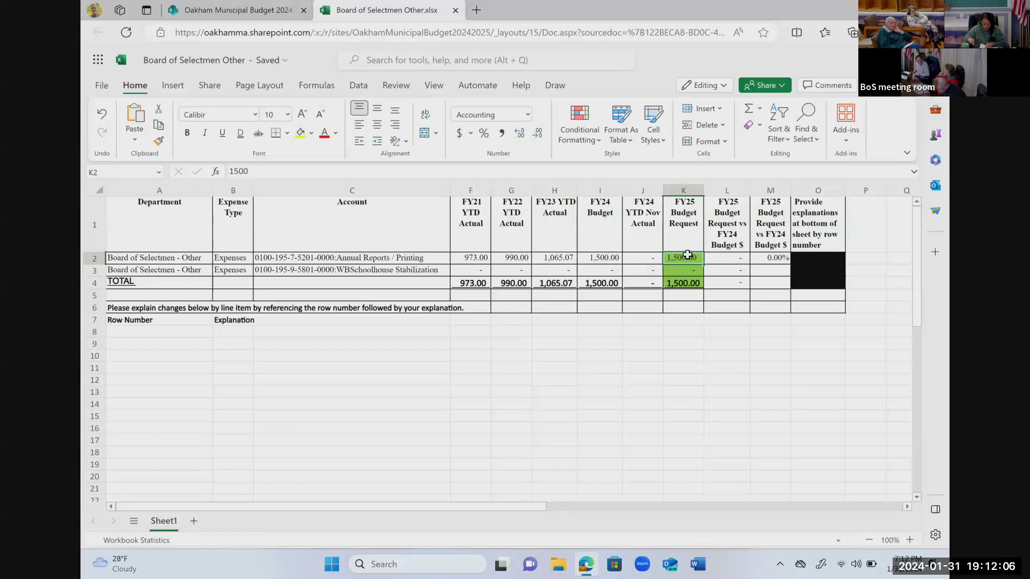
{"action": "type", "text": "1"}
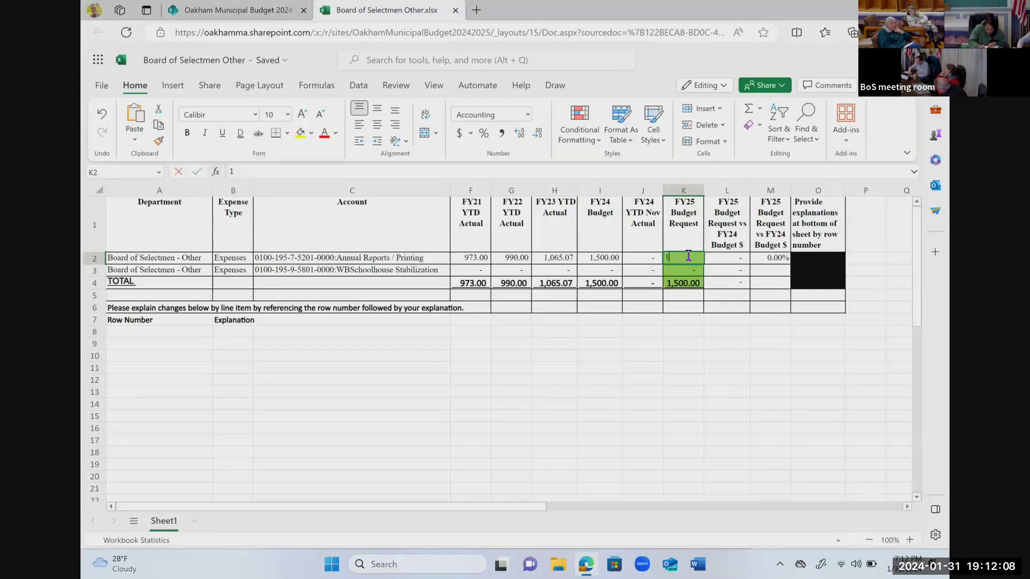
{"action": "type", "text": "700"}
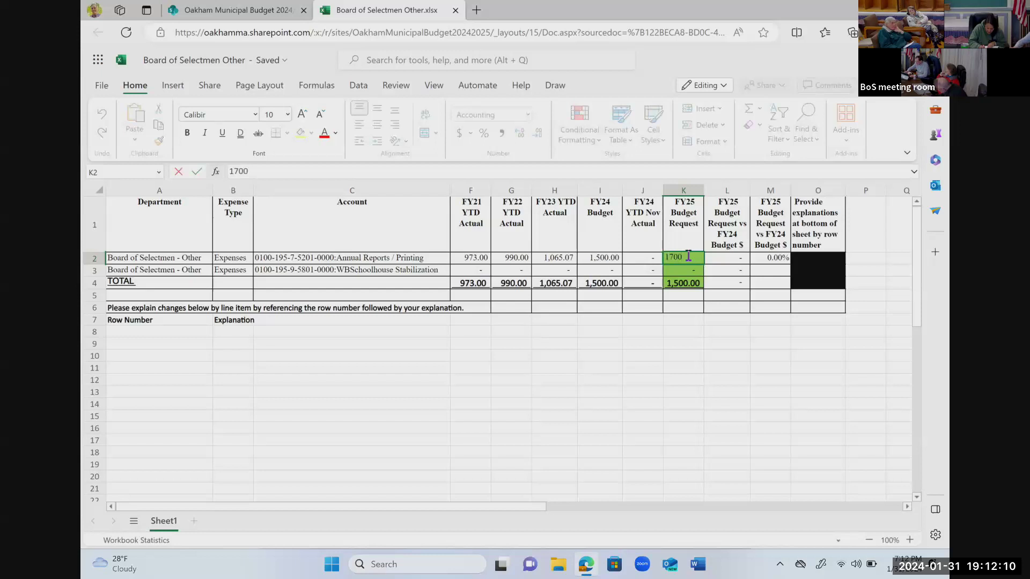
{"action": "key", "text": "Return"}
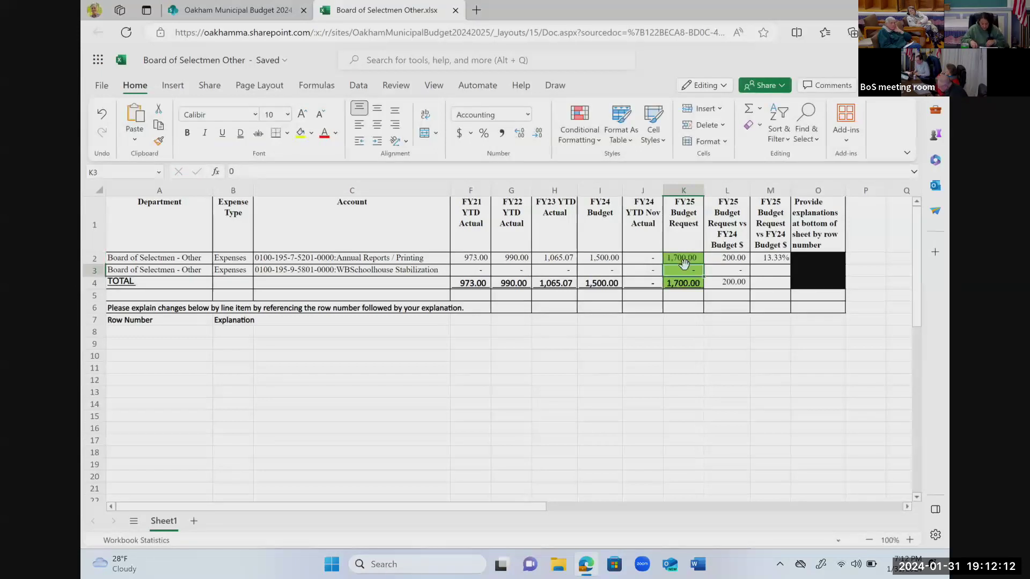
{"action": "left_click", "coordinate": [456, 11]}
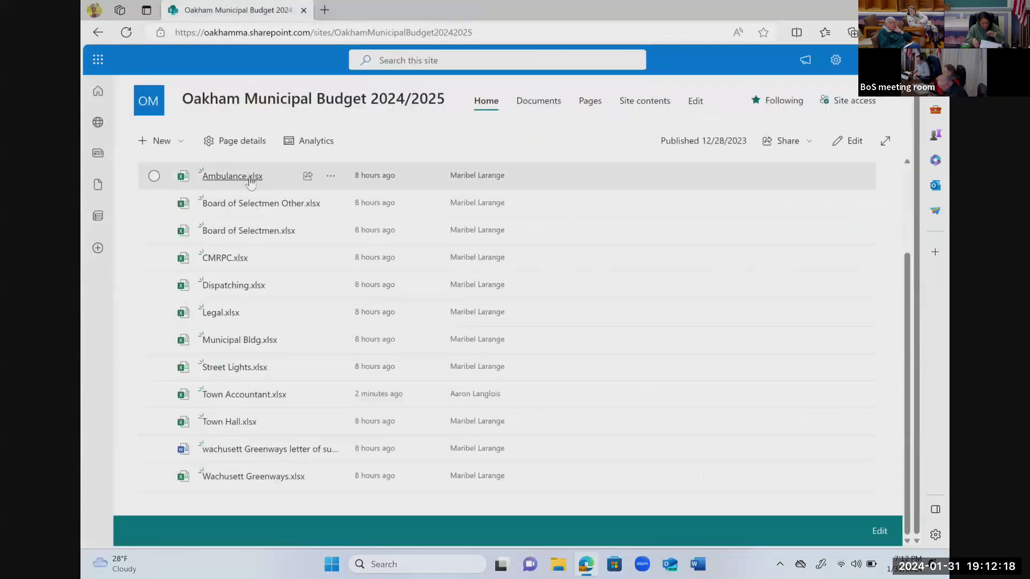
Step: Open CMRPC.xlsx from the BOS Budget folder and set the CMRPC FY25 budget request to 573
{"action": "scroll", "coordinate": [246, 176], "scroll_direction": "up", "scroll_amount": 3}
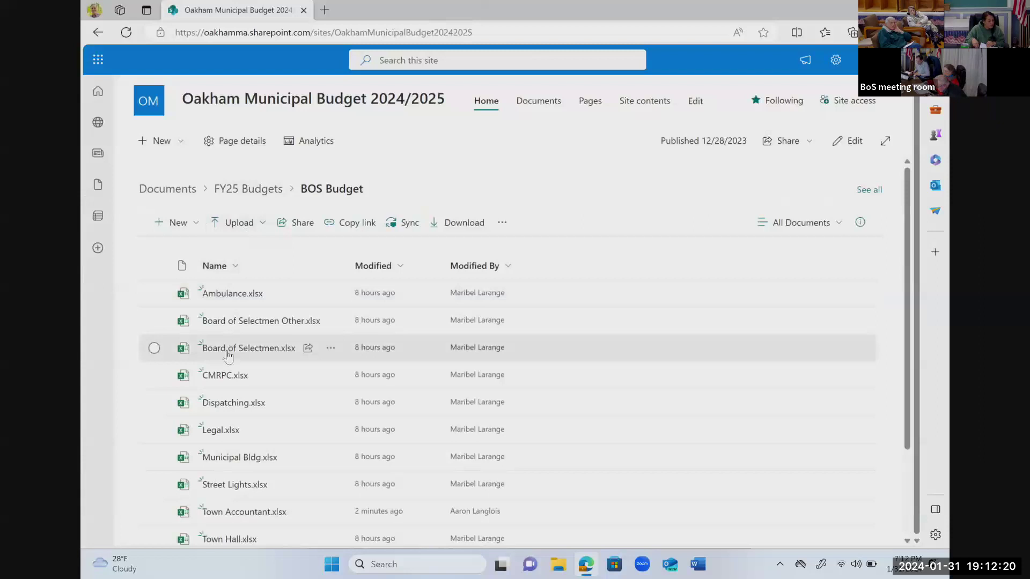
{"action": "left_click", "coordinate": [231, 373]}
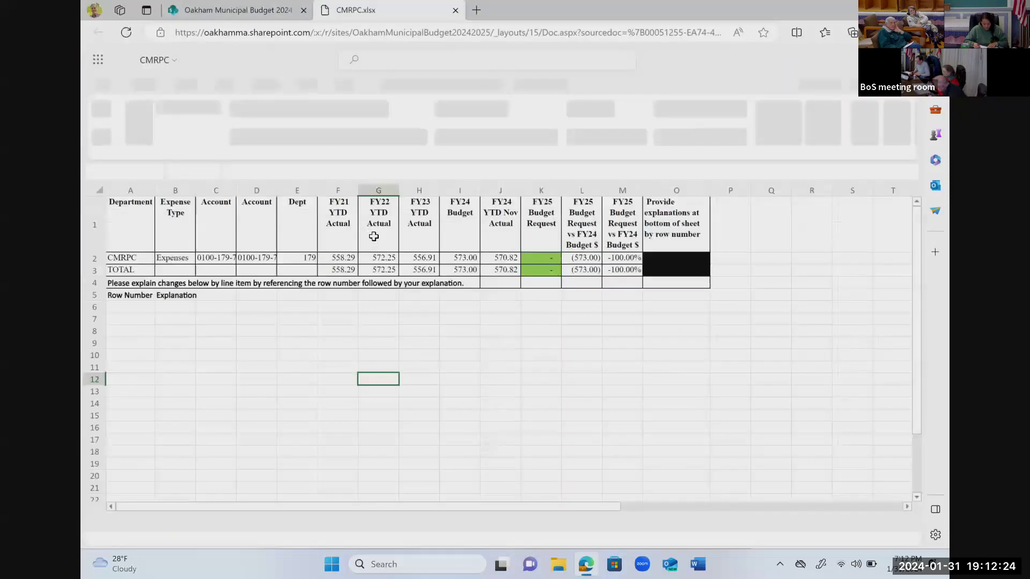
{"action": "left_click", "coordinate": [539, 260]}
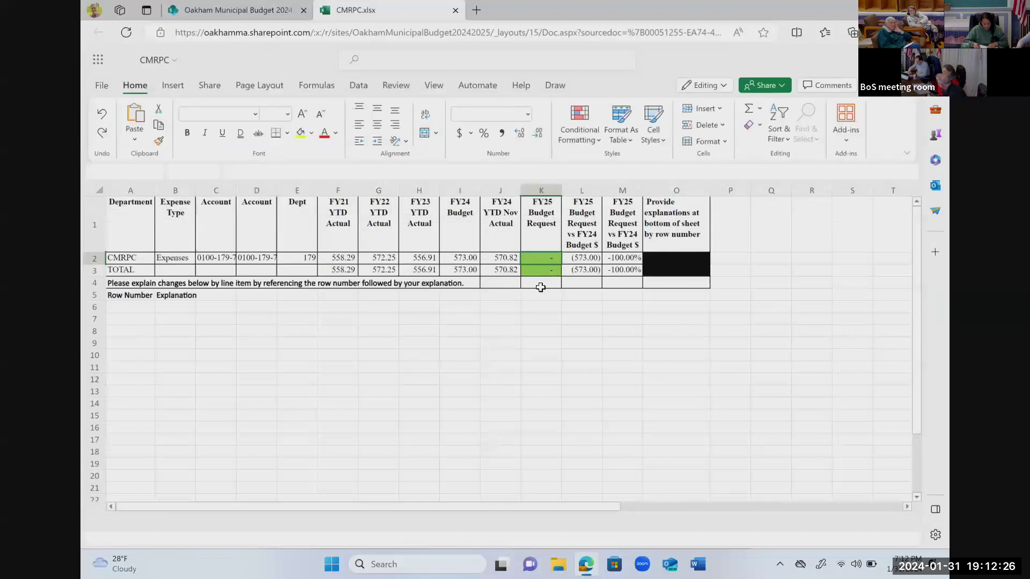
{"action": "type", "text": "573"}
{"action": "key", "text": "Return"}
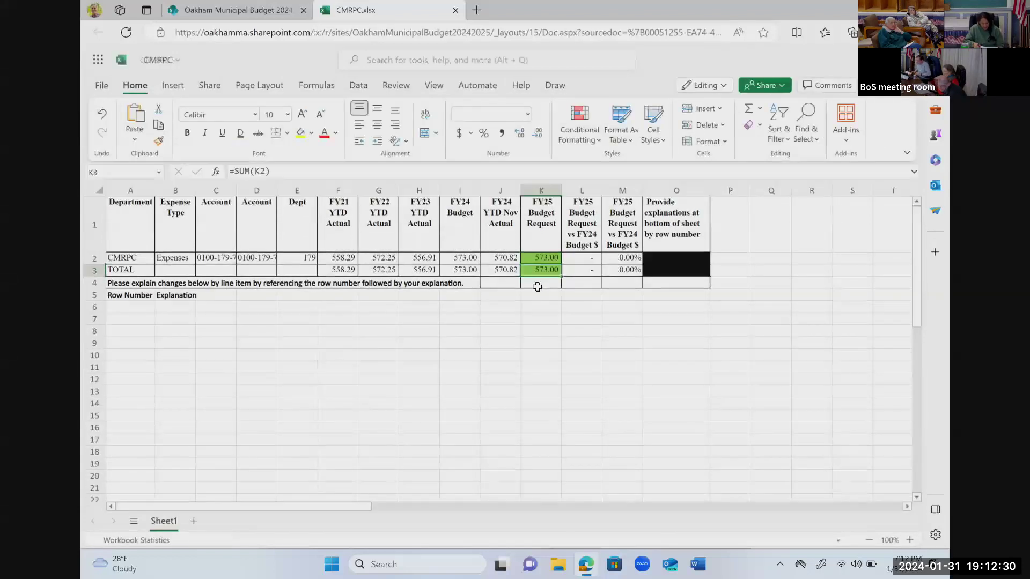
{"action": "left_click", "coordinate": [542, 317]}
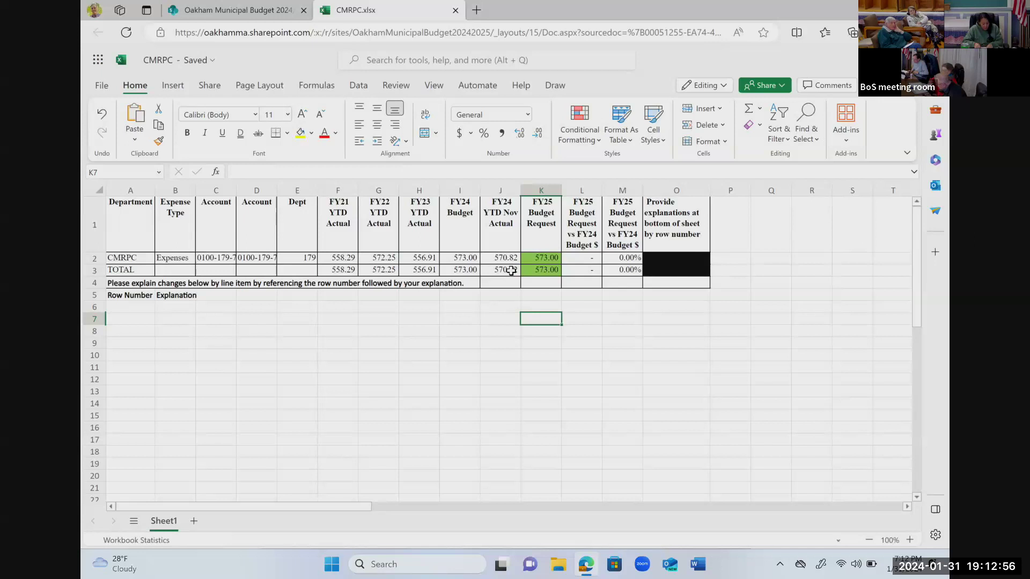
Step: Set the CMRPC FY25 budget request to 600 and close the workbook
{"action": "left_click", "coordinate": [542, 258]}
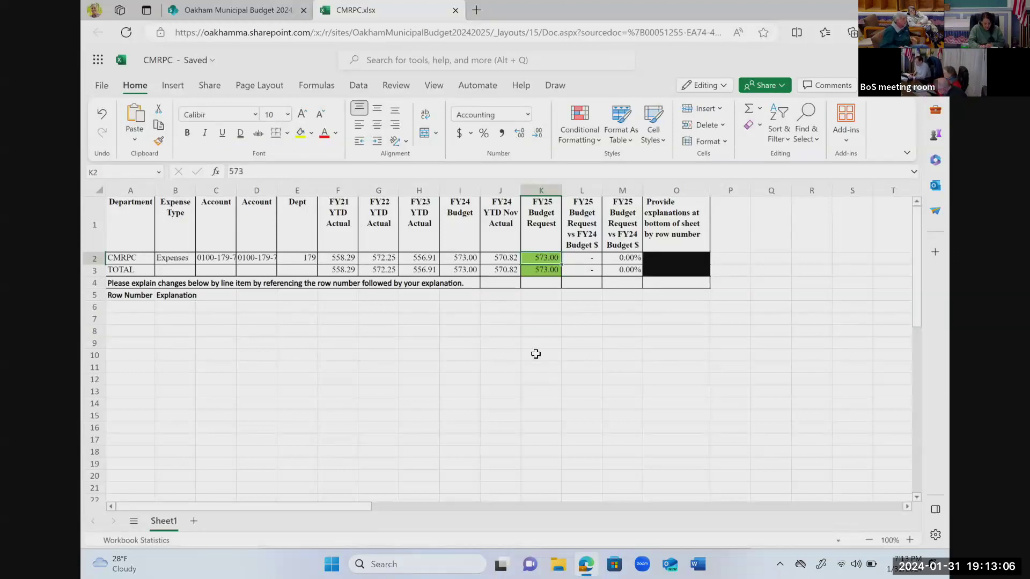
{"action": "type", "text": "600"}
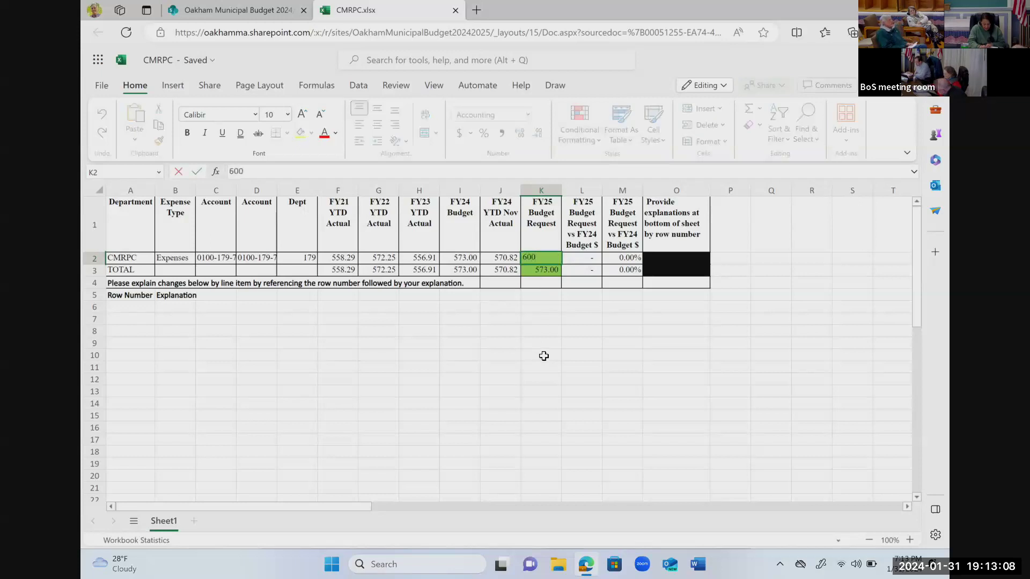
{"action": "key", "text": "Return"}
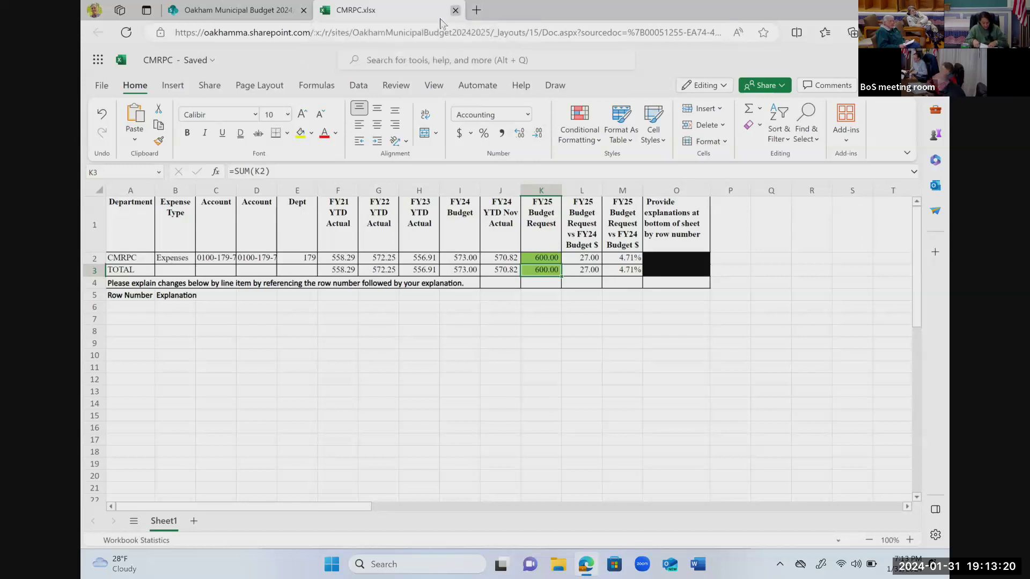
{"action": "left_click", "coordinate": [456, 11]}
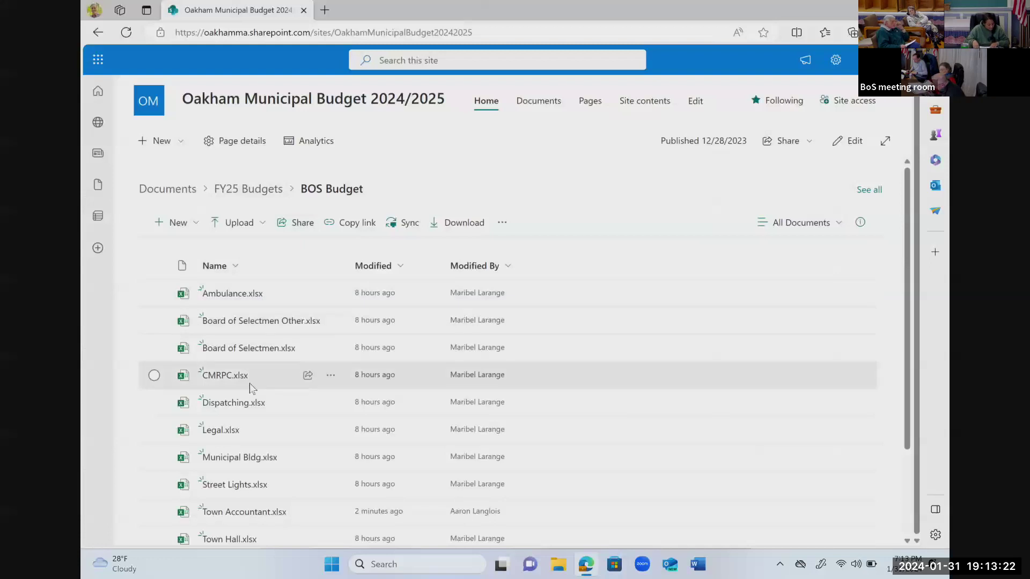
Step: Open Legal.xlsx and set the FY25 budget request for Legal Expenses to 15000
{"action": "left_click", "coordinate": [220, 429]}
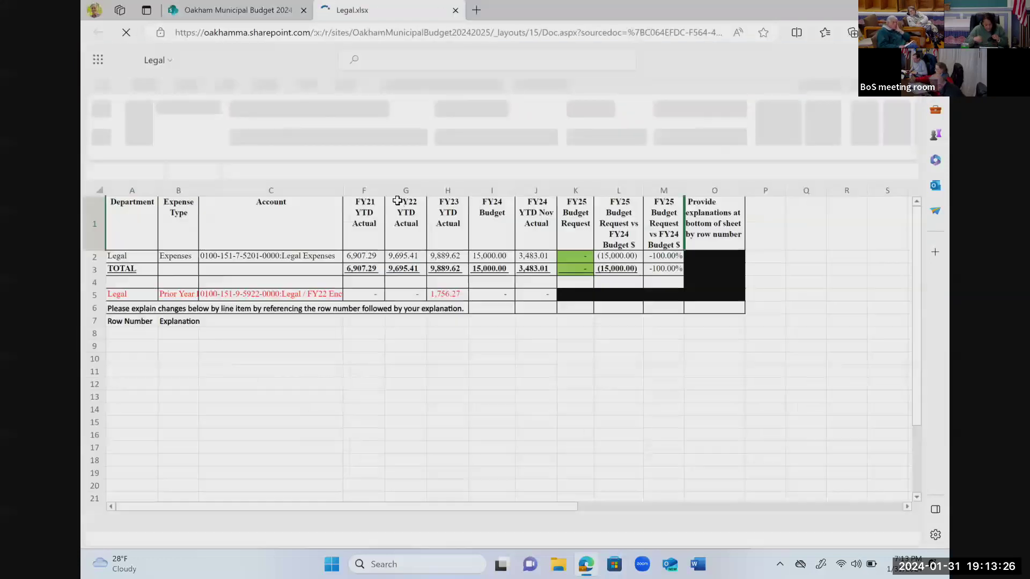
{"action": "left_click", "coordinate": [577, 261]}
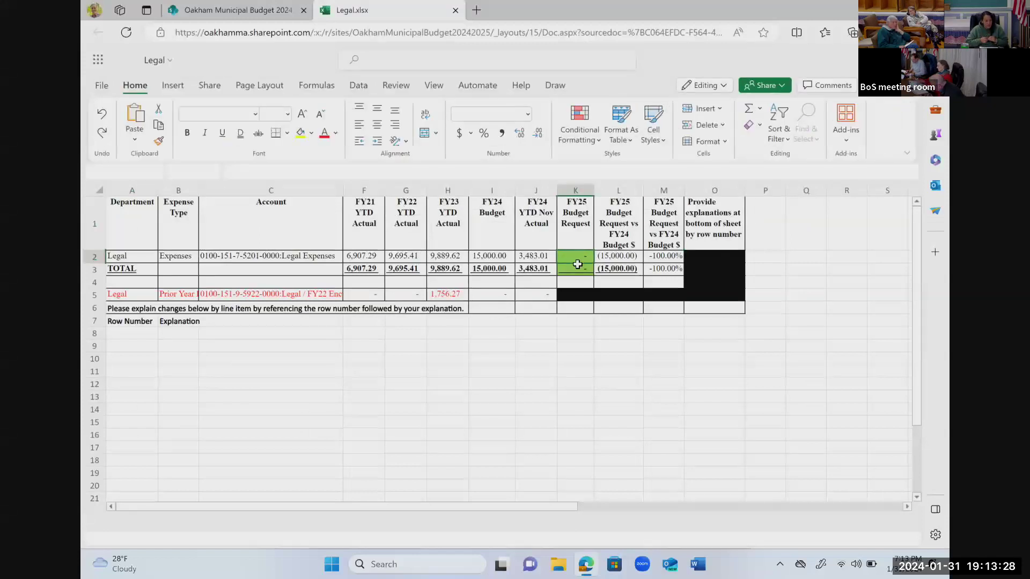
{"action": "type", "text": "15,00"}
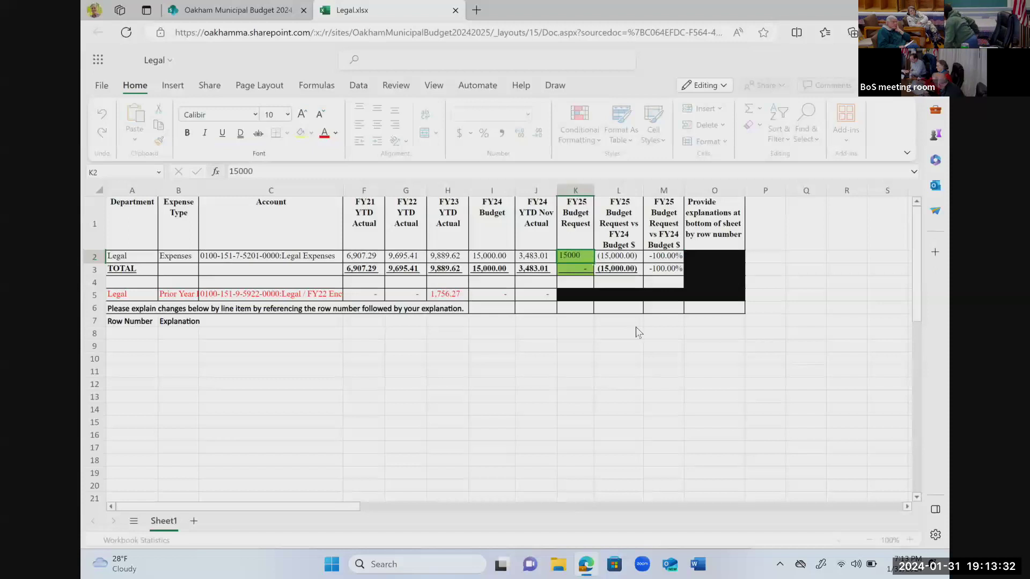
{"action": "type", "text": "0"}
{"action": "key", "text": "Return"}
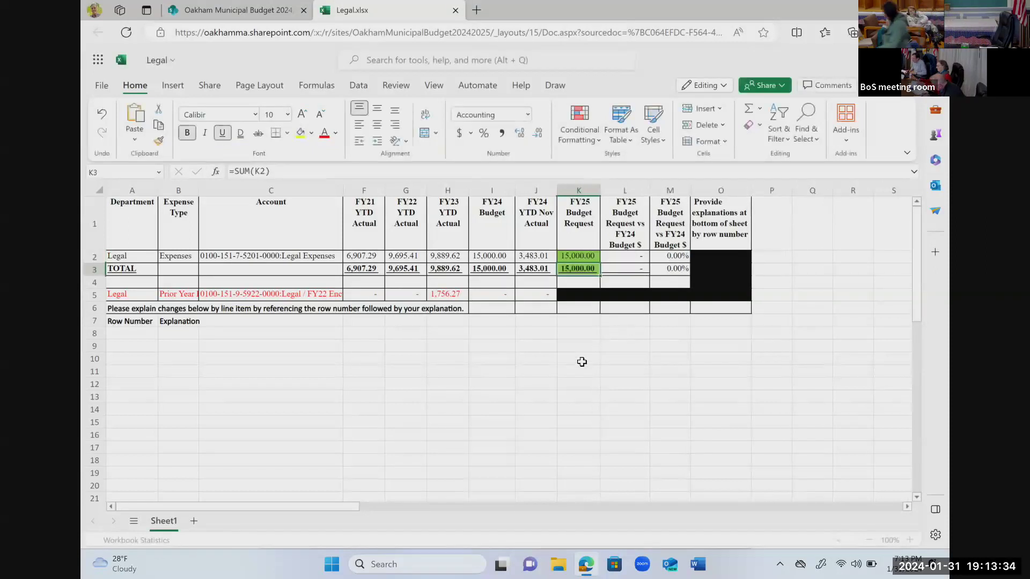
{"action": "left_click", "coordinate": [580, 360]}
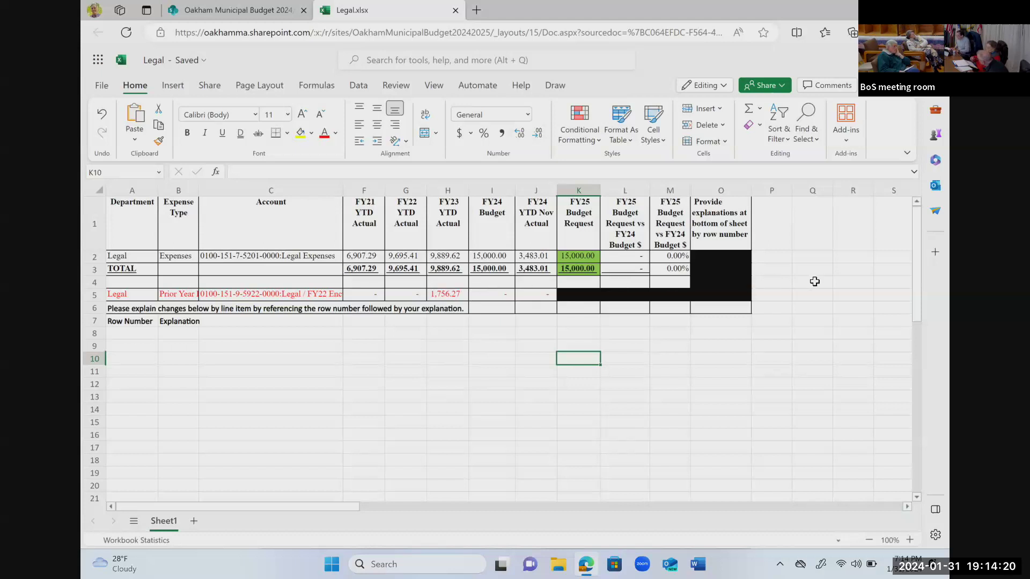
{"action": "left_click", "coordinate": [798, 282]}
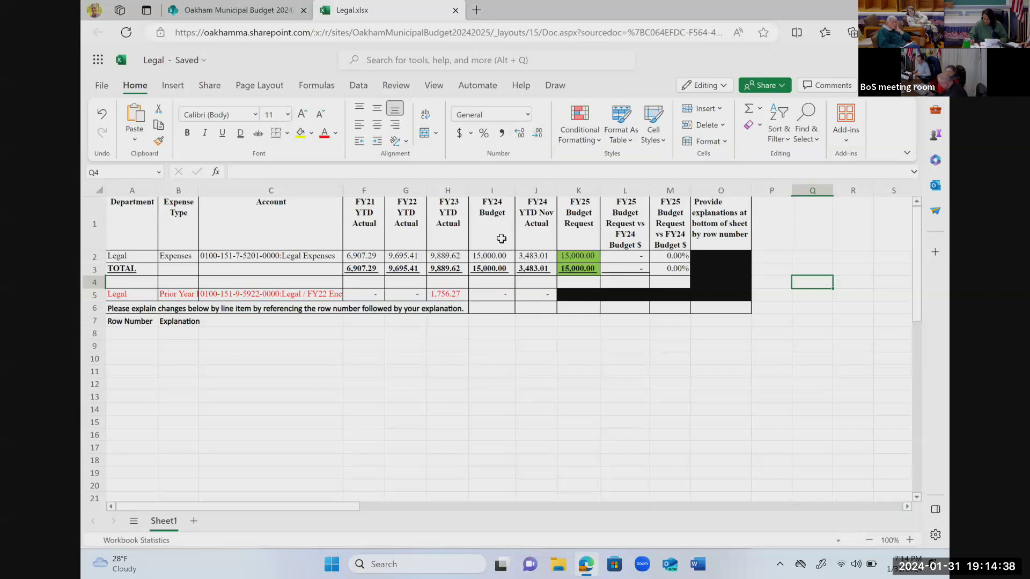
Step: Review the Legal Expenses figures, close the Legal workbook and open Municipal Bldg.xlsx
{"action": "left_click", "coordinate": [575, 257]}
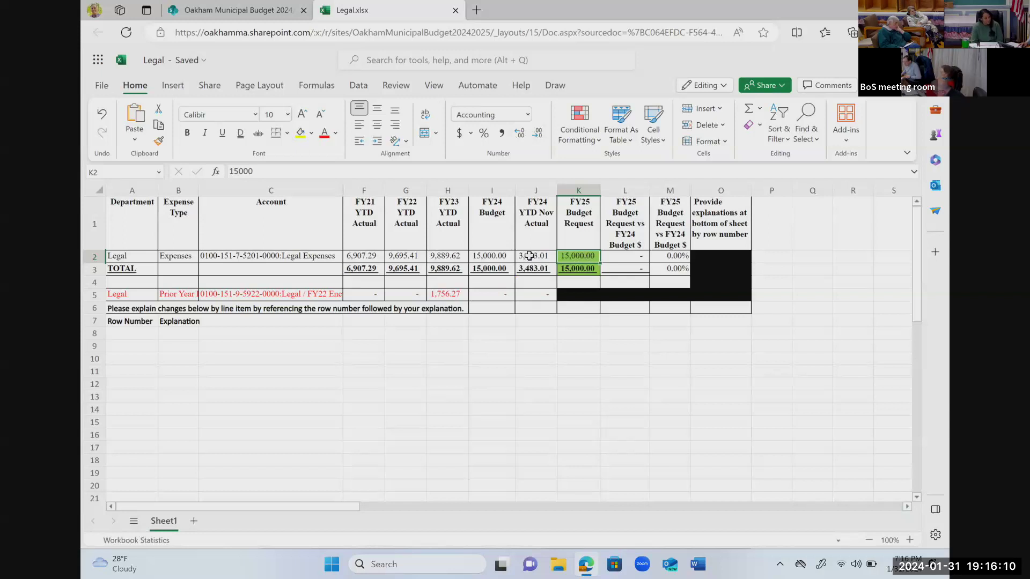
{"action": "key", "text": "Left"}
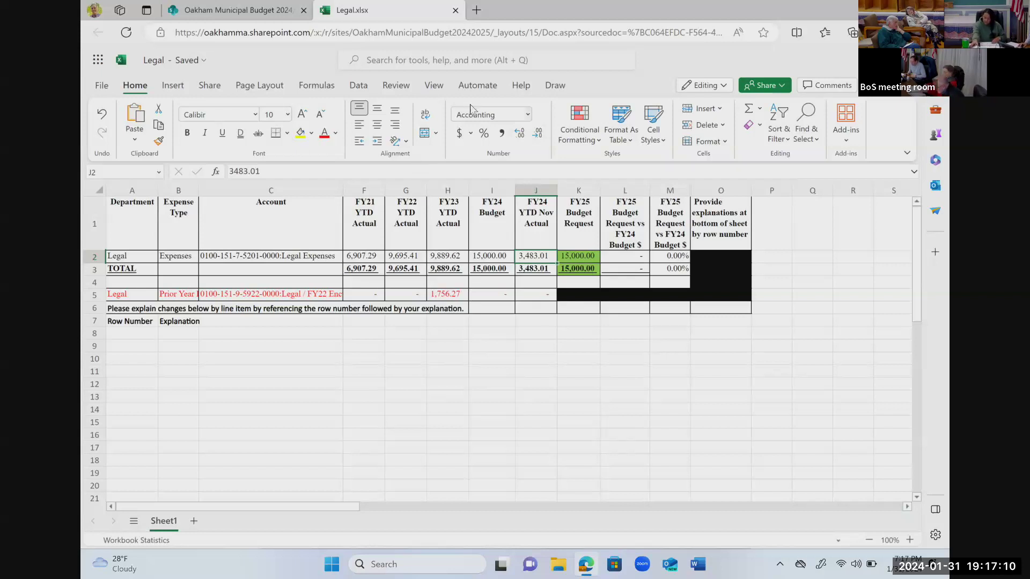
{"action": "left_click", "coordinate": [455, 11]}
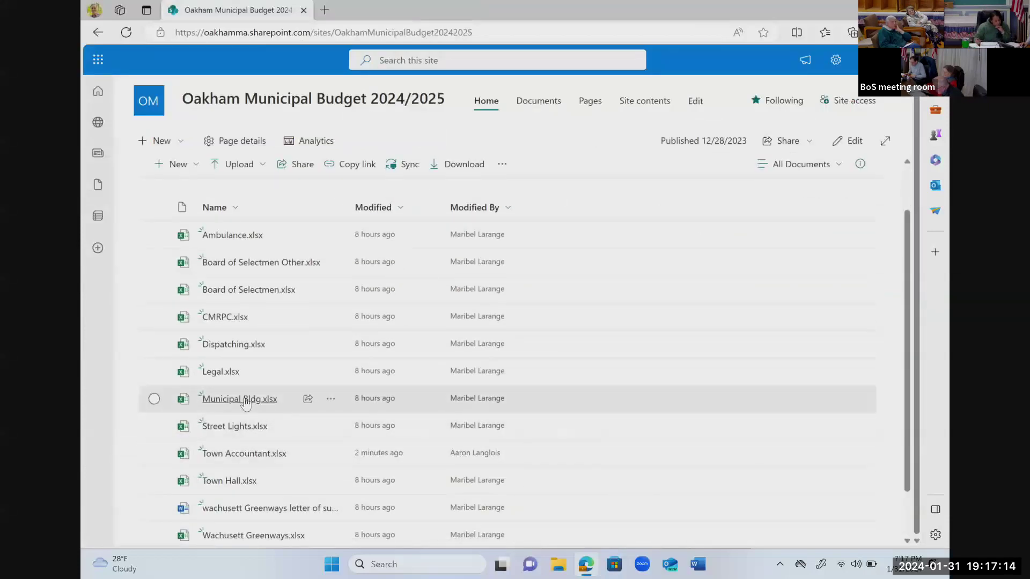
{"action": "left_click", "coordinate": [246, 397]}
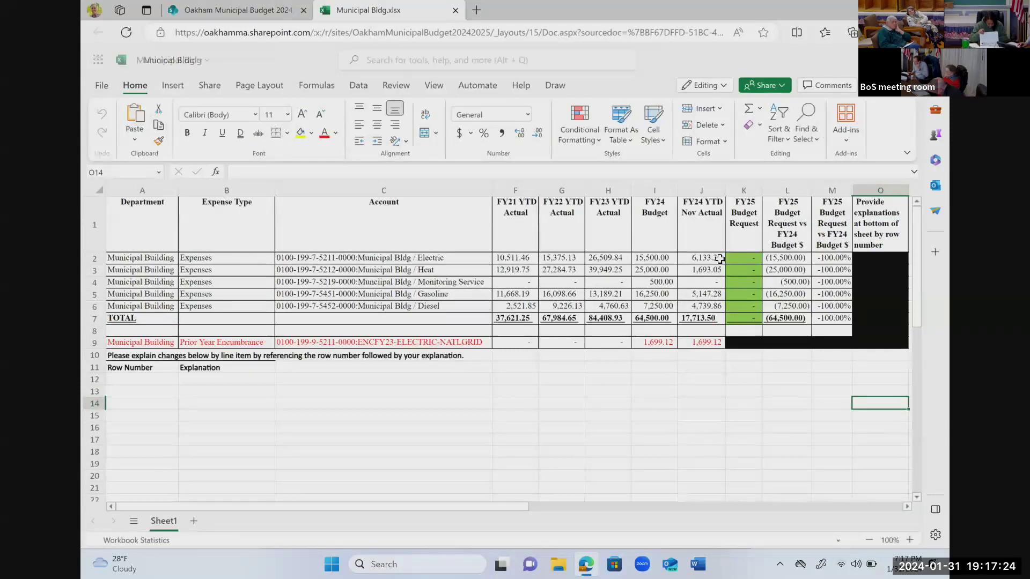
Step: Copy the FY24 budget amounts for all five Municipal Building expense lines into the FY25 Budget Request column
{"action": "left_click_drag", "start_coordinate": [650, 258], "coordinate": [652, 309]}
{"action": "key", "text": "ctrl+c"}
{"action": "left_click", "coordinate": [750, 259]}
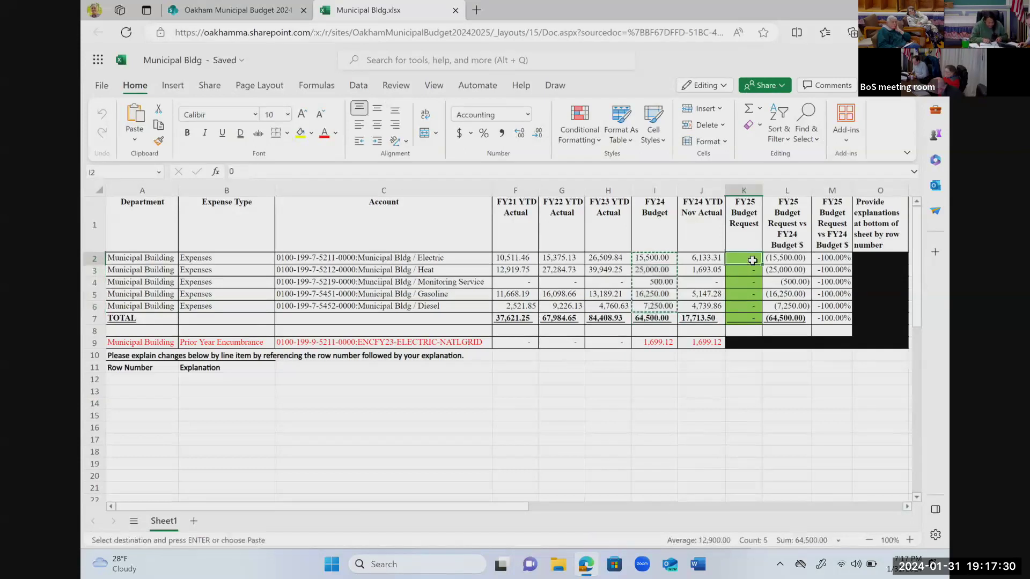
{"action": "key", "text": "ctrl+v"}
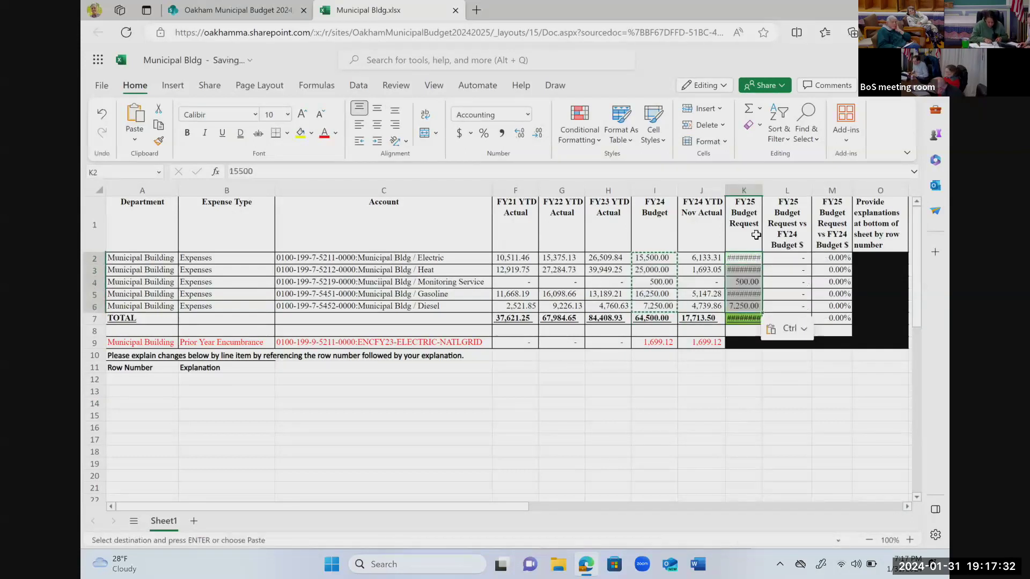
Step: Widen the FY25 Budget Request column to fit its amounts and clear the copy selection
{"action": "left_click_drag", "start_coordinate": [763, 190], "coordinate": [768, 190]}
{"action": "left_click", "coordinate": [746, 392]}
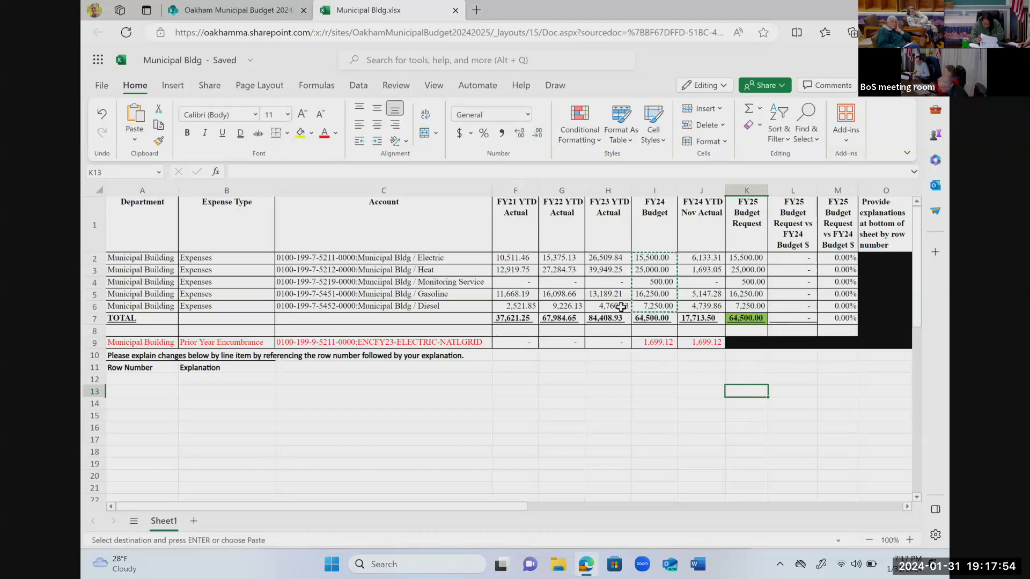
{"action": "key", "text": "Escape"}
{"action": "left_click", "coordinate": [635, 386]}
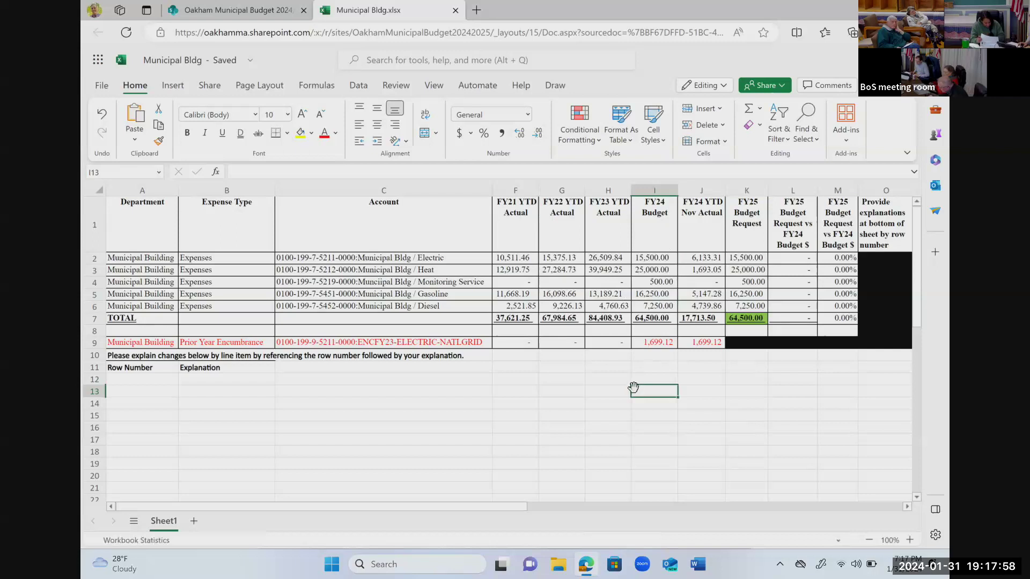
Step: Review the Municipal Building's FY25 requests for electric, heat, monitoring service and diesel, and the FY24 November actuals for monitoring, gasoline and diesel
{"action": "left_click", "coordinate": [748, 259]}
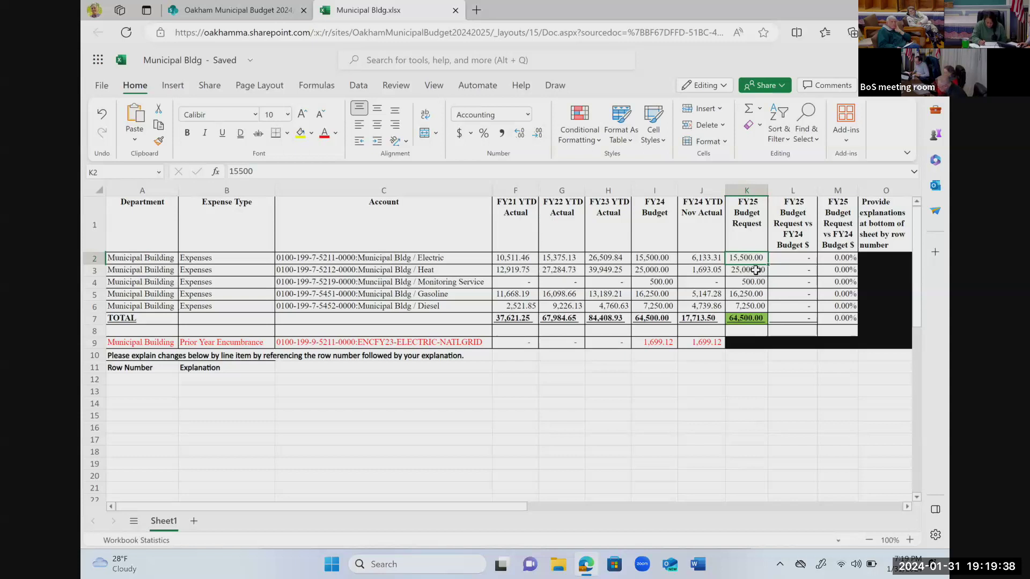
{"action": "left_click", "coordinate": [755, 270]}
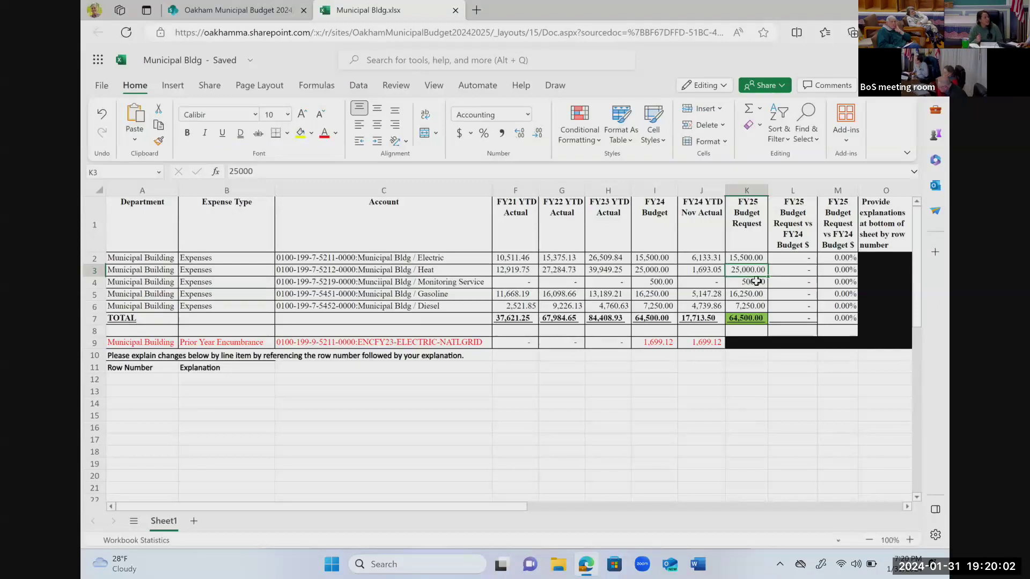
{"action": "left_click", "coordinate": [757, 281]}
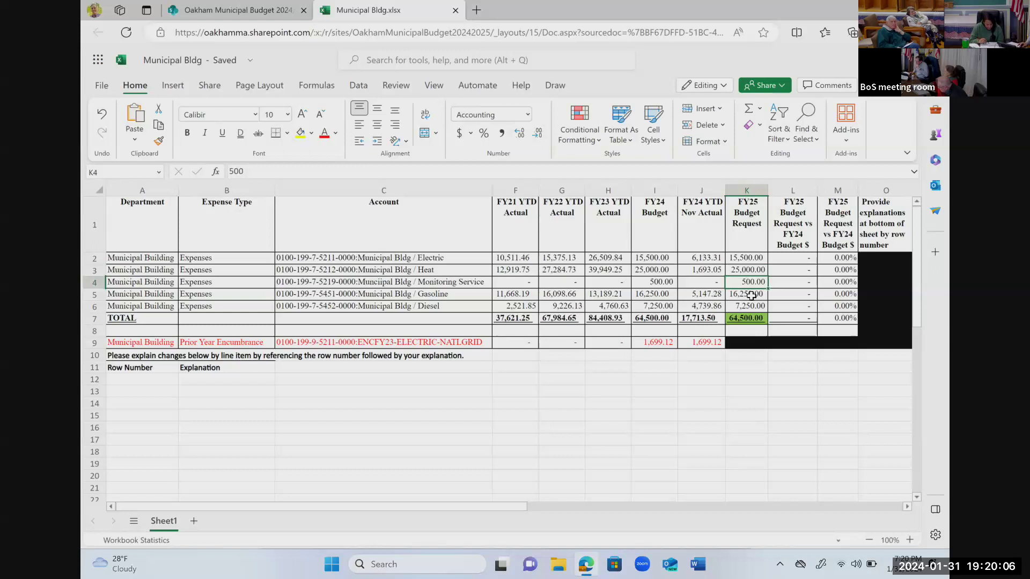
{"action": "left_click", "coordinate": [714, 285]}
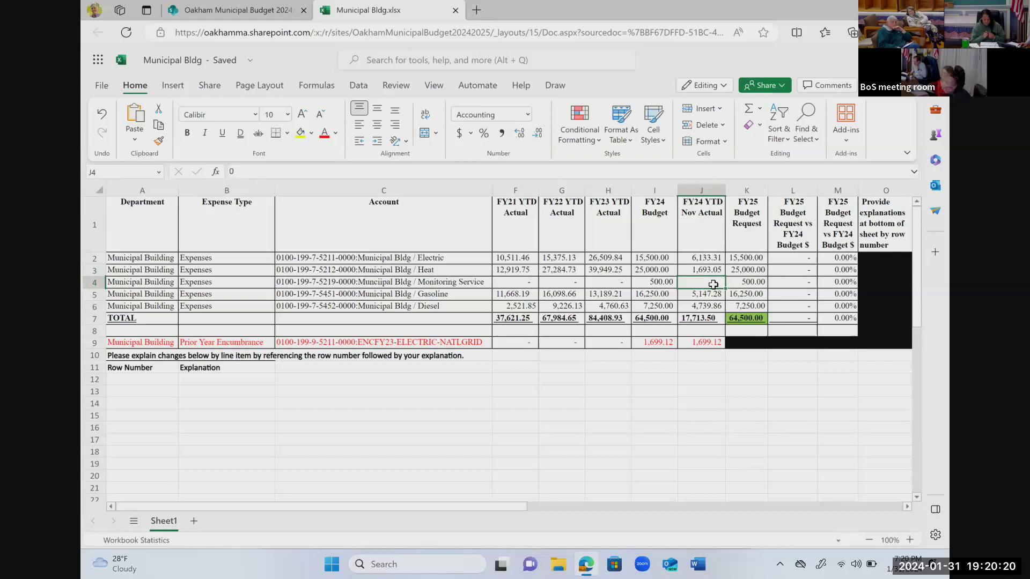
{"action": "left_click", "coordinate": [713, 294]}
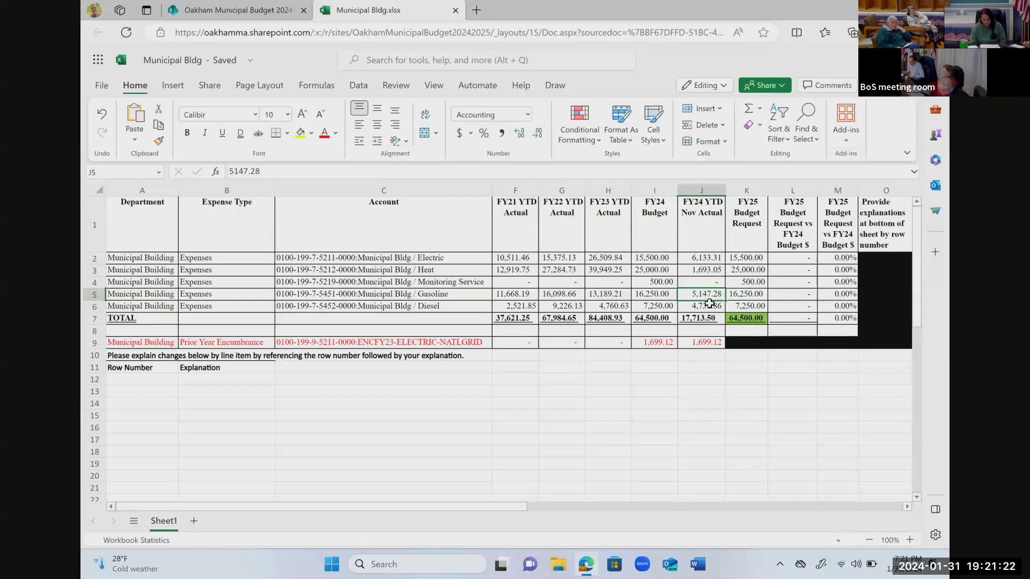
{"action": "left_click", "coordinate": [706, 307]}
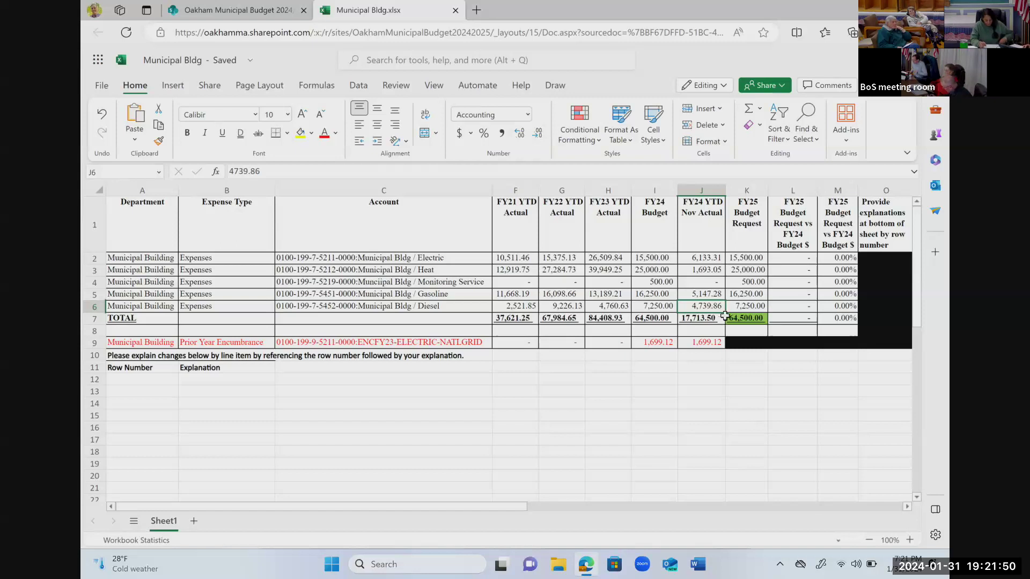
{"action": "left_click", "coordinate": [754, 307]}
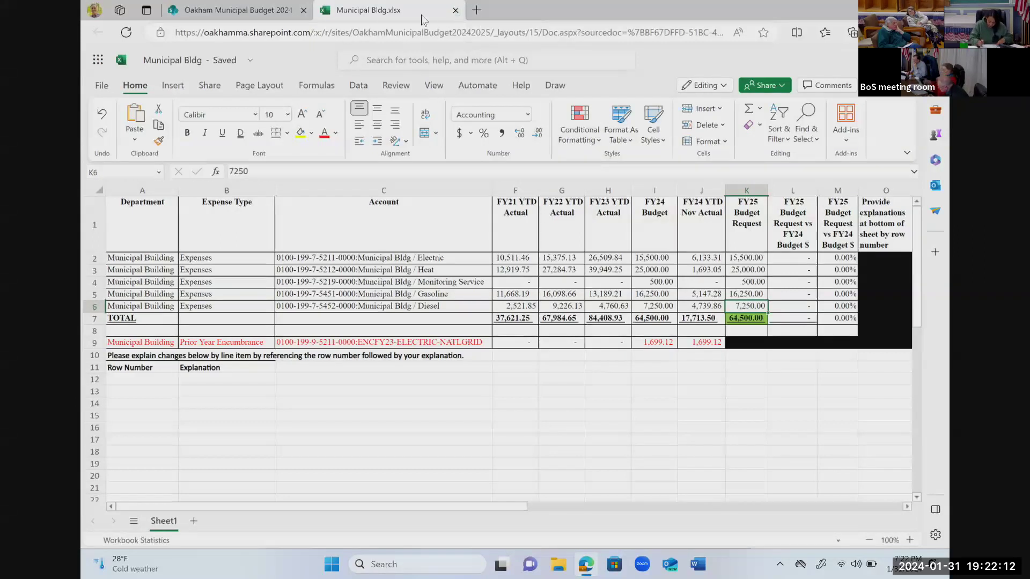
Step: Close the Municipal Bldg workbook and open Street Lights.xlsx from the site's file list
{"action": "left_click", "coordinate": [455, 11]}
{"action": "scroll", "coordinate": [257, 329], "scroll_direction": "down", "scroll_amount": 1}
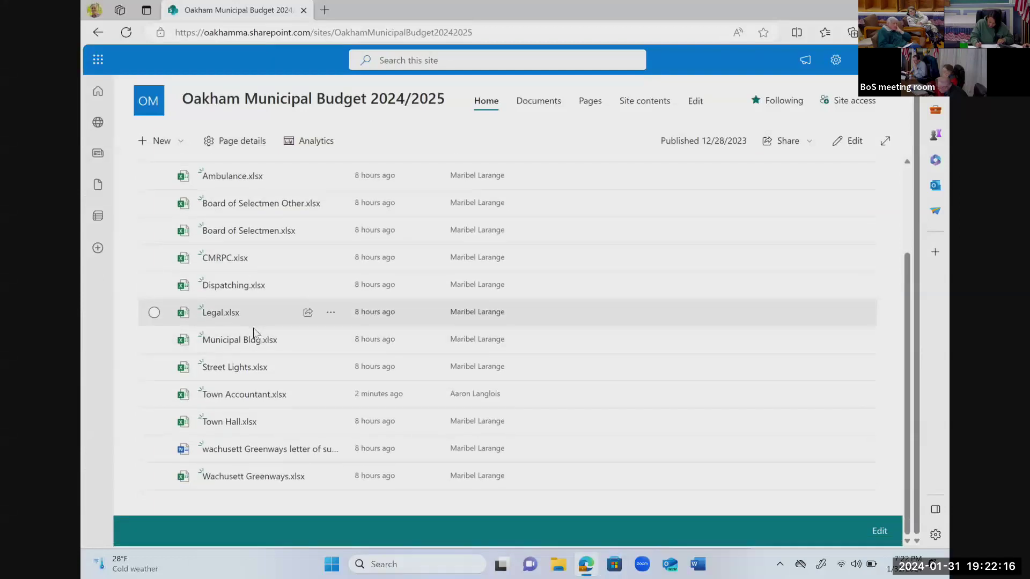
{"action": "left_click", "coordinate": [248, 363]}
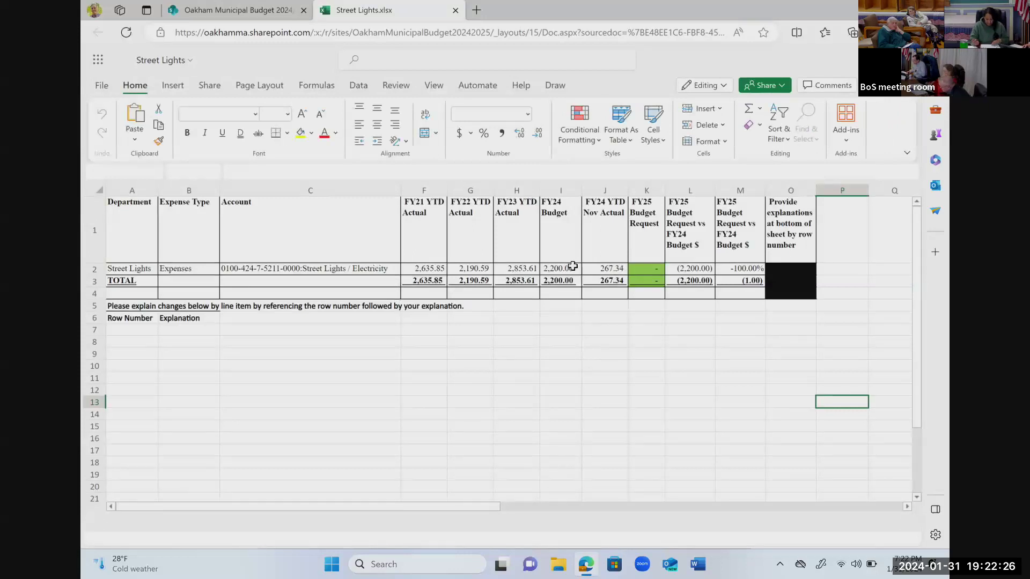
{"action": "left_click_drag", "start_coordinate": [561, 268], "coordinate": [566, 276]}
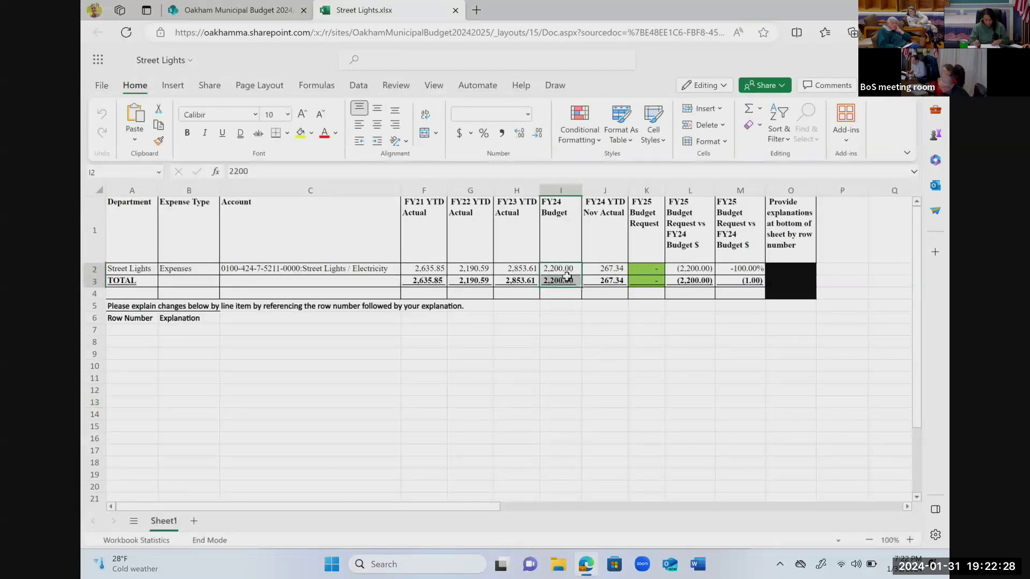
{"action": "left_click", "coordinate": [645, 266]}
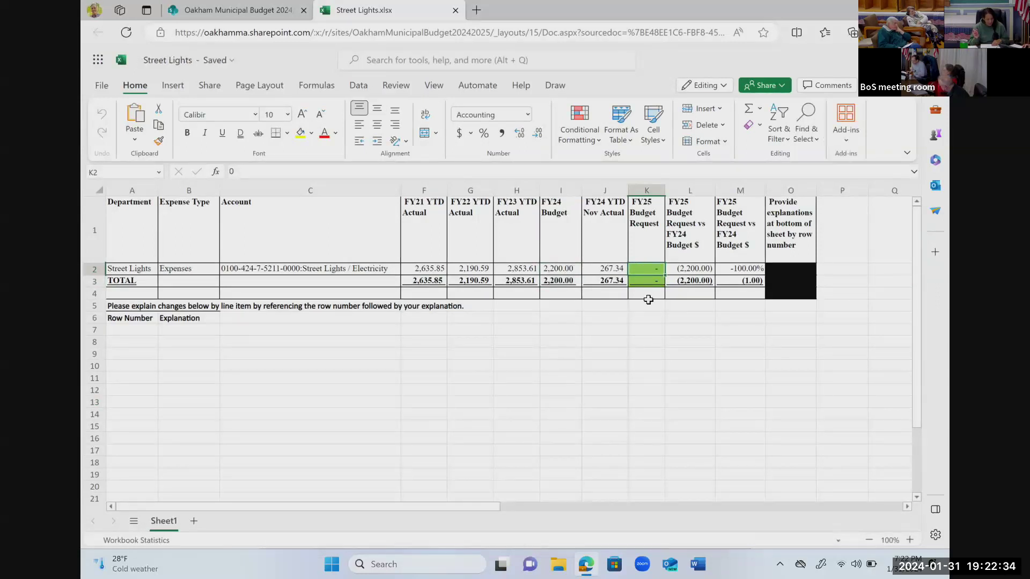
{"action": "left_click", "coordinate": [648, 301]}
Step: Copy the Street Lights FY24 Budget electricity amount and its total into the FY25 Budget Request column
{"action": "left_click", "coordinate": [563, 269]}
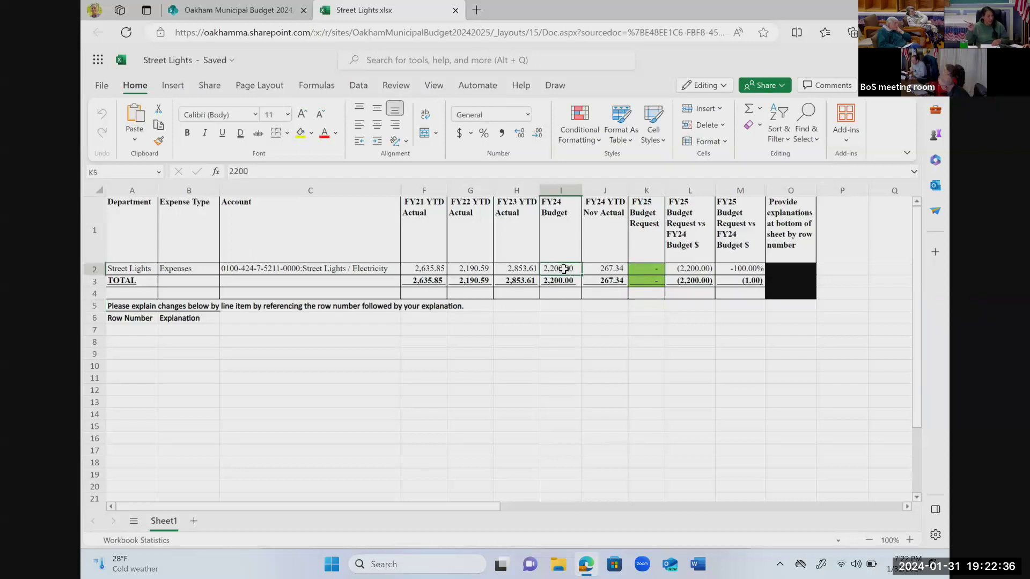
{"action": "left_click_drag", "start_coordinate": [563, 269], "coordinate": [565, 277]}
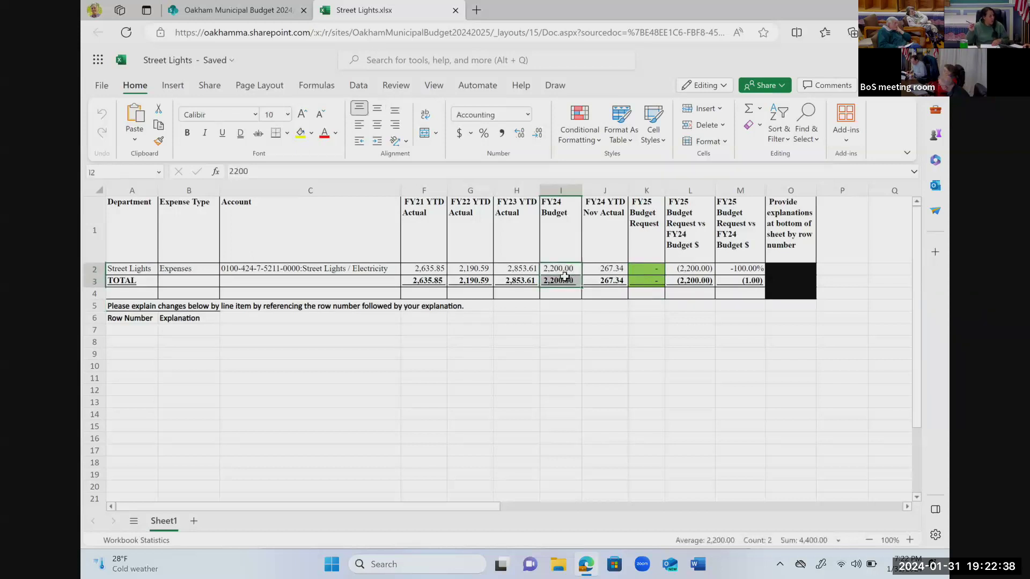
{"action": "key", "text": "ctrl+c"}
{"action": "left_click", "coordinate": [640, 270]}
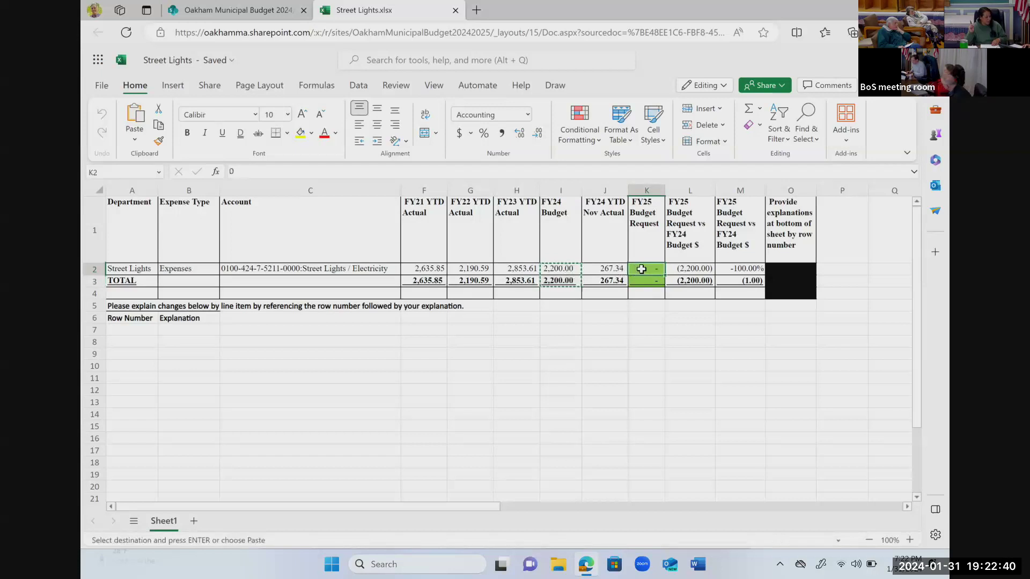
{"action": "left_click_drag", "start_coordinate": [640, 270], "coordinate": [641, 280]}
{"action": "key", "text": "ctrl+v"}
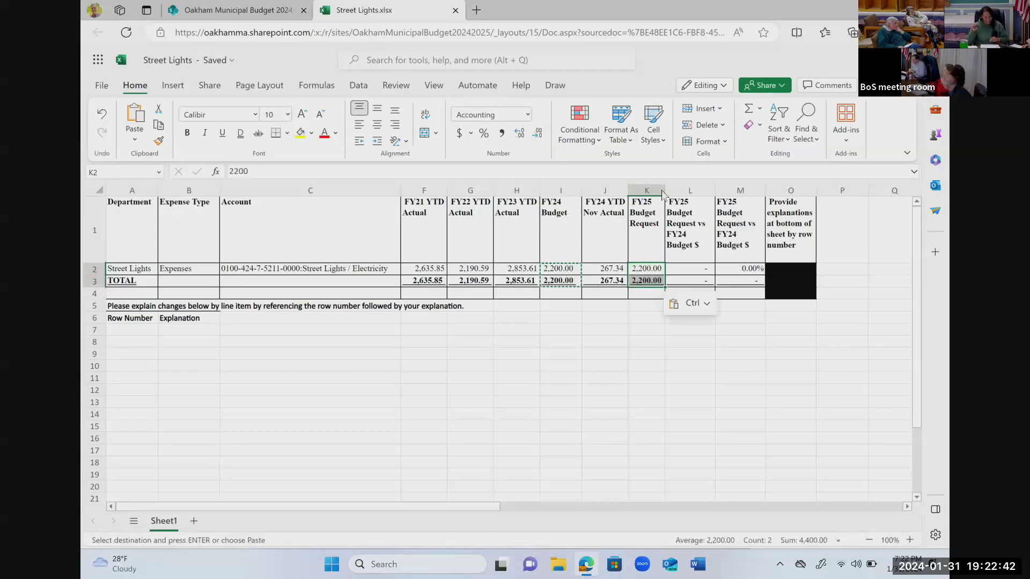
Step: Clear the copy selection, close the Street Lights workbook and open Town Hall.xlsx
{"action": "left_click", "coordinate": [629, 342]}
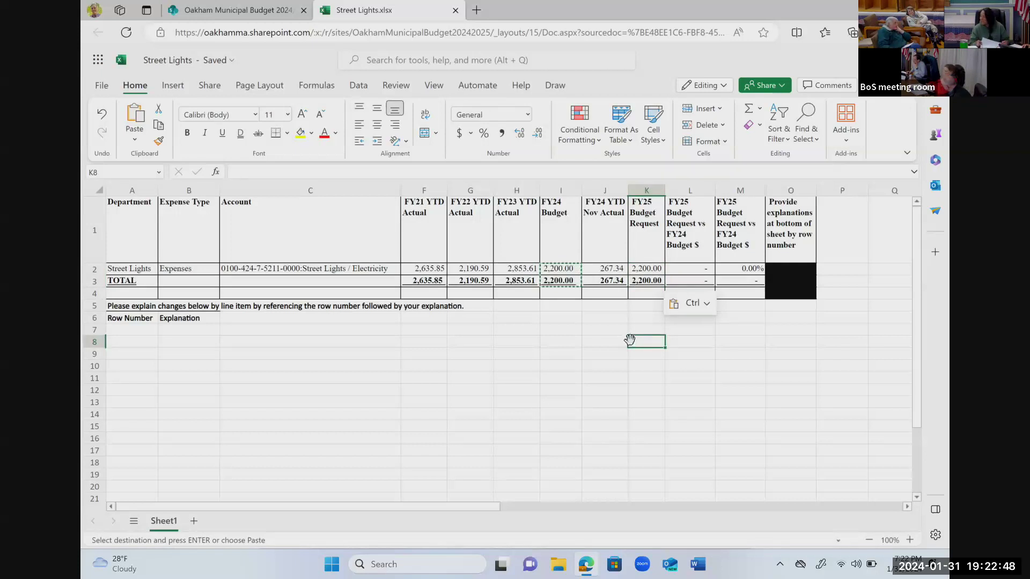
{"action": "left_click", "coordinate": [614, 328]}
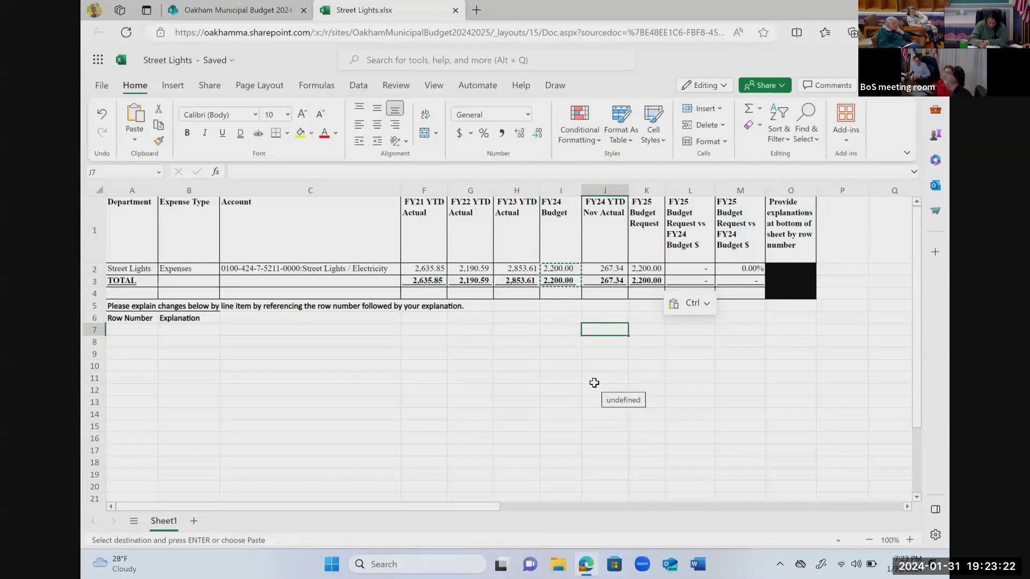
{"action": "left_click", "coordinate": [591, 376]}
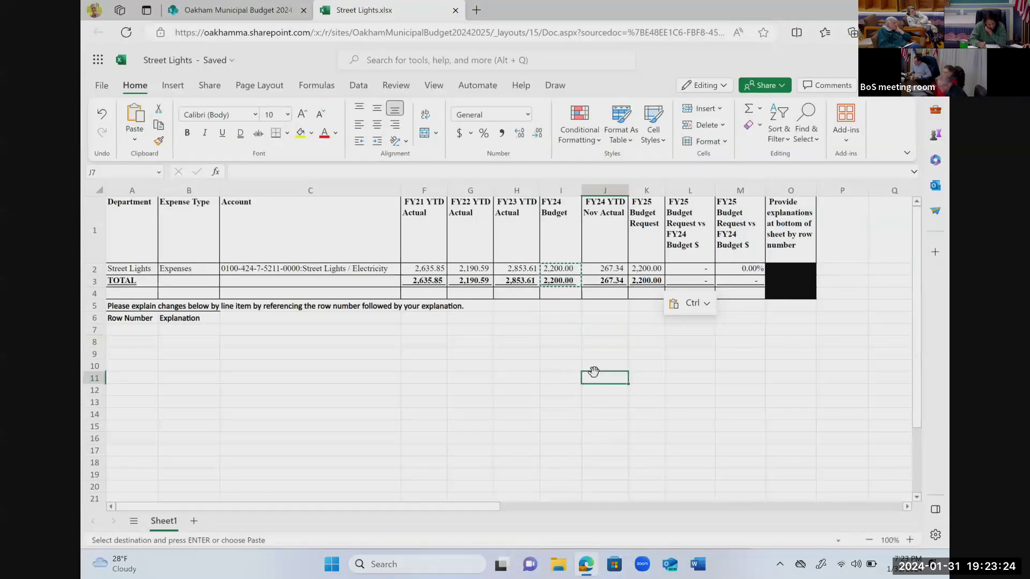
{"action": "left_click", "coordinate": [493, 353]}
{"action": "key", "text": "Escape"}
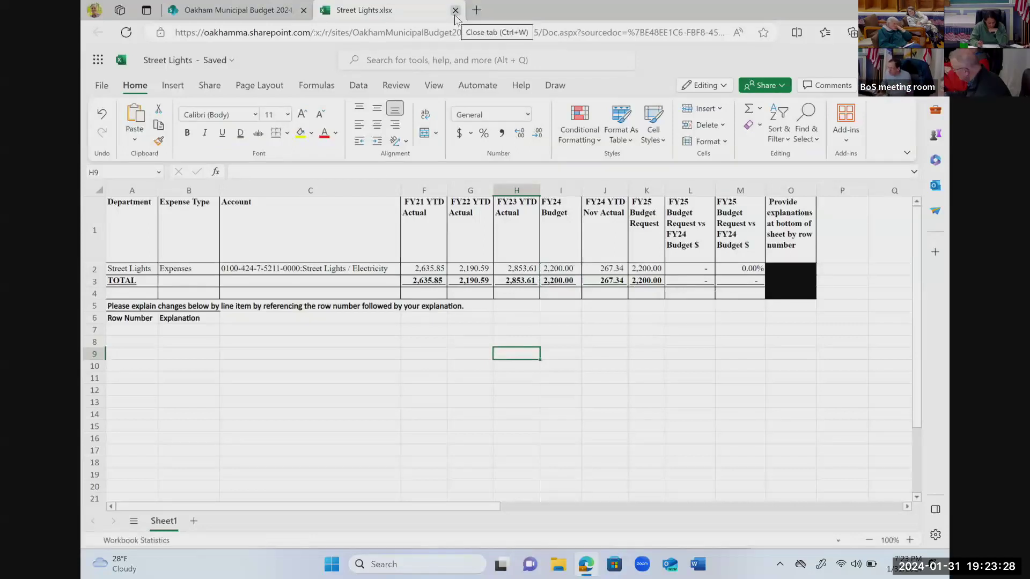
{"action": "left_click", "coordinate": [455, 11]}
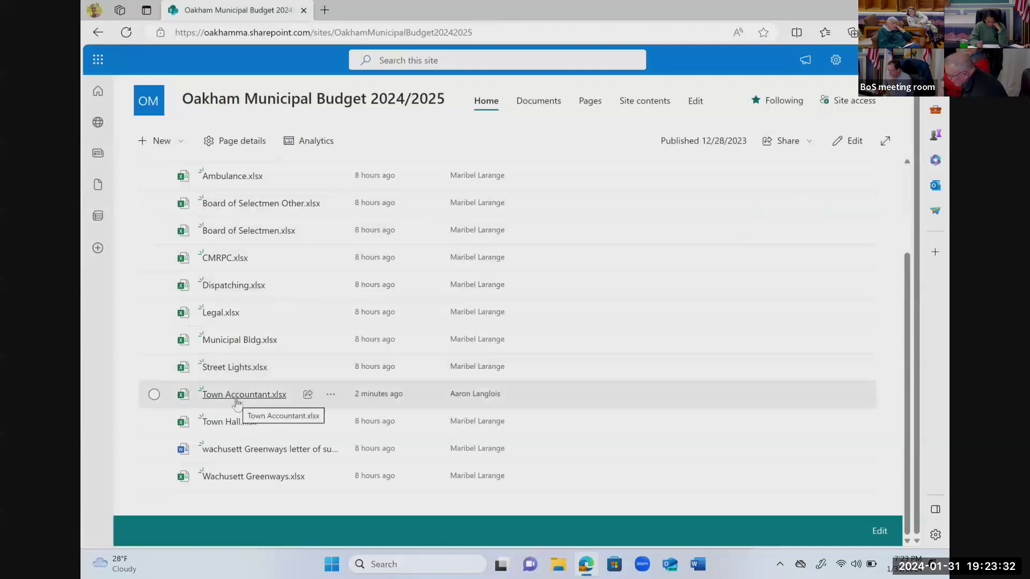
{"action": "left_click", "coordinate": [236, 422]}
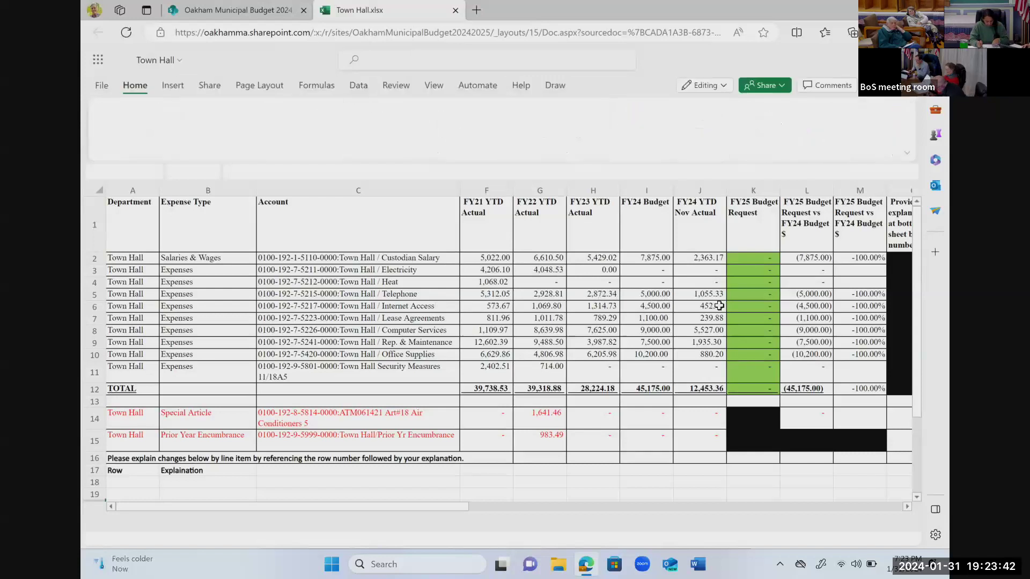
{"action": "left_click_drag", "start_coordinate": [651, 259], "coordinate": [650, 355]}
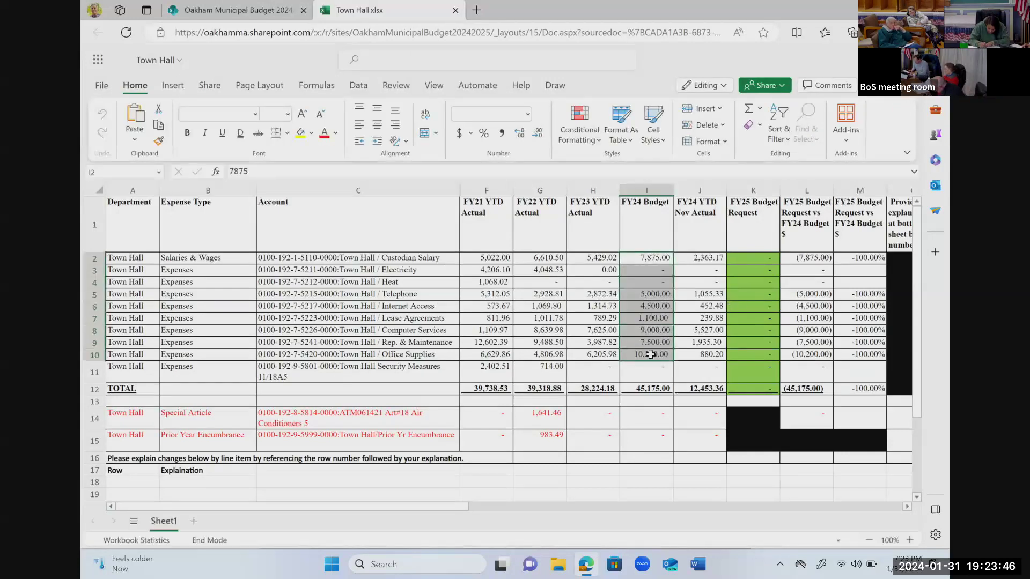
{"action": "left_click", "coordinate": [794, 260]}
{"action": "key", "text": "Delete"}
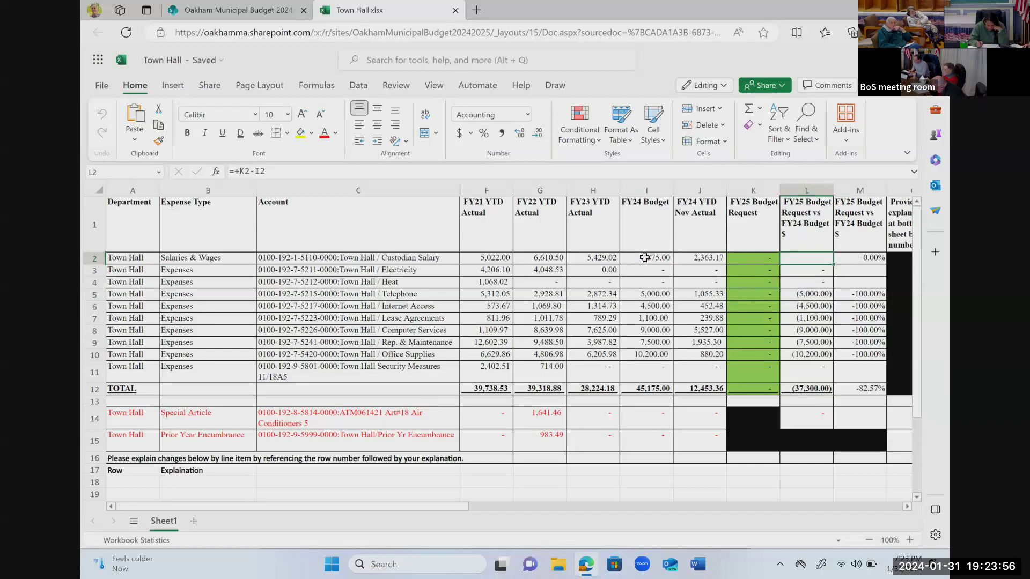
Step: Copy all Town Hall FY24 Budget amounts, including the total, into the FY25 Budget Request column
{"action": "left_click_drag", "start_coordinate": [644, 258], "coordinate": [649, 386]}
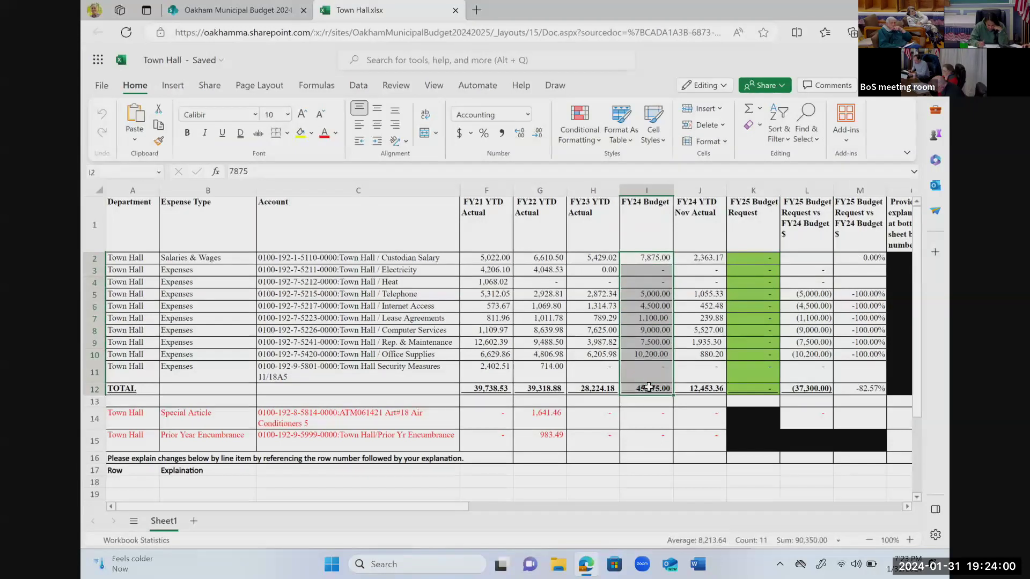
{"action": "key", "text": "ctrl+c"}
{"action": "left_click", "coordinate": [741, 259]}
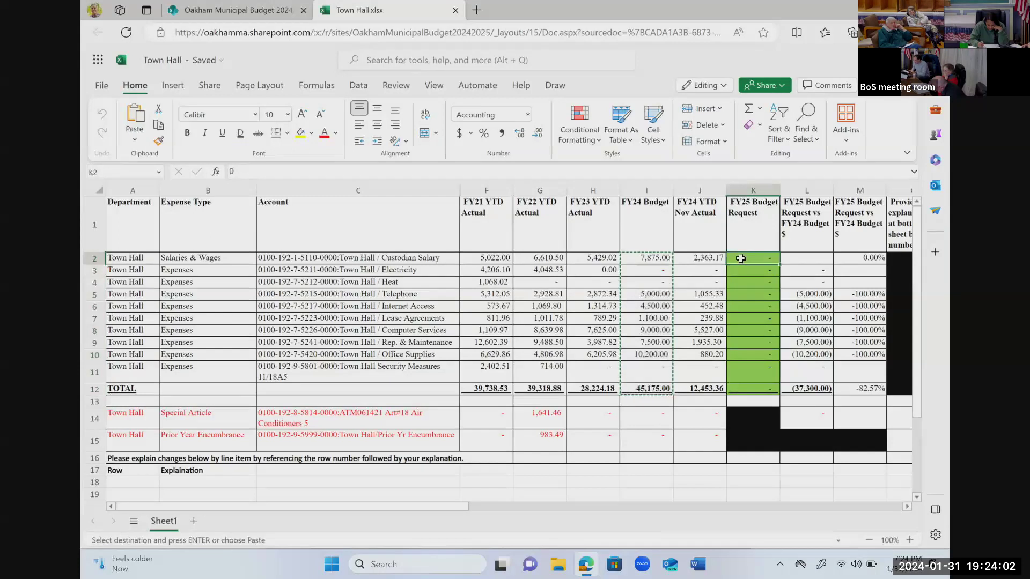
{"action": "key", "text": "ctrl+v"}
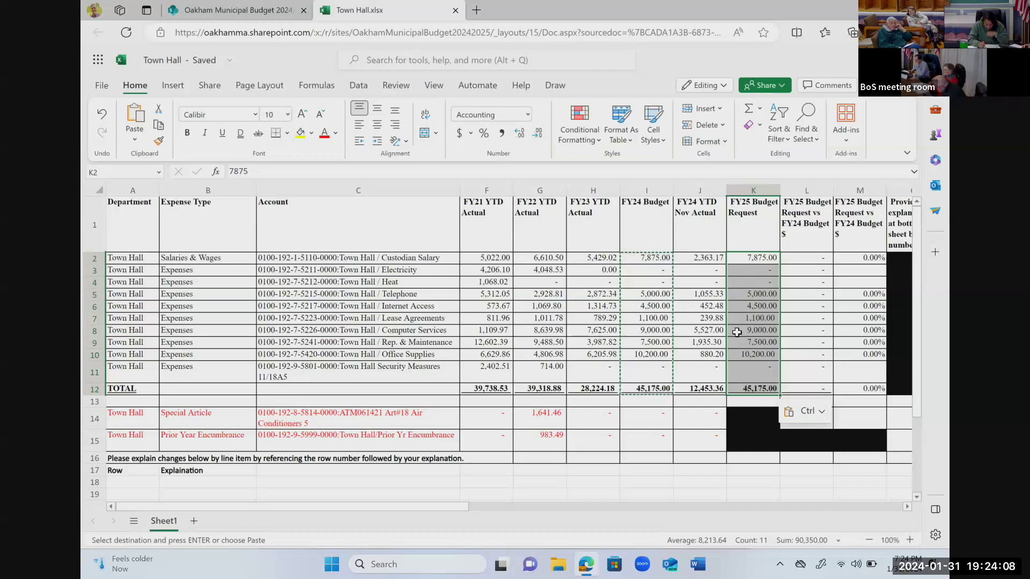
Step: Set the FY25 Budget Request for Town Hall Computer Services to 0
{"action": "left_click", "coordinate": [759, 283]}
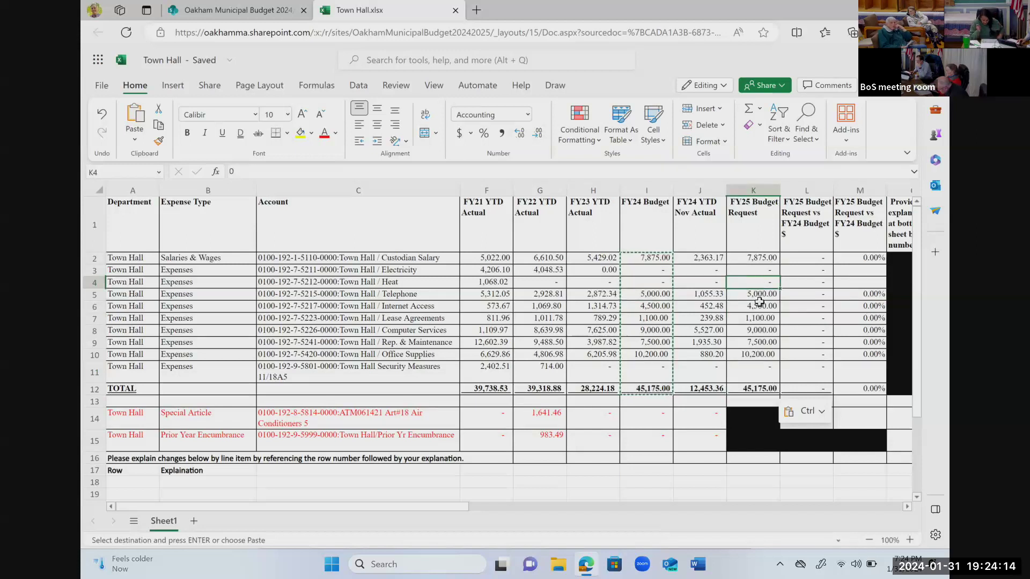
{"action": "left_click", "coordinate": [763, 330]}
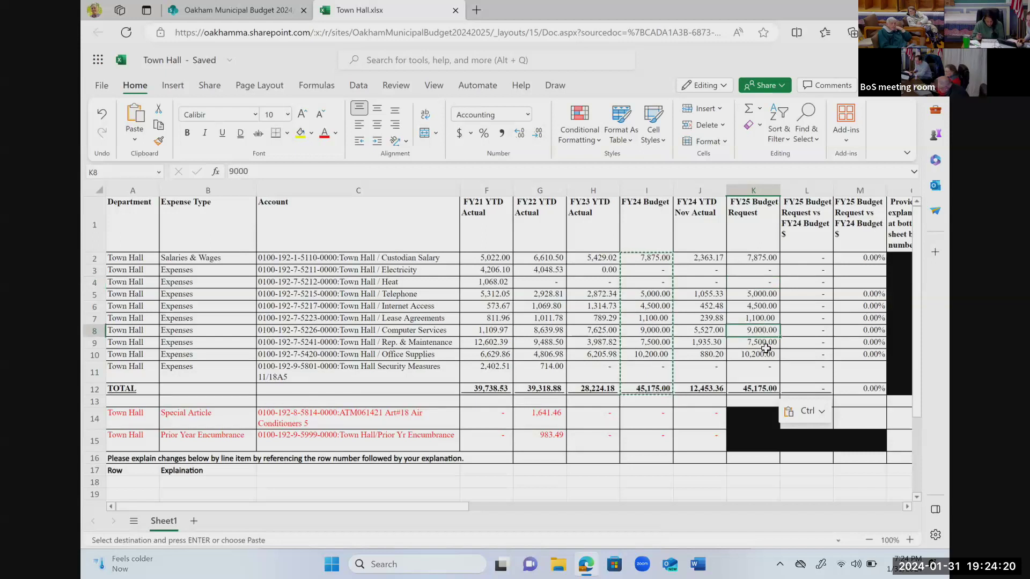
{"action": "key", "text": "Delete"}
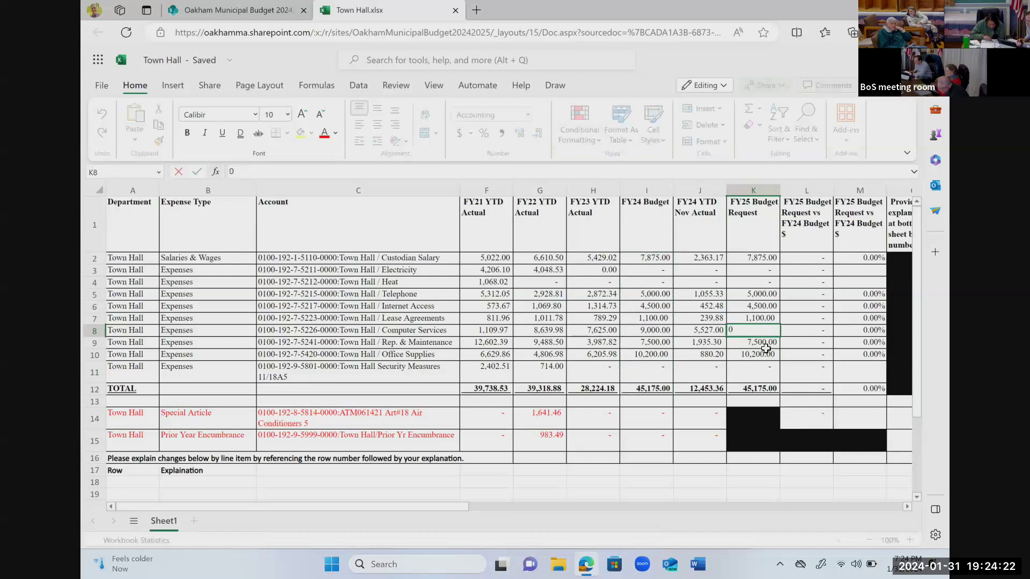
{"action": "left_click", "coordinate": [765, 345]}
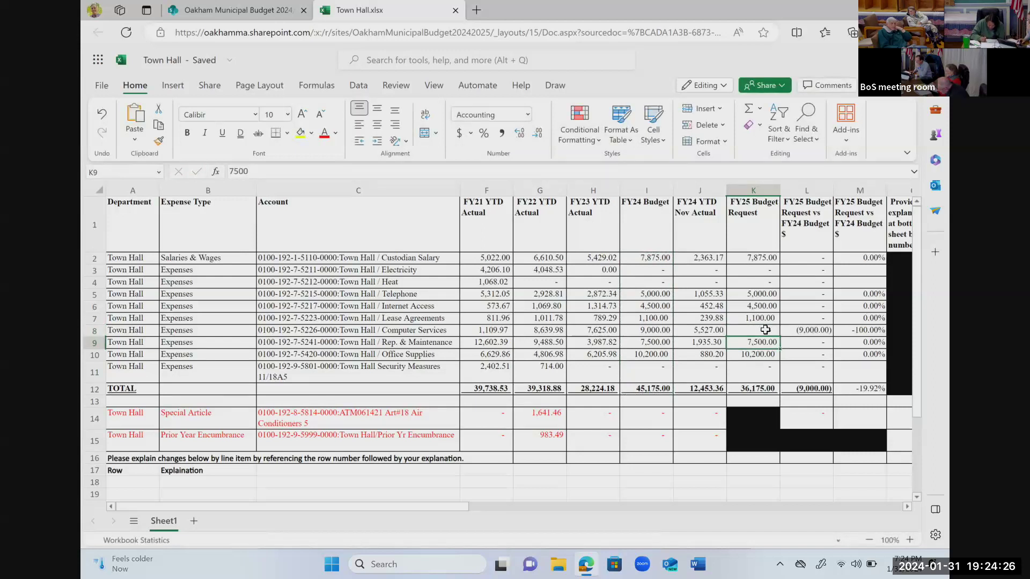
Step: Review the Town Hall FY25 requests for Custodian Salary, Heat, Telephone and Internet Access, including the Telephone line's variance from FY24
{"action": "left_click", "coordinate": [776, 260]}
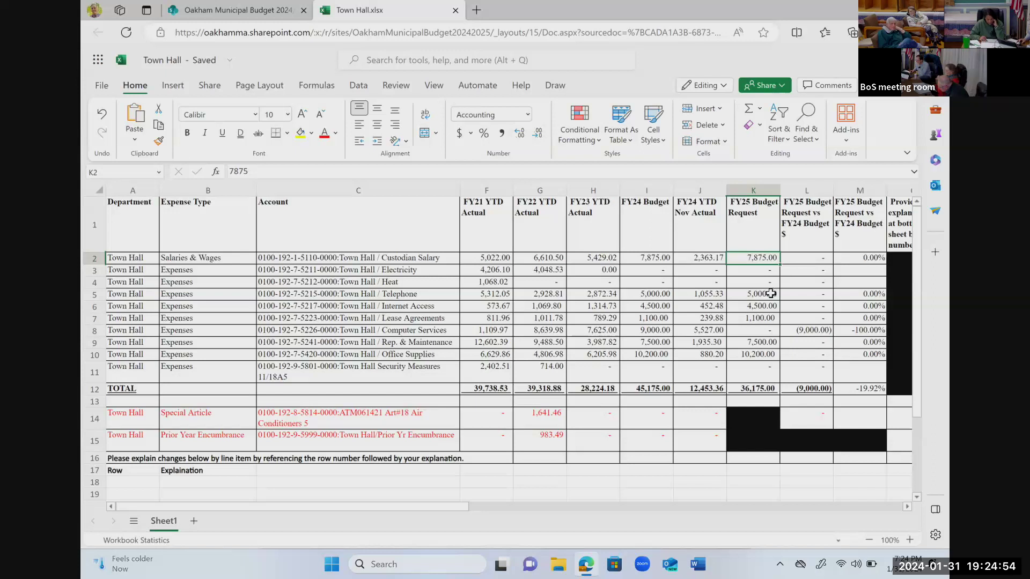
{"action": "left_click", "coordinate": [768, 288]}
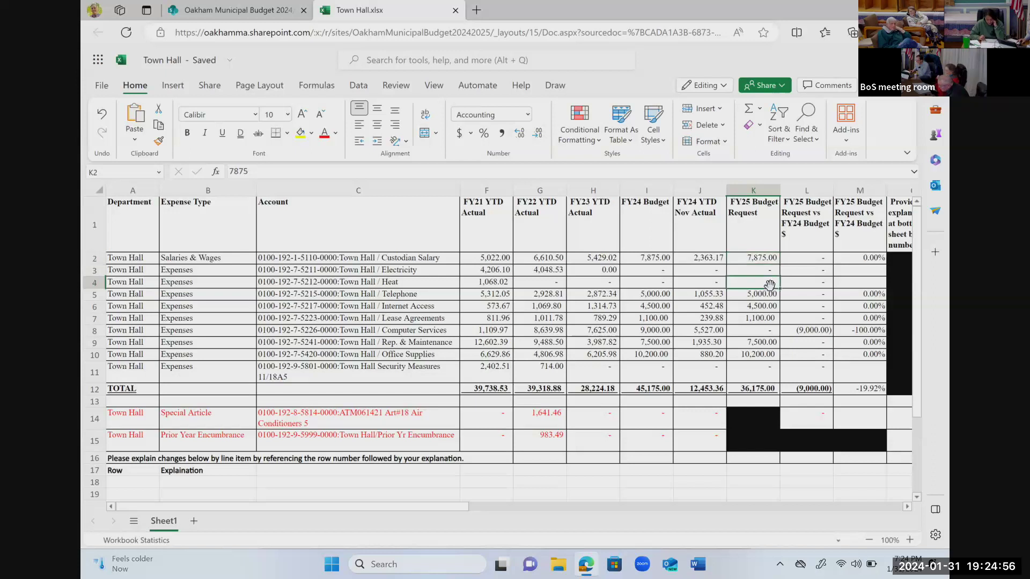
{"action": "left_click", "coordinate": [766, 293]}
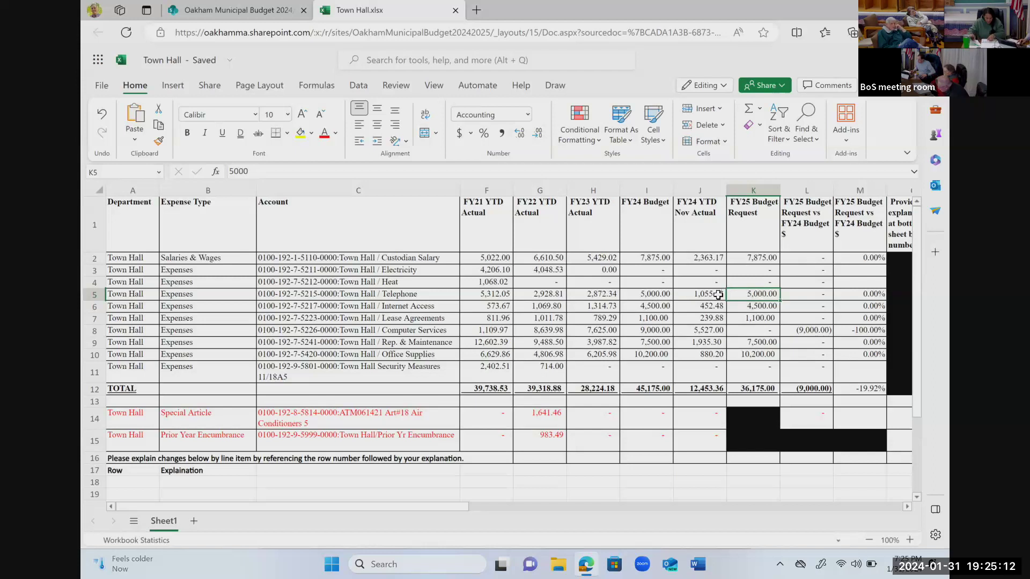
{"action": "left_click", "coordinate": [788, 294]}
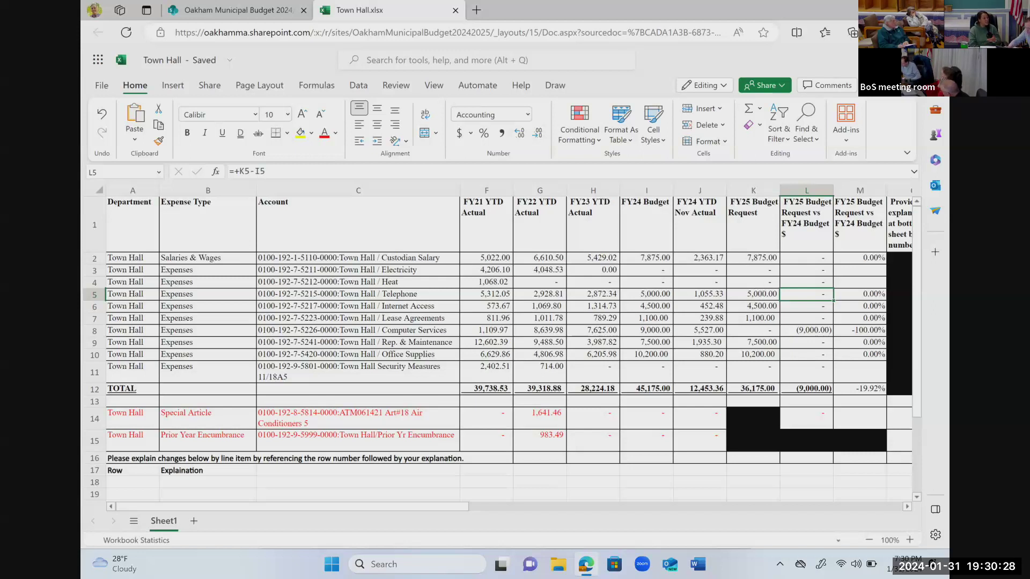
{"action": "left_click", "coordinate": [756, 306]}
{"action": "left_click", "coordinate": [756, 294]}
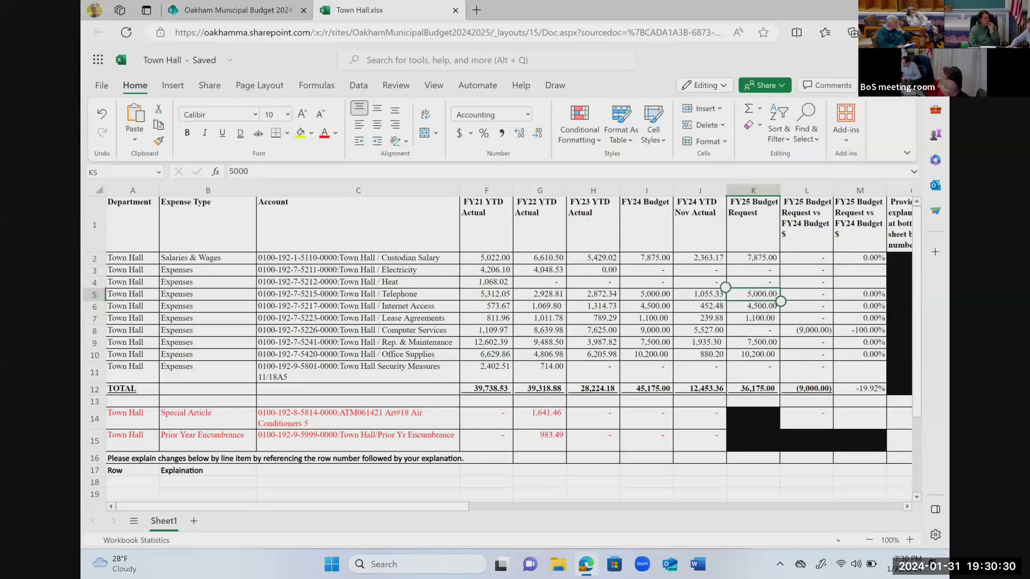
Step: Set the Town Hall FY25 Budget Request to 9,000 for Telephone and 0 for Internet Access
{"action": "type", "text": "9000"}
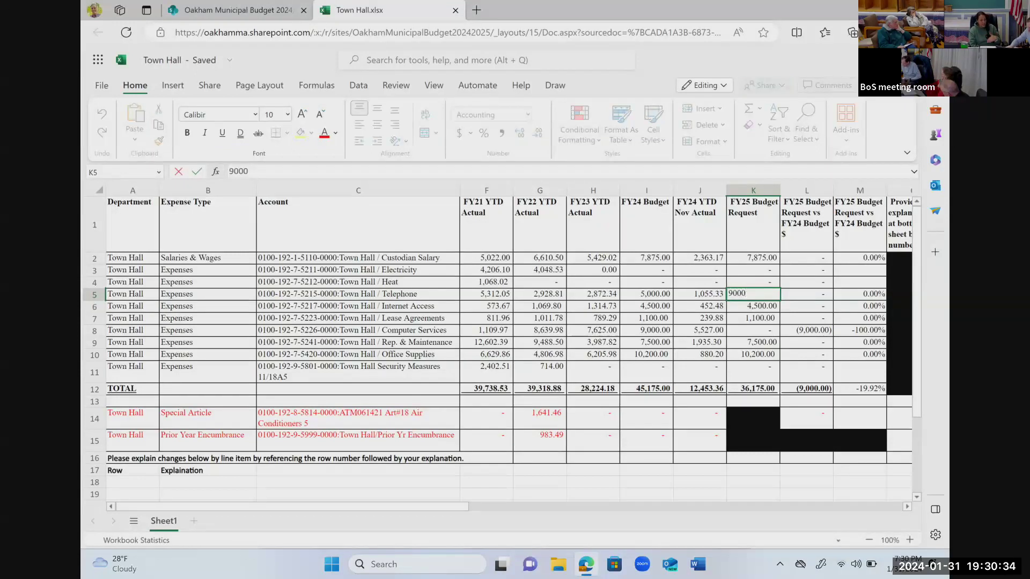
{"action": "key", "text": "Return"}
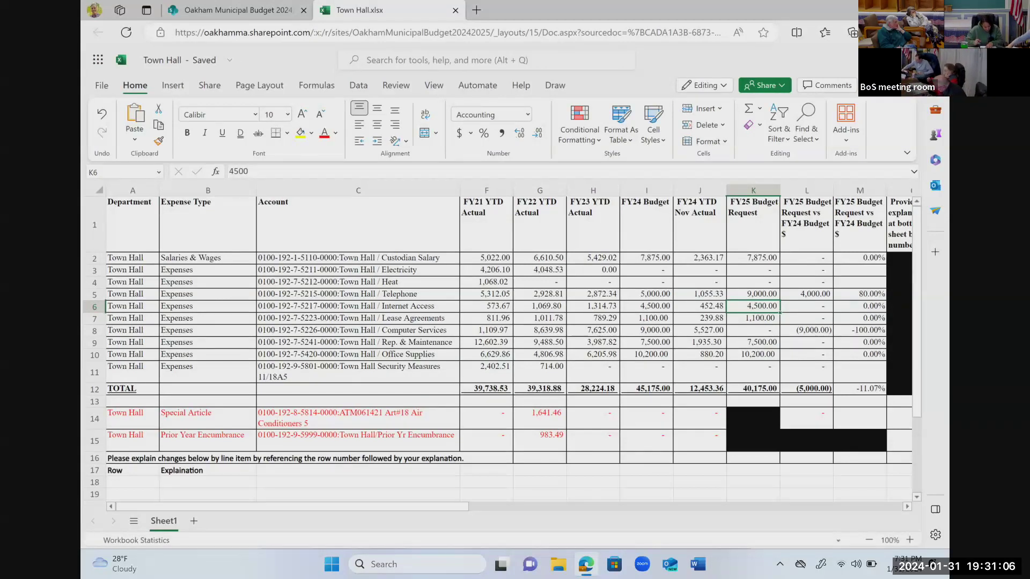
{"action": "type", "text": "-"}
{"action": "key", "text": "Return"}
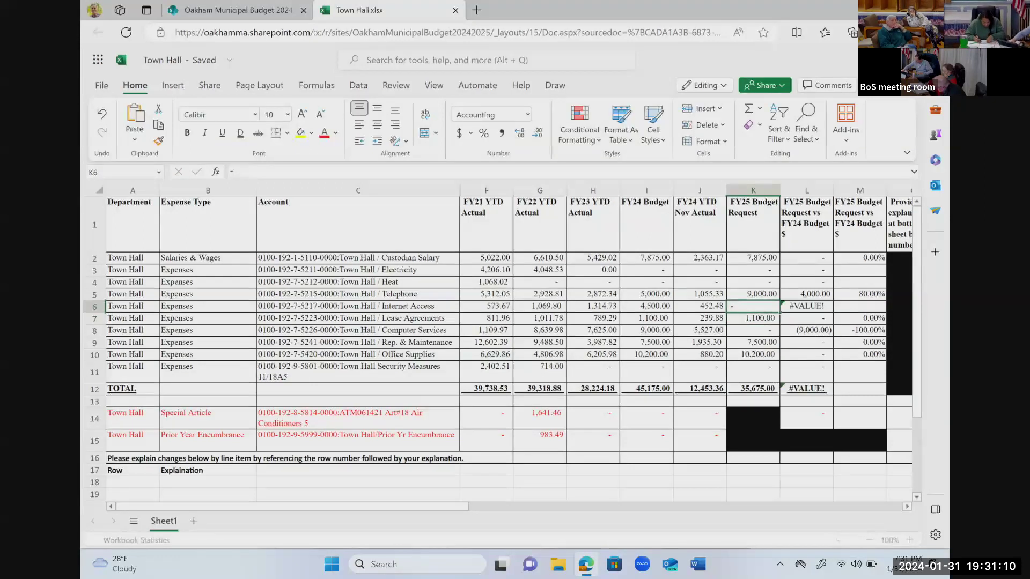
{"action": "left_click", "coordinate": [754, 306]}
{"action": "type", "text": "0"}
{"action": "key", "text": "Return"}
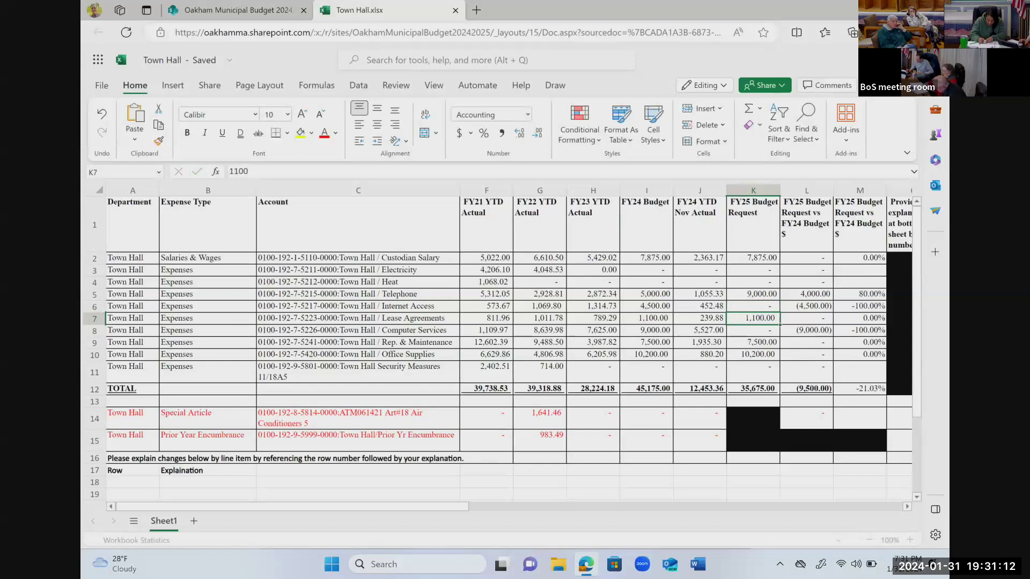
Step: Set the Town Hall FY25 Budget Request for Rep. & Maintenance to 9,000
{"action": "left_click", "coordinate": [708, 319]}
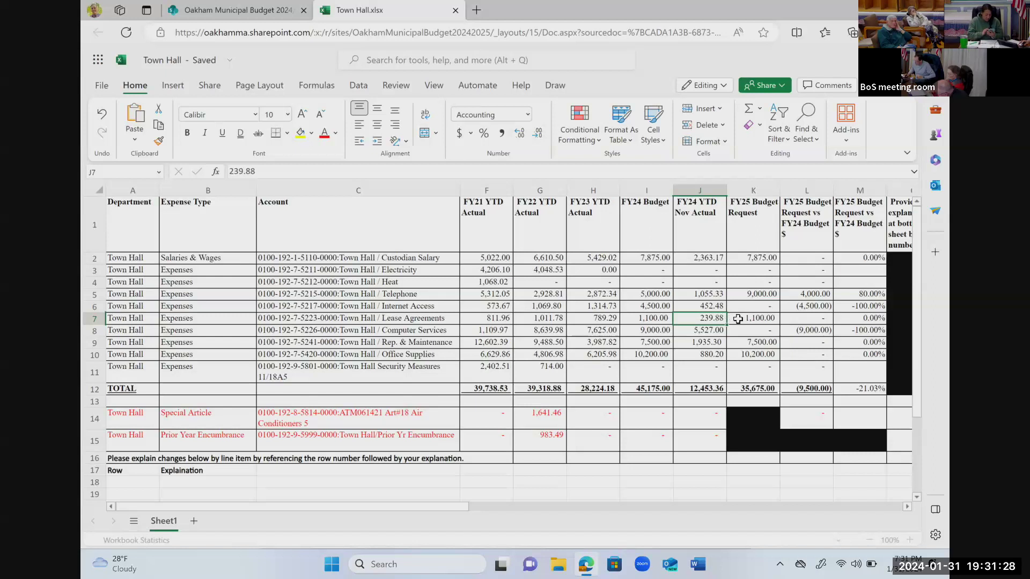
{"action": "left_click", "coordinate": [755, 319]}
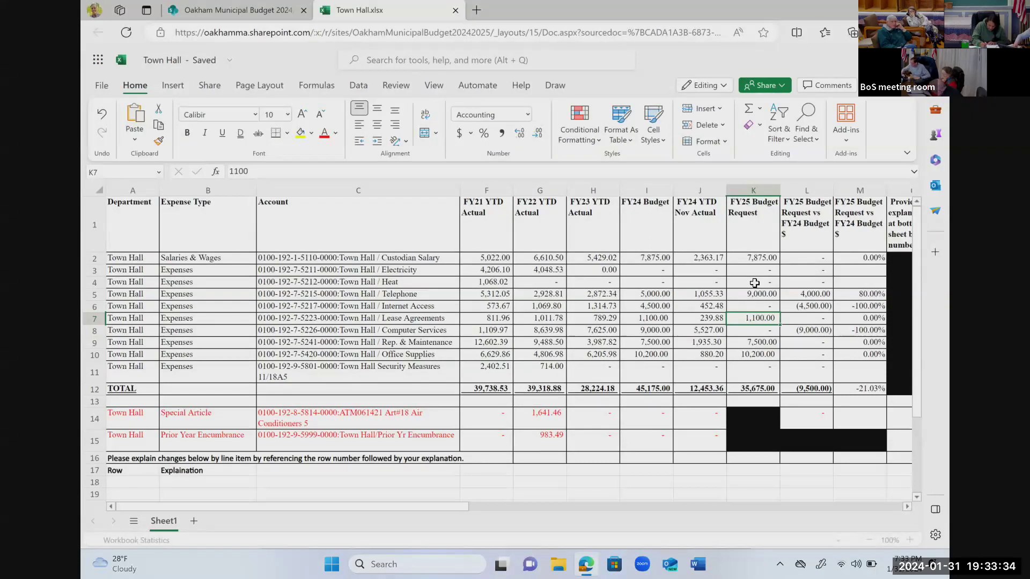
{"action": "key", "text": "Down"}
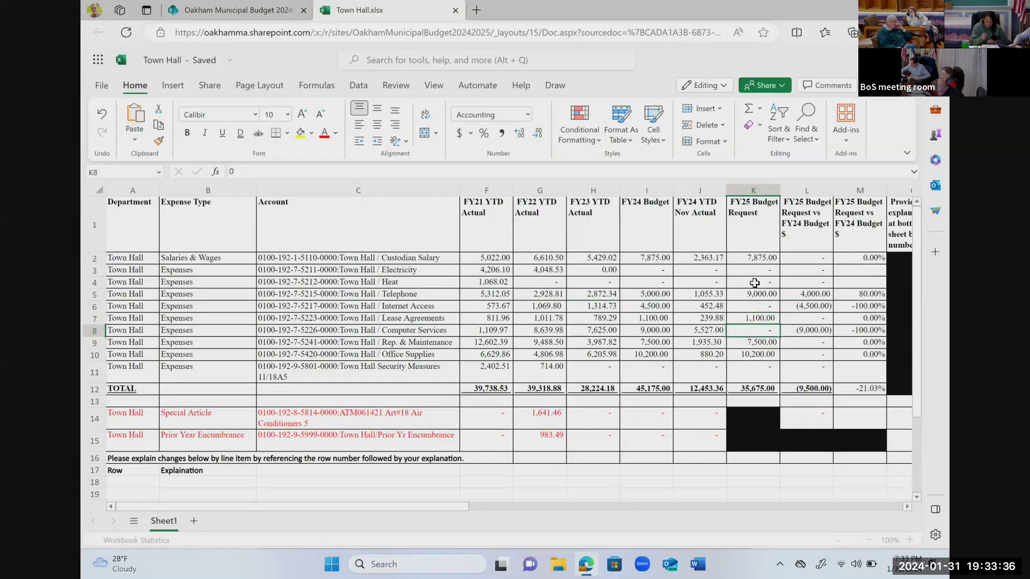
{"action": "key", "text": "Down"}
{"action": "type", "text": "9000"}
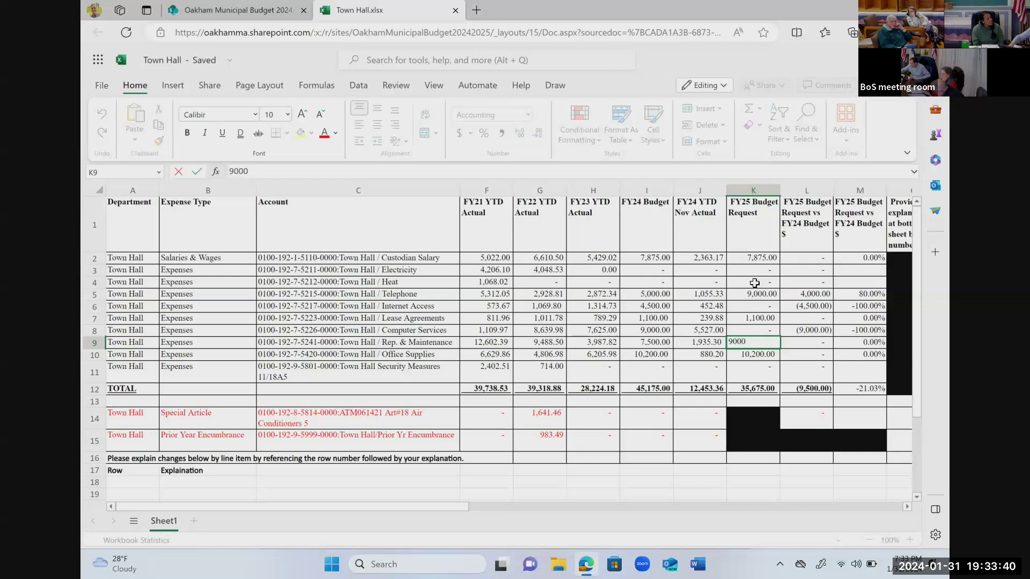
{"action": "key", "text": "Return"}
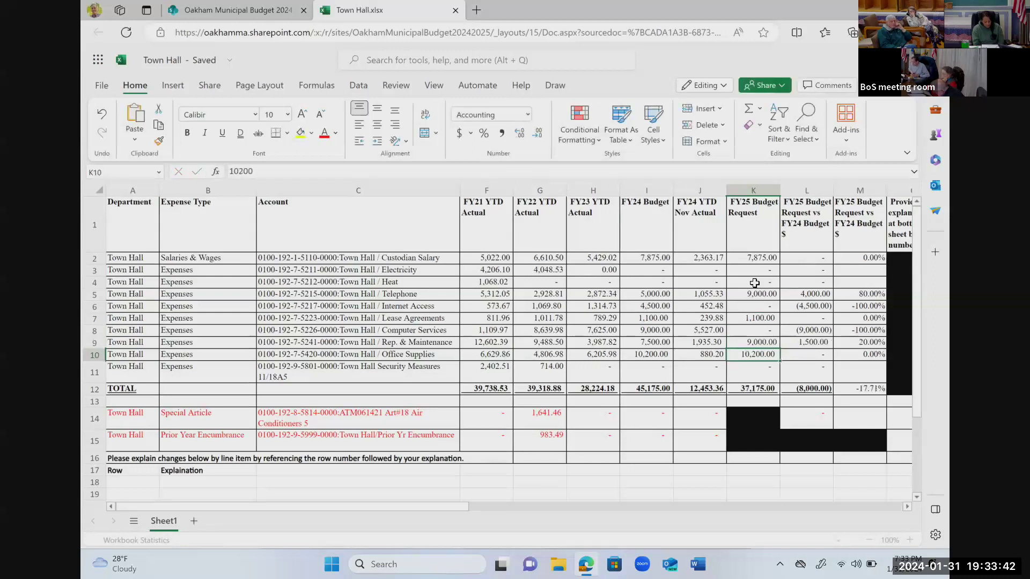
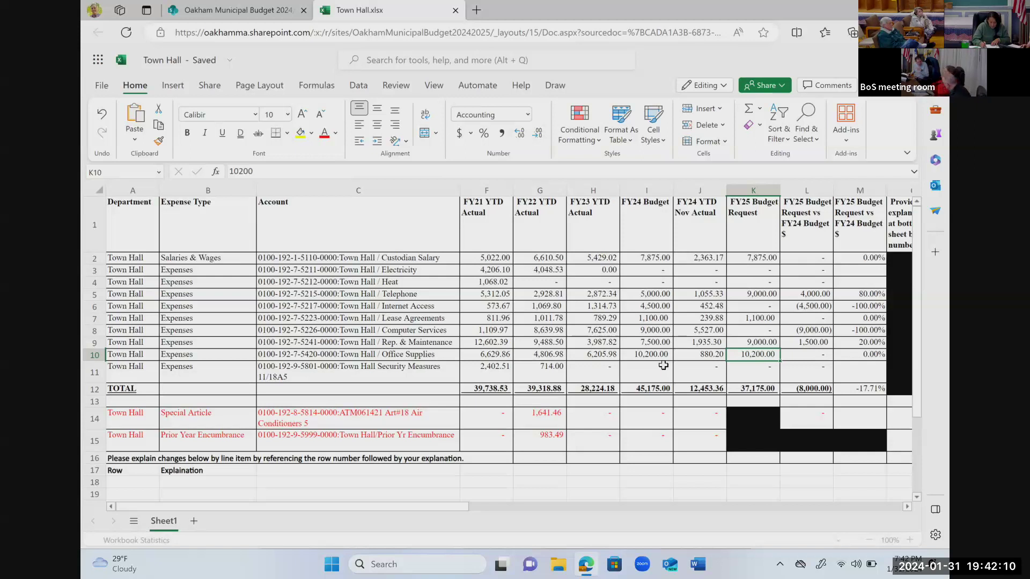
Step: Close the Town Hall workbook and look over the budget lines in Ambulance.xlsx
{"action": "left_click", "coordinate": [455, 10]}
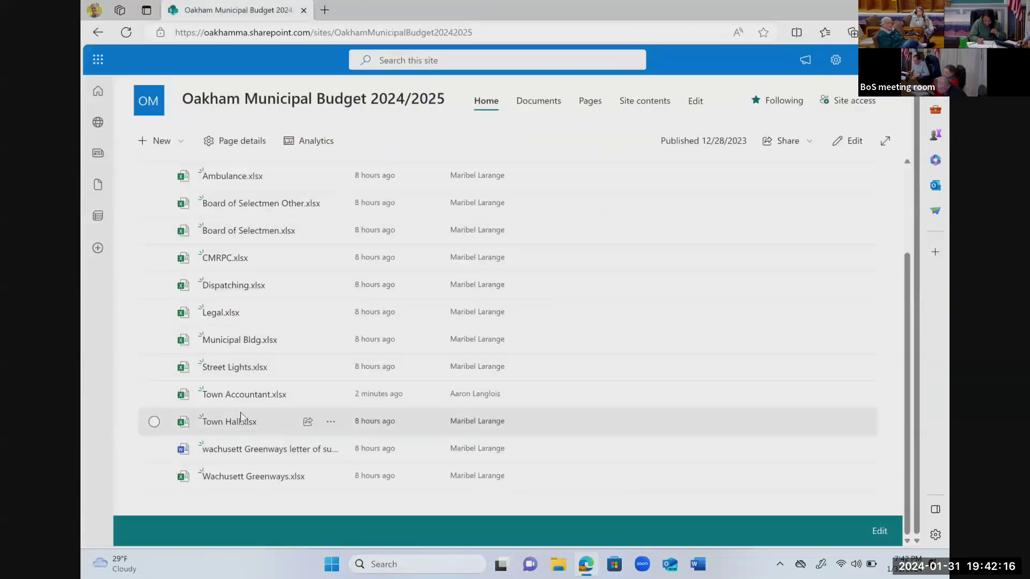
{"action": "left_click", "coordinate": [230, 175]}
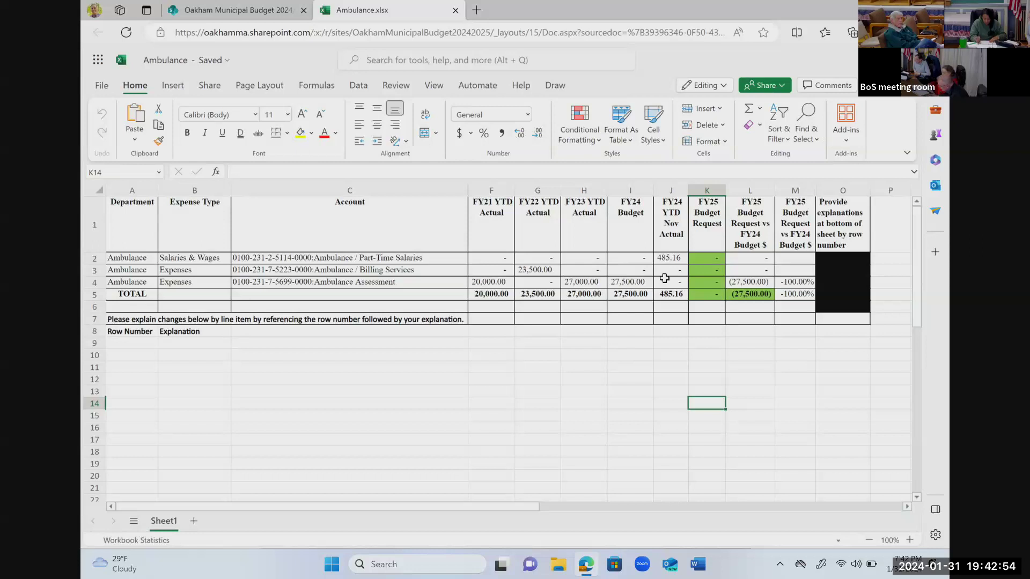
{"action": "left_click", "coordinate": [456, 10]}
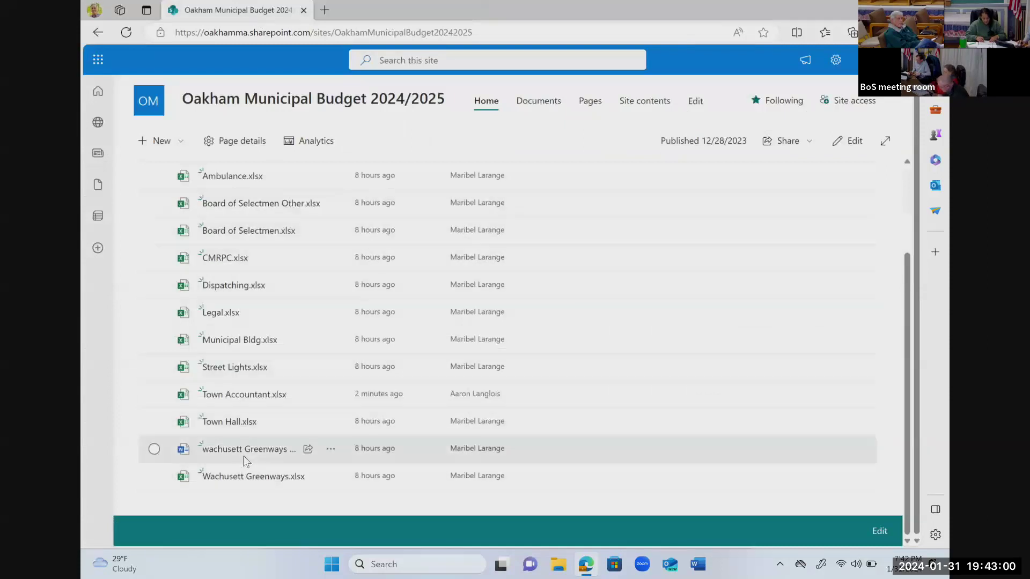
Step: Open Dispatching.xlsx and copy its FY24 Budget amounts, including the total, into the FY25 Budget Request column
{"action": "left_click", "coordinate": [238, 285]}
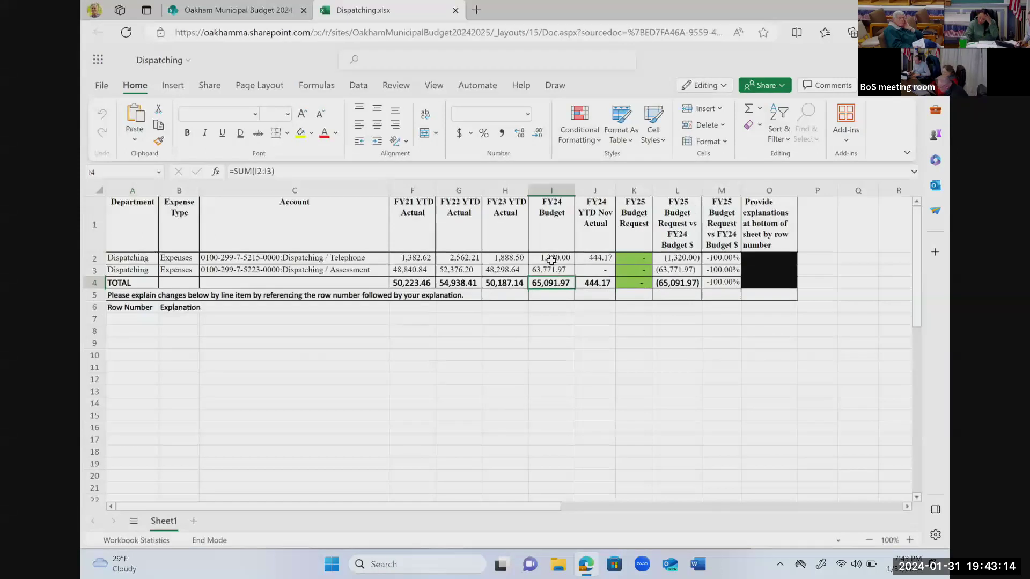
{"action": "left_click", "coordinate": [552, 259]}
{"action": "left_click_drag", "start_coordinate": [551, 258], "coordinate": [552, 281]}
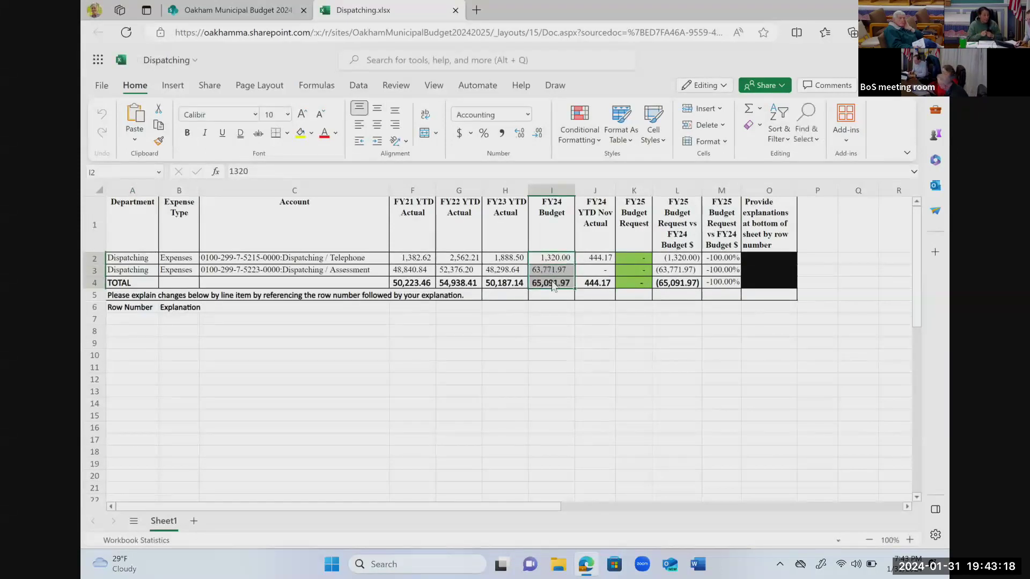
{"action": "left_click", "coordinate": [647, 258]}
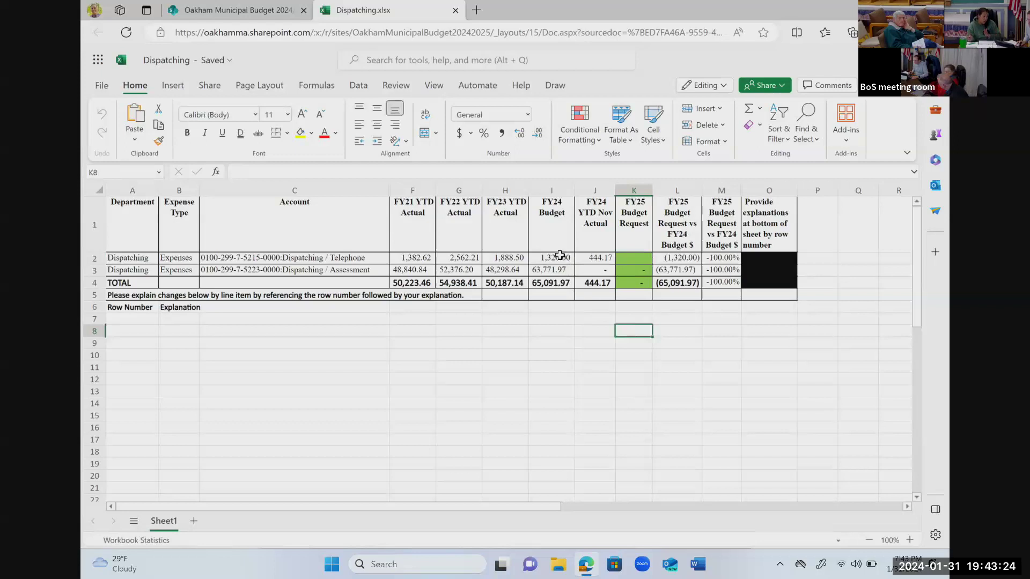
{"action": "left_click_drag", "start_coordinate": [561, 258], "coordinate": [559, 284]}
{"action": "key", "text": "ctrl+c"}
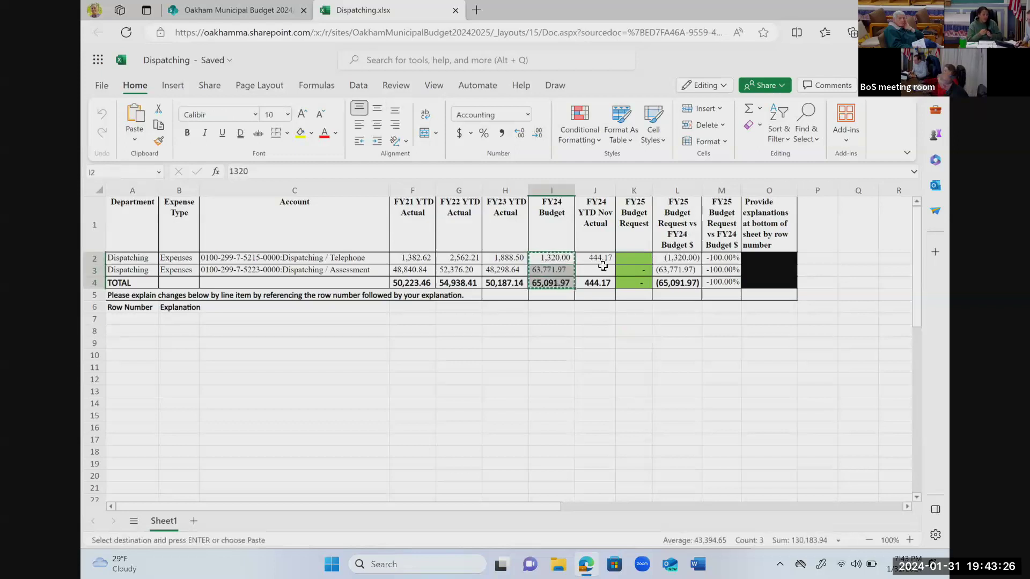
{"action": "left_click", "coordinate": [623, 256]}
{"action": "key", "text": "ctrl+v"}
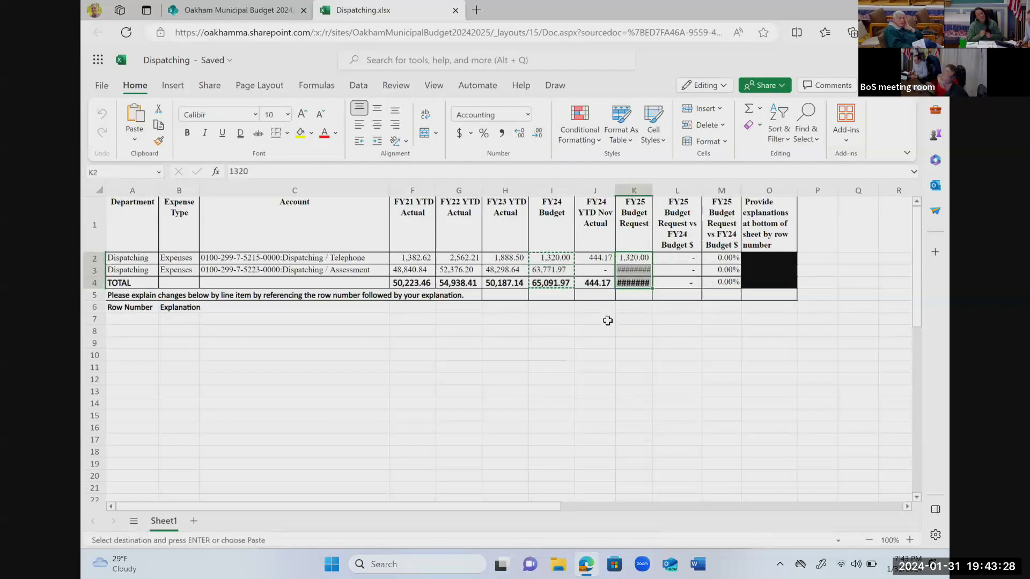
Step: Widen the Dispatching FY25 Budget Request column to fit its amounts
{"action": "left_click", "coordinate": [633, 318]}
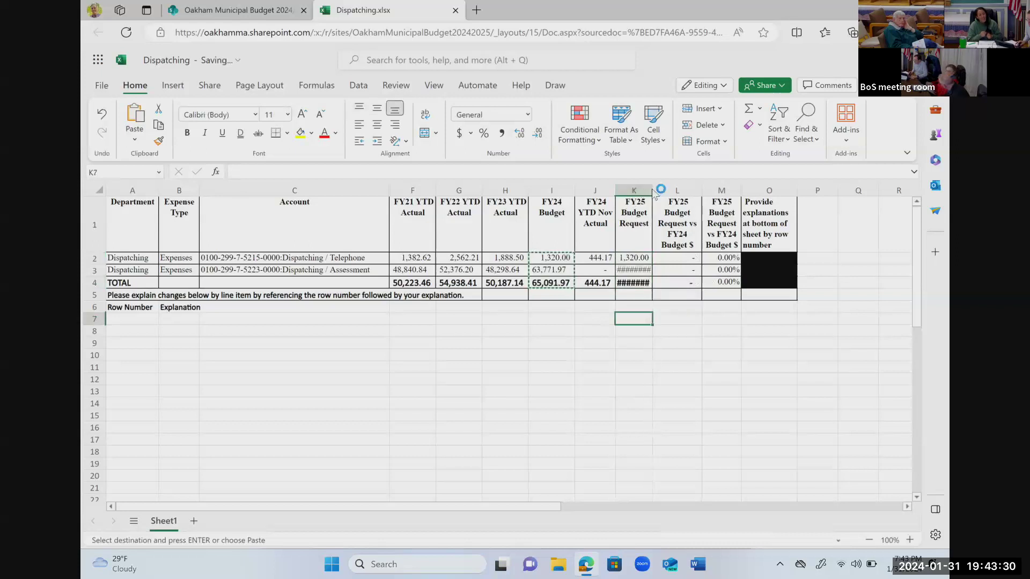
{"action": "double_click", "coordinate": [652, 190]}
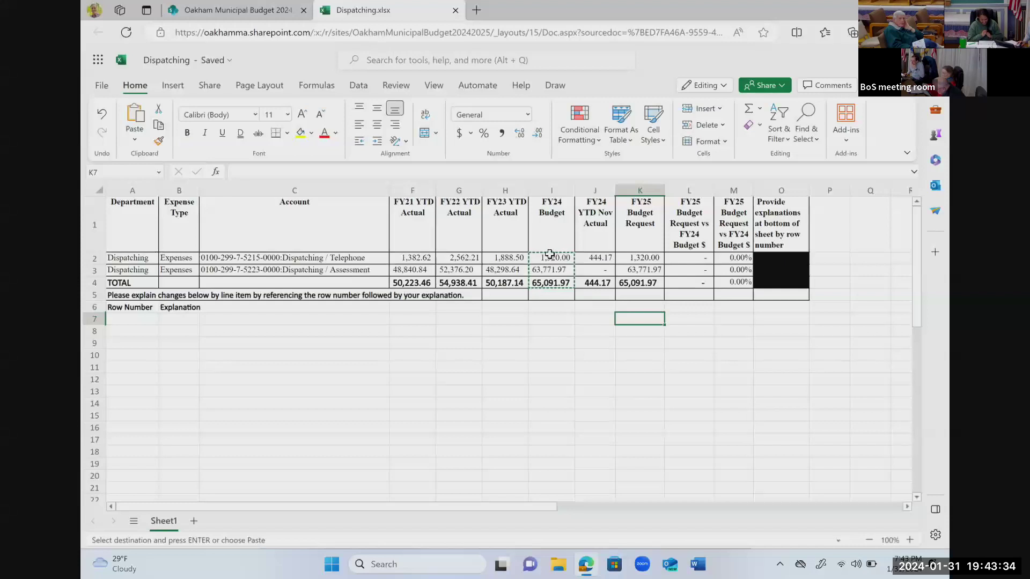
{"action": "left_click", "coordinate": [602, 356]}
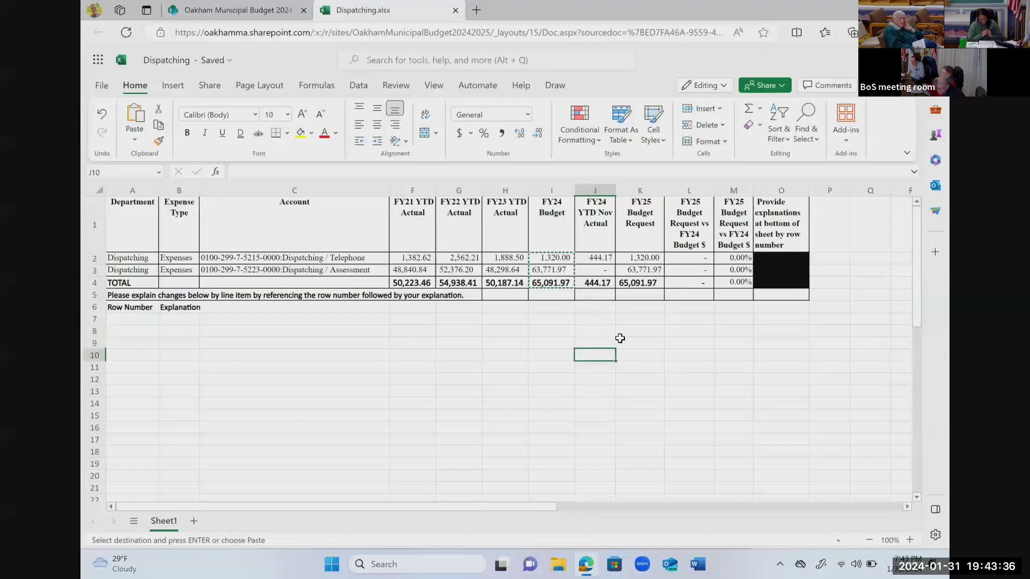
Step: Set the FY25 Budget Request for the Dispatching Assessment to 70,000 and close the workbook
{"action": "left_click", "coordinate": [641, 272]}
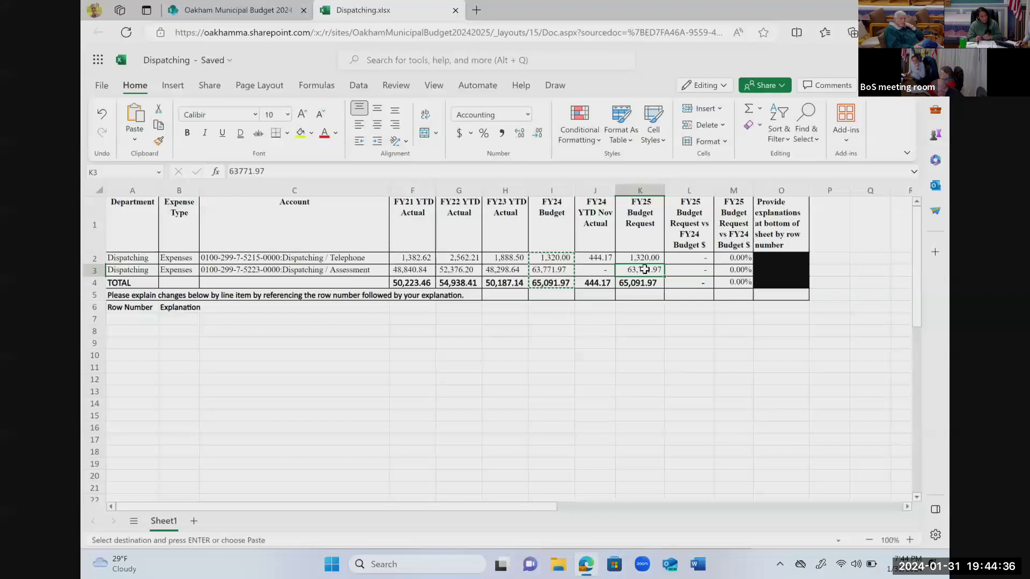
{"action": "type", "text": "70000"}
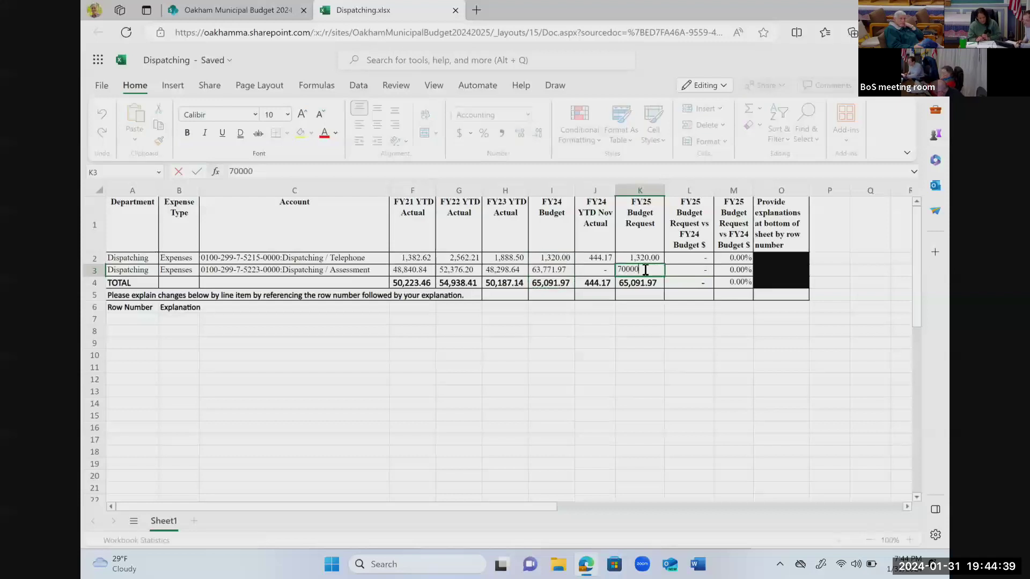
{"action": "key", "text": "Return"}
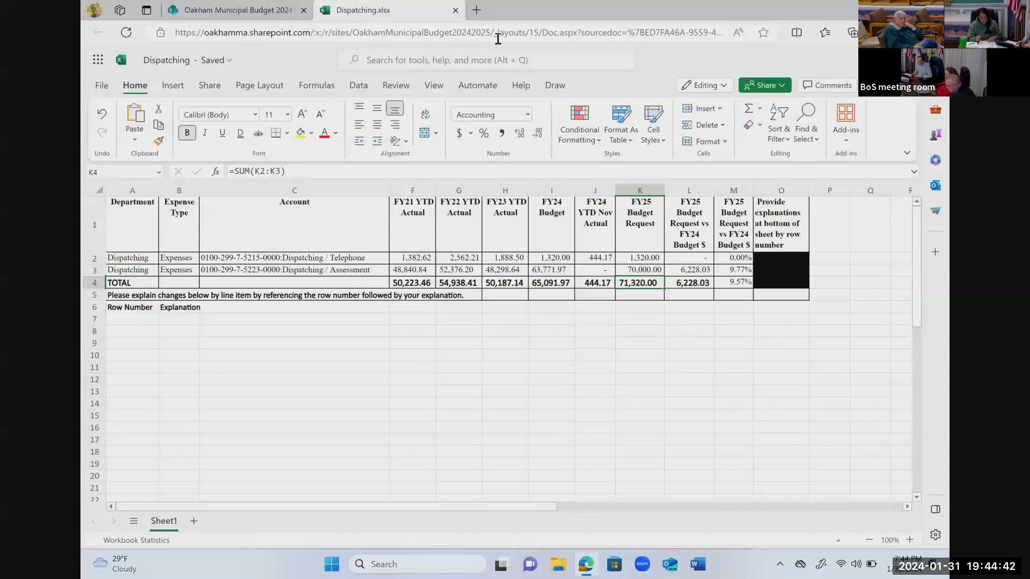
{"action": "key", "text": "ctrl+w"}
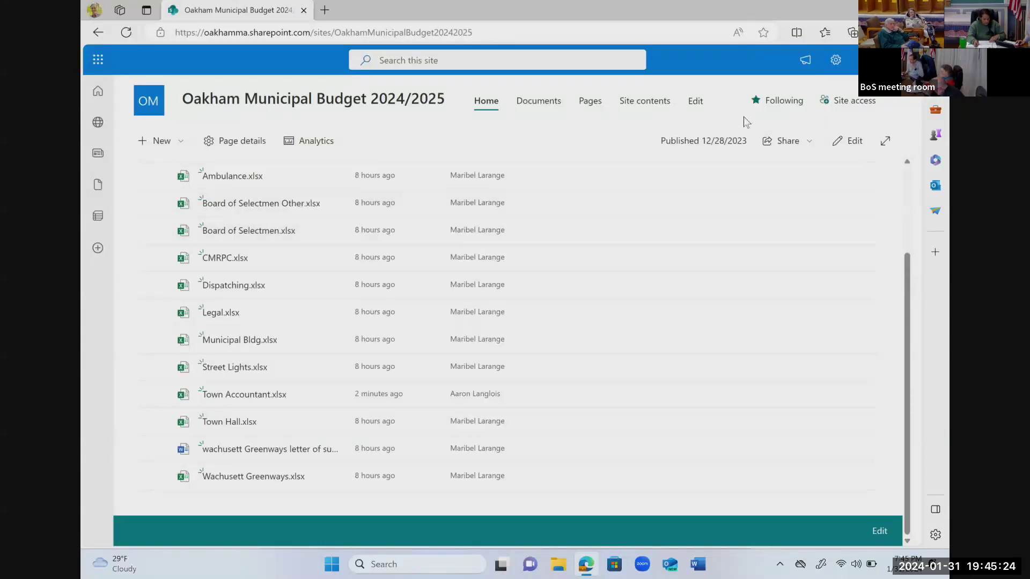
{"action": "left_click", "coordinate": [841, 101]}
{"action": "key", "text": "Escape"}
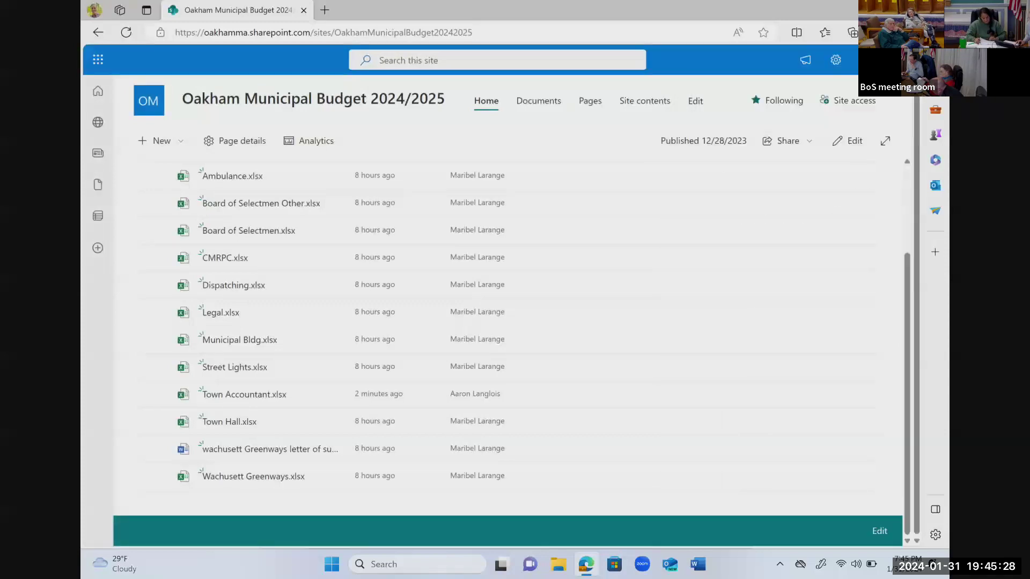
{"action": "left_click", "coordinate": [270, 453]}
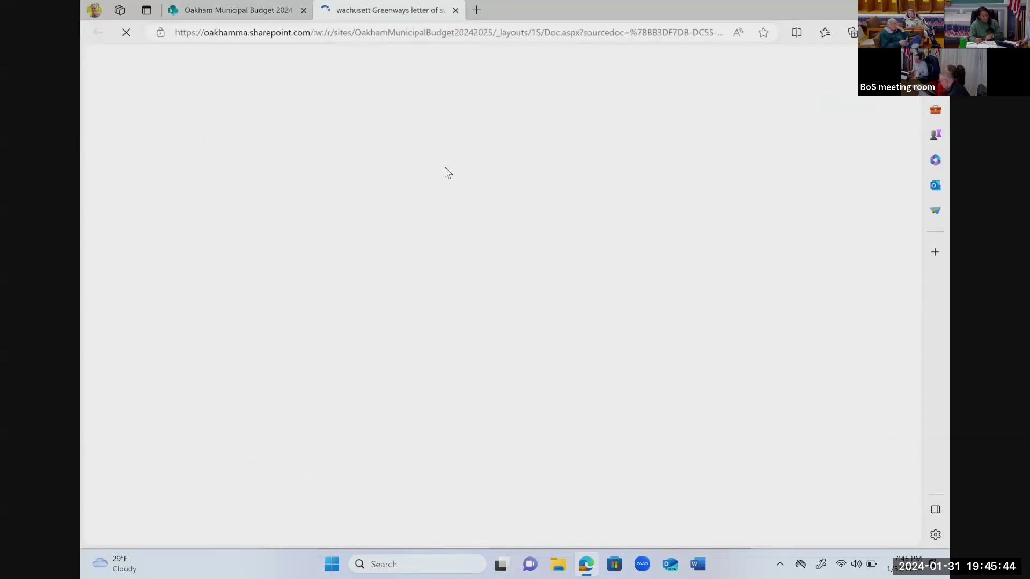
{"action": "left_click", "coordinate": [249, 11]}
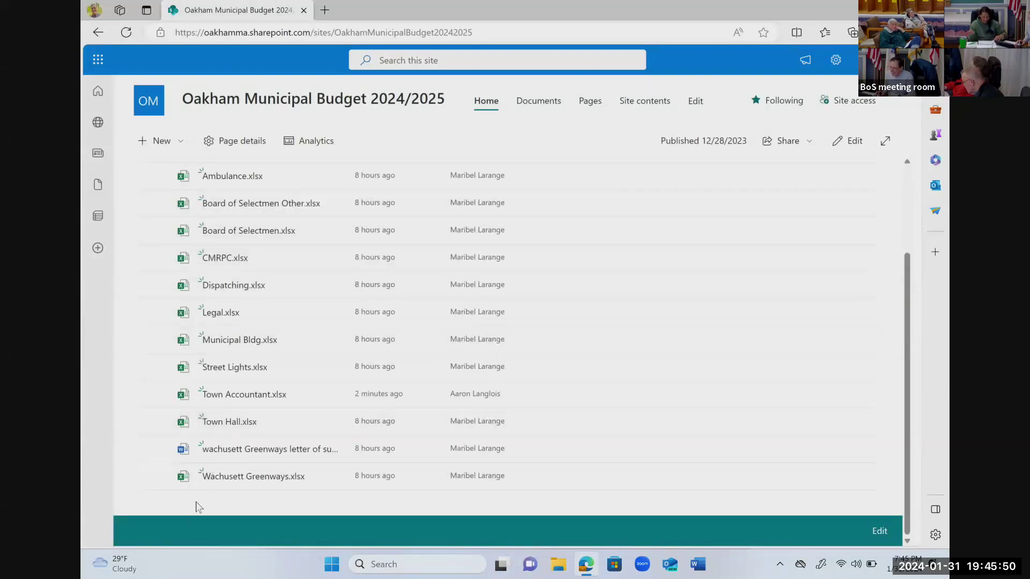
Step: Open Wachusett Greenways.xlsx and try to enter 1000 as the FY25 Budget Request for the Wachusett Greenways Grant line
{"action": "left_click", "coordinate": [241, 477]}
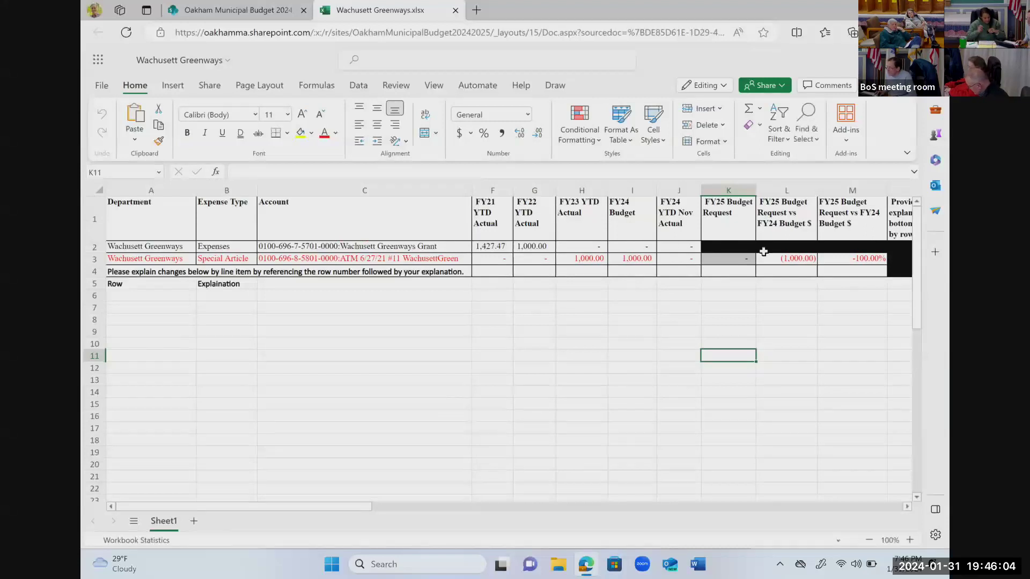
{"action": "left_click", "coordinate": [728, 248]}
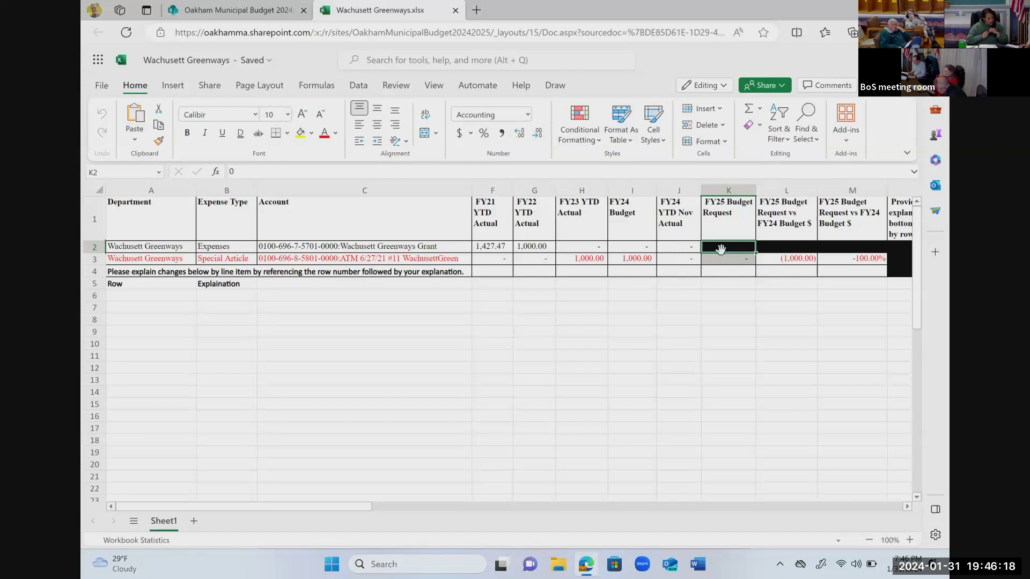
{"action": "type", "text": "1"}
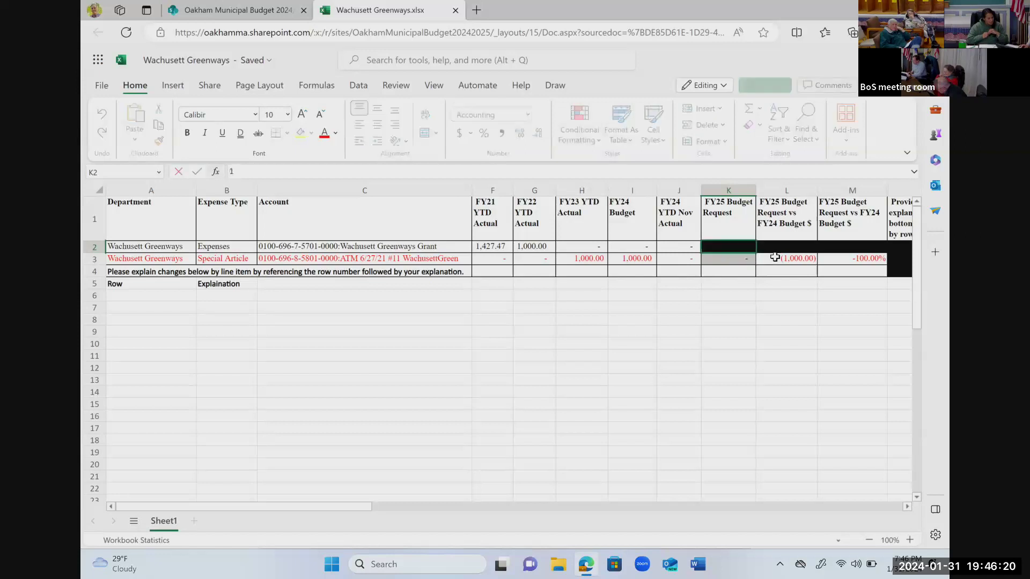
{"action": "type", "text": "000"}
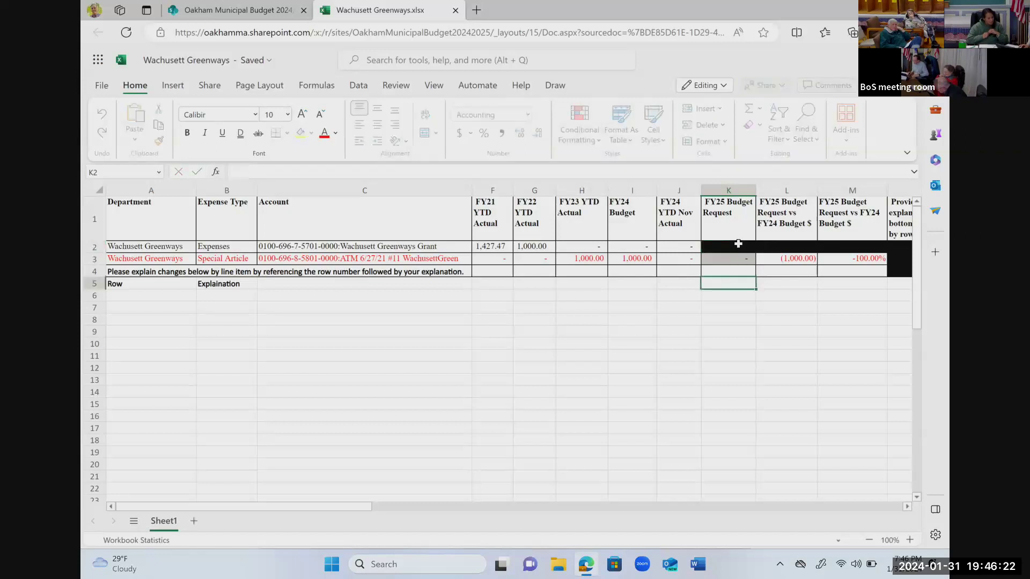
Step: Confirm 1000 as the FY25 Budget Request for the Wachusett Greenways Expenses row and change that cell's fill to white
{"action": "key", "text": "Return"}
{"action": "left_click", "coordinate": [736, 245]}
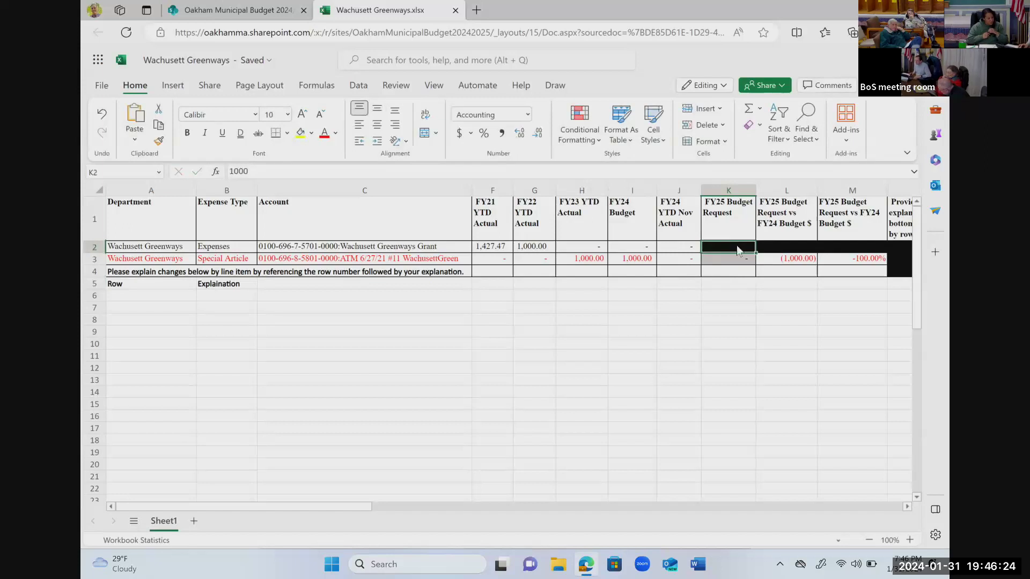
{"action": "right_click", "coordinate": [736, 246]}
{"action": "mouse_move", "coordinate": [736, 245]}
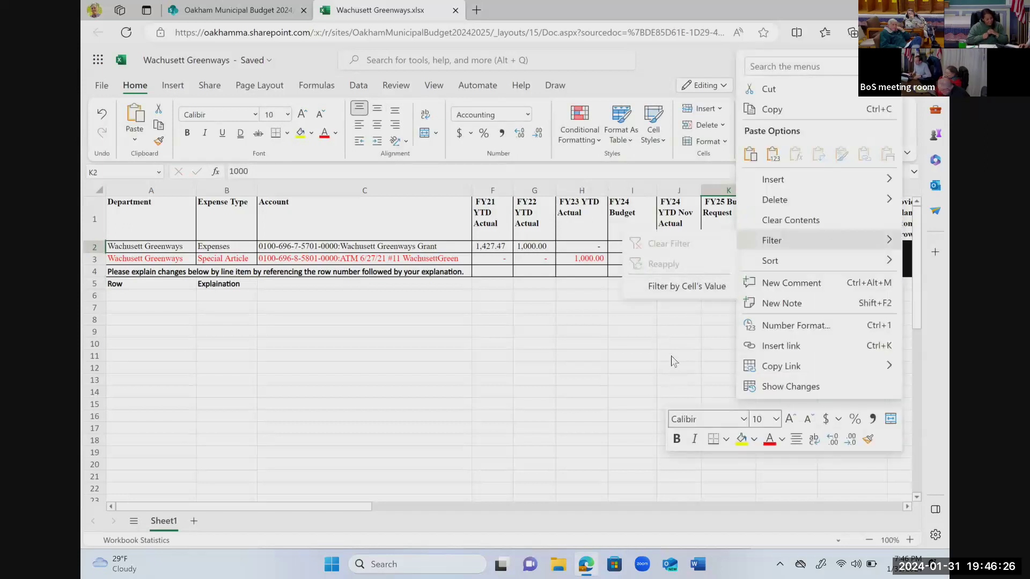
{"action": "key", "text": "Escape"}
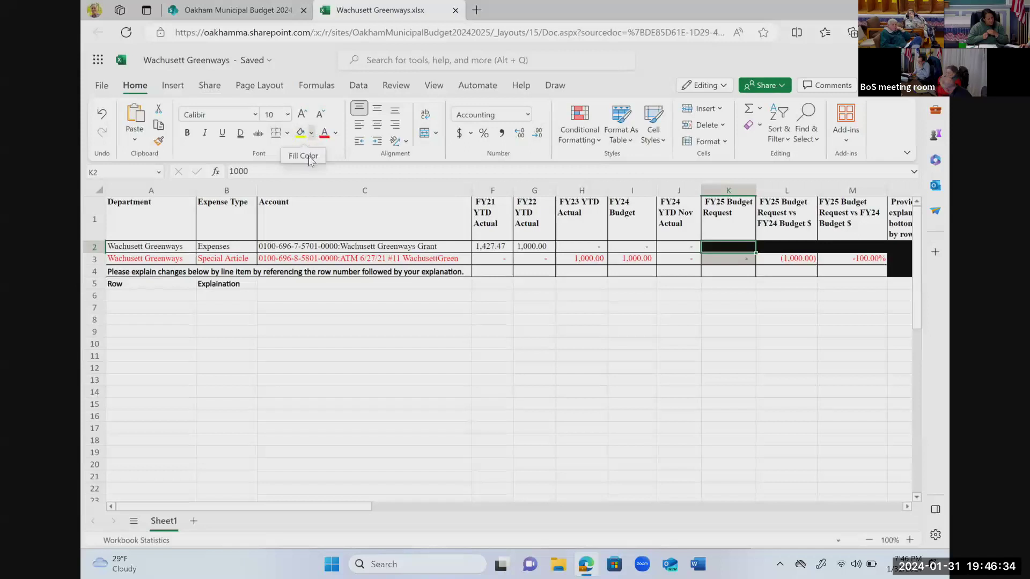
{"action": "left_click", "coordinate": [311, 133]}
{"action": "left_click", "coordinate": [304, 164]}
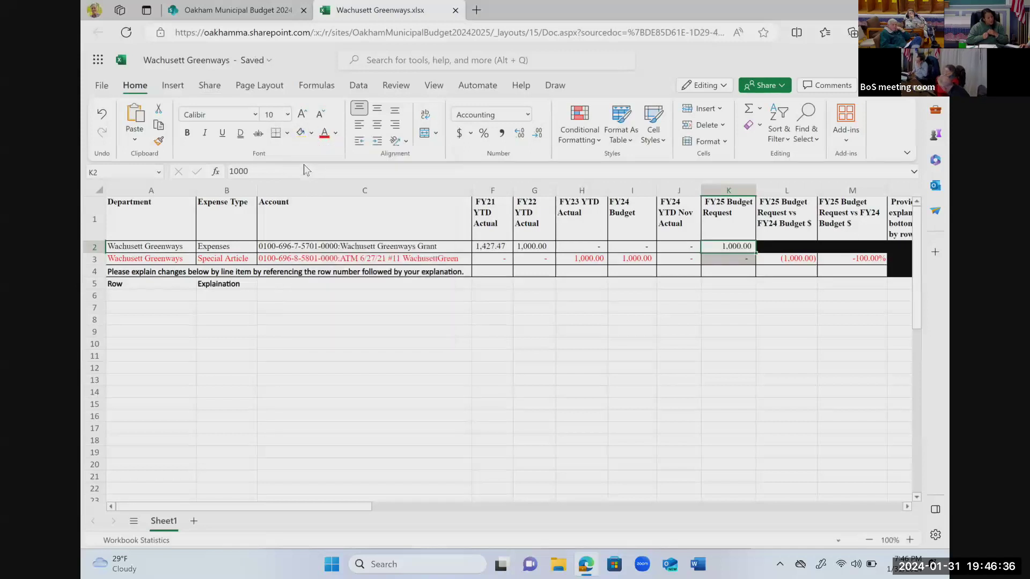
{"action": "left_click", "coordinate": [579, 354]}
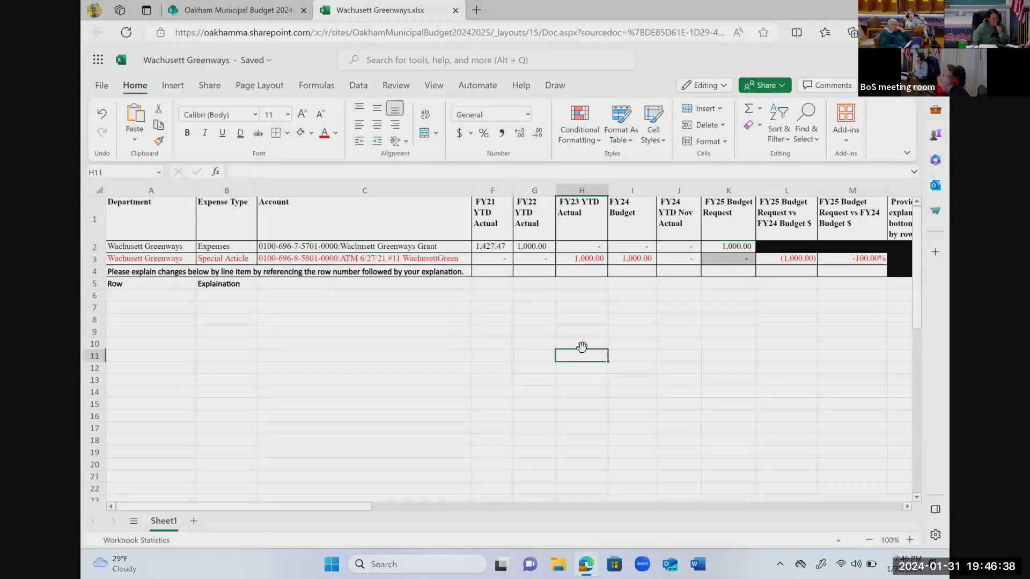
Step: Apply the same white fill to the Expenses row's FY25 Budget Request vs FY24 Budget $ cell, L2
{"action": "left_click", "coordinate": [778, 246]}
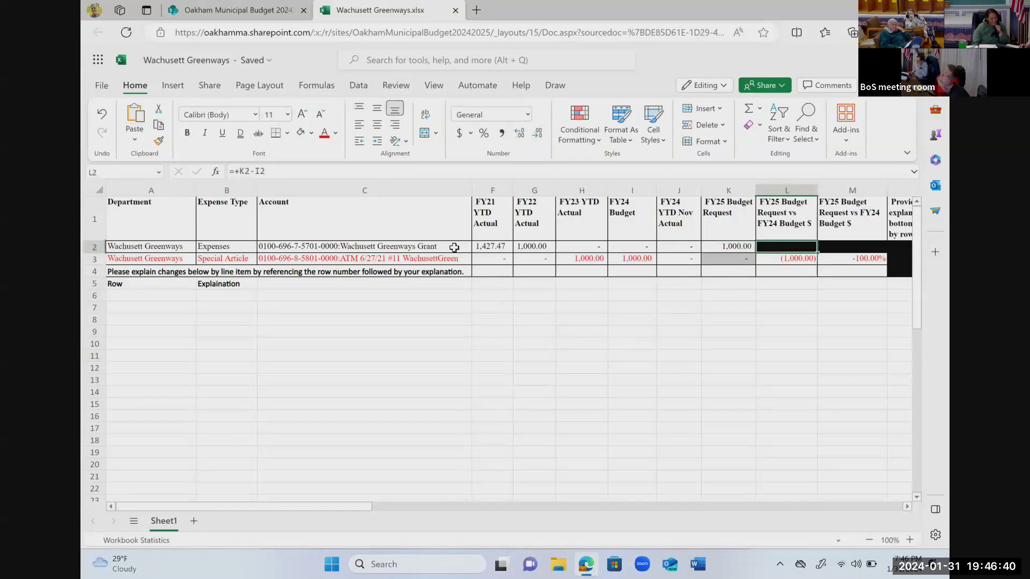
{"action": "left_click", "coordinate": [301, 137]}
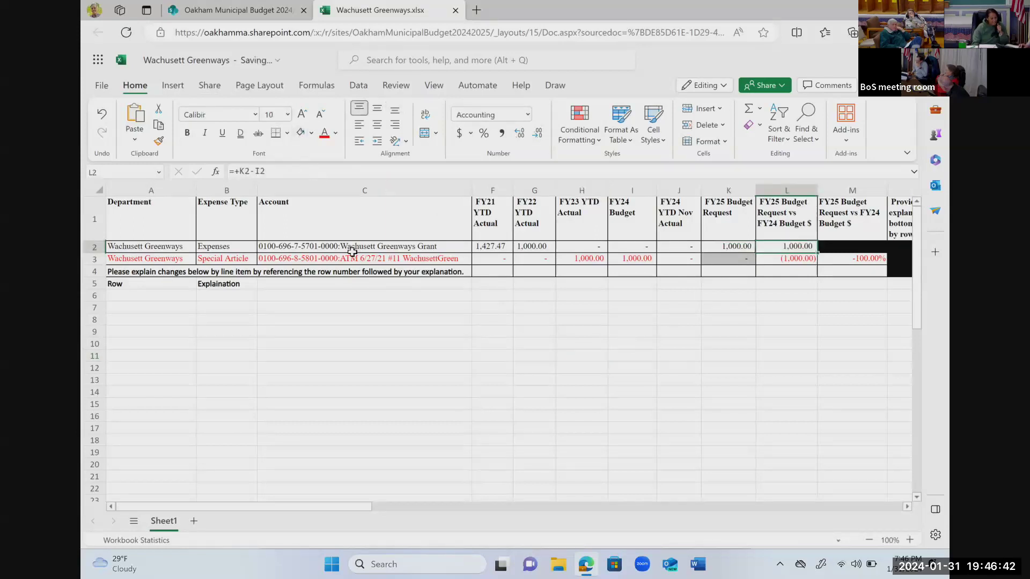
{"action": "left_click", "coordinate": [617, 428]}
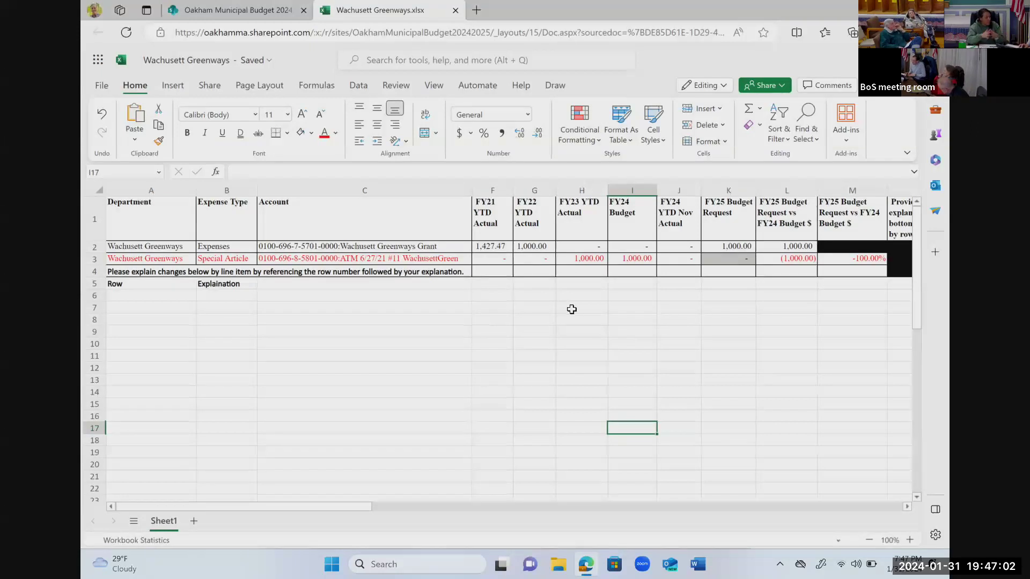
Step: Set the FY25 Budget Request to 0 for the Expenses row and to 1000 for the Special Article row
{"action": "left_click", "coordinate": [739, 247]}
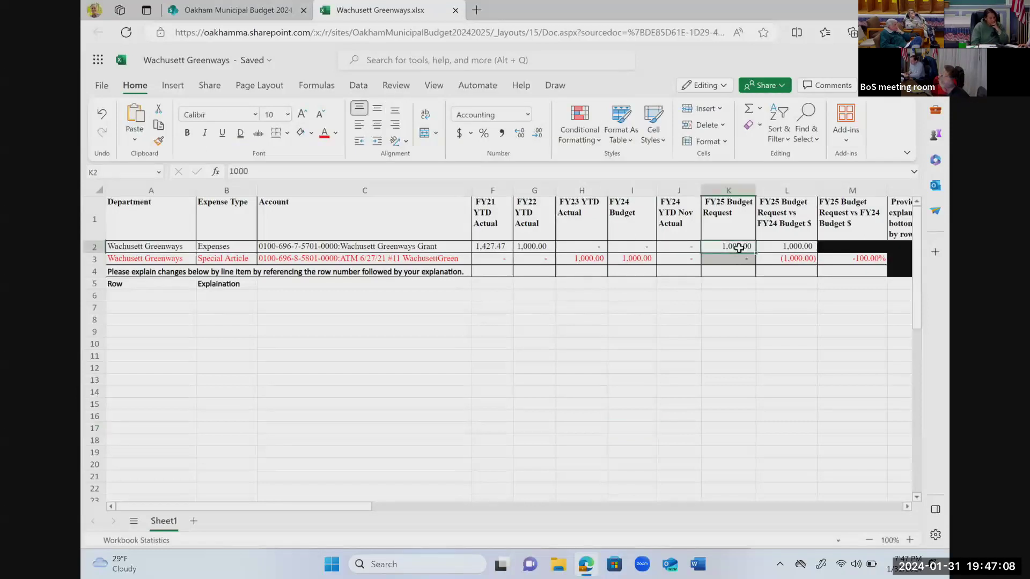
{"action": "key", "text": "Delete"}
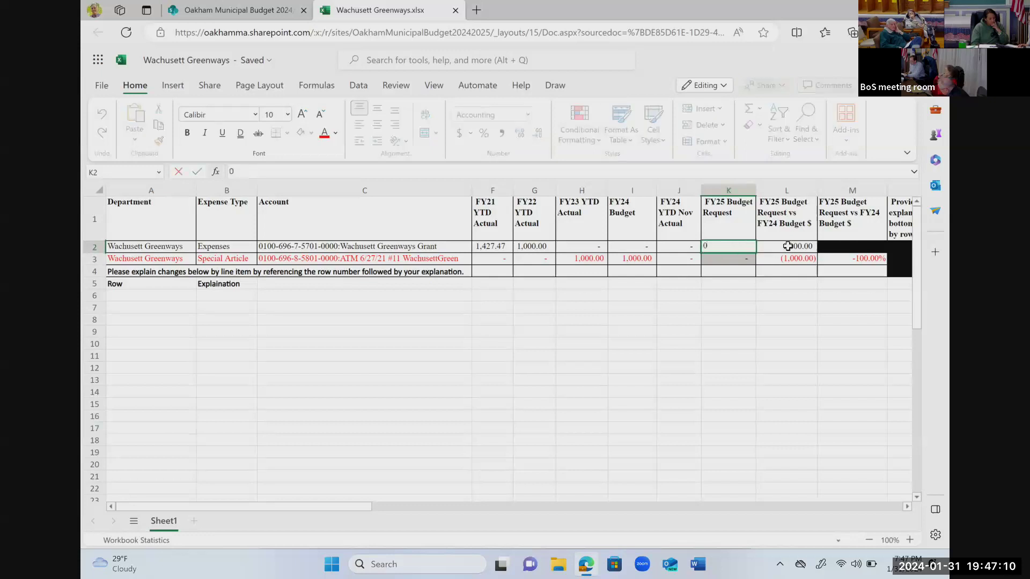
{"action": "left_click", "coordinate": [789, 247]}
{"action": "left_click", "coordinate": [724, 258]}
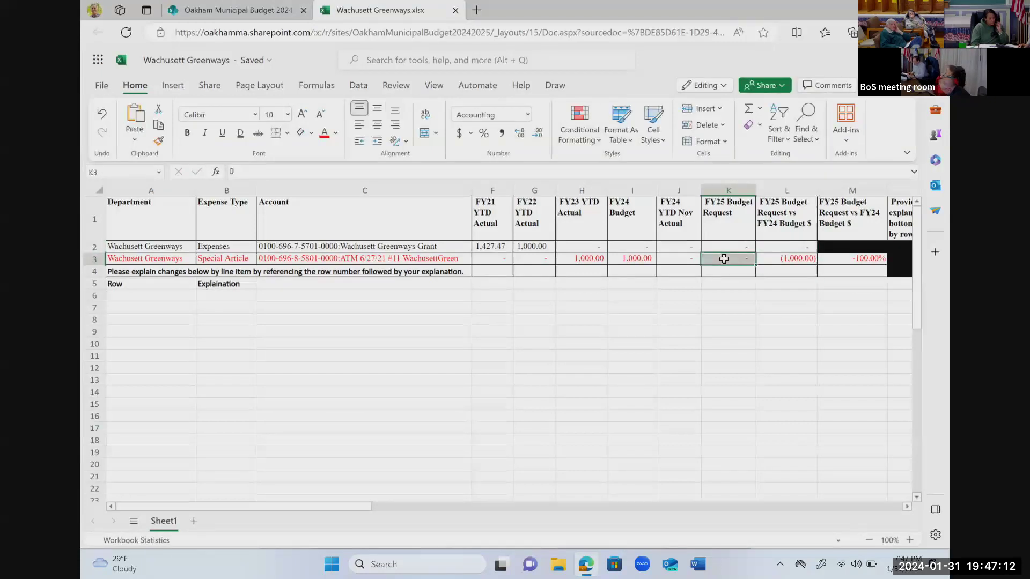
{"action": "type", "text": "1,00"}
{"action": "type", "text": "000"}
{"action": "key", "text": "Return"}
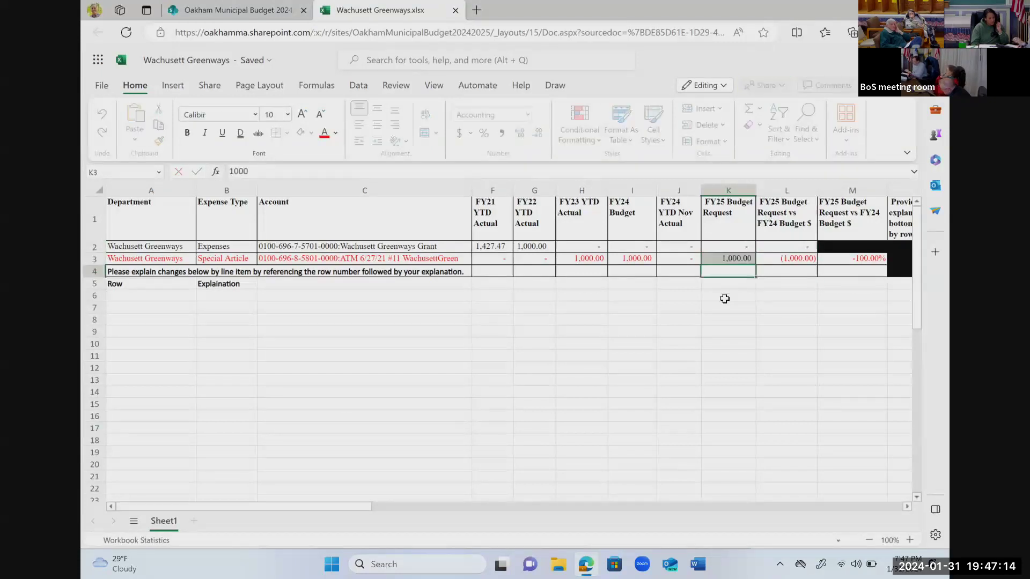
Step: Fill the Special Article row's budget difference formula from L3 down into L4
{"action": "left_click", "coordinate": [794, 259]}
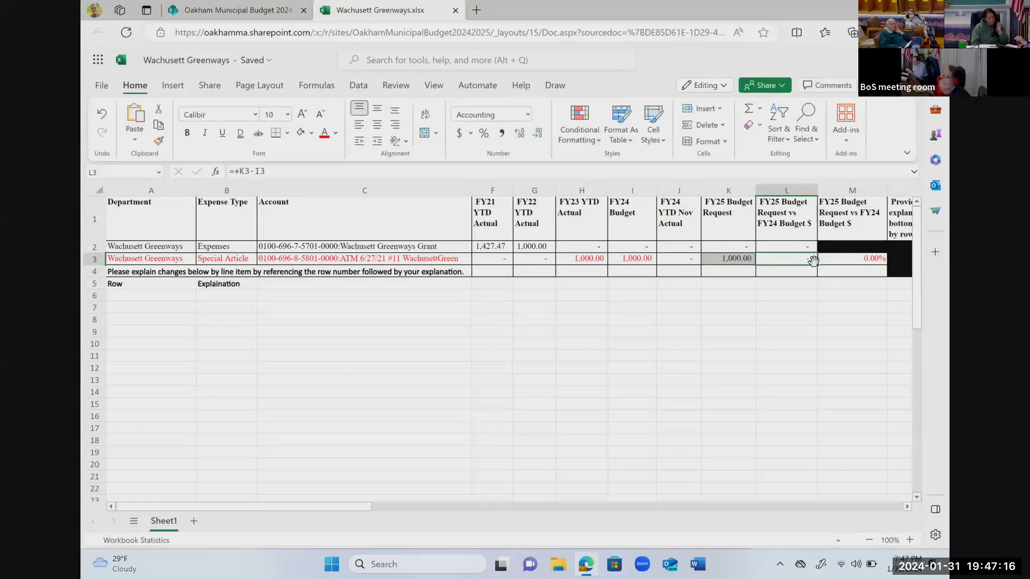
{"action": "left_click_drag", "start_coordinate": [816, 264], "coordinate": [815, 273]}
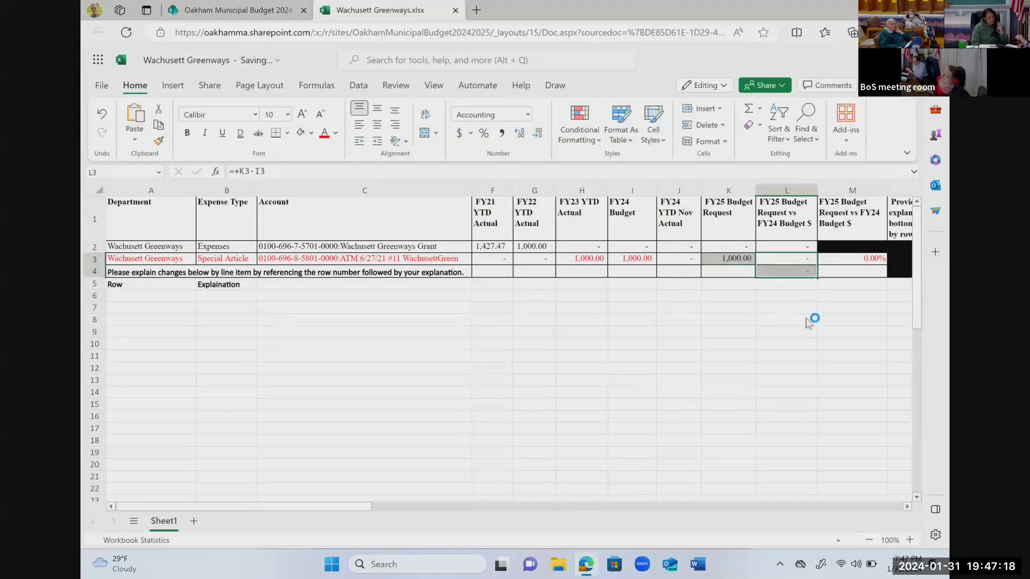
{"action": "left_click", "coordinate": [808, 320]}
{"action": "left_click", "coordinate": [794, 272]}
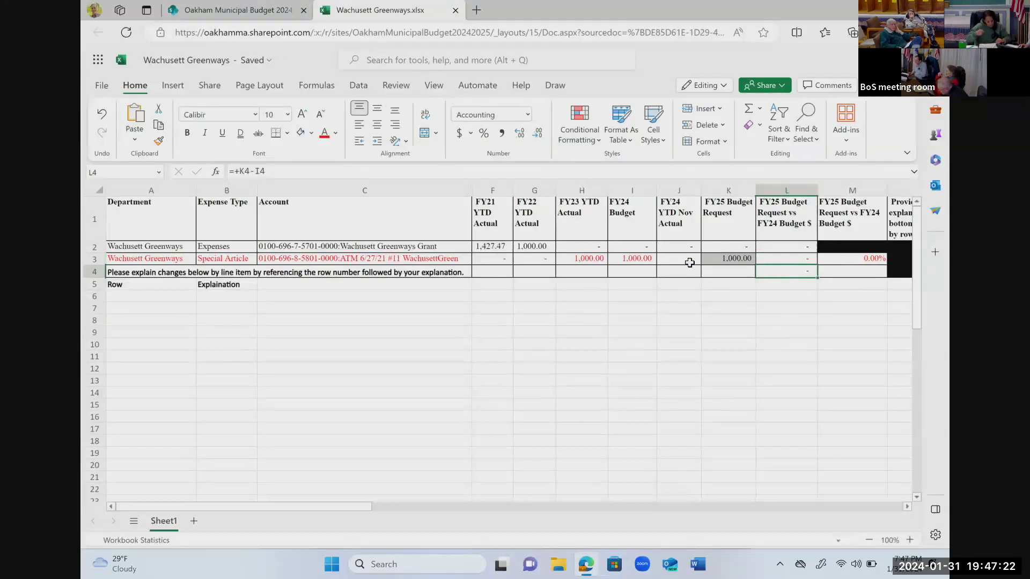
Step: Black out cells K2:L2 in the Expenses row and close the Wachusett Greenways workbook
{"action": "left_click_drag", "start_coordinate": [719, 246], "coordinate": [789, 247]}
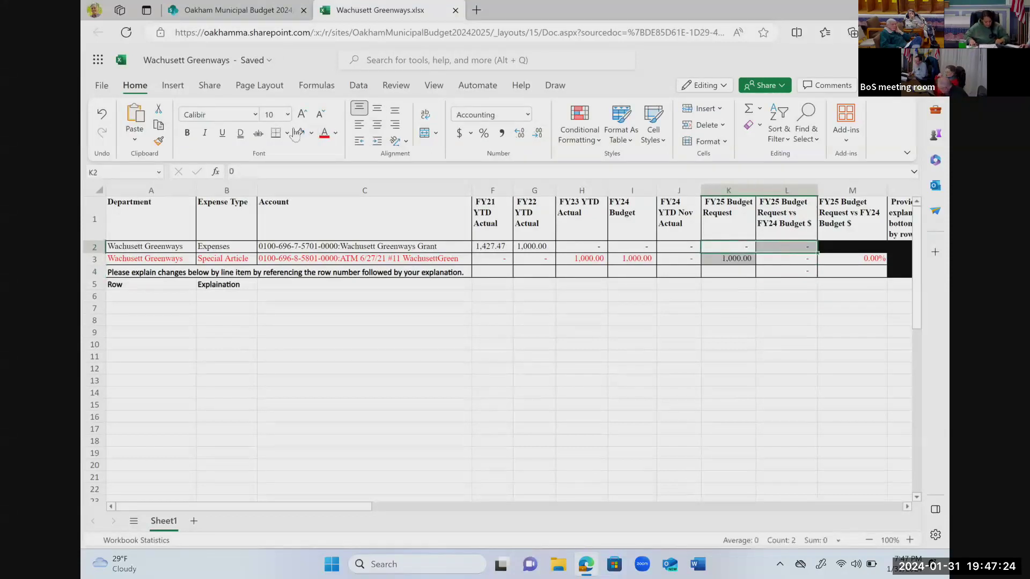
{"action": "left_click", "coordinate": [311, 134]}
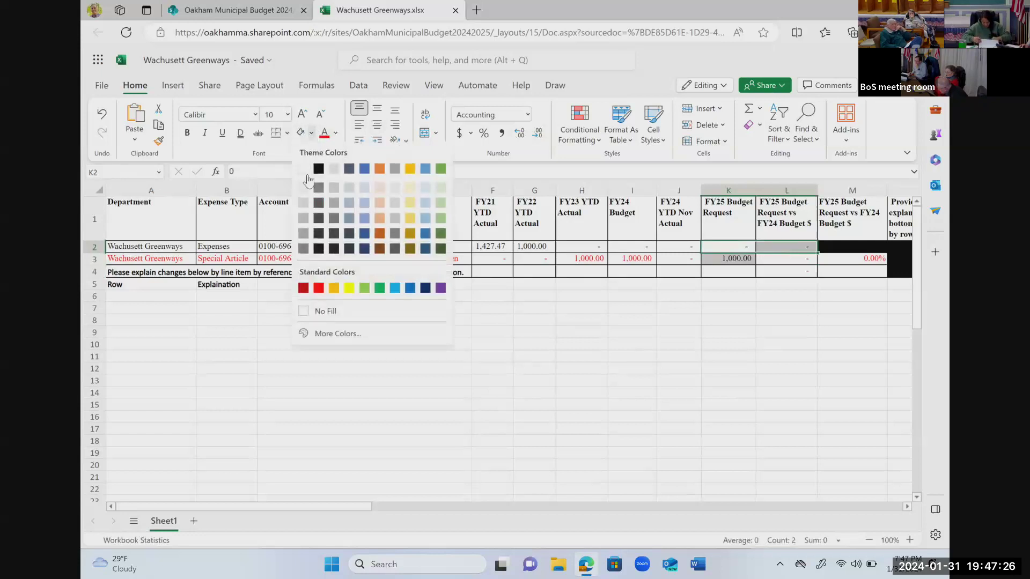
{"action": "left_click", "coordinate": [319, 170]}
{"action": "left_click", "coordinate": [424, 343]}
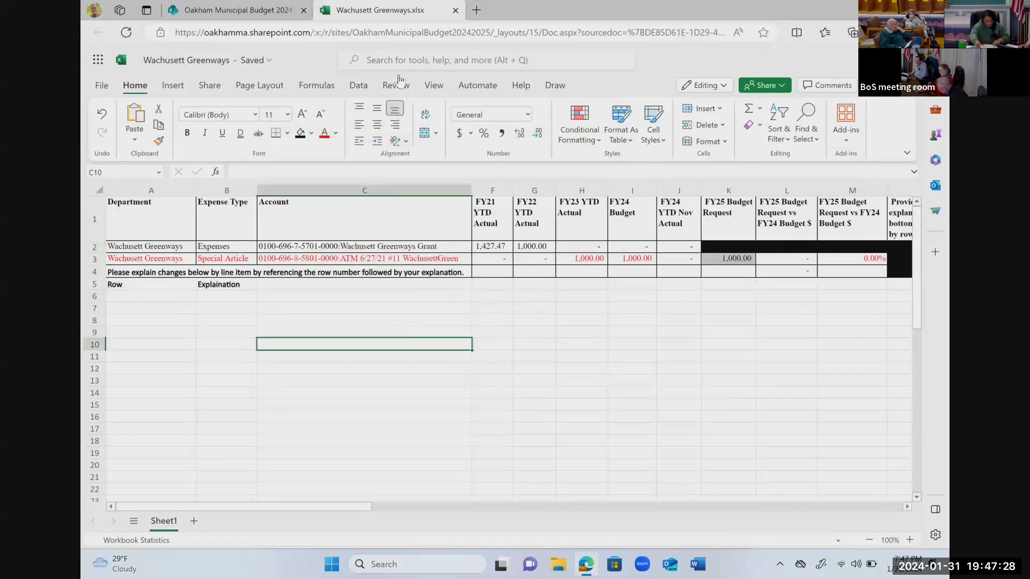
{"action": "left_click", "coordinate": [456, 10]}
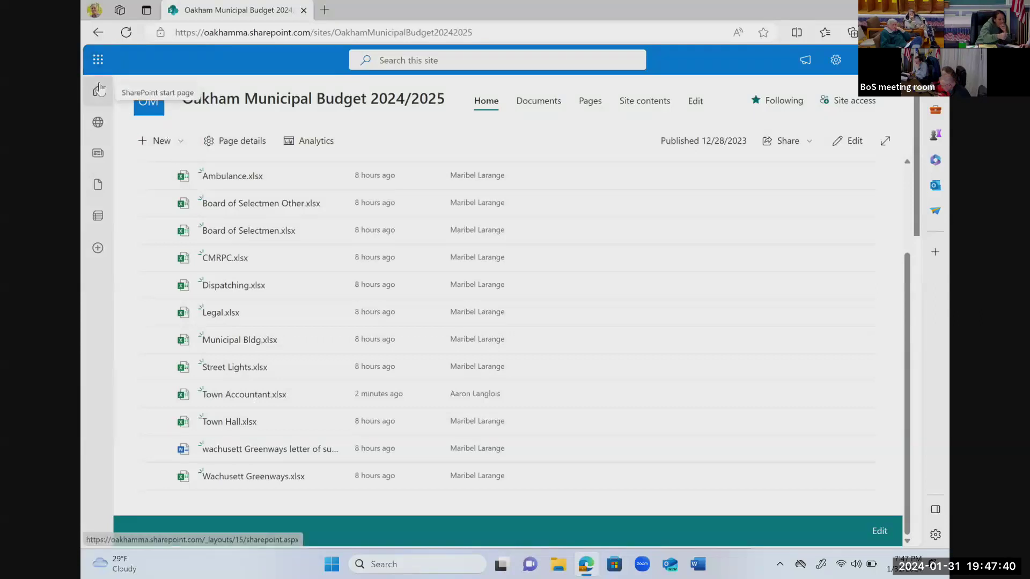
Step: Look at the files in the BOS Budget folder inside FY25 Budgets and return to the SharePoint start page
{"action": "left_click", "coordinate": [305, 106]}
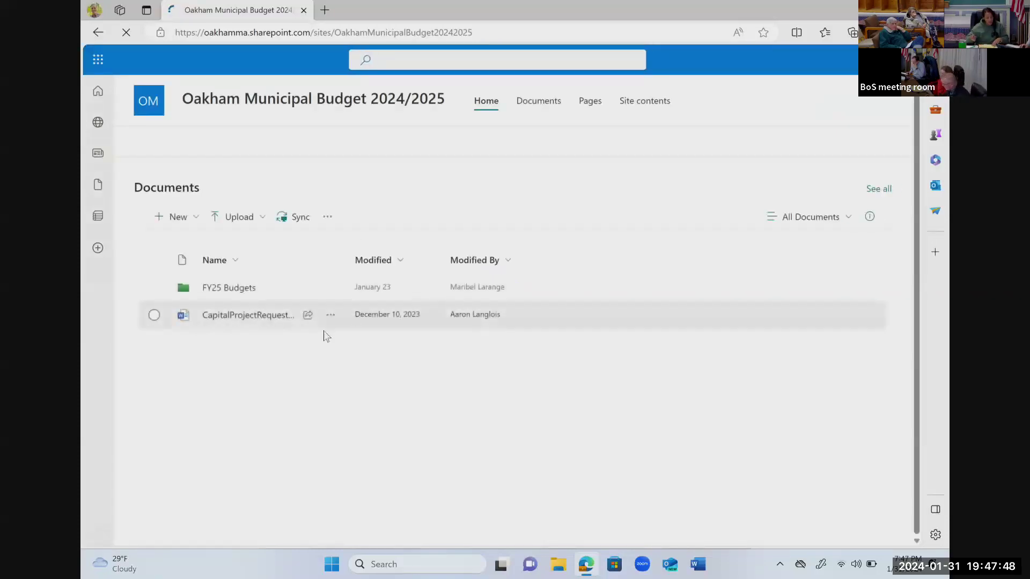
{"action": "left_click", "coordinate": [231, 287]}
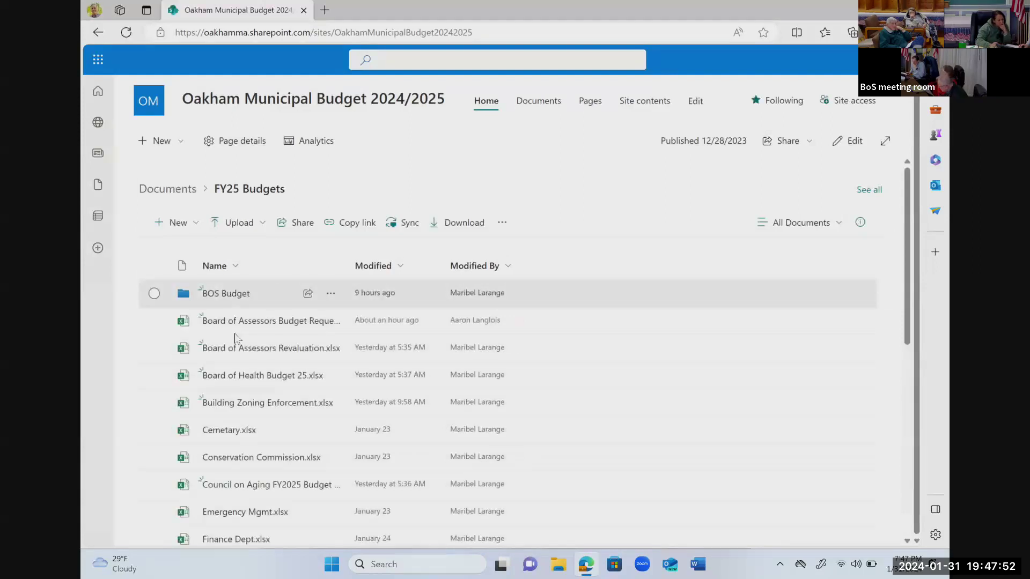
{"action": "left_click", "coordinate": [226, 295]}
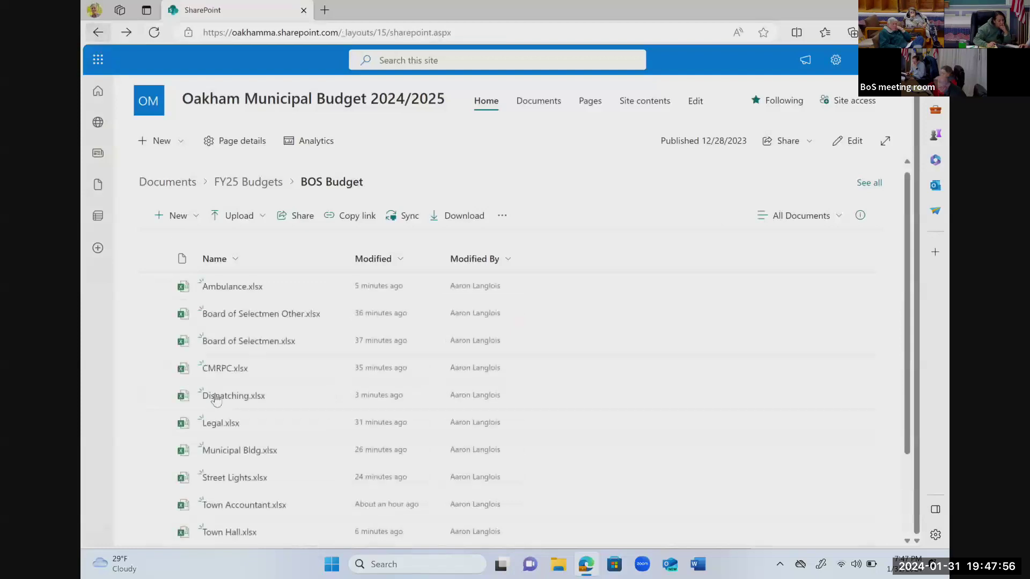
{"action": "key", "text": "alt+Left"}
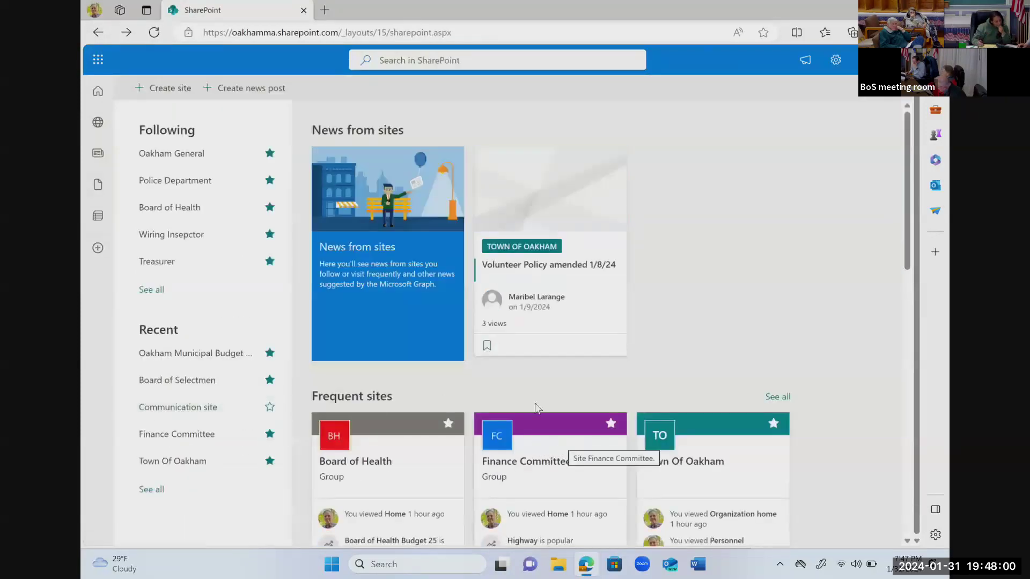
Step: Open Building Zoning Enforcement.xlsx from the FY25 Budgets folder of the Oakham Municipal Budget 2024/2025 site
{"action": "scroll", "coordinate": [539, 424], "scroll_direction": "down", "scroll_amount": 5}
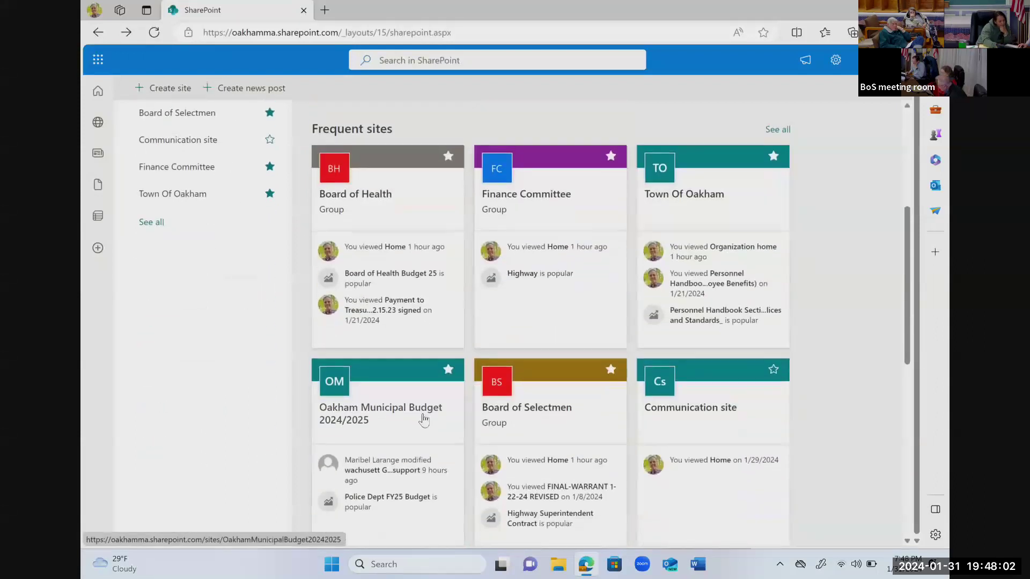
{"action": "left_click", "coordinate": [417, 411]}
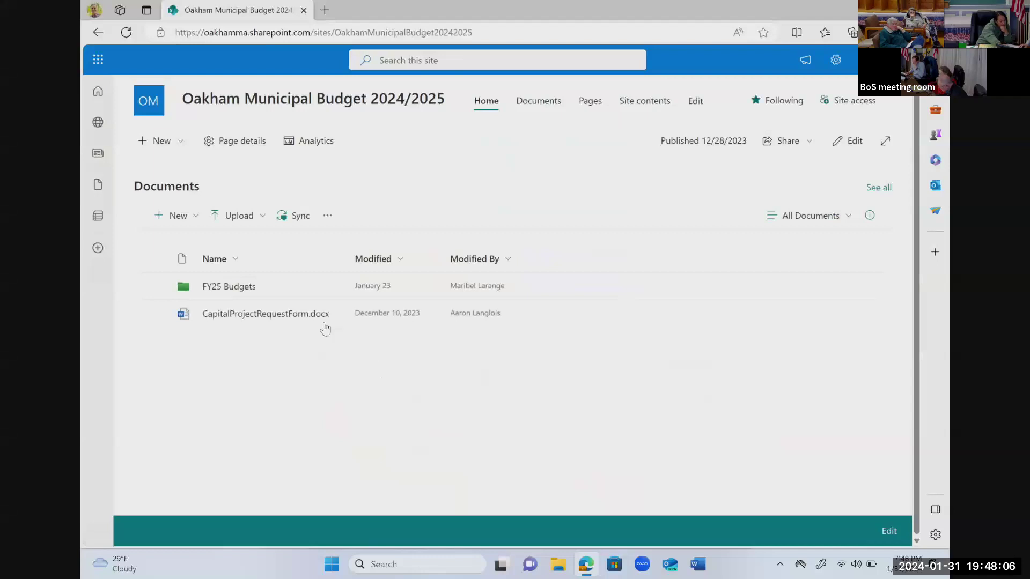
{"action": "left_click", "coordinate": [246, 287]}
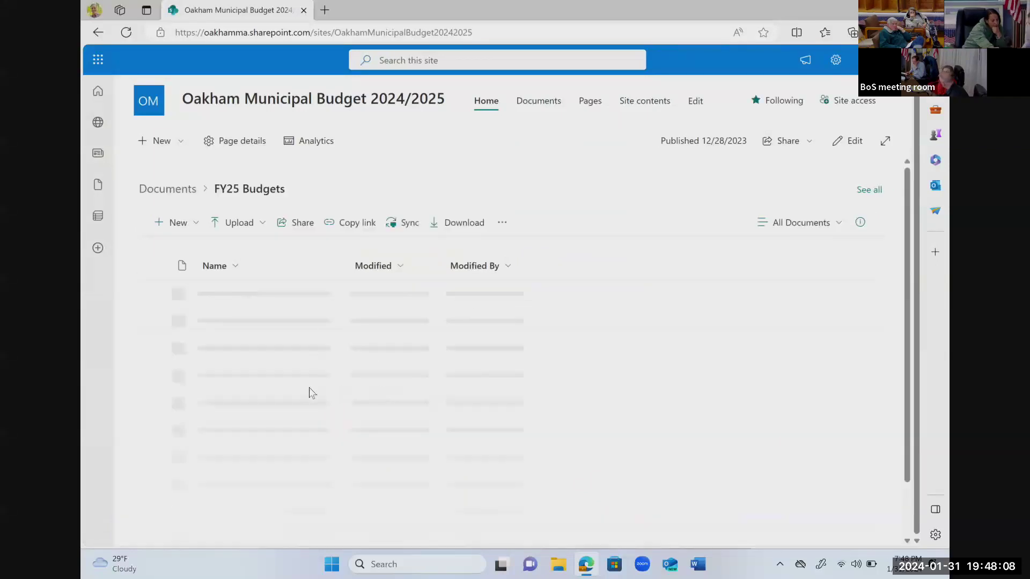
{"action": "scroll", "coordinate": [294, 389], "scroll_direction": "down", "scroll_amount": 1}
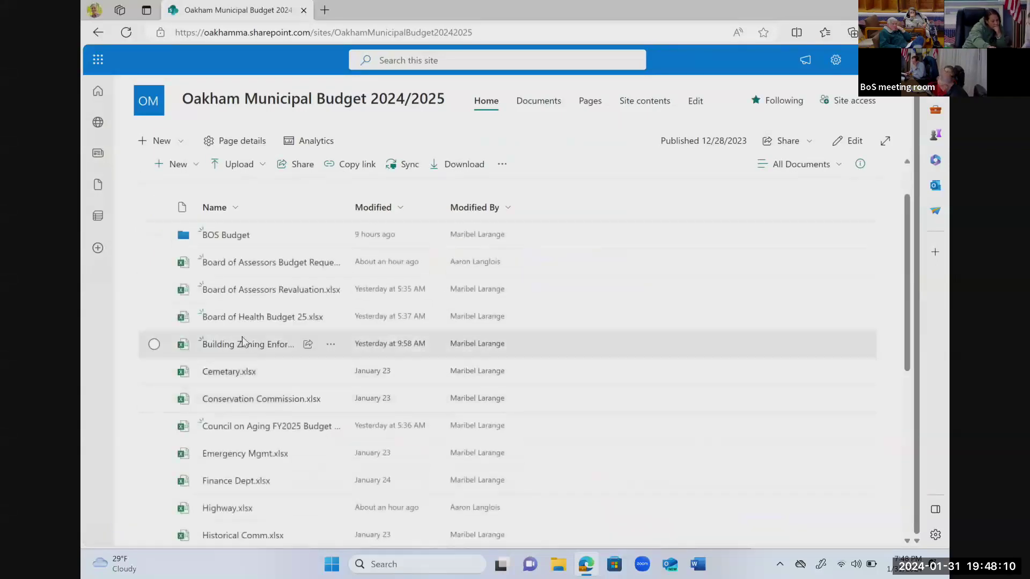
{"action": "left_click", "coordinate": [241, 342]}
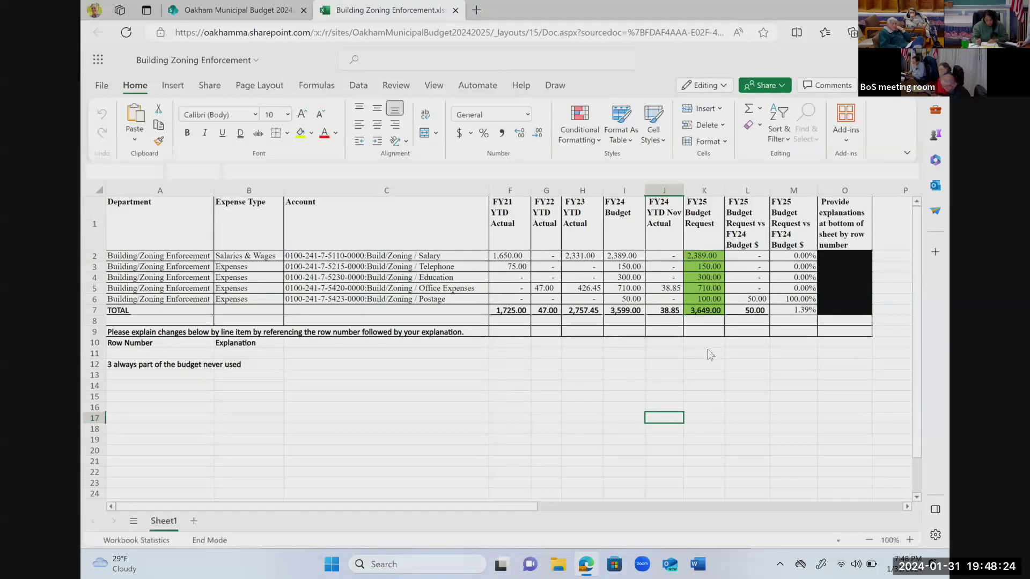
Step: Review the FY25 requests for the telephone, education and office expense lines against FY24 actuals, and close the Building Zoning Enforcement workbook
{"action": "left_click", "coordinate": [659, 267]}
{"action": "left_click", "coordinate": [719, 265]}
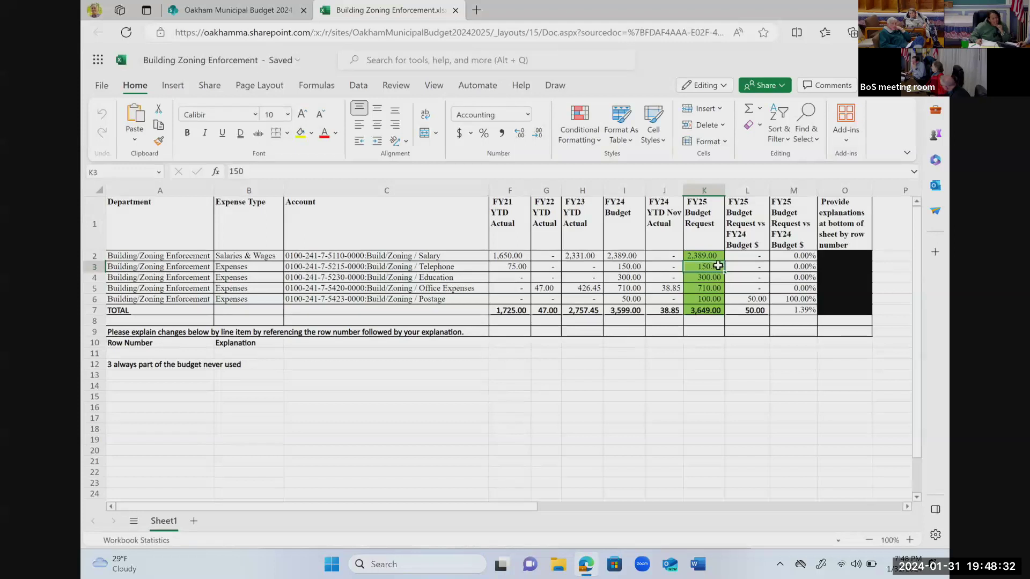
{"action": "left_click", "coordinate": [715, 276]}
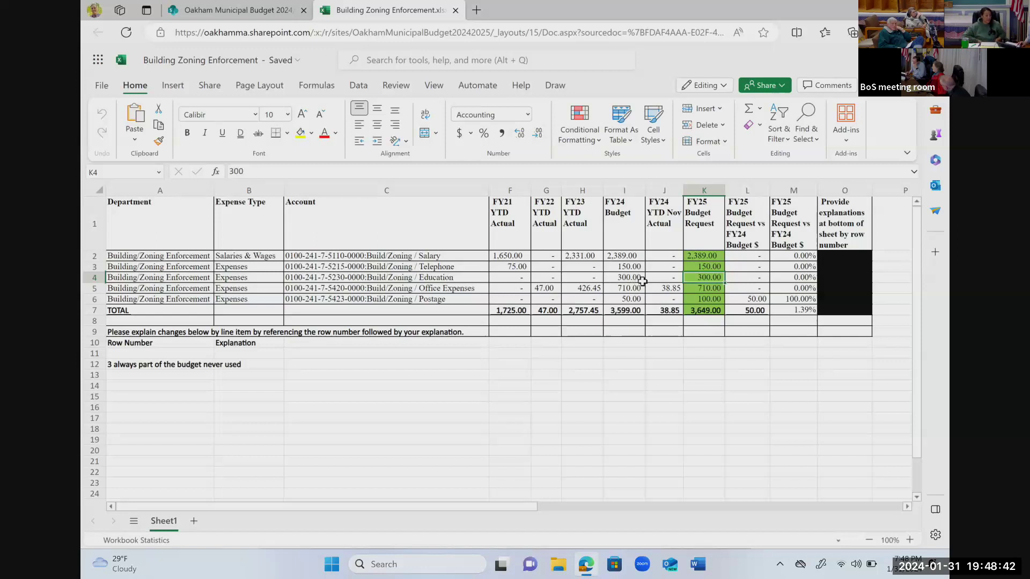
{"action": "left_click", "coordinate": [667, 278]}
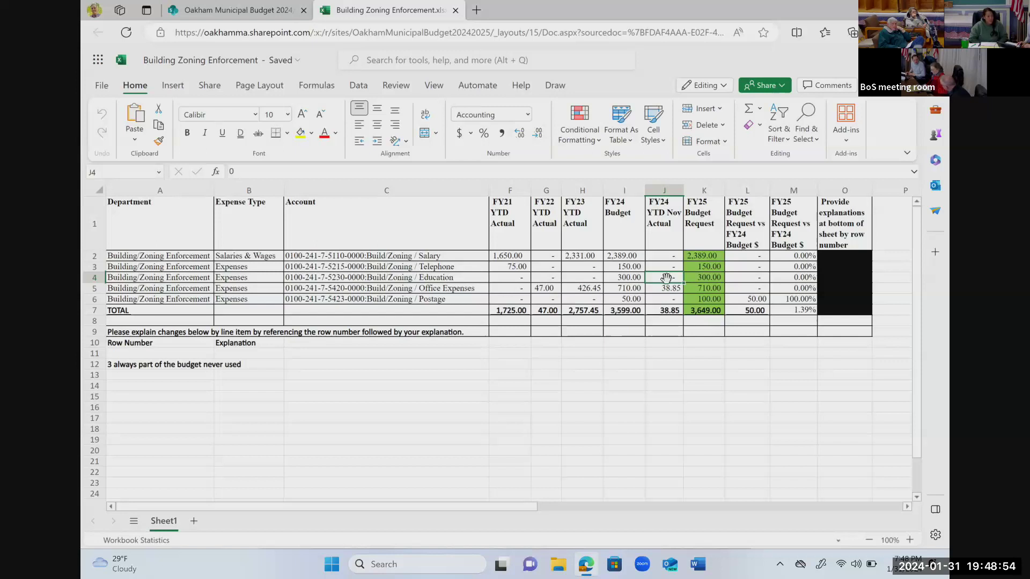
{"action": "left_click", "coordinate": [666, 406]}
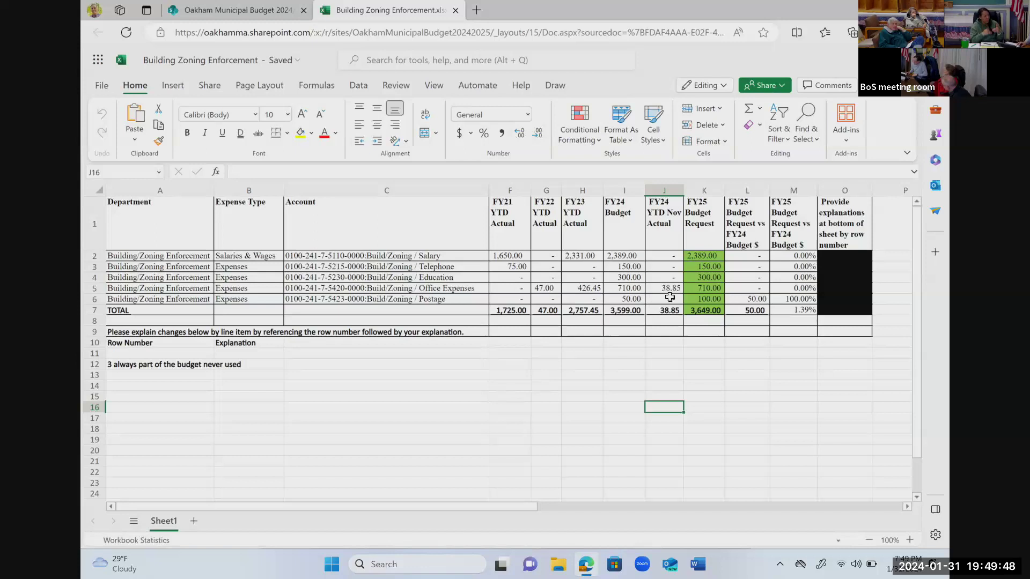
{"action": "left_click", "coordinate": [699, 293]}
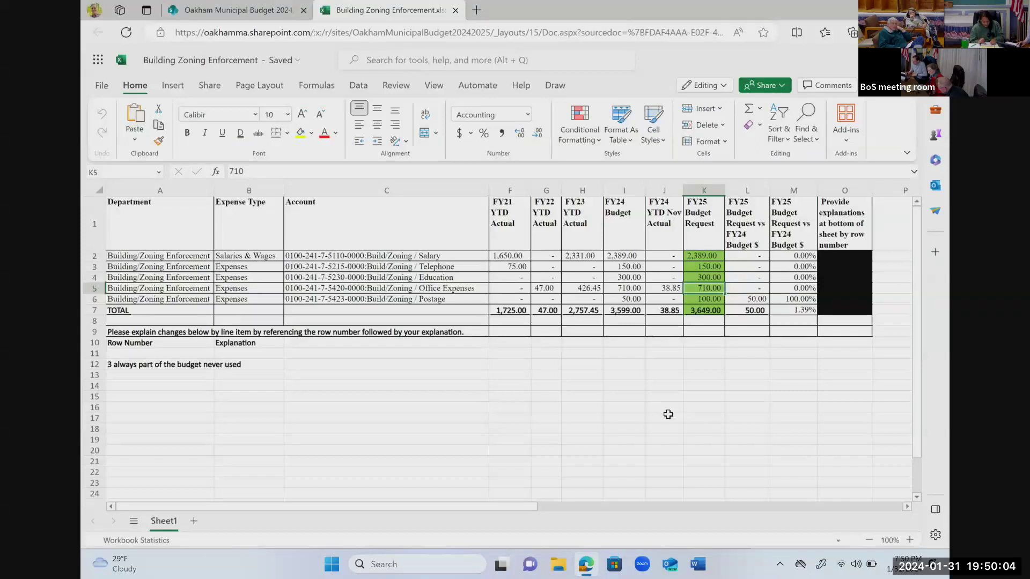
{"action": "left_click", "coordinate": [696, 383]}
{"action": "left_click", "coordinate": [706, 288]}
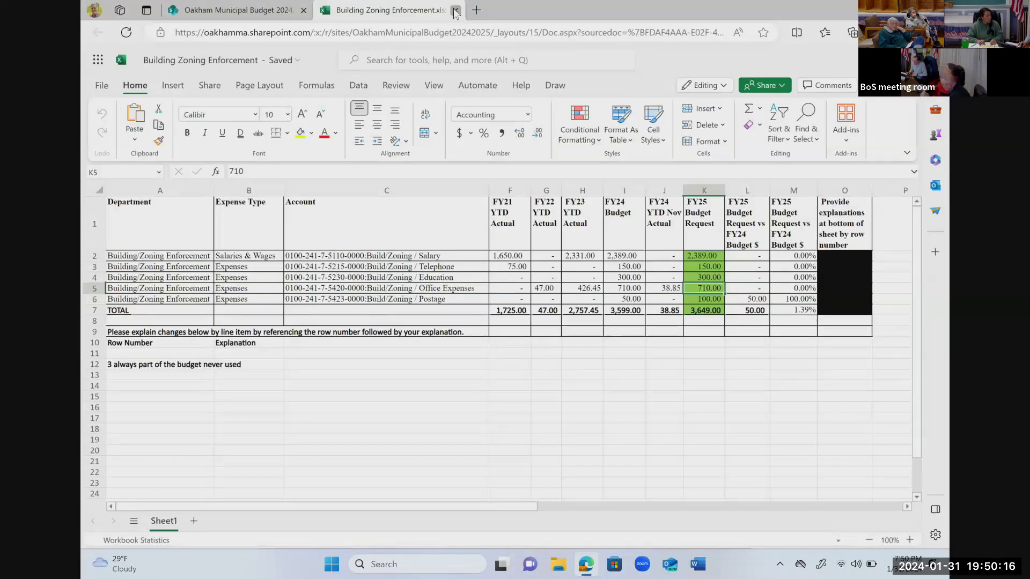
{"action": "key", "text": "ctrl+w"}
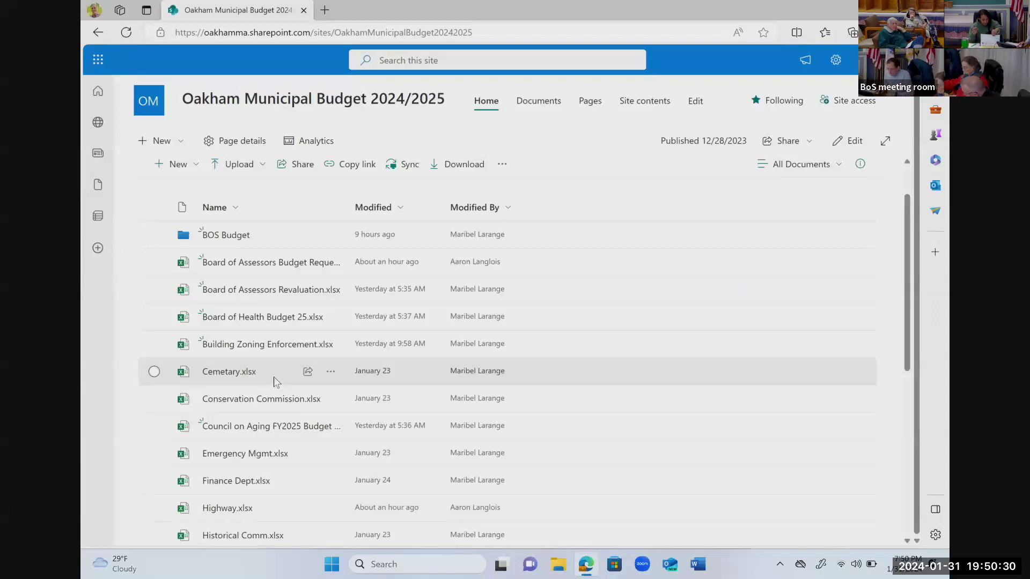
Step: Open Cemetary.xlsx and look over the FY25 Budget Request and FY25-versus-FY24 difference columns
{"action": "left_click", "coordinate": [227, 369]}
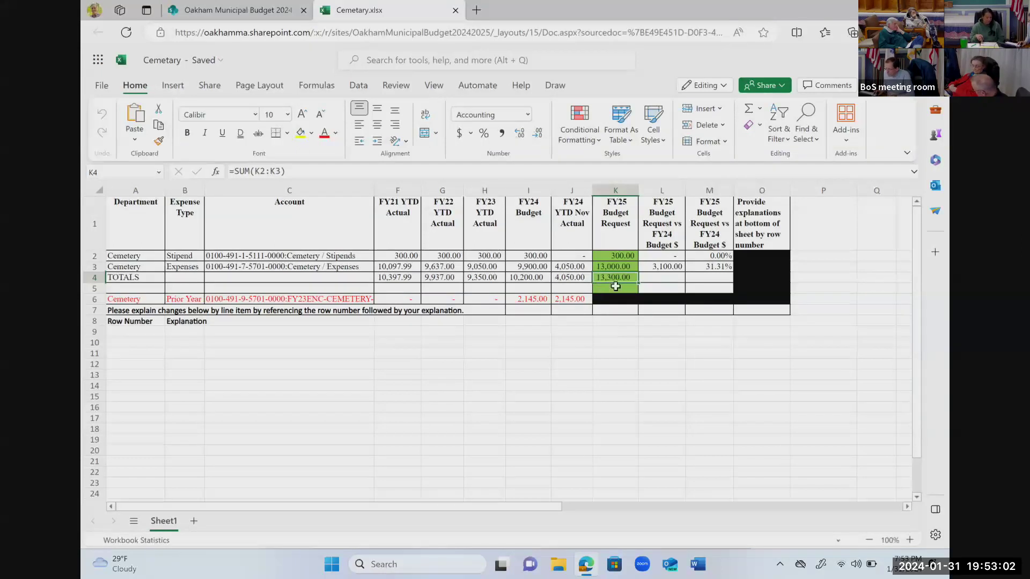
{"action": "left_click", "coordinate": [615, 288]}
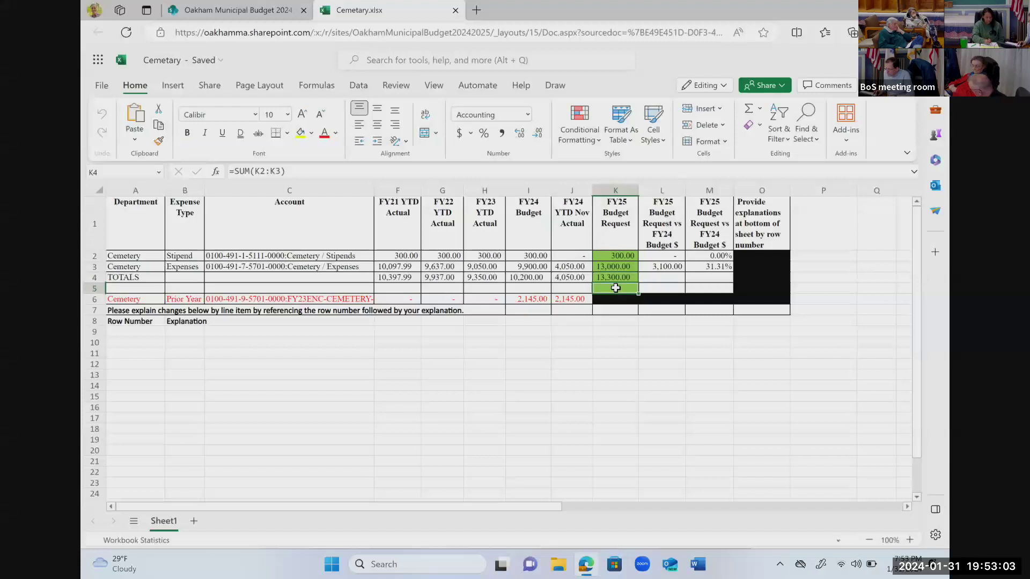
{"action": "left_click", "coordinate": [674, 287]}
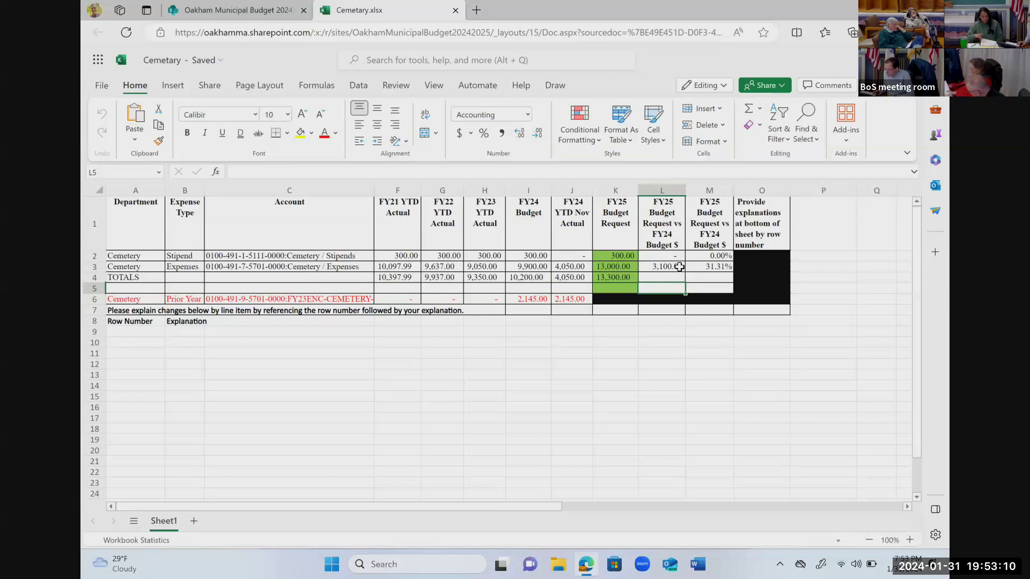
Step: Fill the dollar-difference formula from the Cemetery Expenses row in L3 down into the TOTALS row at L4, and close the workbook
{"action": "left_click", "coordinate": [679, 267]}
{"action": "left_click_drag", "start_coordinate": [685, 273], "coordinate": [687, 281]}
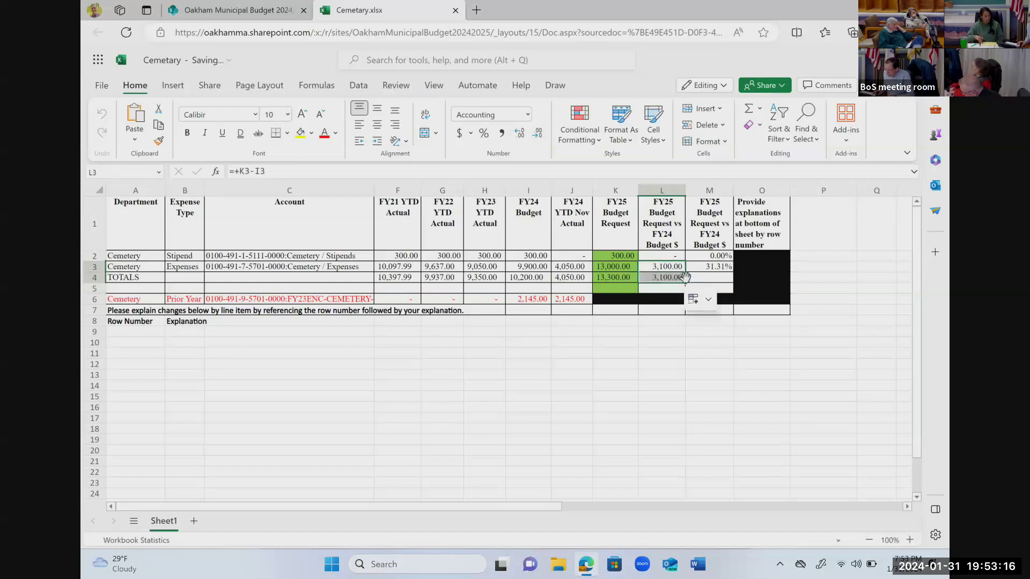
{"action": "left_click", "coordinate": [693, 278]}
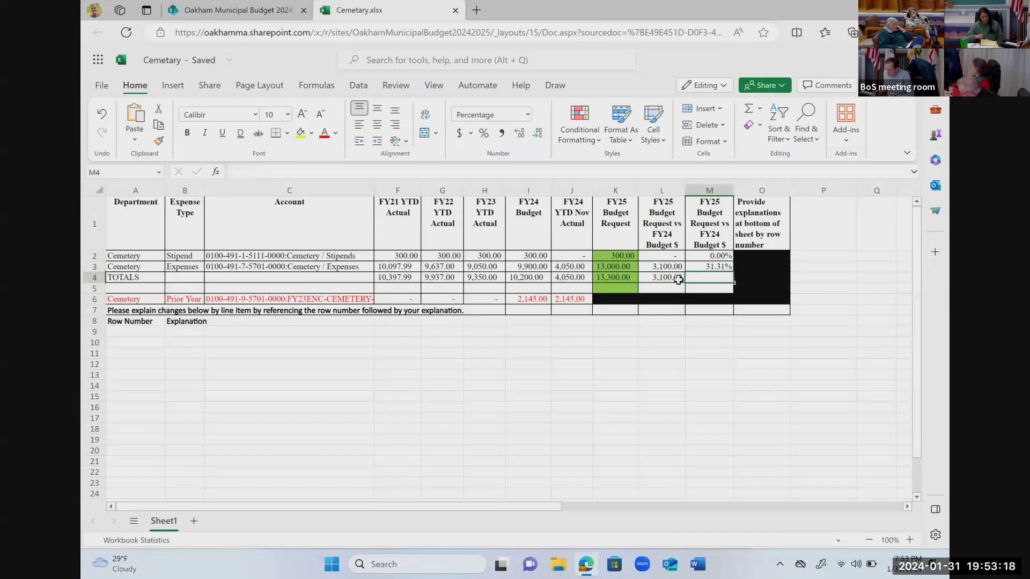
{"action": "left_click", "coordinate": [455, 11]}
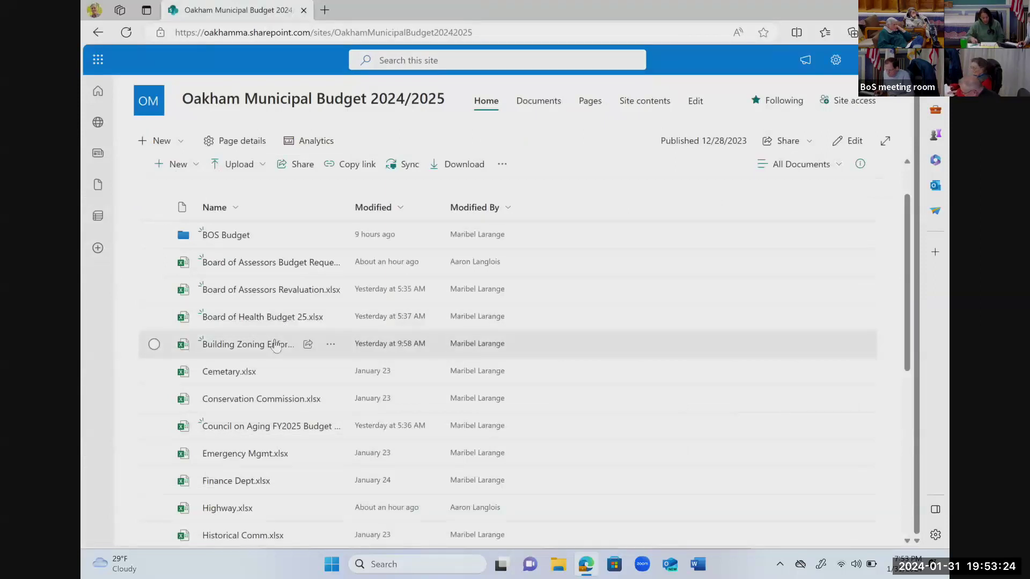
Step: Open the Council on Aging FY2025 Budget workbook and review its FY24 Budget column and the dollar differences to the FY25 requests
{"action": "scroll", "coordinate": [273, 344], "scroll_direction": "down", "scroll_amount": 3}
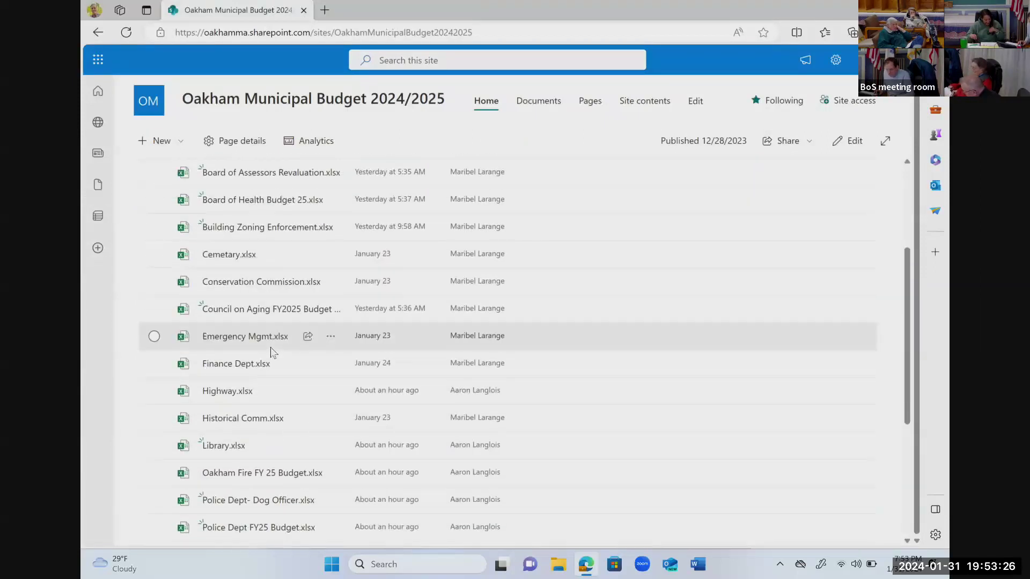
{"action": "left_click", "coordinate": [250, 310]}
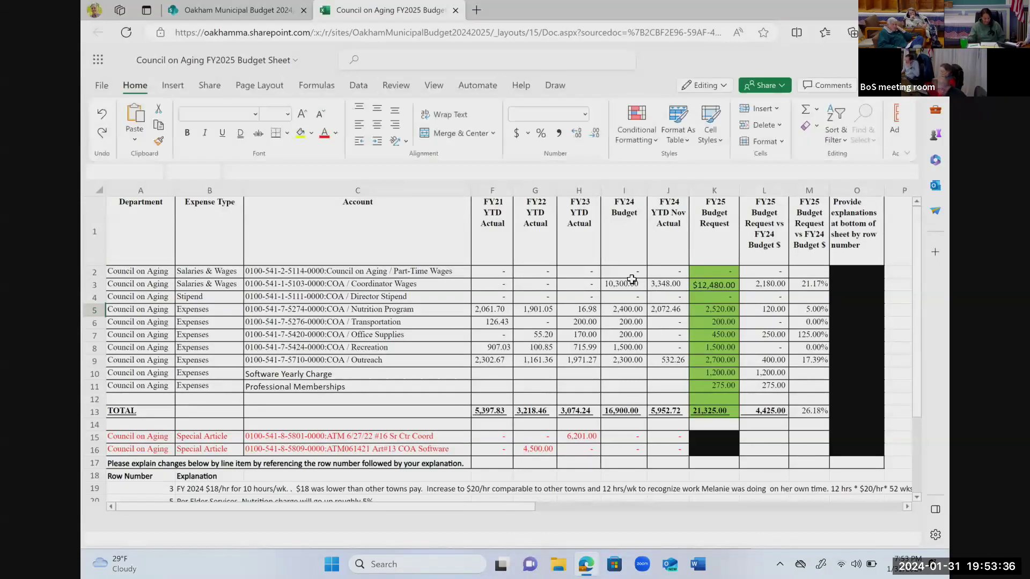
{"action": "left_click_drag", "start_coordinate": [632, 274], "coordinate": [632, 374]}
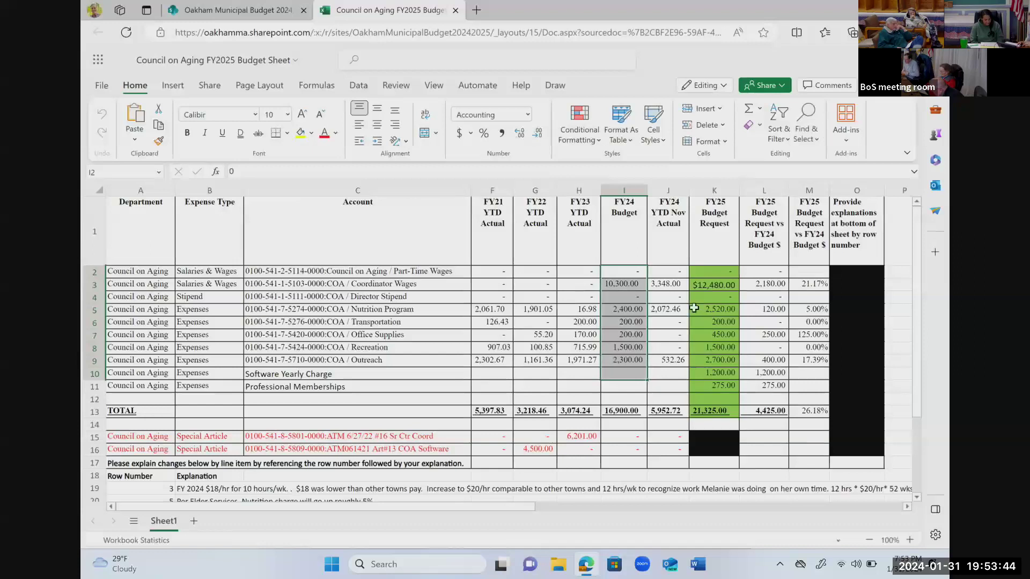
{"action": "left_click", "coordinate": [645, 310]}
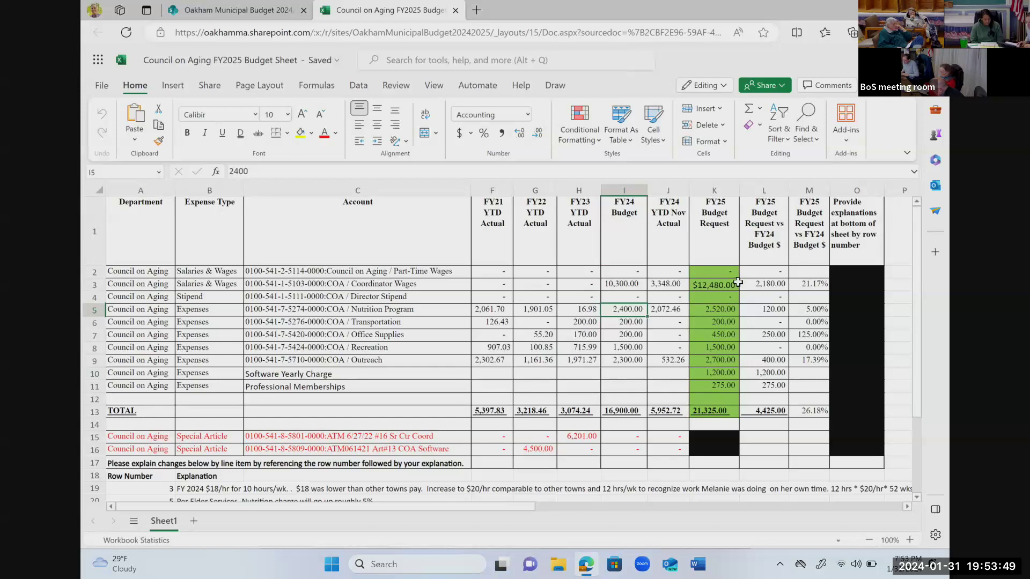
{"action": "left_click", "coordinate": [763, 274]}
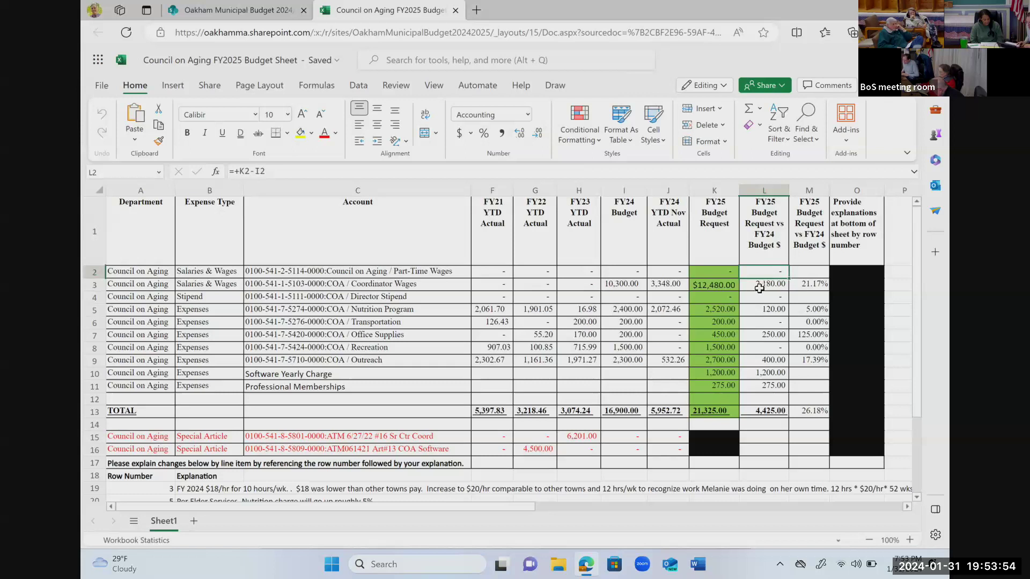
Step: Set the FY25 budget request for COA / Coordinator Wages in K3 to 10300
{"action": "scroll", "coordinate": [542, 383], "scroll_direction": "down", "scroll_amount": 2}
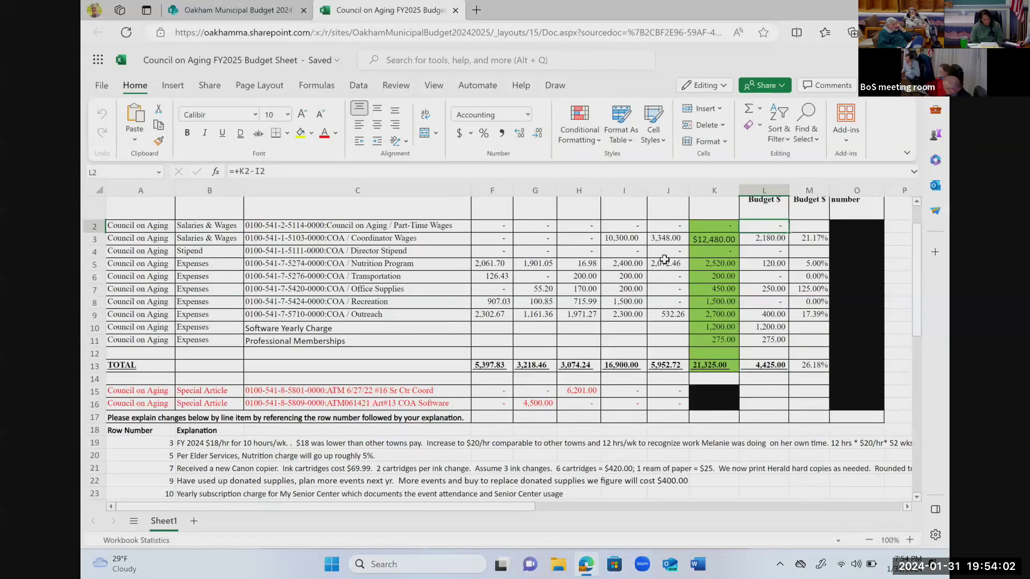
{"action": "left_click", "coordinate": [717, 240]}
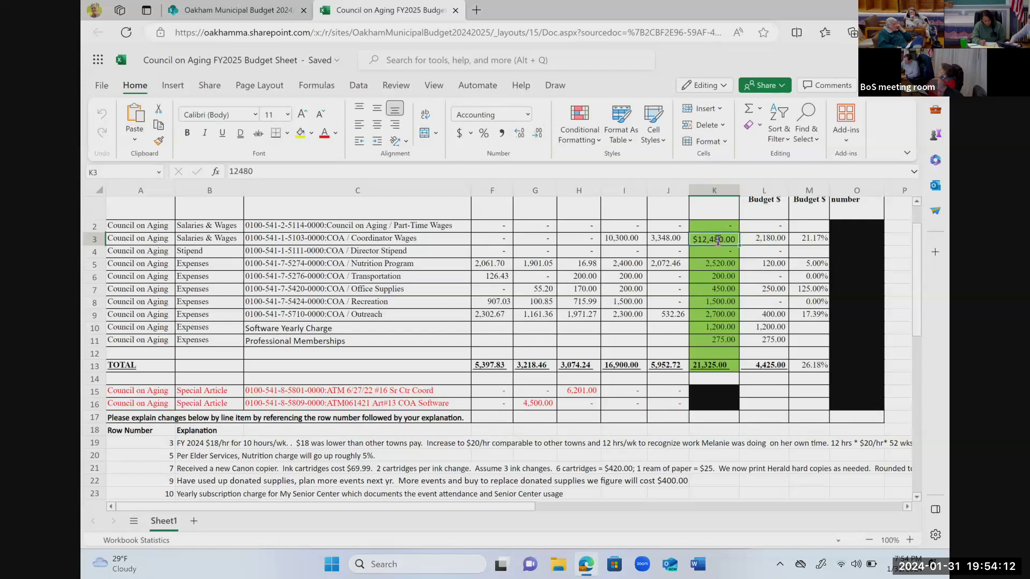
{"action": "type", "text": "10,300"}
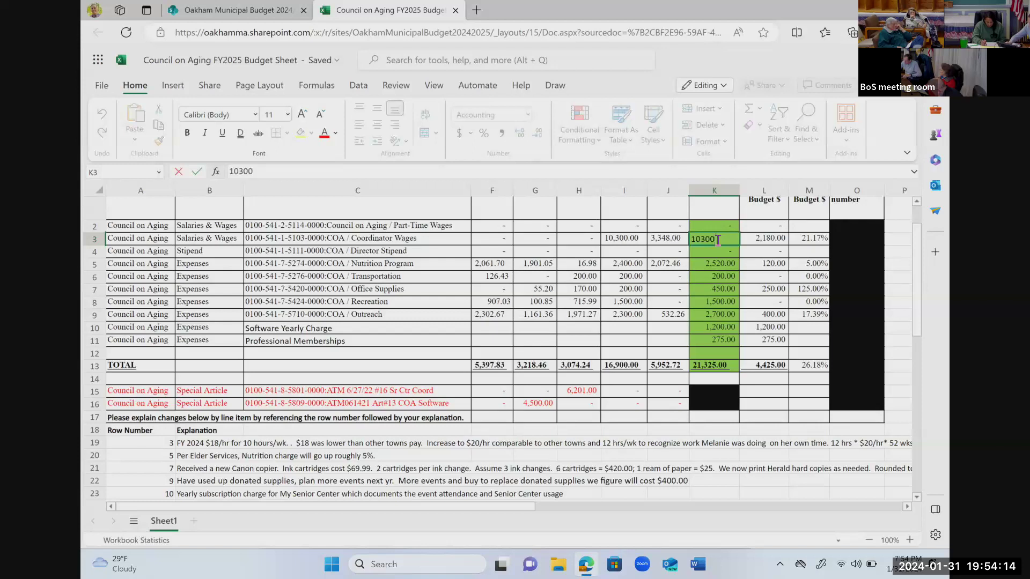
{"action": "key", "text": "Return"}
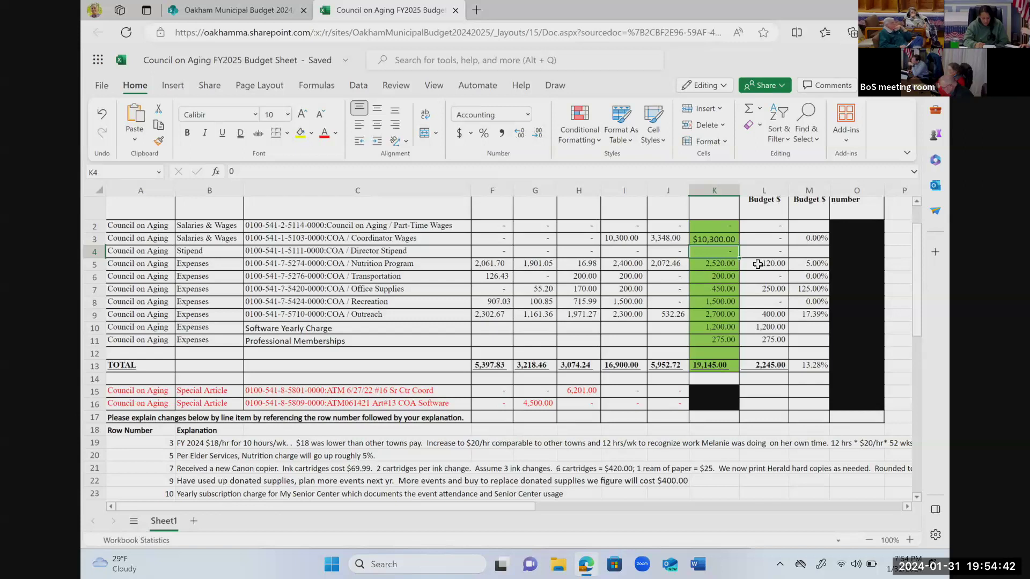
Step: Compare the Nutrition Program line's FY23 actual, FY24 budget and FY24 November actual with its FY25 request difference
{"action": "left_click", "coordinate": [757, 264]}
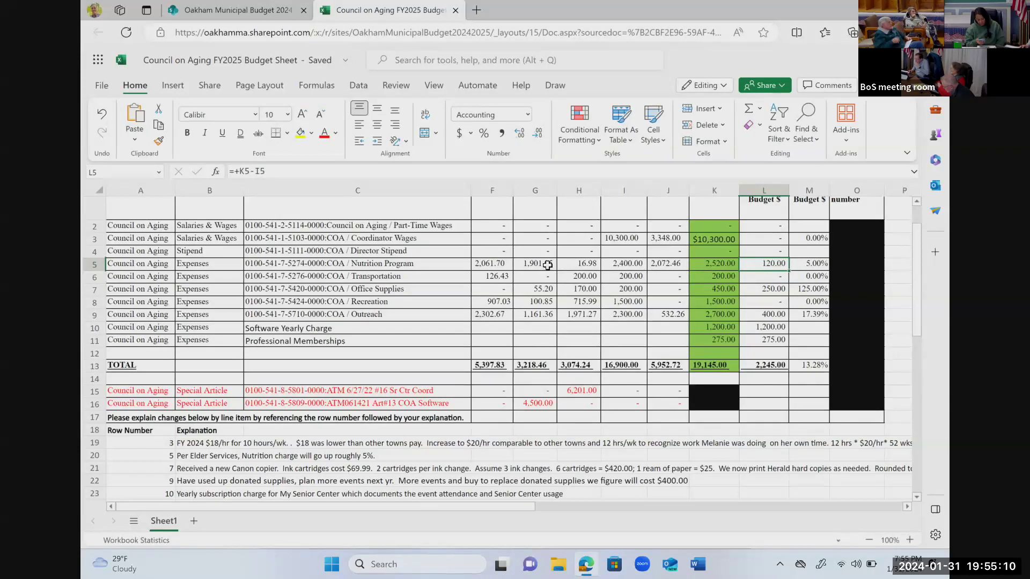
{"action": "scroll", "coordinate": [493, 265], "scroll_direction": "up", "scroll_amount": 1}
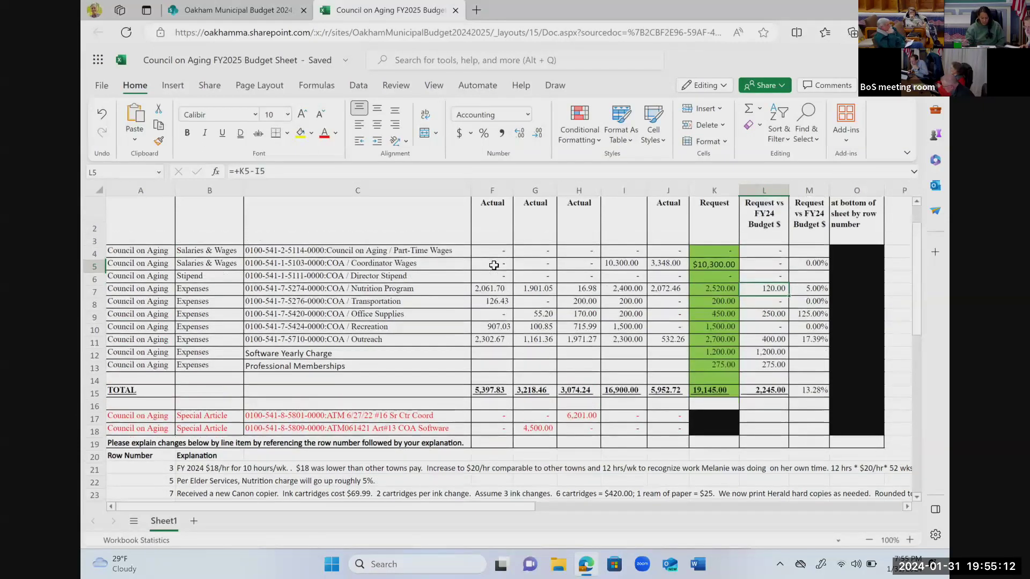
{"action": "scroll", "coordinate": [493, 265], "scroll_direction": "up", "scroll_amount": 1}
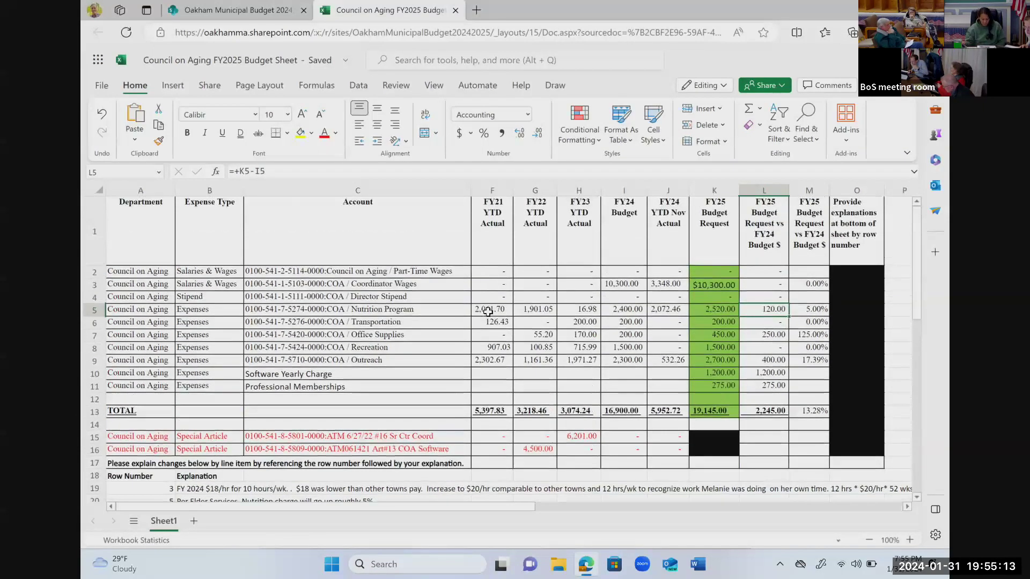
{"action": "left_click", "coordinate": [585, 310]}
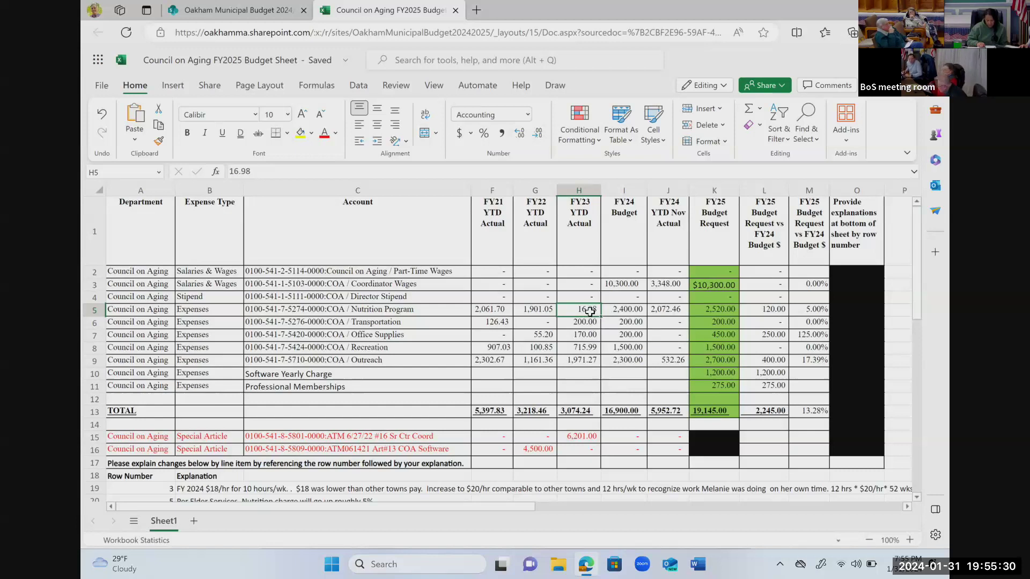
{"action": "left_click", "coordinate": [621, 310]}
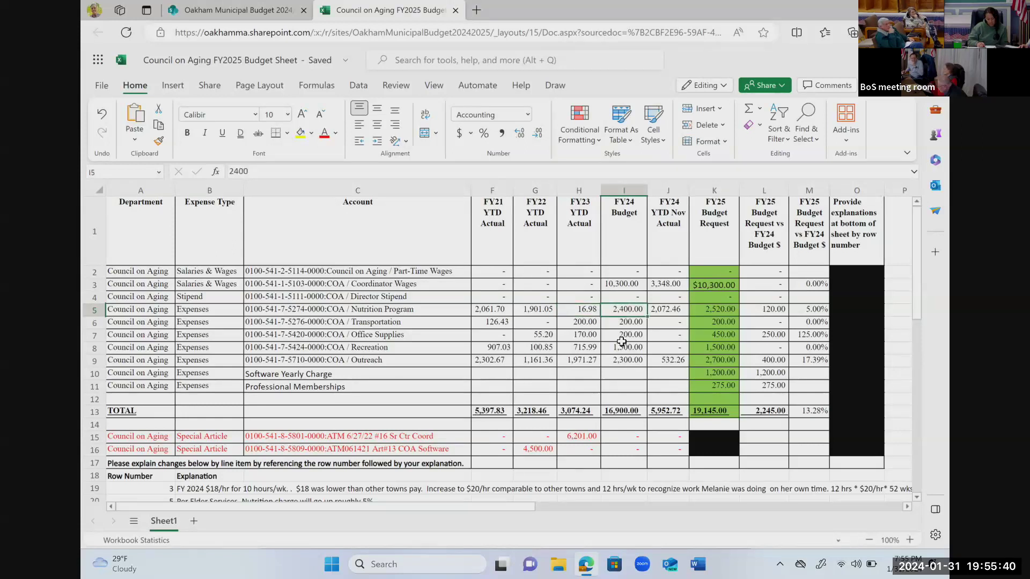
{"action": "left_click", "coordinate": [666, 313]}
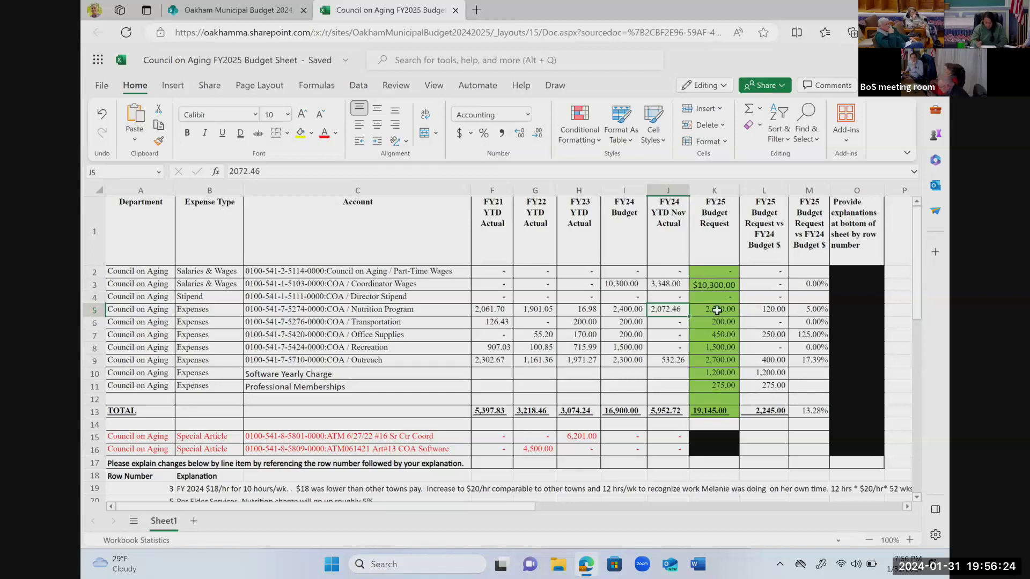
Step: Review the Office Supplies and Outreach requests together with the explanations by row number below the Council on Aging table
{"action": "left_click", "coordinate": [697, 334]}
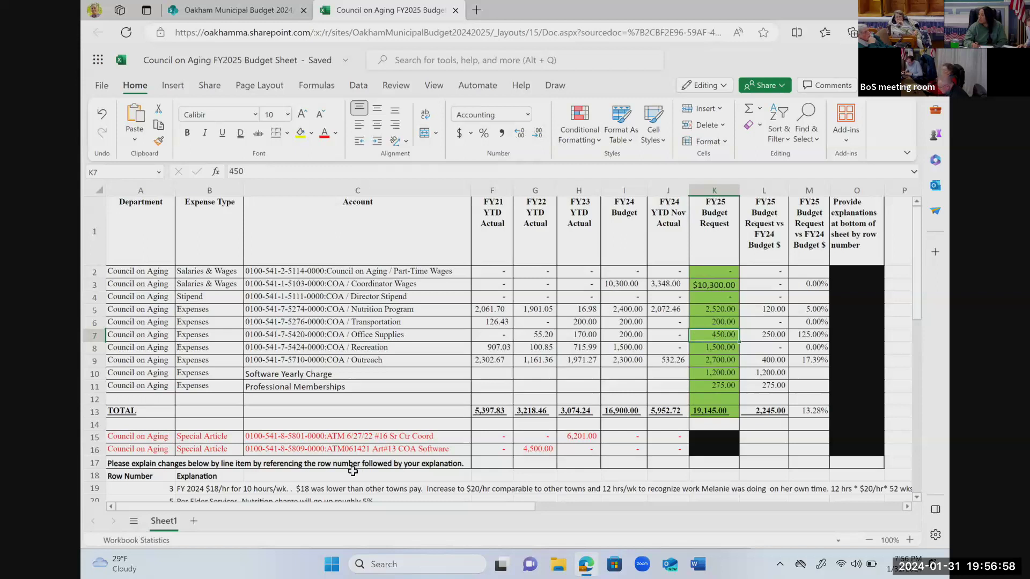
{"action": "scroll", "coordinate": [353, 468], "scroll_direction": "down", "scroll_amount": 3}
{"action": "scroll", "coordinate": [353, 468], "scroll_direction": "down", "scroll_amount": 1}
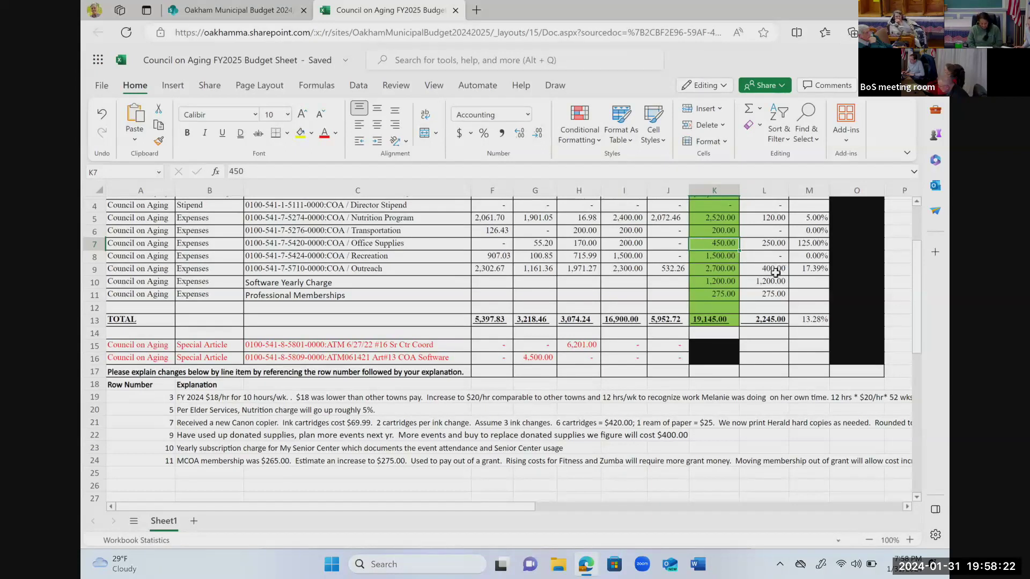
{"action": "left_click", "coordinate": [629, 267]}
{"action": "left_click", "coordinate": [769, 267]}
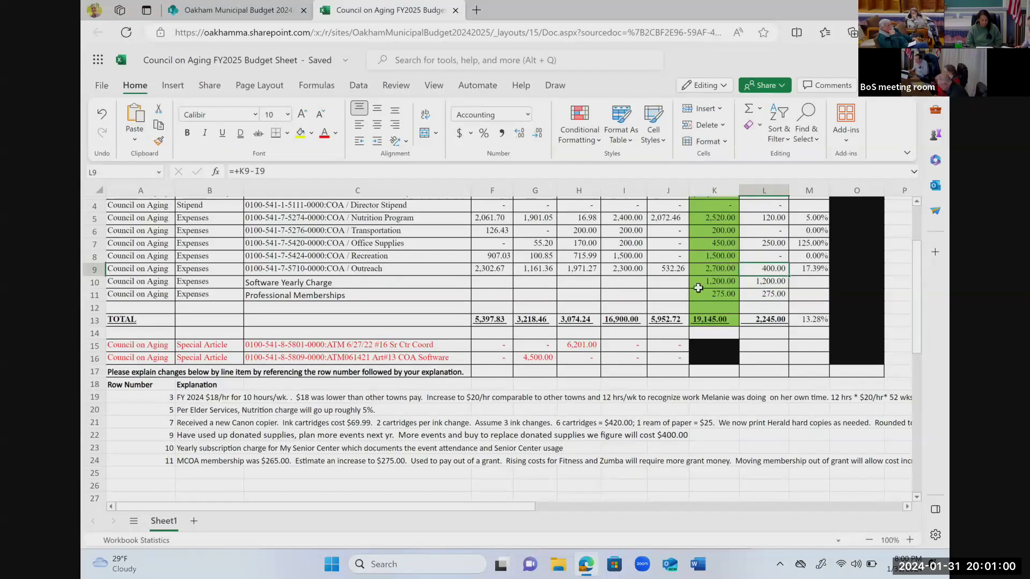
{"action": "left_click", "coordinate": [375, 397]}
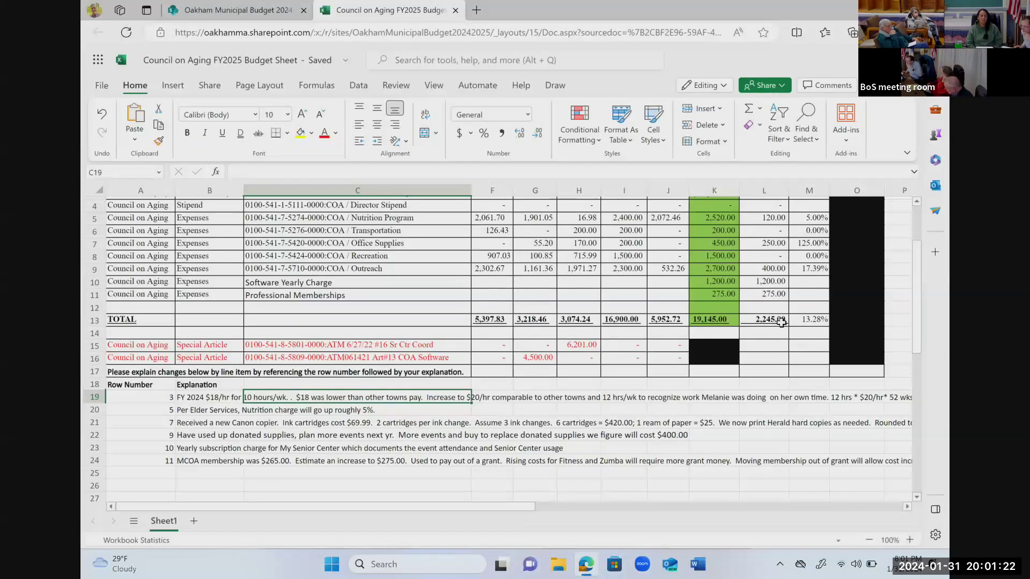
{"action": "scroll", "coordinate": [781, 321], "scroll_direction": "up", "scroll_amount": 2}
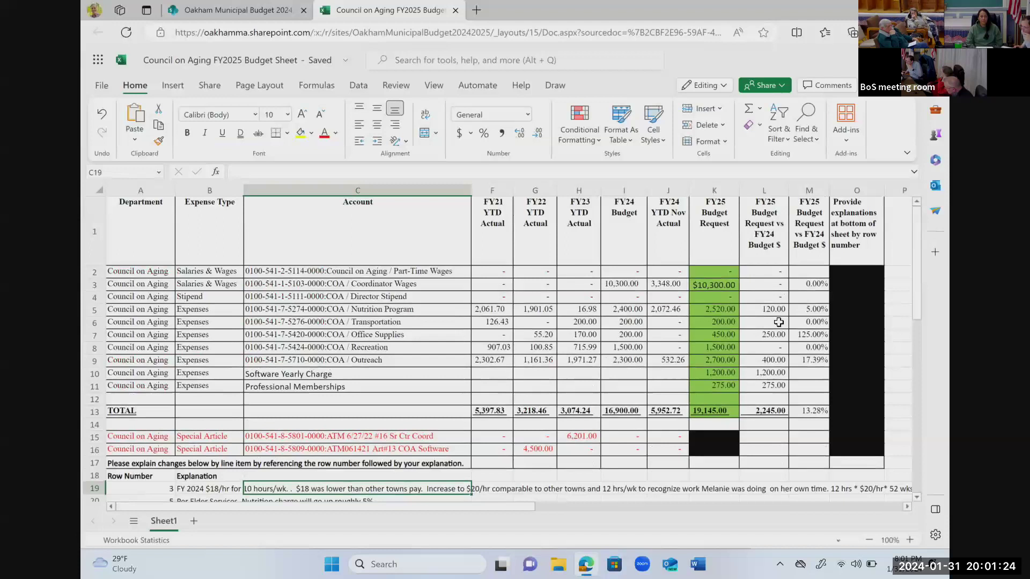
Step: Set the FY25 budget request for COA / Outreach in K9 to 2300, check the total difference, and close the Council on Aging workbook
{"action": "left_click", "coordinate": [772, 413]}
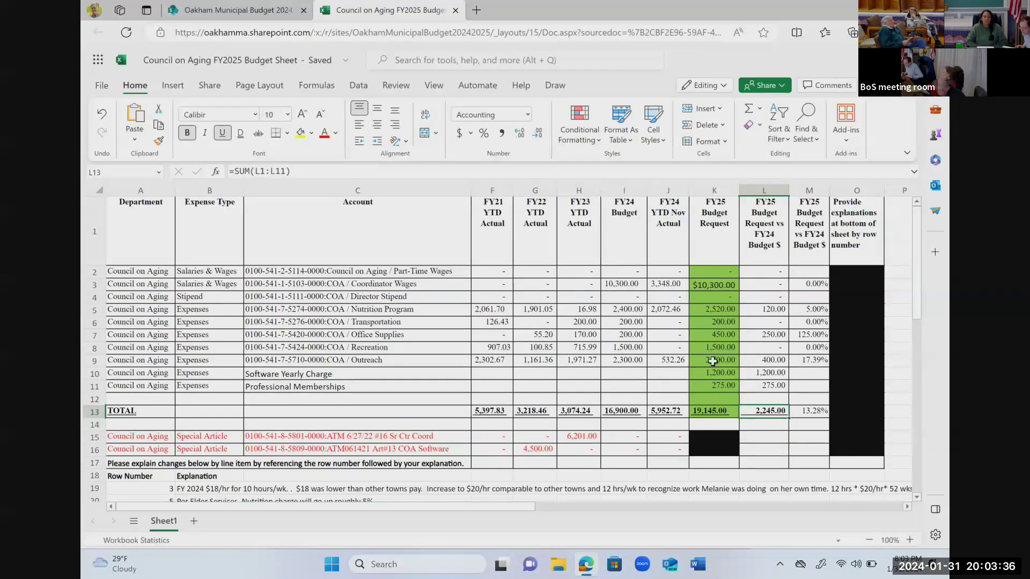
{"action": "left_click", "coordinate": [733, 361]}
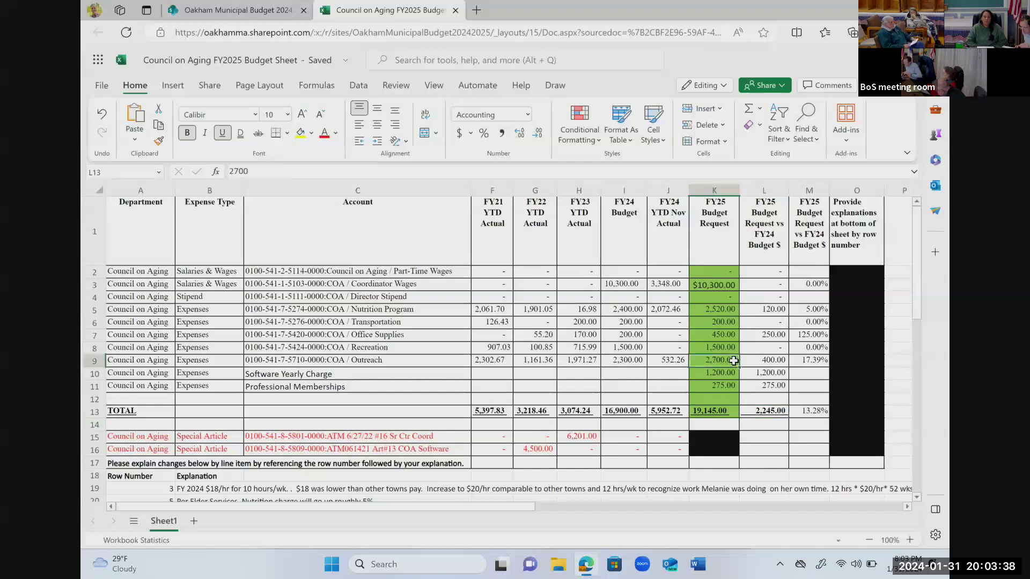
{"action": "type", "text": "2300"}
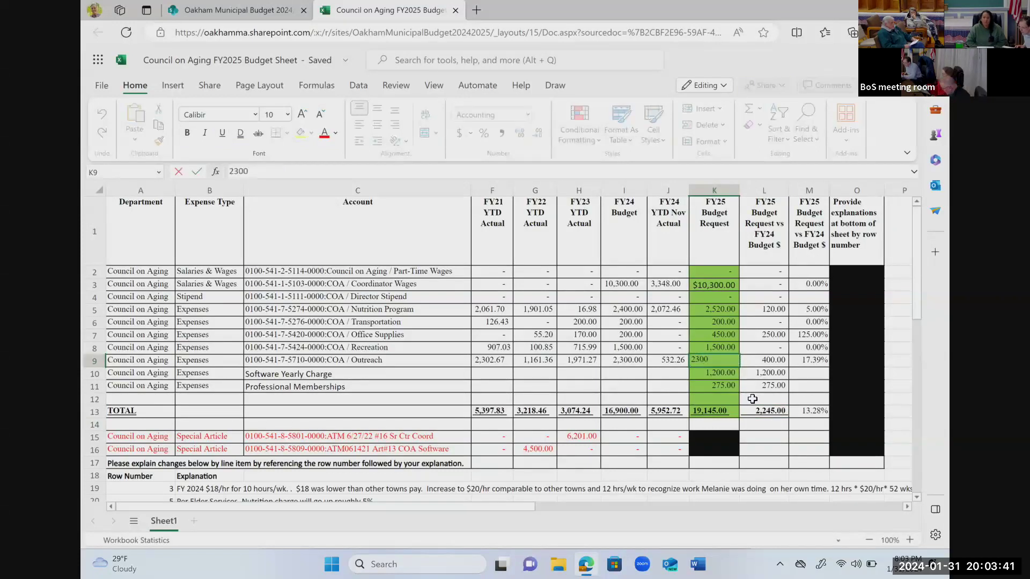
{"action": "key", "text": "Return"}
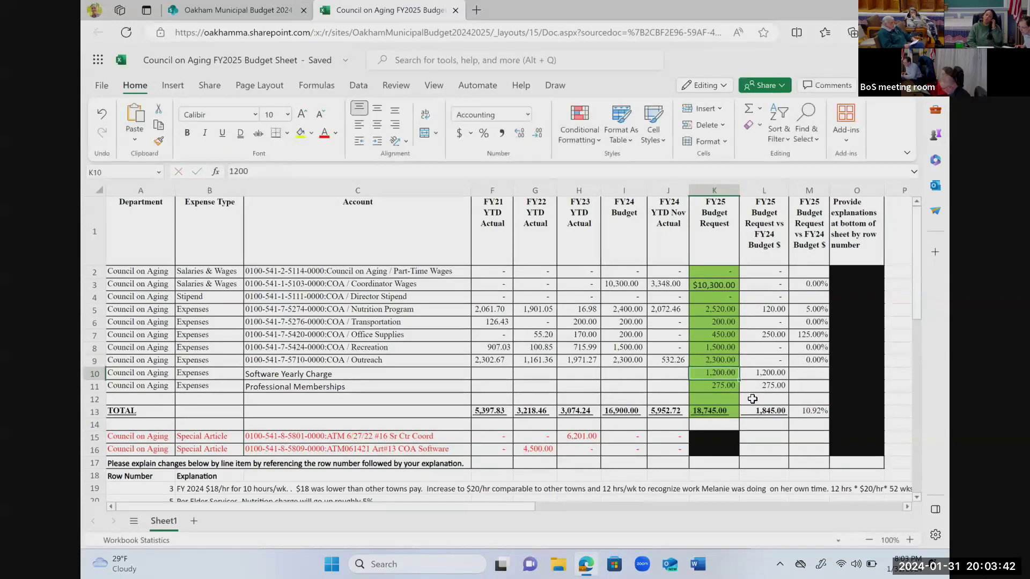
{"action": "left_click", "coordinate": [780, 413]}
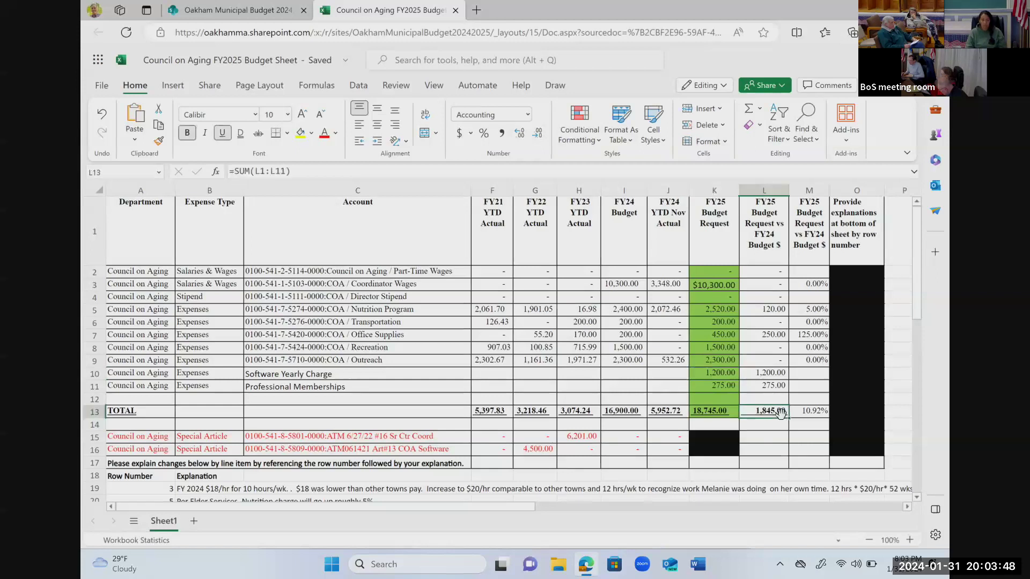
{"action": "scroll", "coordinate": [711, 427], "scroll_direction": "down", "scroll_amount": 3}
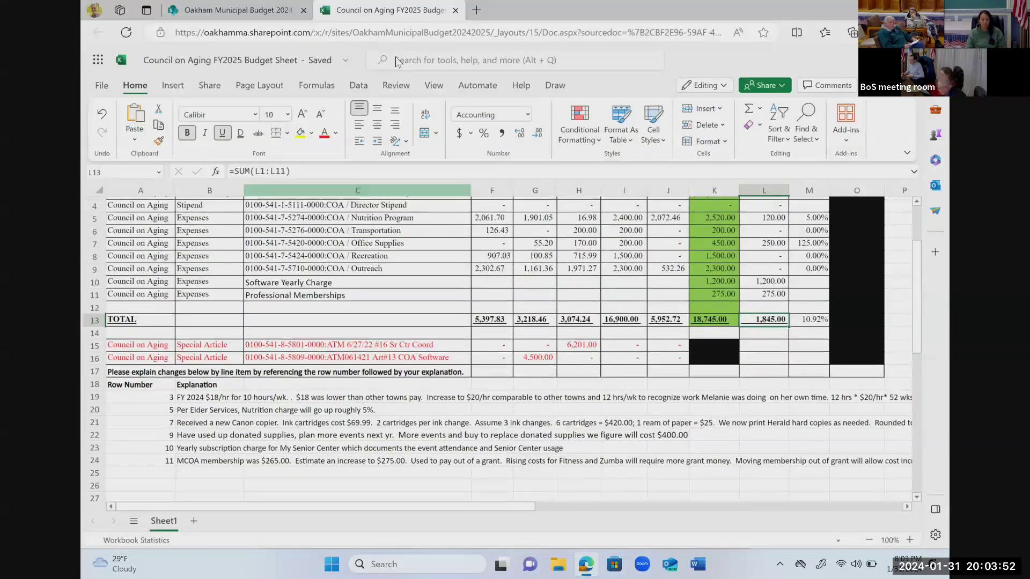
{"action": "left_click", "coordinate": [454, 10]}
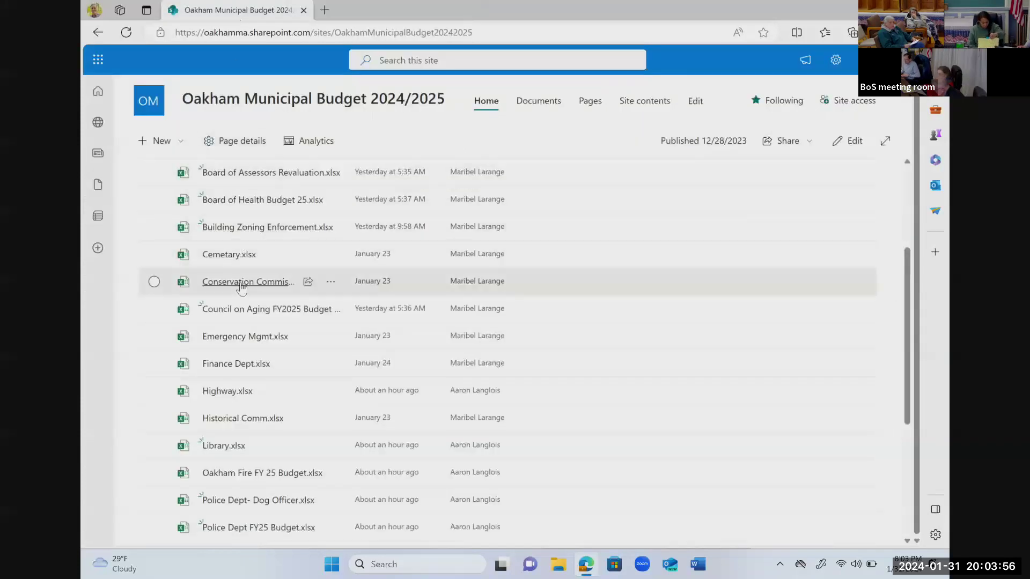
Step: Open Conservation Commission.xlsx and check the FY25 request for the Dues line against its FY24 budget
{"action": "left_click", "coordinate": [234, 282]}
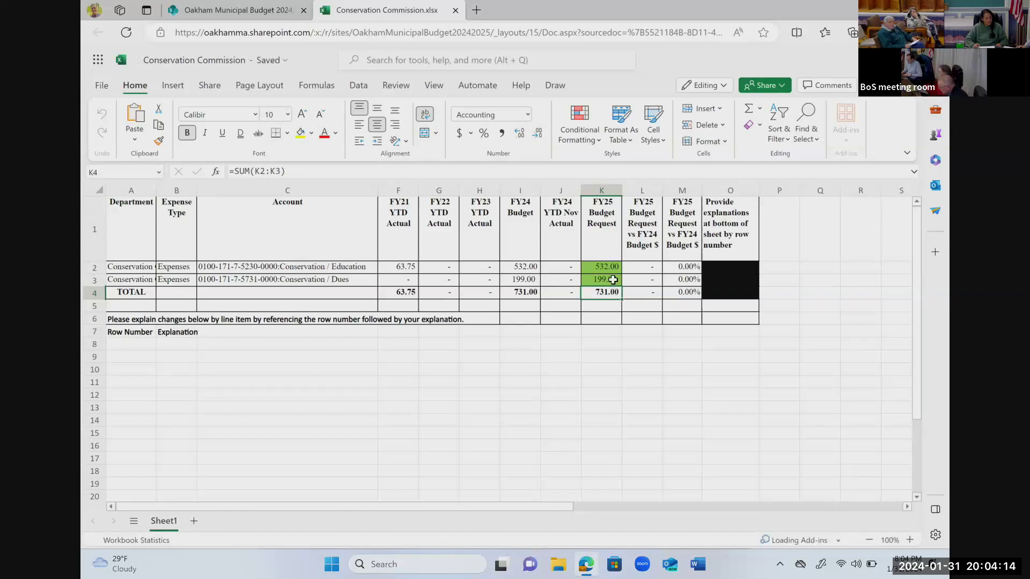
{"action": "left_click", "coordinate": [612, 279]}
{"action": "left_click", "coordinate": [630, 281]}
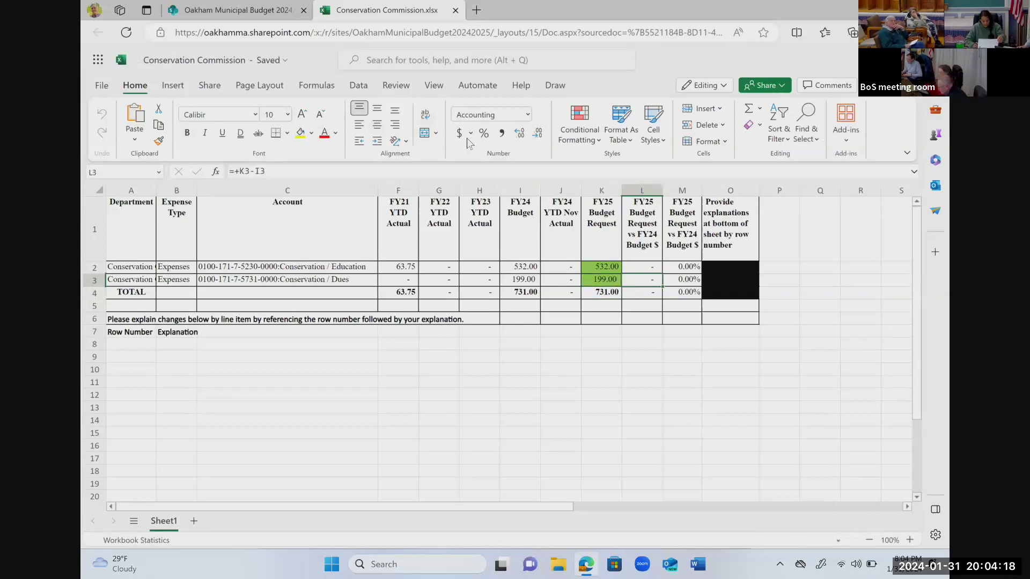
Step: Close the Conservation Commission workbook and review the FY25 requests in Emergency Mgmt.xlsx and Finance Dept.xlsx, closing each one
{"action": "left_click", "coordinate": [455, 11]}
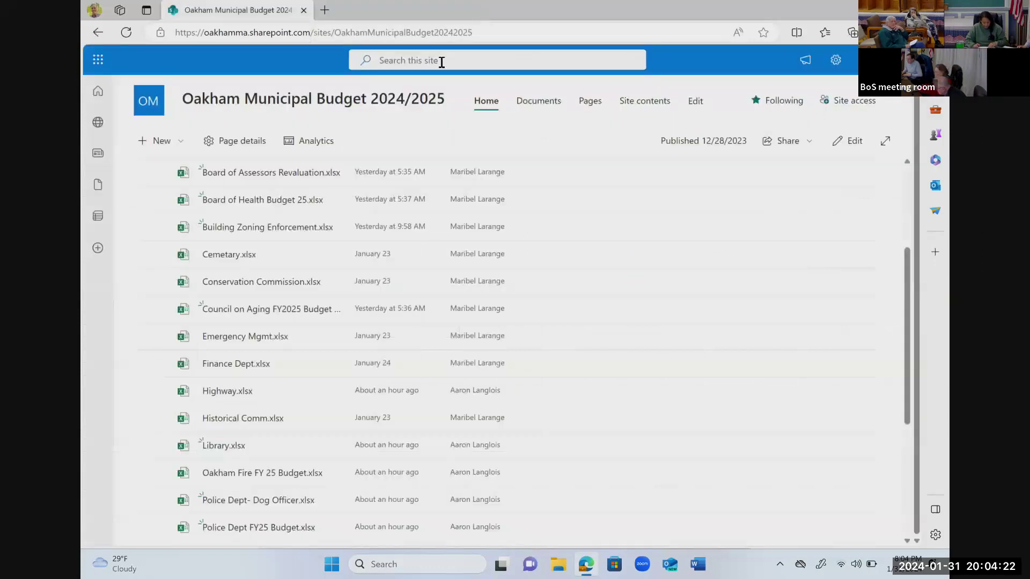
{"action": "left_click", "coordinate": [244, 337]}
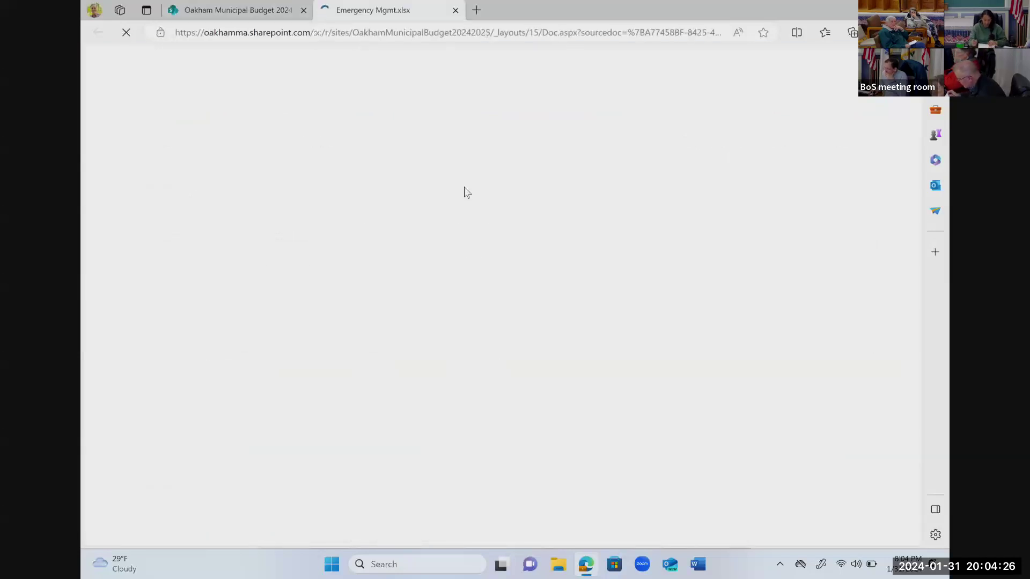
{"action": "left_click", "coordinate": [456, 11]}
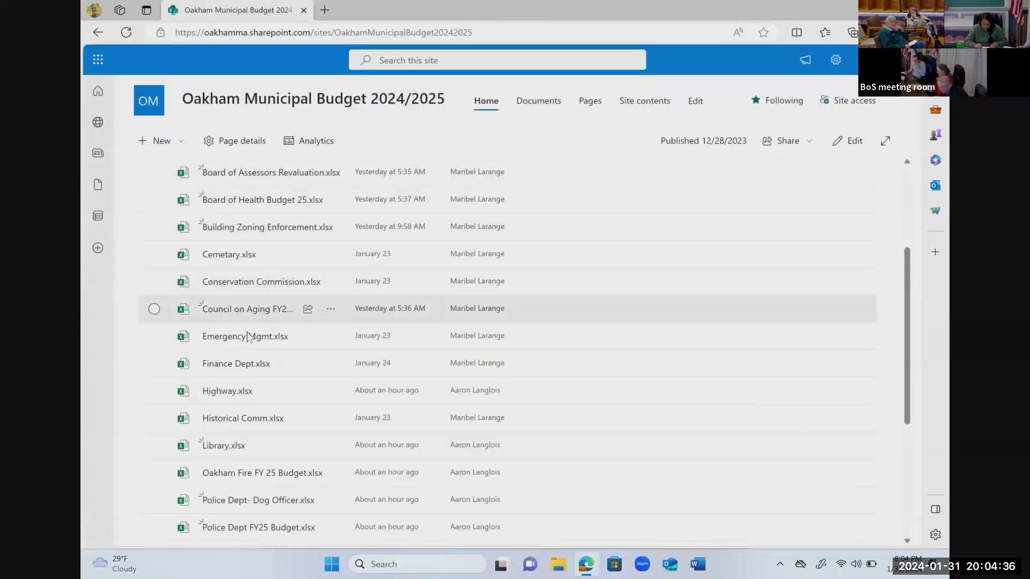
{"action": "left_click", "coordinate": [226, 365]}
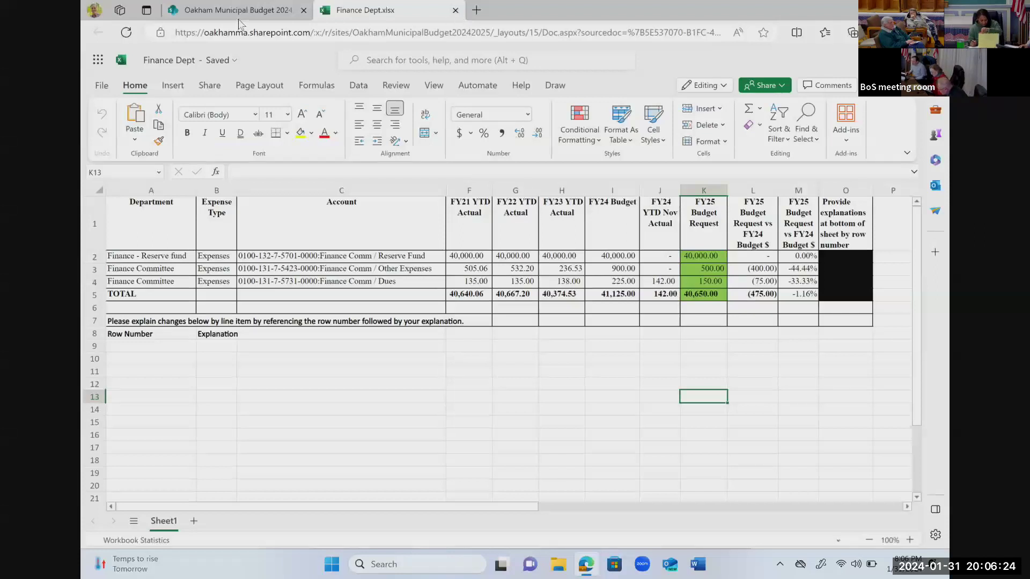
{"action": "key", "text": "ctrl+w"}
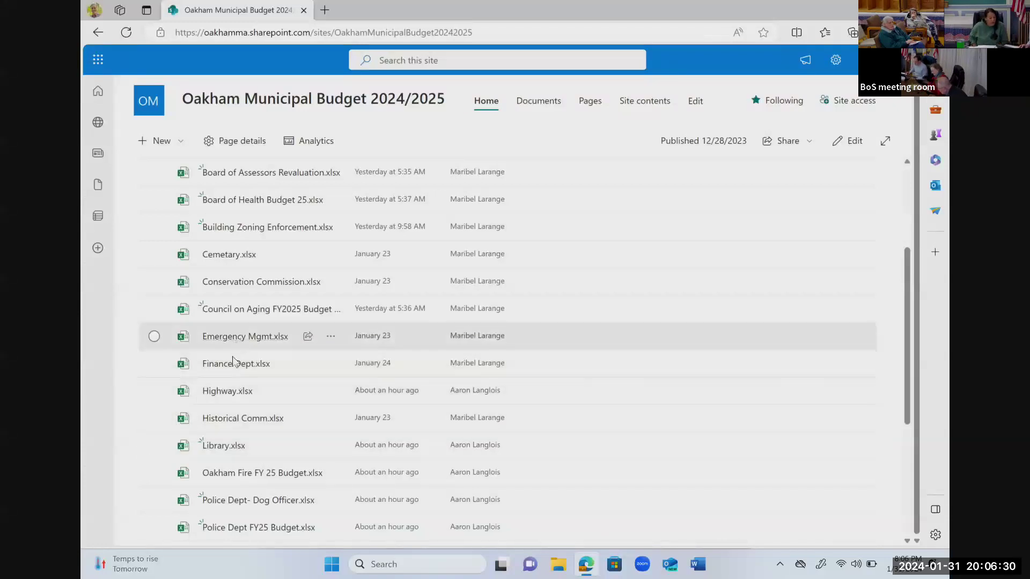
Step: Review the FY25 requests in Oakham Fire FY 25 Budget.xlsx alongside their account names and explanations, and close the workbook
{"action": "left_click", "coordinate": [231, 473]}
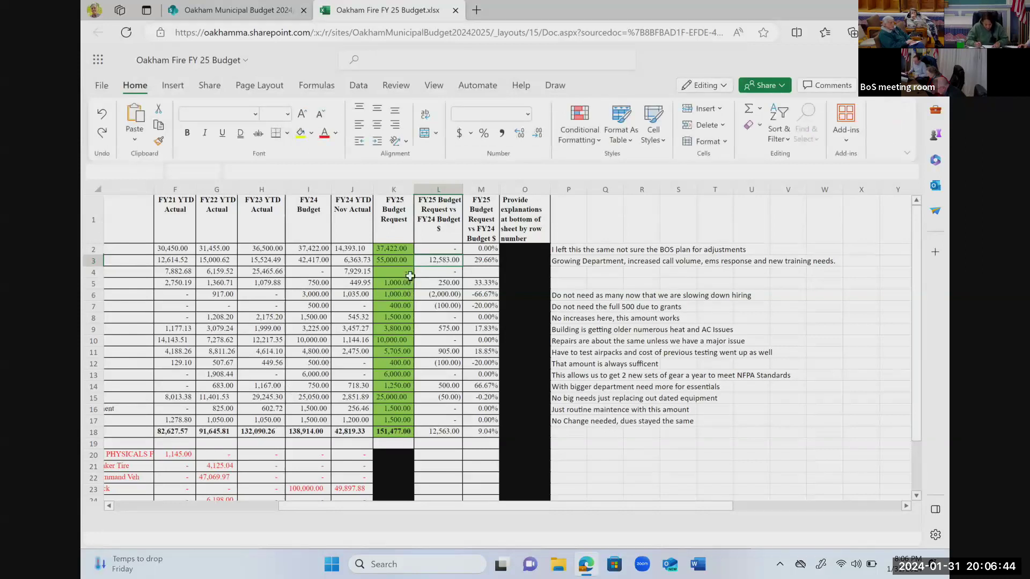
{"action": "scroll", "coordinate": [424, 271], "scroll_direction": "down", "scroll_amount": 1}
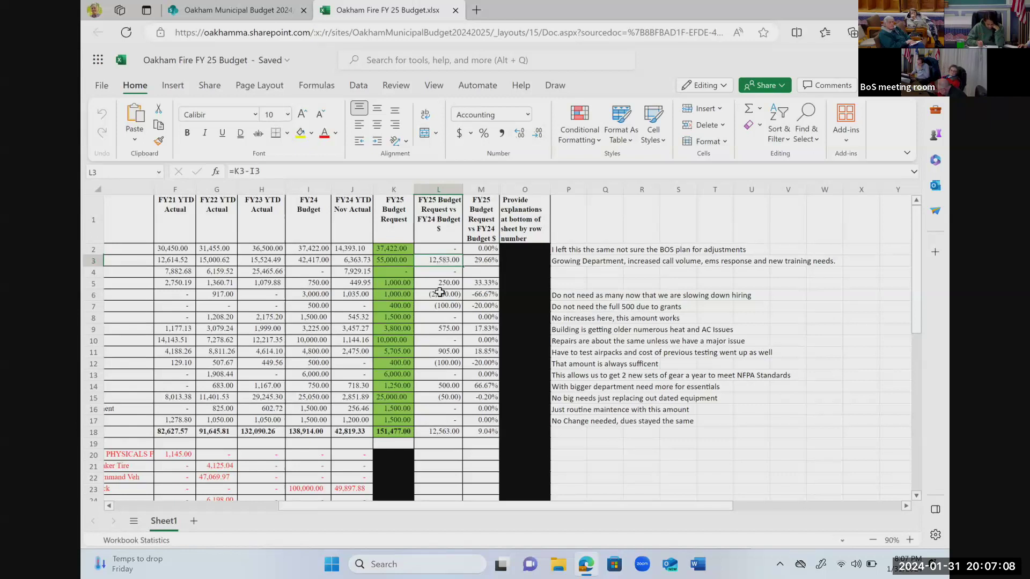
{"action": "left_click_drag", "start_coordinate": [484, 510], "coordinate": [394, 515]}
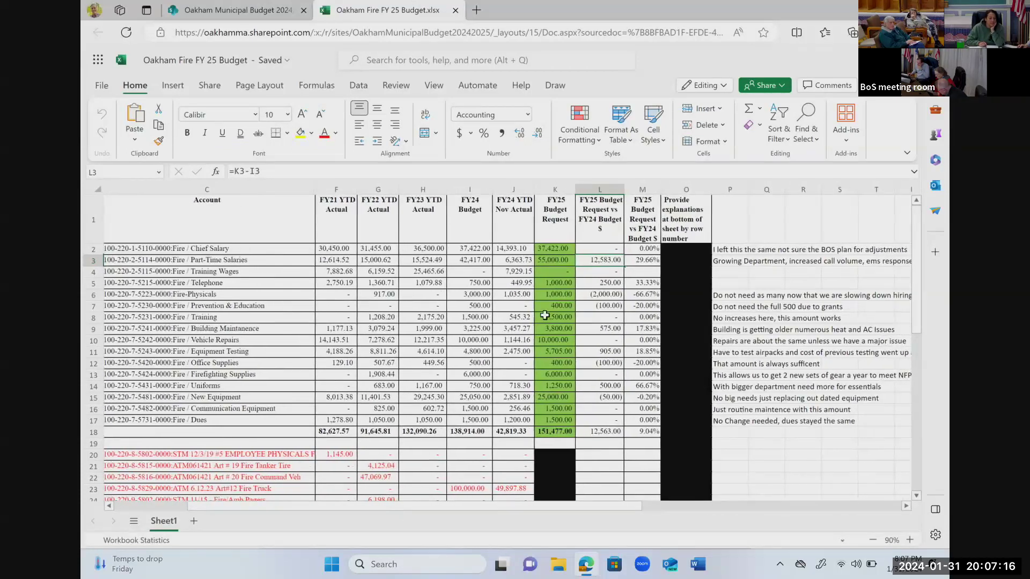
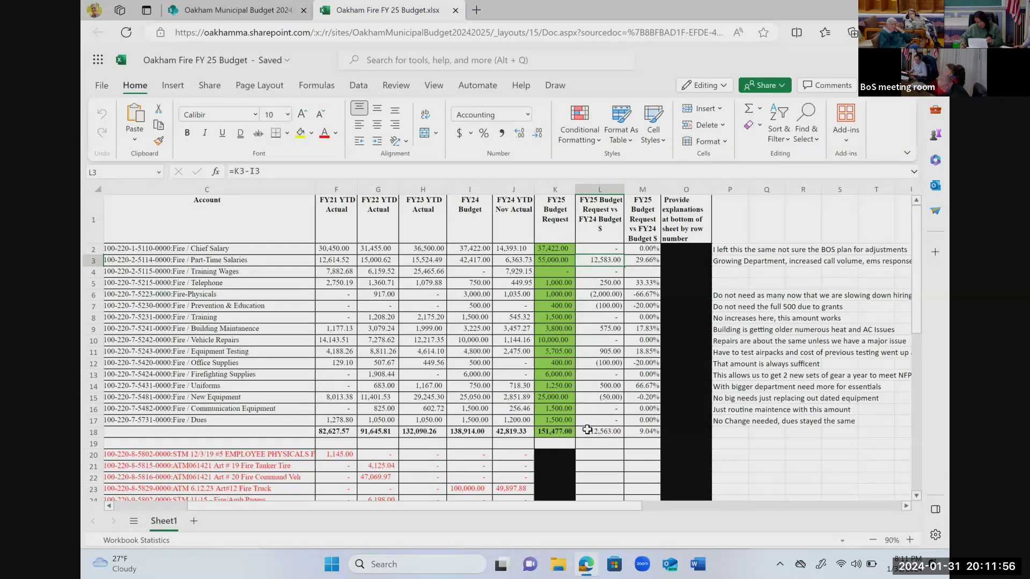
{"action": "left_click", "coordinate": [455, 11]}
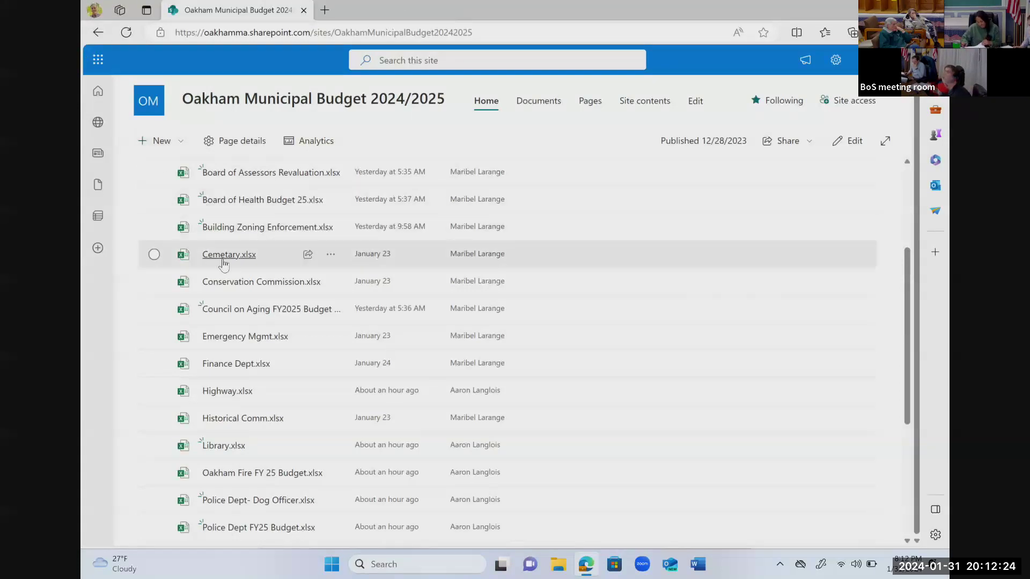
Step: Open Highway.xlsx and examine the FY25 requests for Superintendent Salary and Full Time Wages, including the wages line's FY24 November actual
{"action": "scroll", "coordinate": [223, 266], "scroll_direction": "down", "scroll_amount": 2}
{"action": "scroll", "coordinate": [231, 300], "scroll_direction": "down", "scroll_amount": 3}
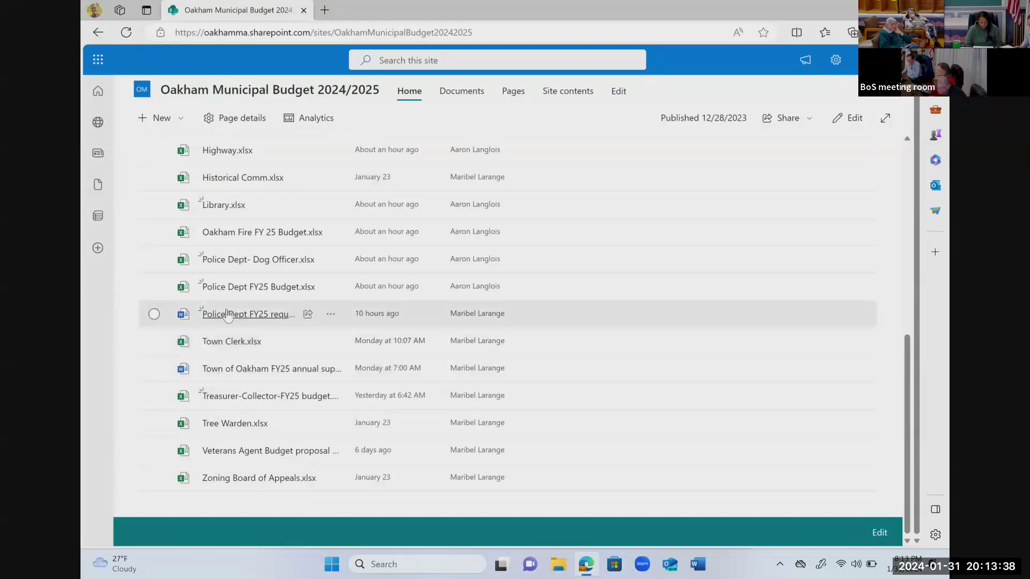
{"action": "scroll", "coordinate": [228, 316], "scroll_direction": "up", "scroll_amount": 3}
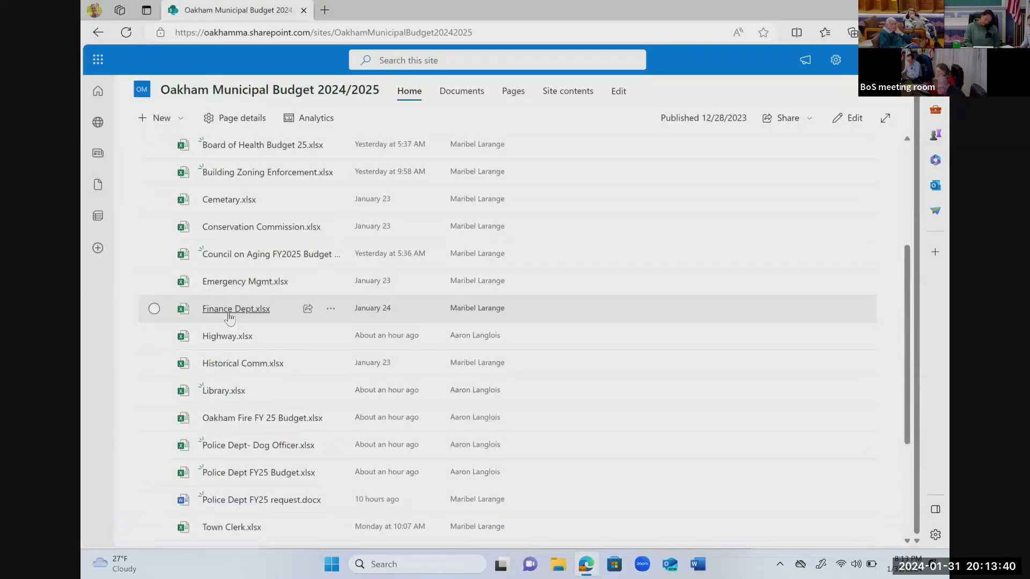
{"action": "left_click", "coordinate": [221, 336]}
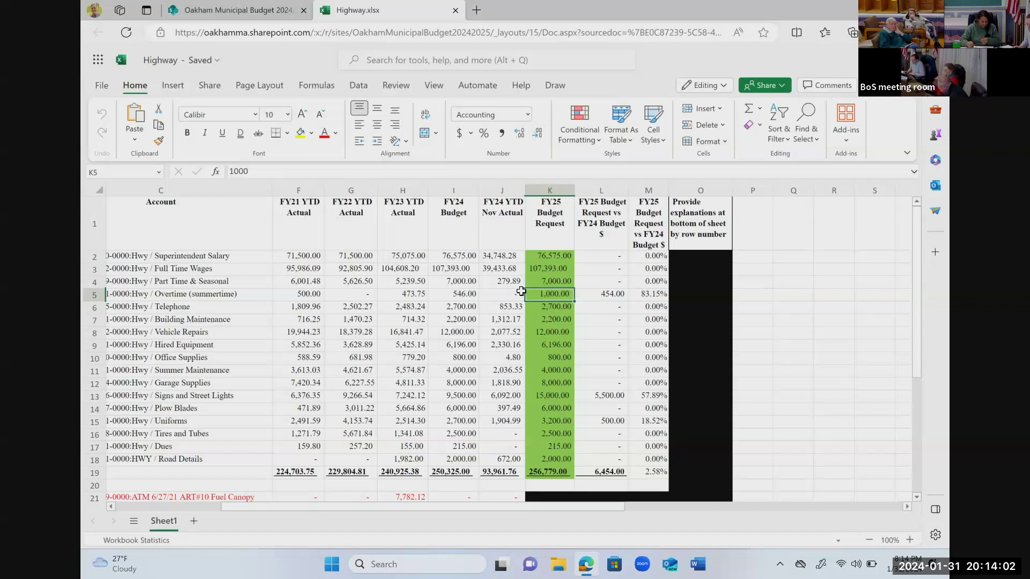
{"action": "left_click", "coordinate": [547, 257]}
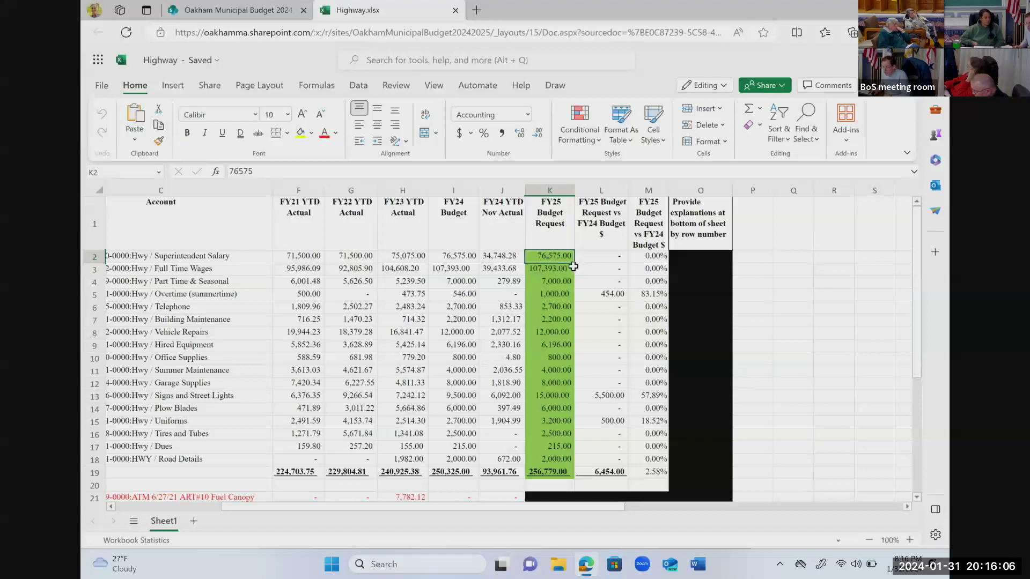
{"action": "left_click", "coordinate": [567, 269]}
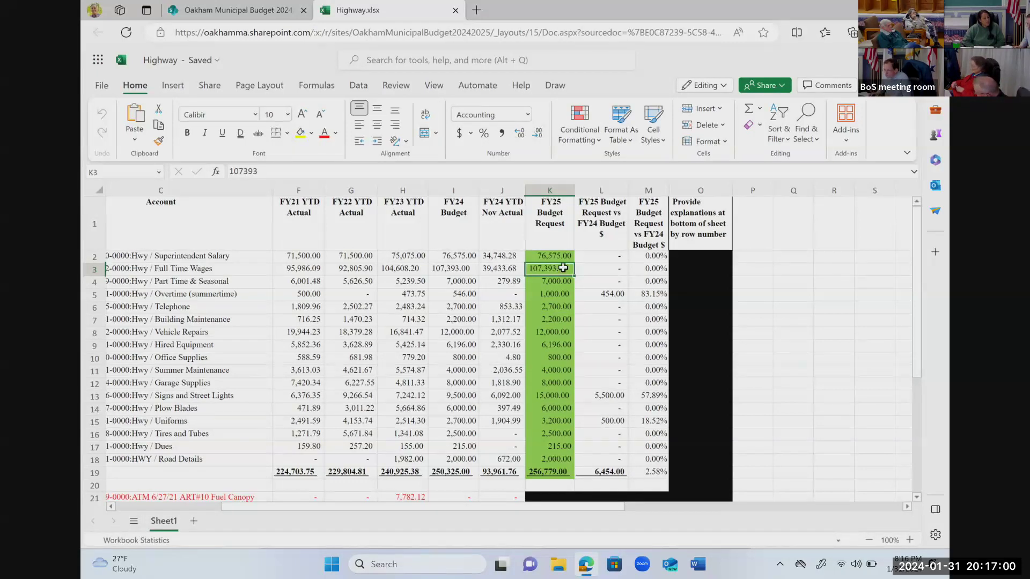
{"action": "left_click", "coordinate": [565, 257]}
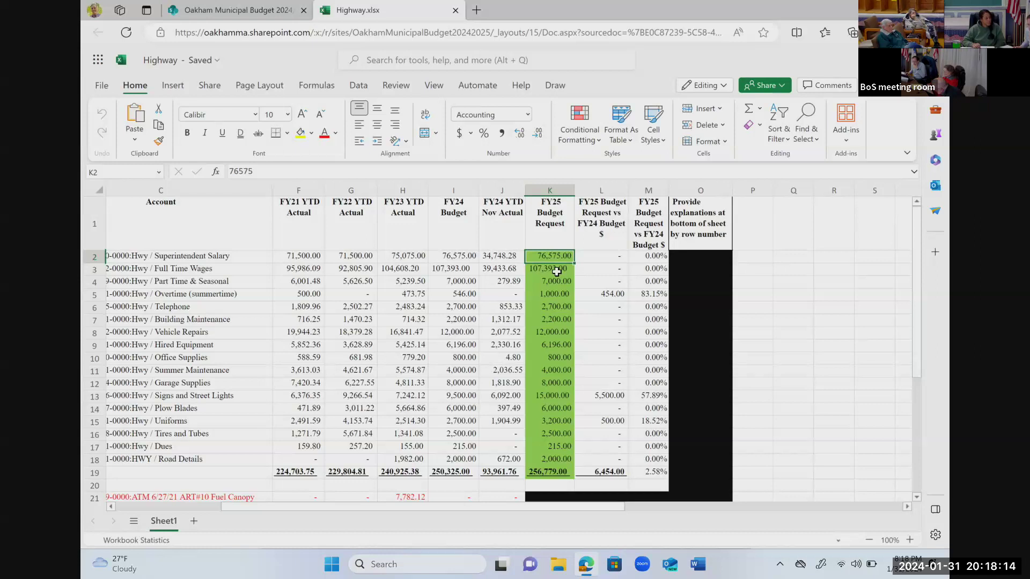
{"action": "left_click", "coordinate": [490, 269]}
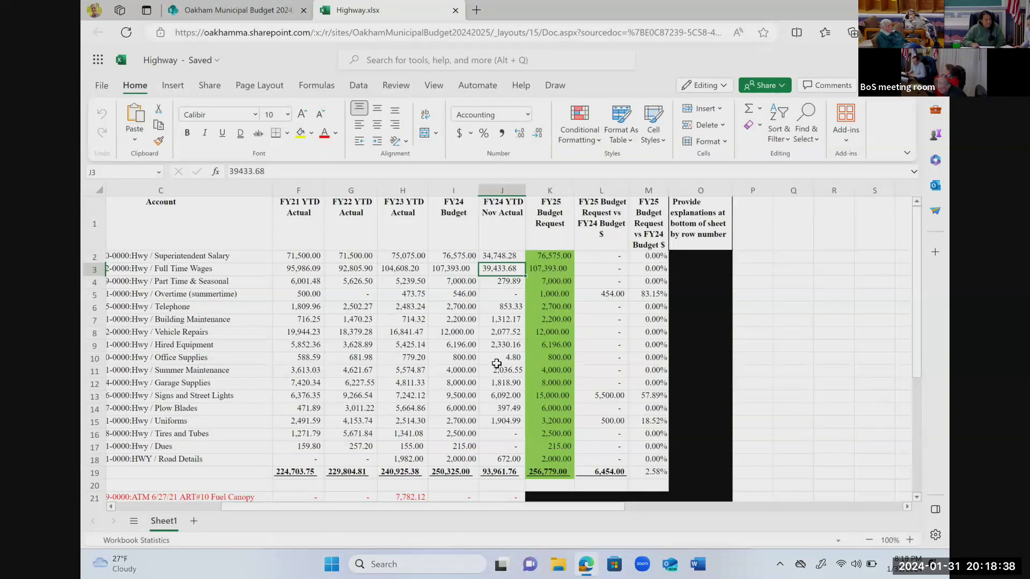
{"action": "left_click", "coordinate": [535, 272]}
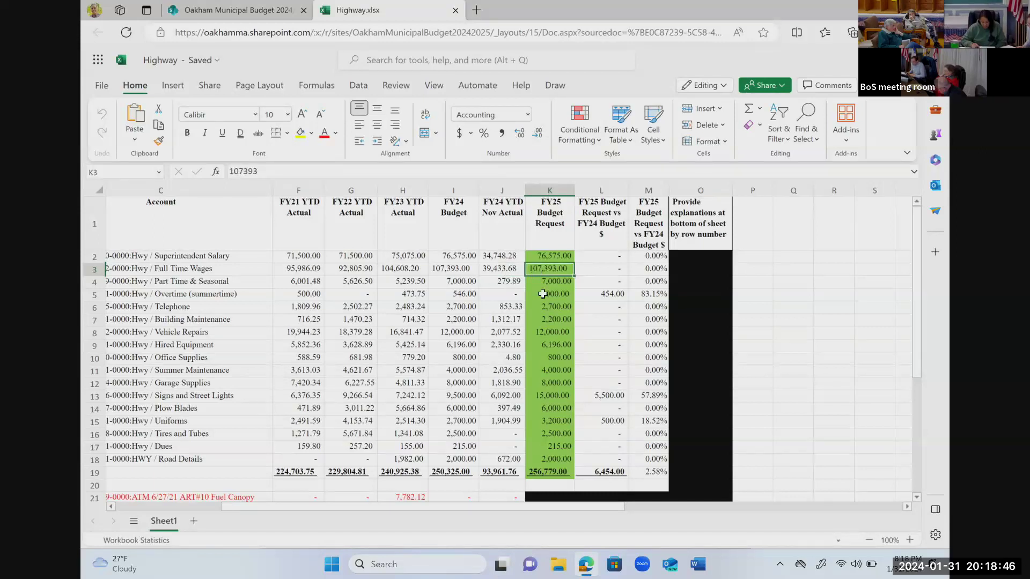
Step: Check the Highway requests for summertime Overtime and Signs and Street Lights, and read the row 13 explanation below the tables
{"action": "left_click", "coordinate": [543, 294]}
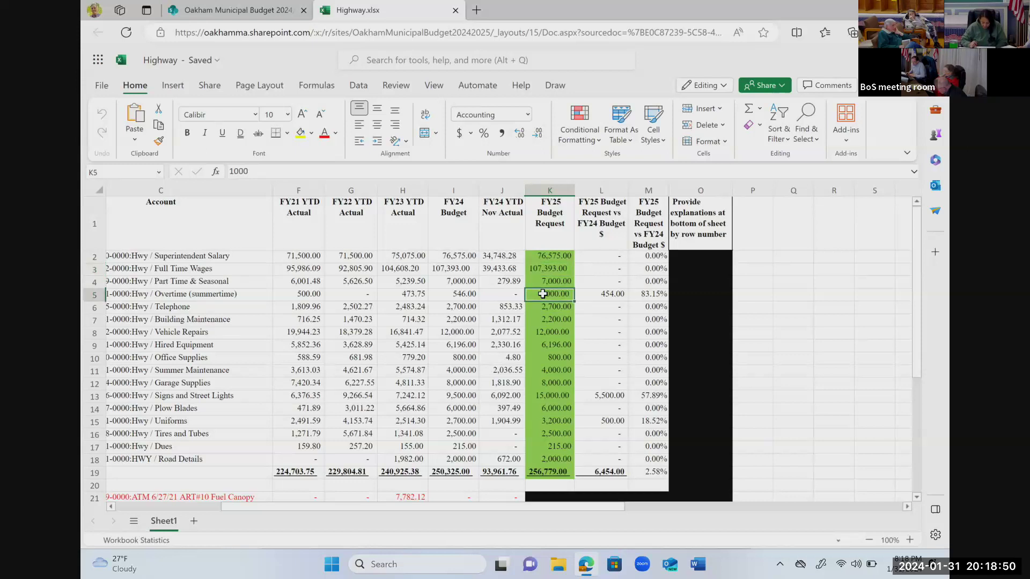
{"action": "left_click", "coordinate": [558, 397]}
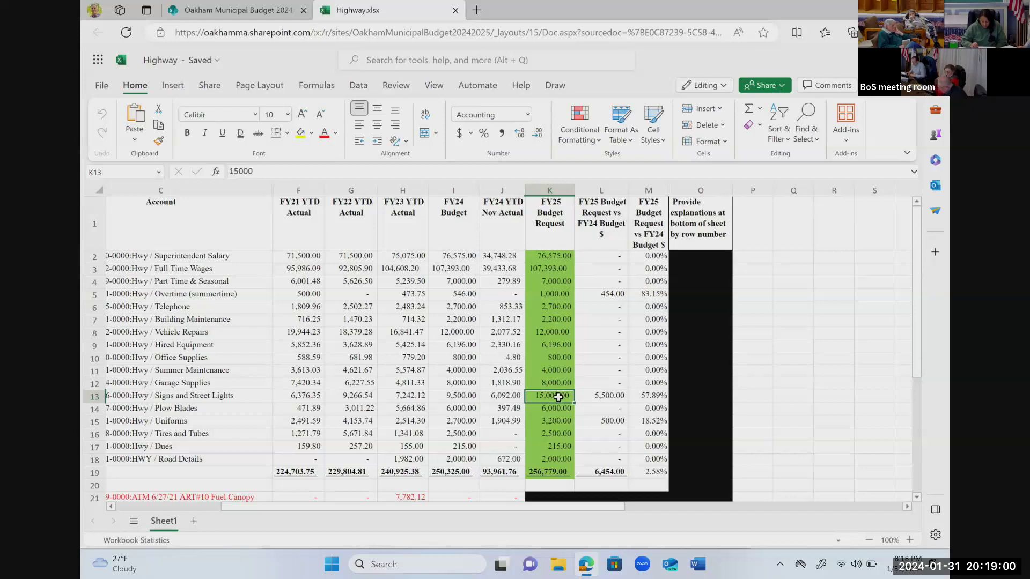
{"action": "scroll", "coordinate": [558, 396], "scroll_direction": "down", "scroll_amount": 1}
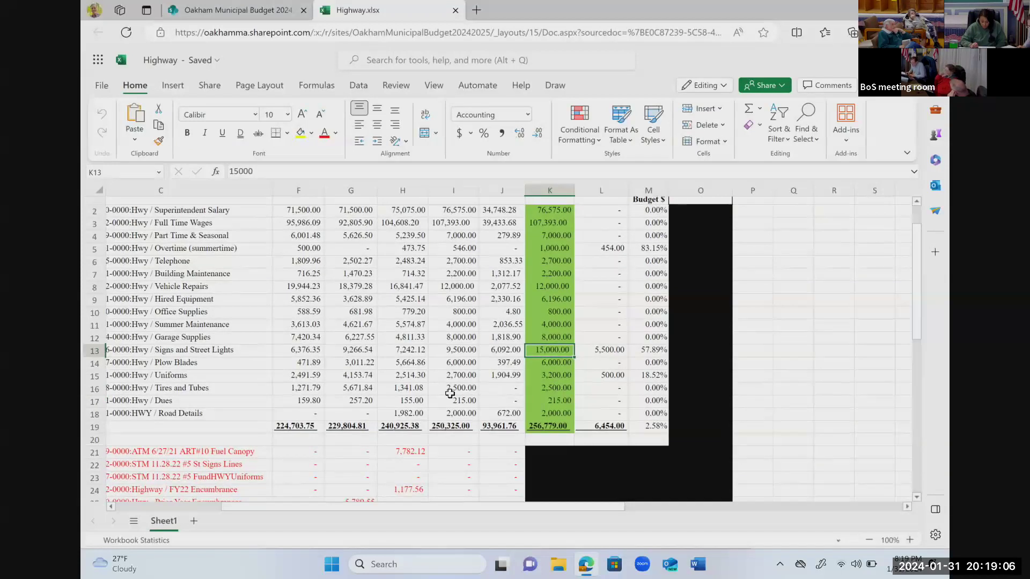
{"action": "scroll", "coordinate": [397, 392], "scroll_direction": "down", "scroll_amount": 2}
{"action": "scroll", "coordinate": [397, 392], "scroll_direction": "down", "scroll_amount": 3}
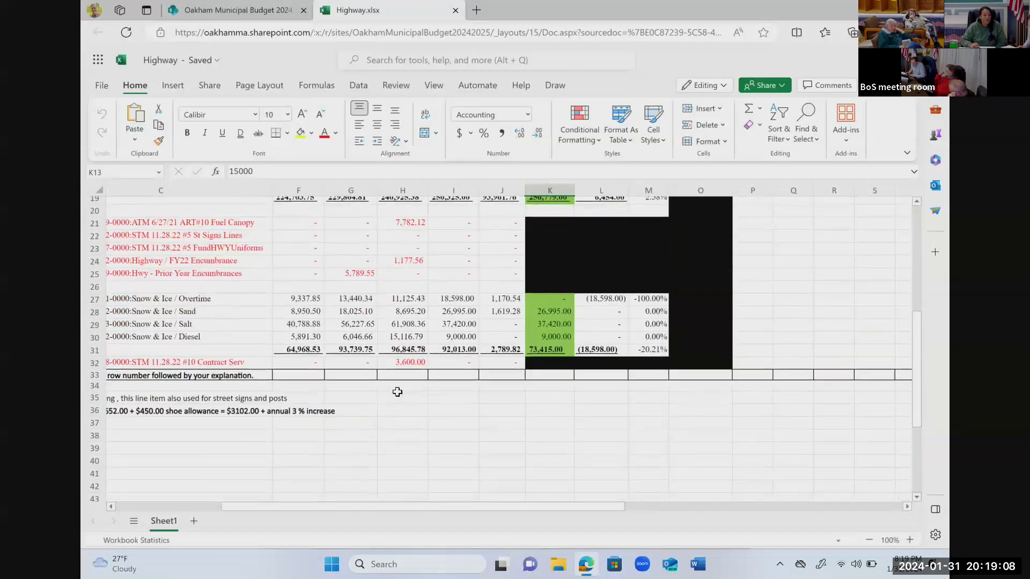
{"action": "left_click_drag", "start_coordinate": [411, 507], "coordinate": [290, 506]}
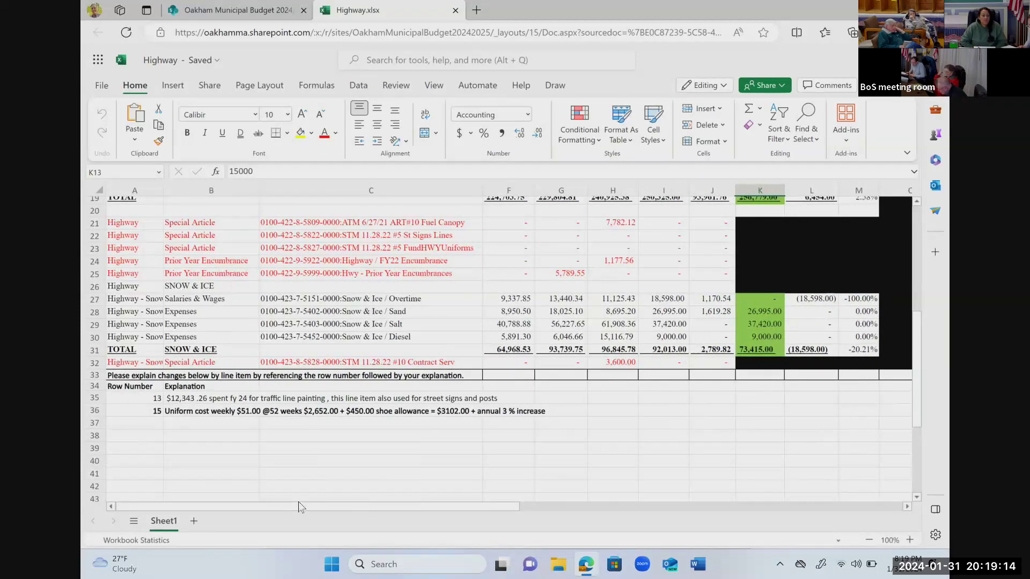
{"action": "scroll", "coordinate": [464, 437], "scroll_direction": "up", "scroll_amount": 5}
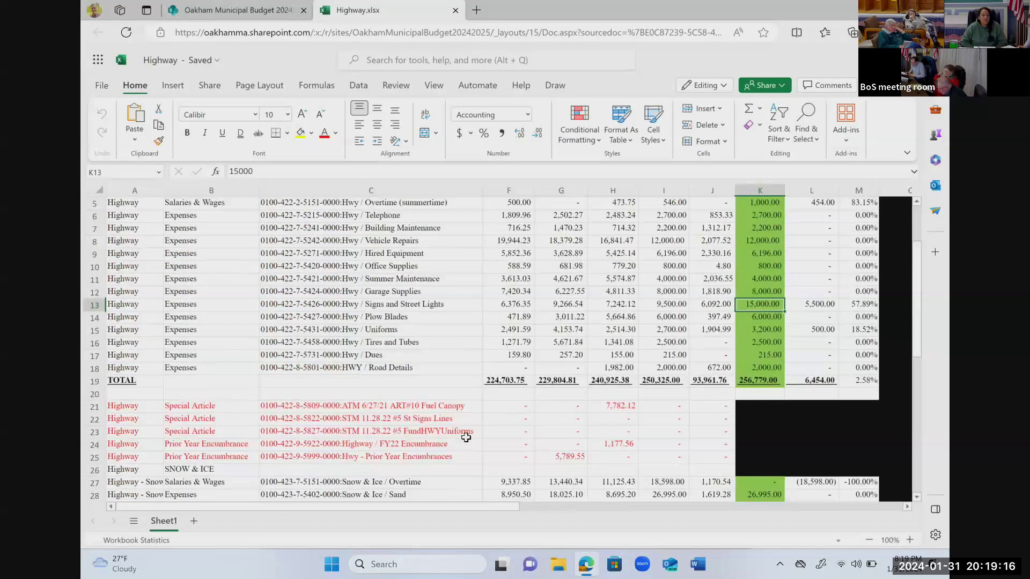
{"action": "scroll", "coordinate": [465, 438], "scroll_direction": "down", "scroll_amount": 4}
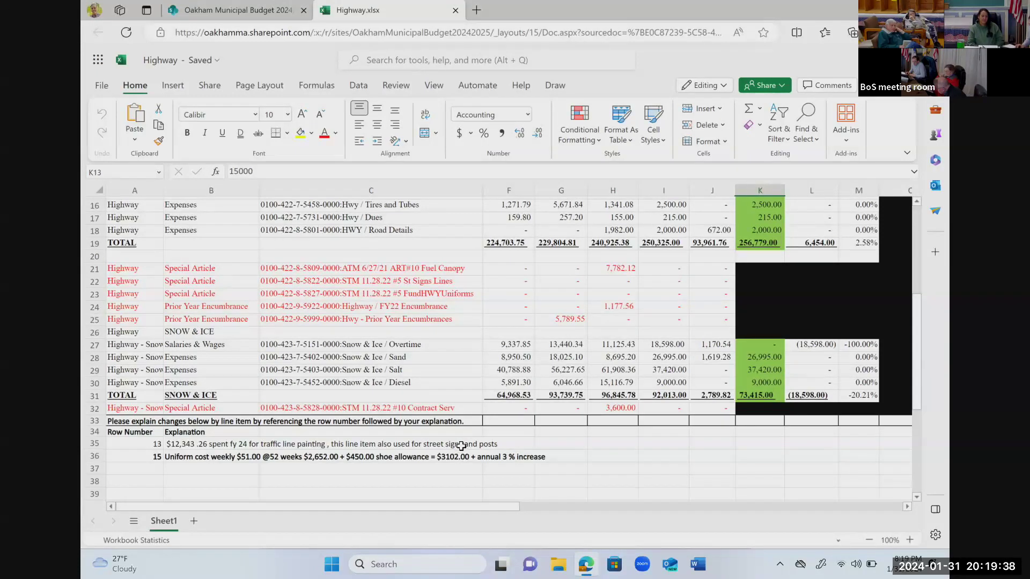
{"action": "left_click", "coordinate": [177, 445]}
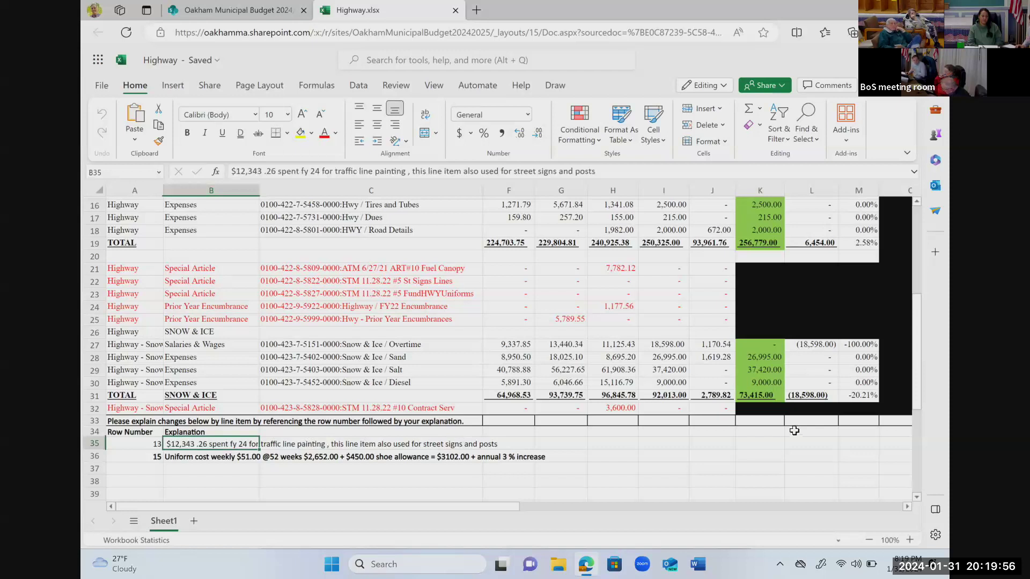
Step: Check the Highway total's FY25 versus FY24 difference and the Snow & Ice requests, and close the Highway workbook
{"action": "left_click_drag", "start_coordinate": [917, 401], "coordinate": [914, 344]}
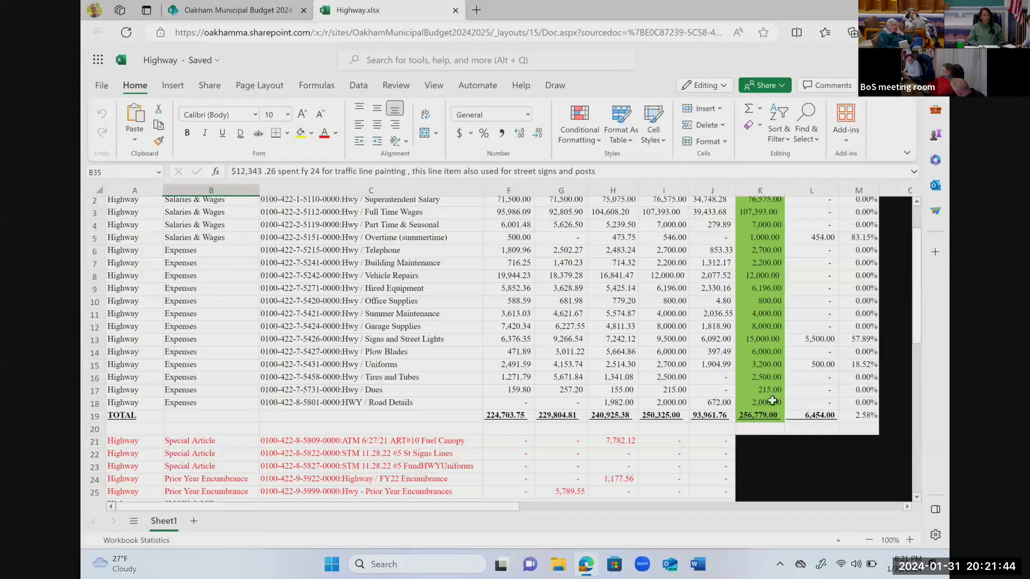
{"action": "scroll", "coordinate": [771, 401], "scroll_direction": "down", "scroll_amount": 2}
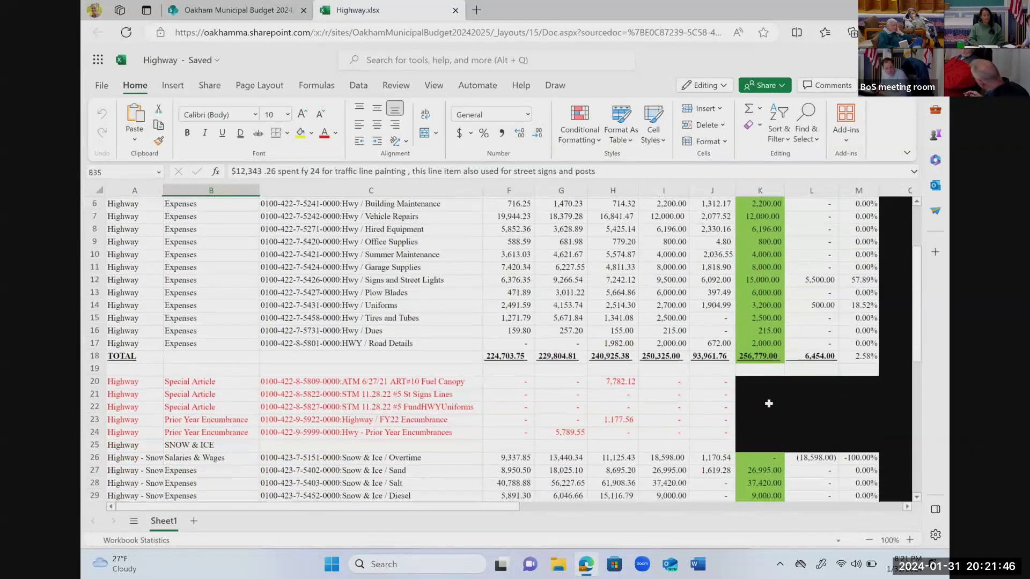
{"action": "scroll", "coordinate": [769, 404], "scroll_direction": "down", "scroll_amount": 1}
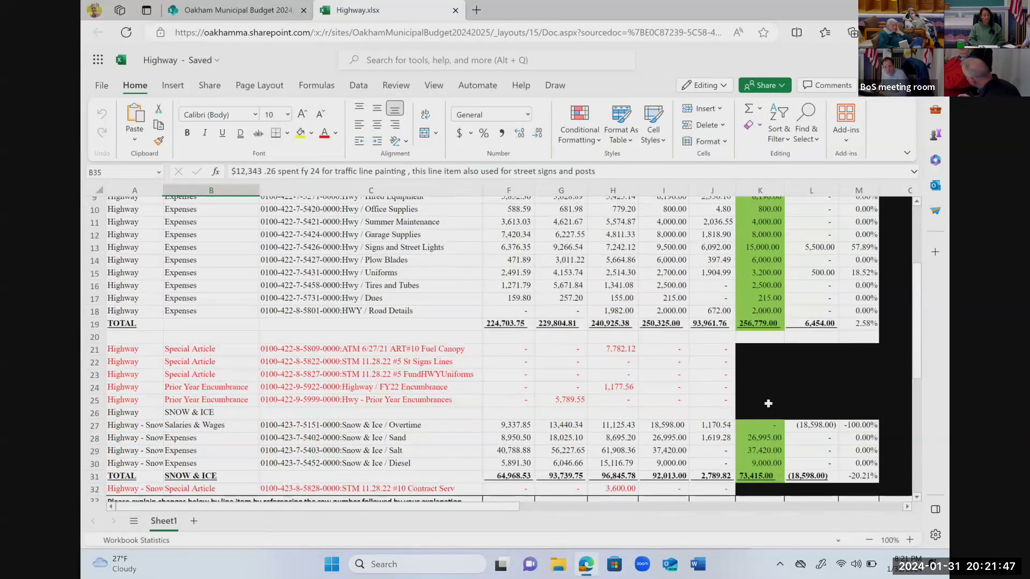
{"action": "left_click", "coordinate": [815, 324]}
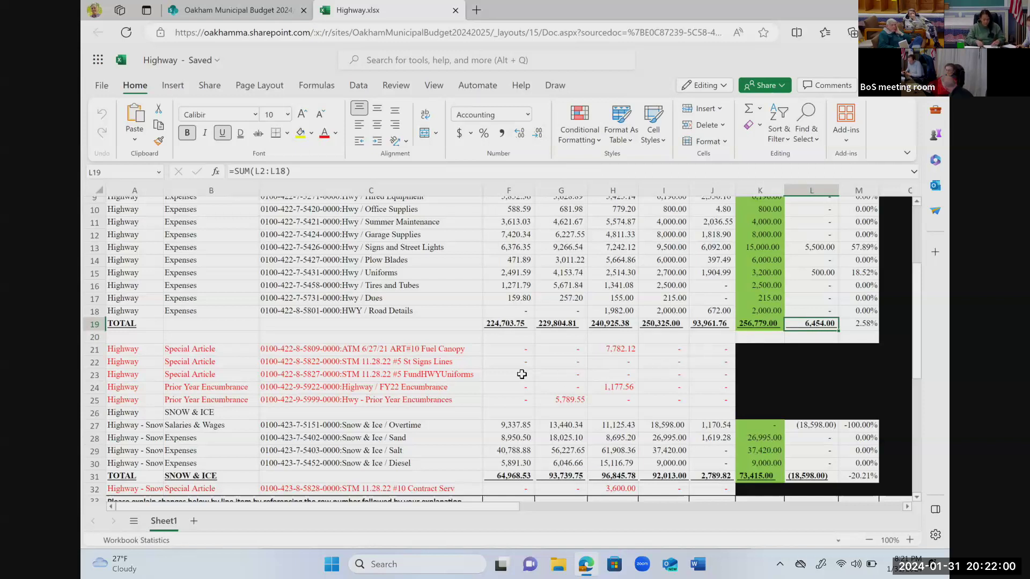
{"action": "scroll", "coordinate": [537, 380], "scroll_direction": "down", "scroll_amount": 1}
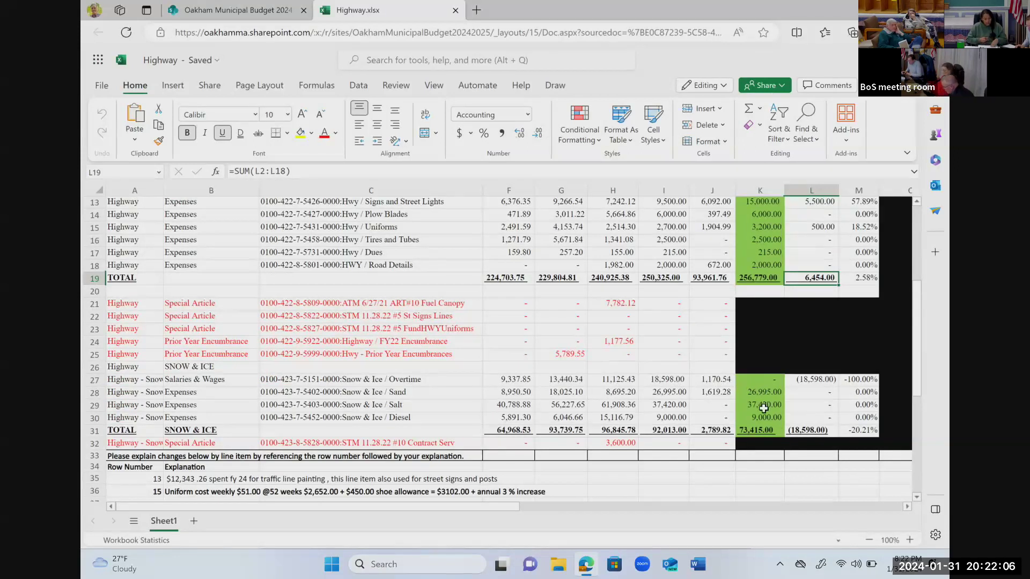
{"action": "scroll", "coordinate": [766, 407], "scroll_direction": "down", "scroll_amount": 2}
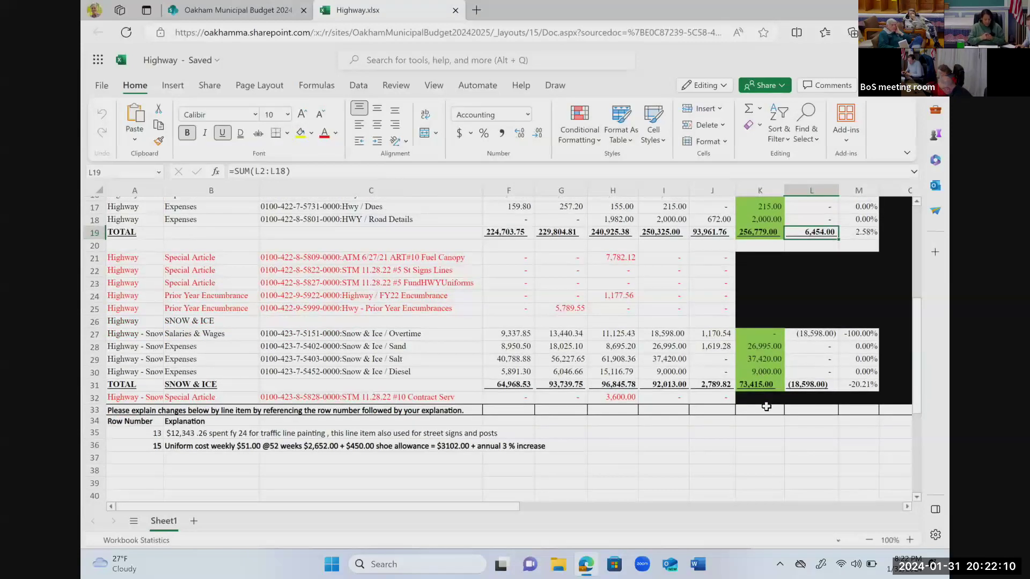
{"action": "left_click", "coordinate": [456, 10]}
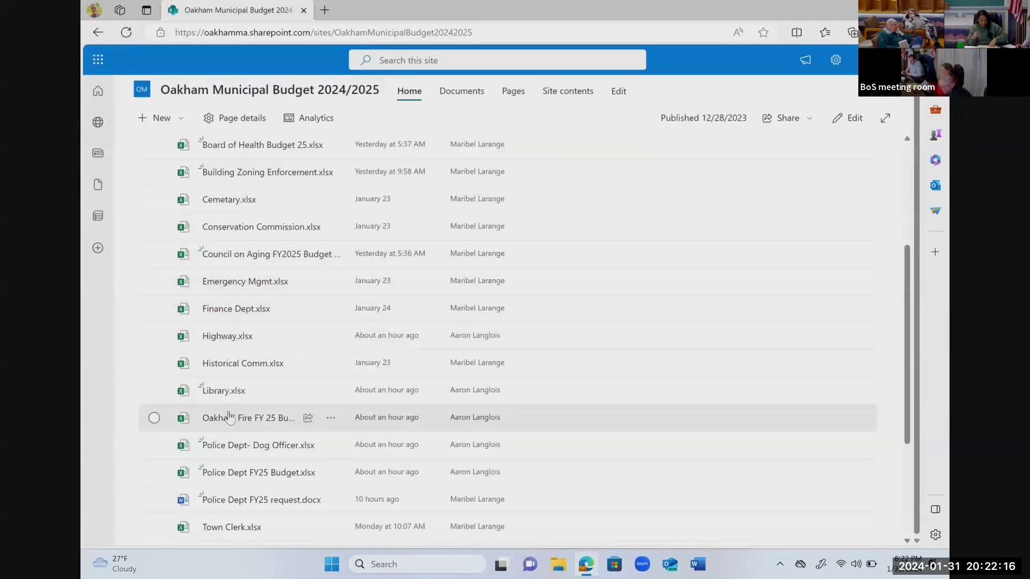
Step: Find Historical Comm.xlsx in the budget site's file list and open it to view the Historical Commission's FY25 request
{"action": "scroll", "coordinate": [229, 417], "scroll_direction": "down", "scroll_amount": 3}
{"action": "scroll", "coordinate": [228, 376], "scroll_direction": "up", "scroll_amount": 3}
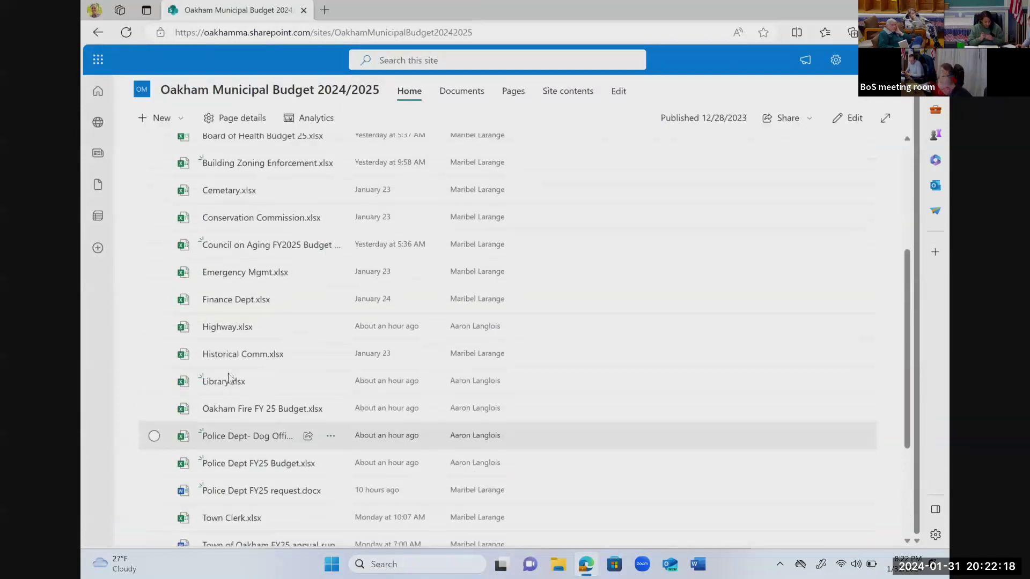
{"action": "left_click", "coordinate": [228, 362]}
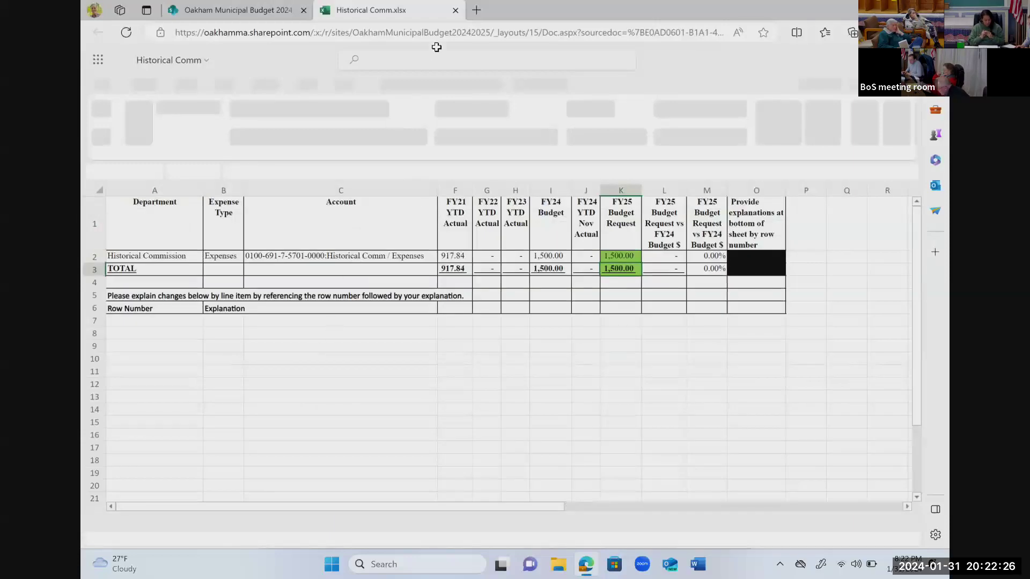
Step: Close the Historical Comm workbook and open Library.xlsx from the budget site's file list
{"action": "left_click", "coordinate": [455, 11]}
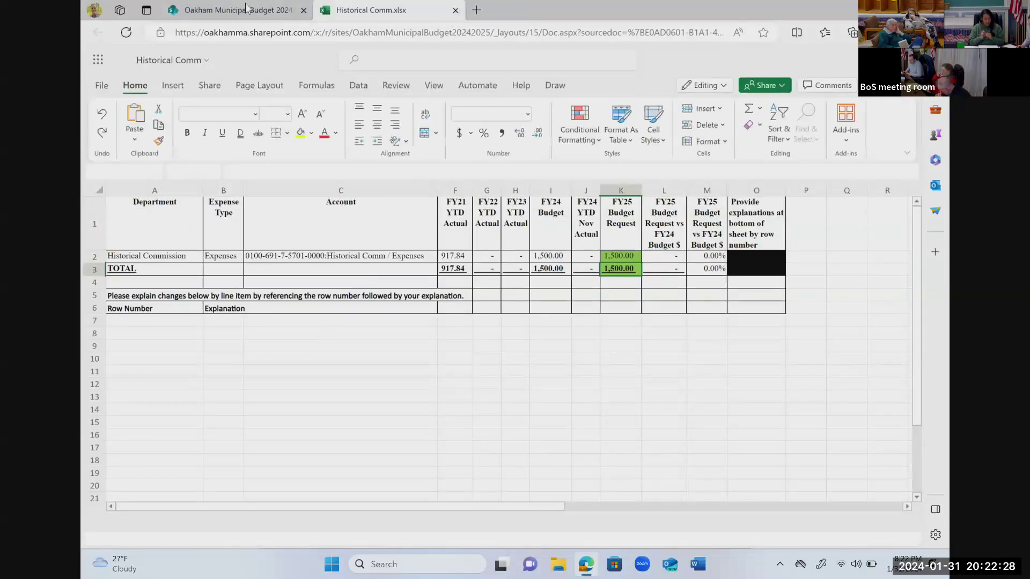
{"action": "scroll", "coordinate": [242, 279], "scroll_direction": "down", "scroll_amount": 1}
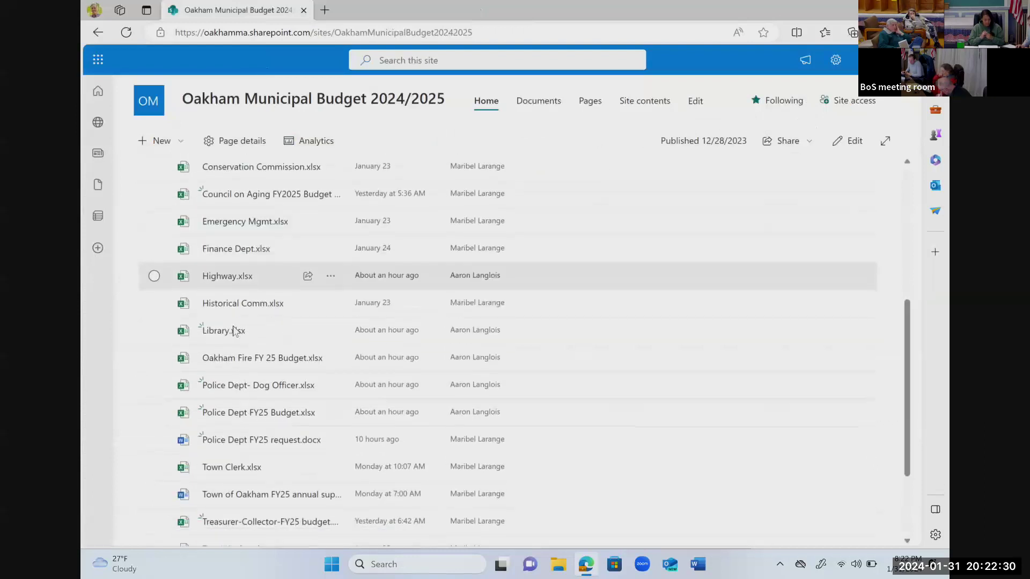
{"action": "left_click", "coordinate": [233, 329]}
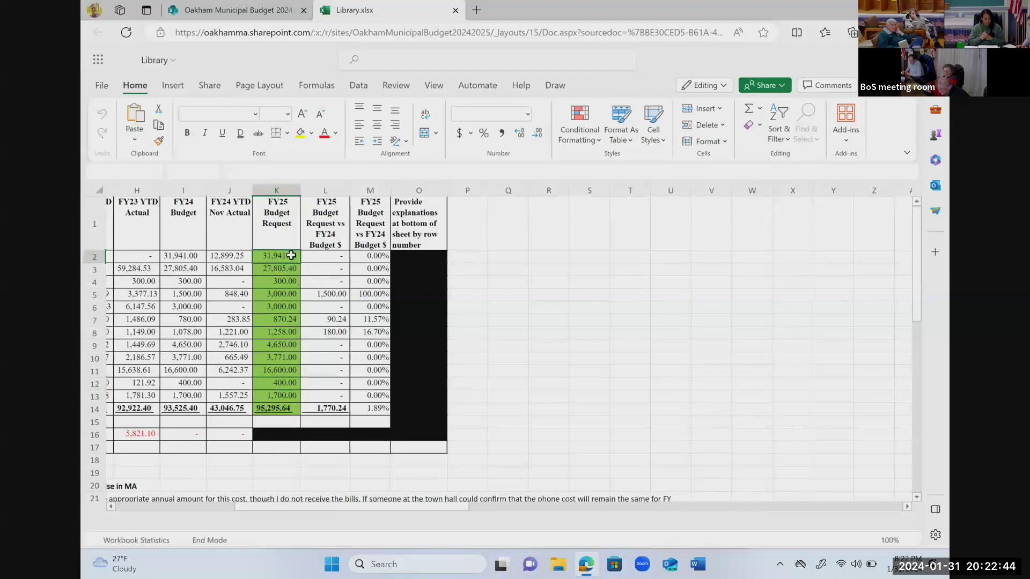
Step: Examine the Library's FY25 versus FY24 dollar differences for Director Wages, Electricity and CW Mars alongside their account names
{"action": "left_click", "coordinate": [318, 256]}
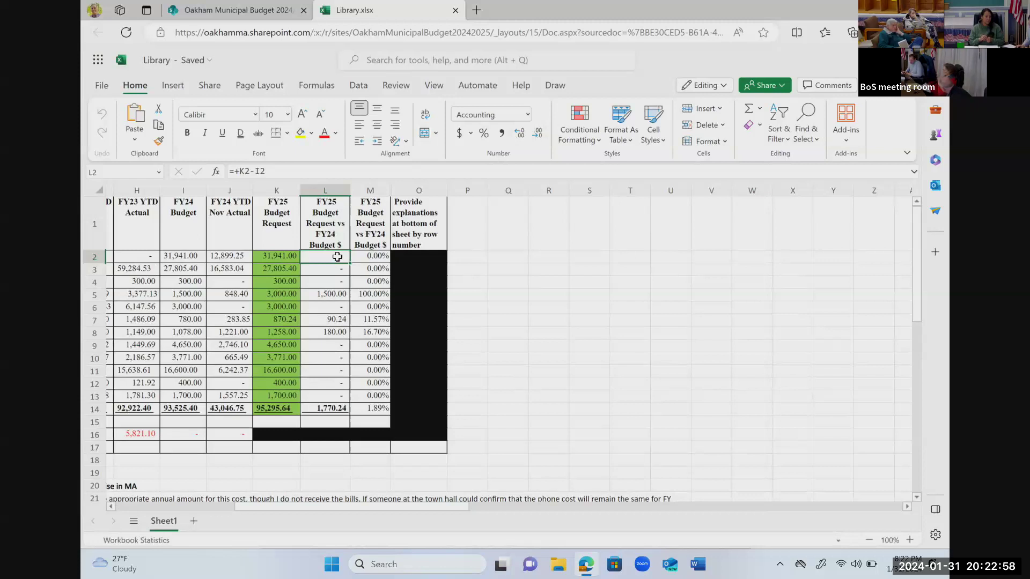
{"action": "left_click", "coordinate": [482, 279]}
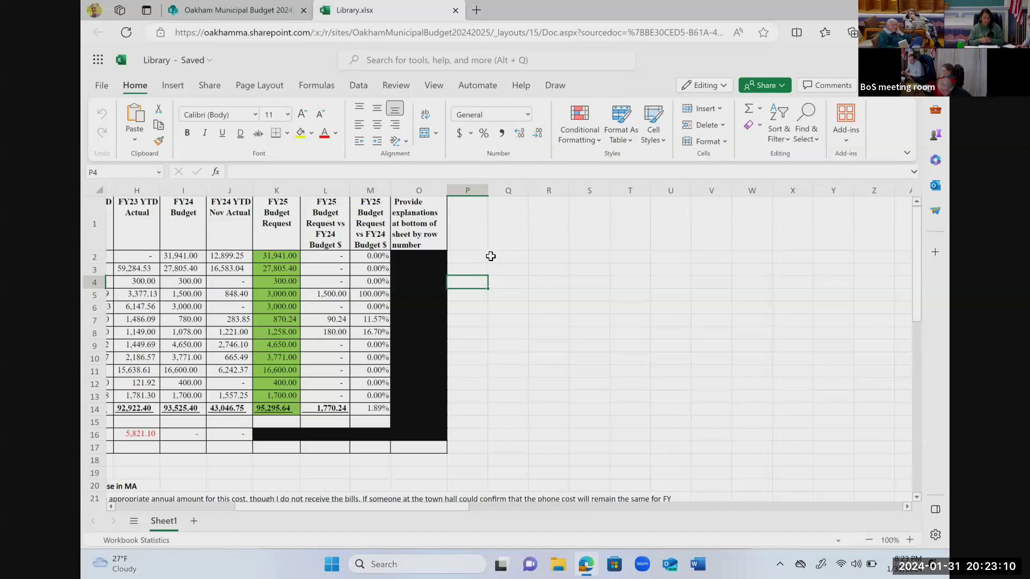
{"action": "left_click", "coordinate": [496, 255]}
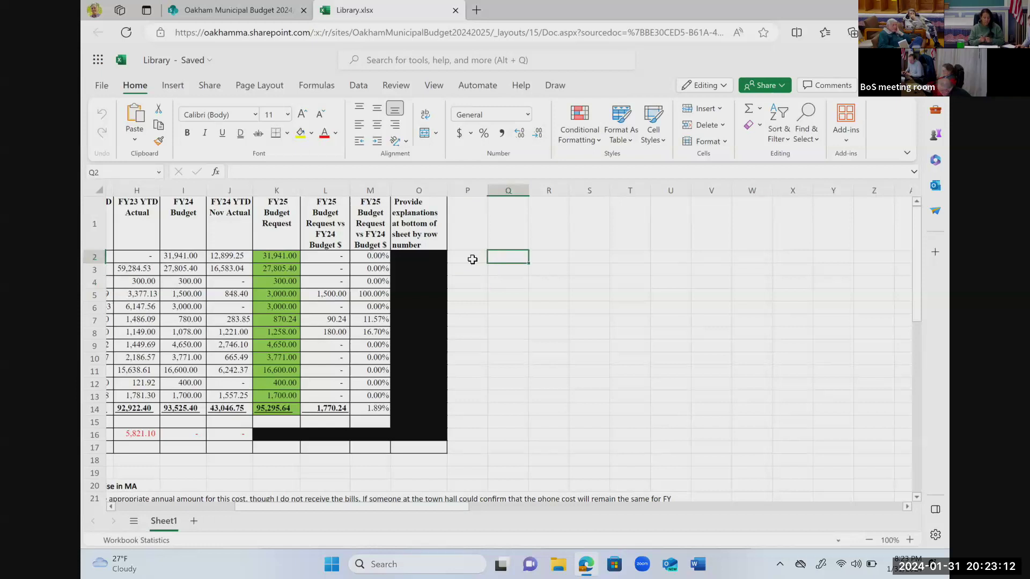
{"action": "left_click_drag", "start_coordinate": [404, 510], "coordinate": [298, 507]}
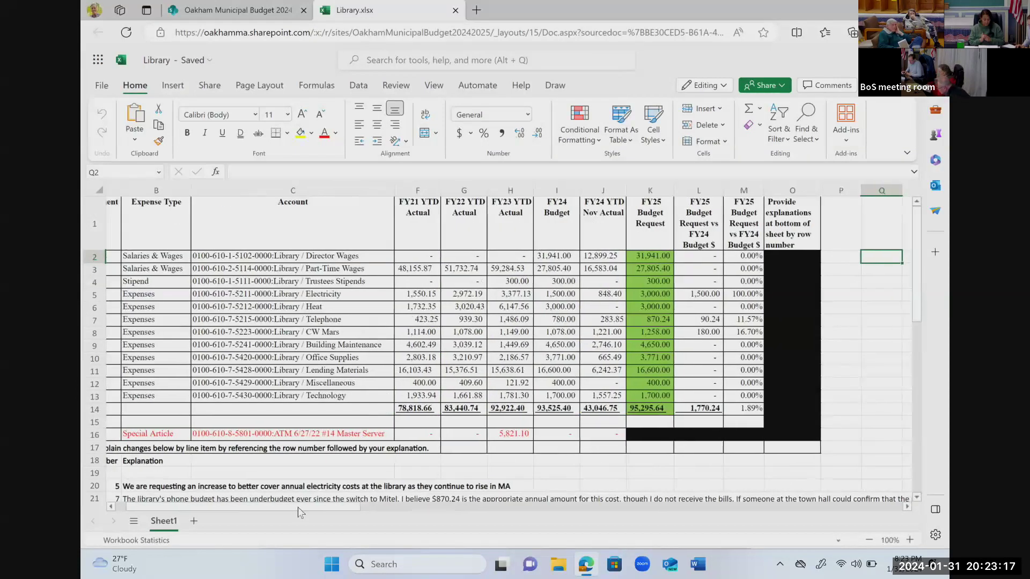
{"action": "left_click", "coordinate": [695, 294]}
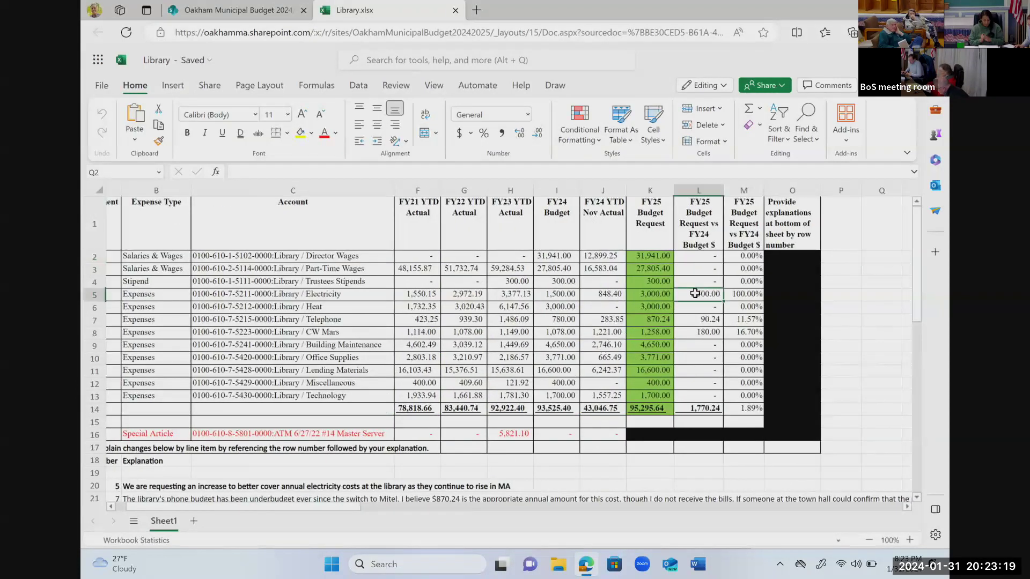
{"action": "left_click", "coordinate": [683, 331]}
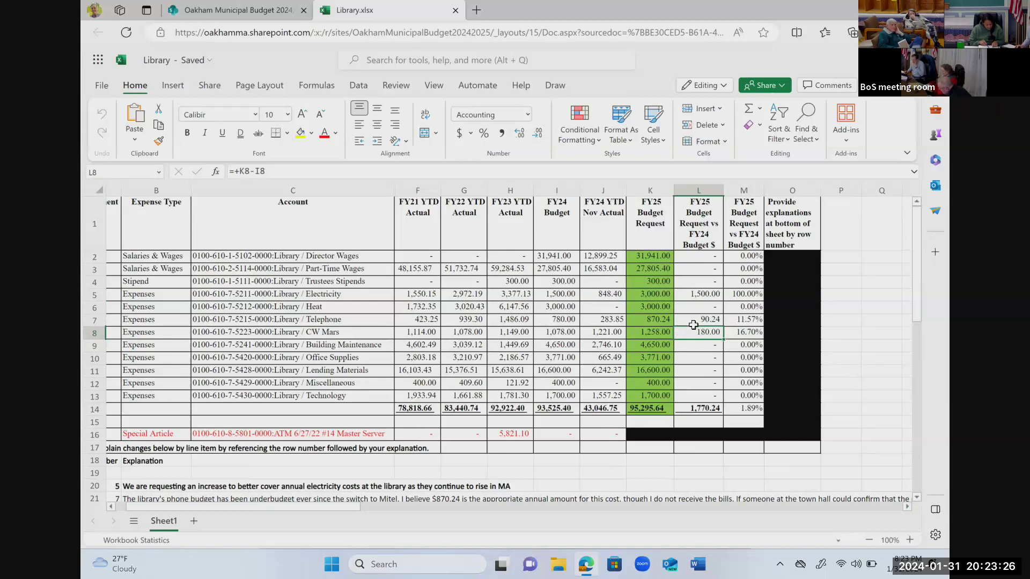
{"action": "left_click", "coordinate": [704, 258]}
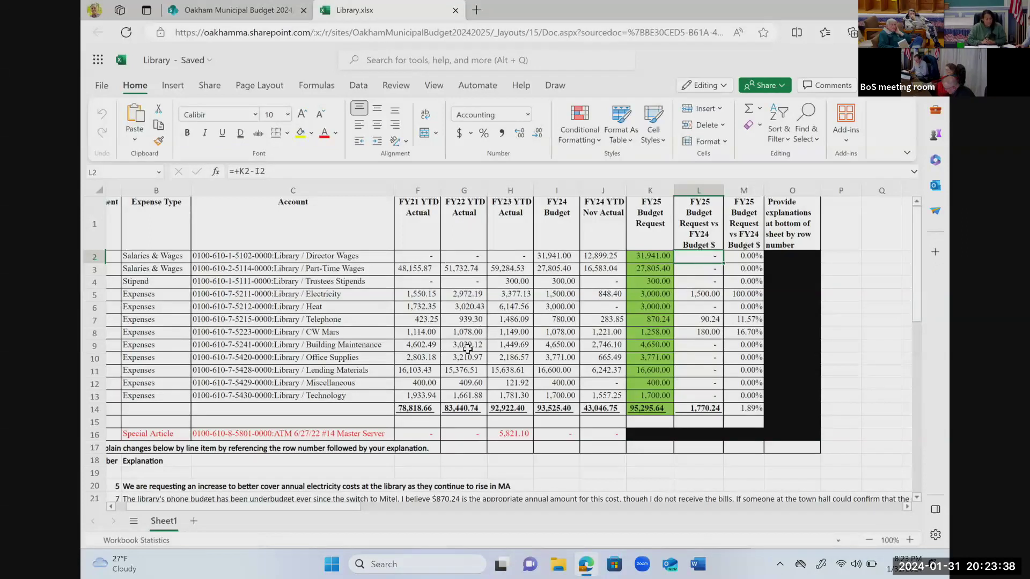
Step: Set the Library Telephone line's FY25 budget request to 0
{"action": "scroll", "coordinate": [468, 349], "scroll_direction": "down", "scroll_amount": 1}
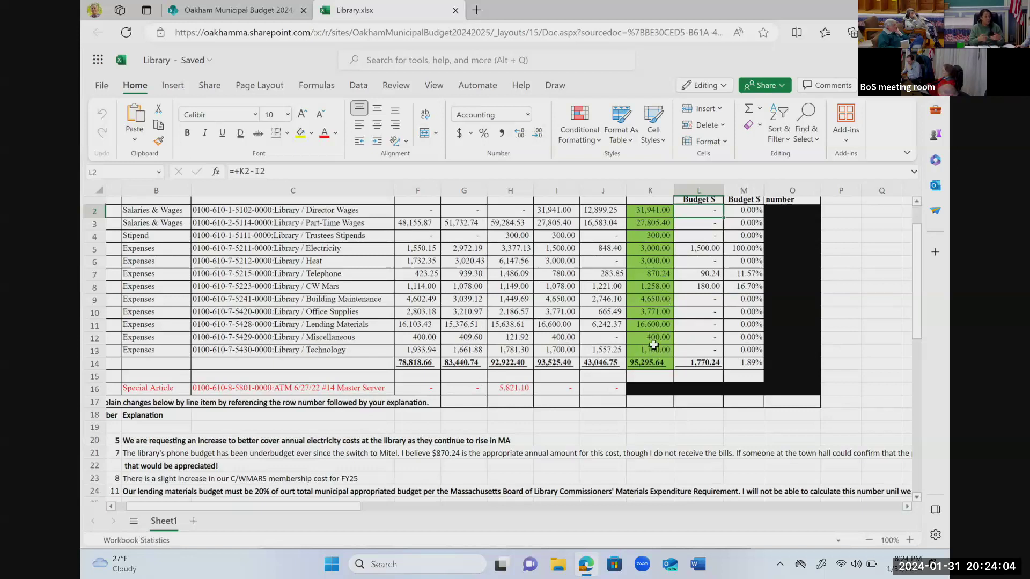
{"action": "left_click", "coordinate": [657, 274]}
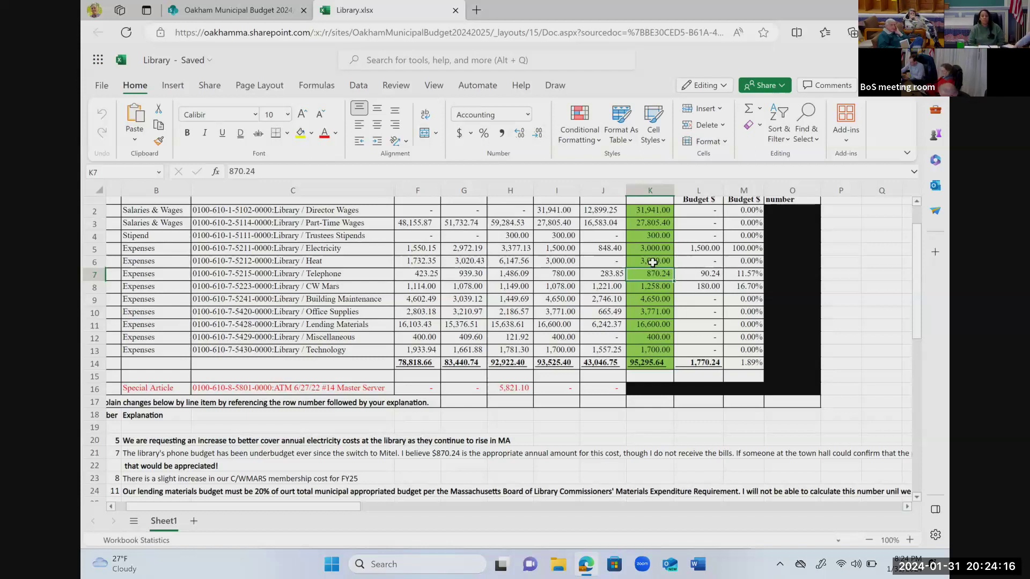
{"action": "type", "text": "0"}
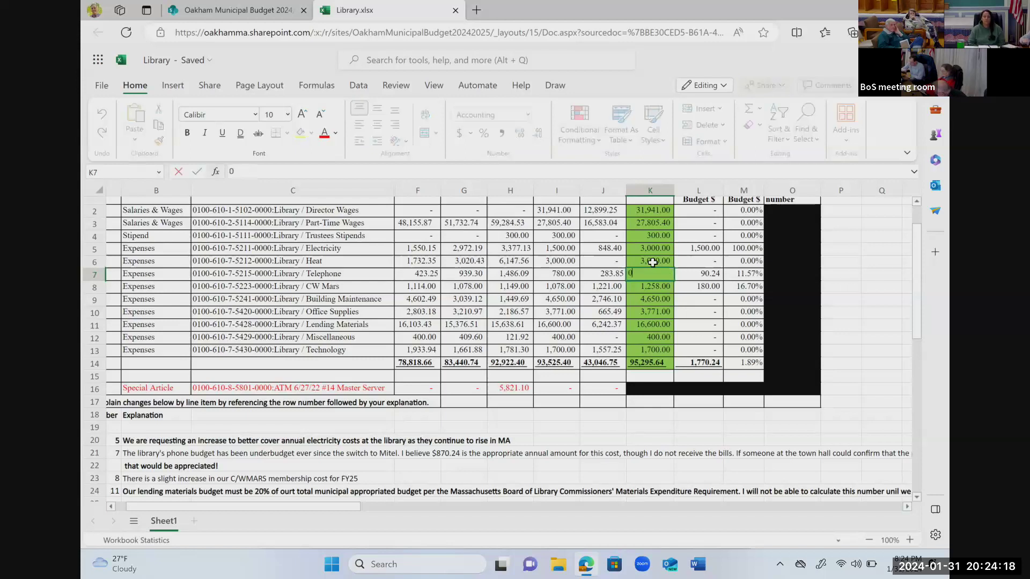
{"action": "key", "text": "Return"}
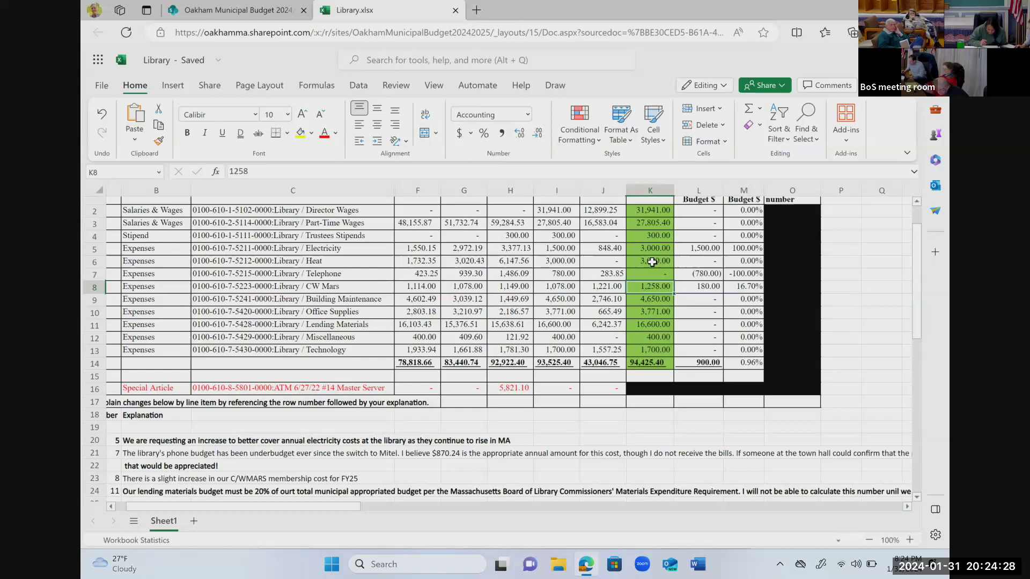
Step: Check the Library's Technology request and the explanations below the table, and close the Library workbook
{"action": "left_click", "coordinate": [647, 349]}
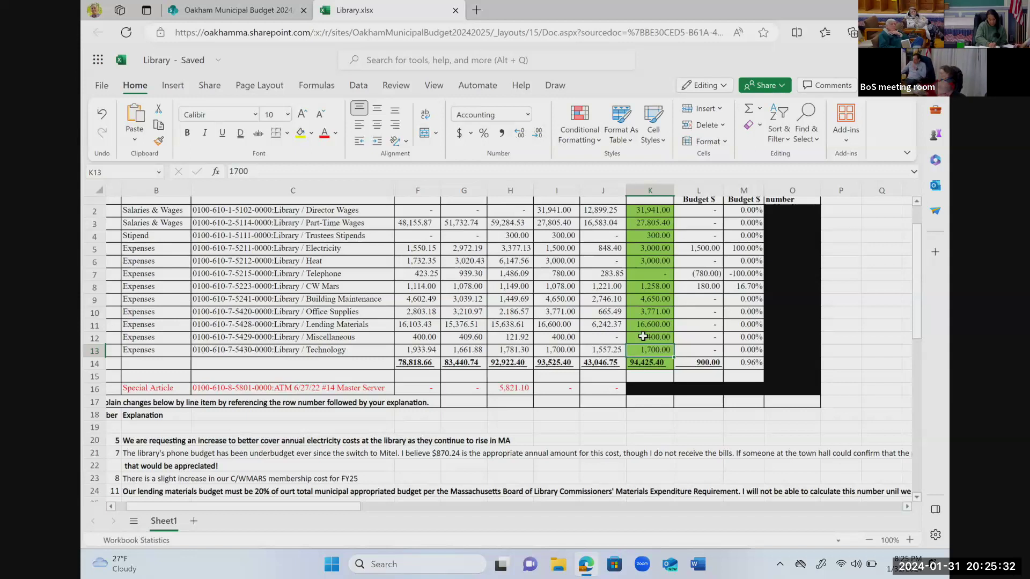
{"action": "scroll", "coordinate": [575, 304], "scroll_direction": "up", "scroll_amount": 1}
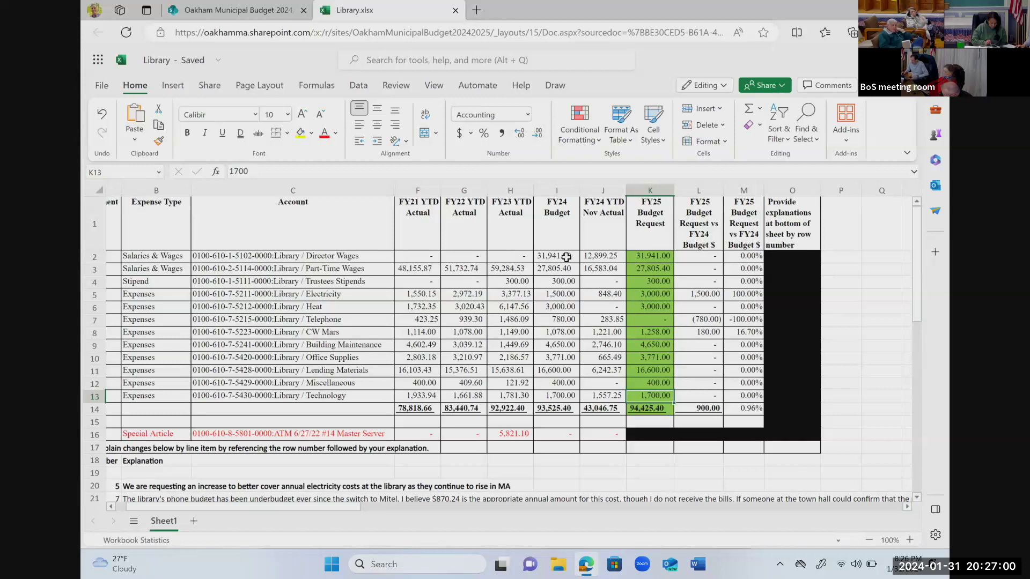
{"action": "scroll", "coordinate": [501, 330], "scroll_direction": "down", "scroll_amount": 4}
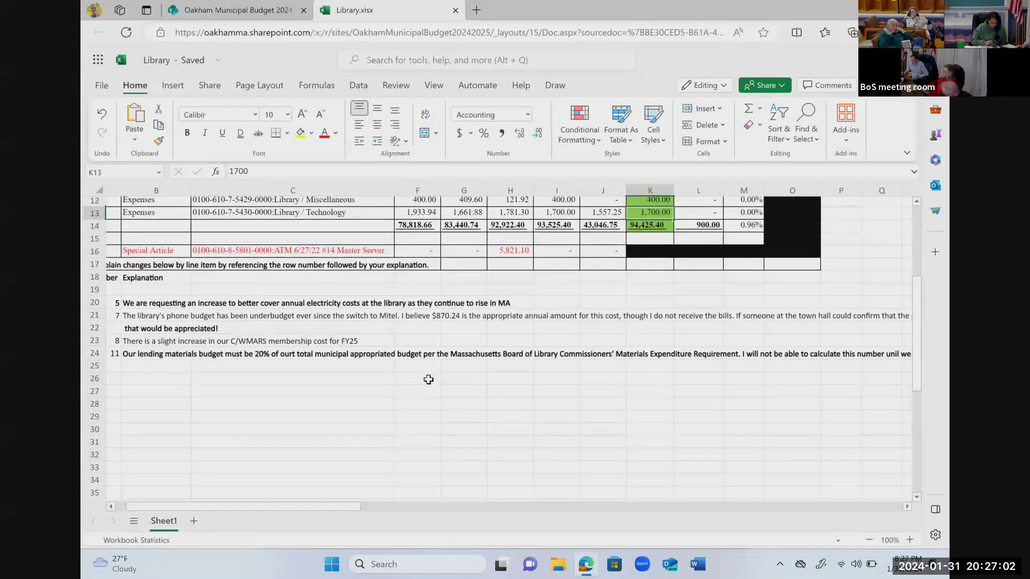
{"action": "scroll", "coordinate": [431, 373], "scroll_direction": "up", "scroll_amount": 4}
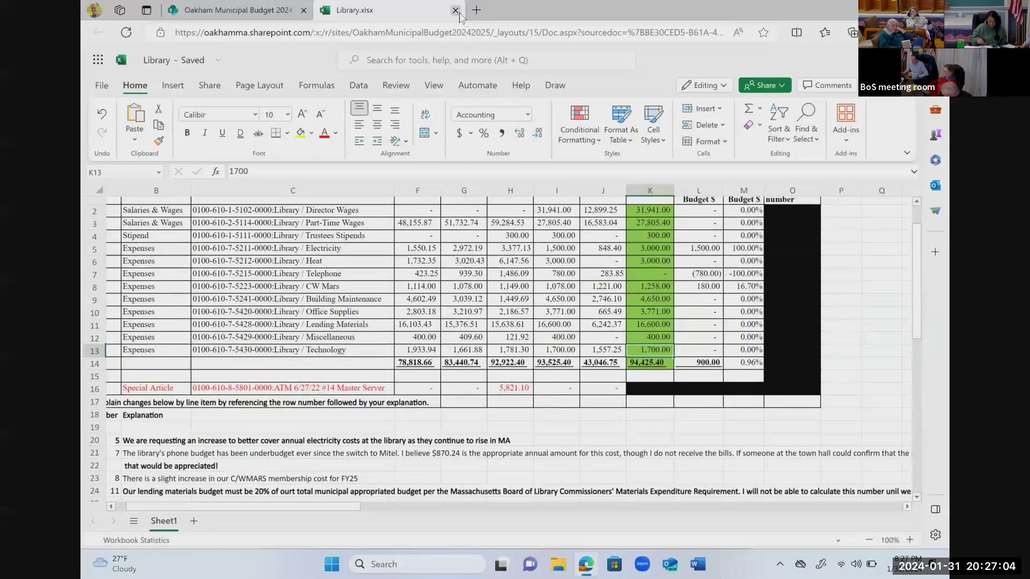
{"action": "key", "text": "ctrl+w"}
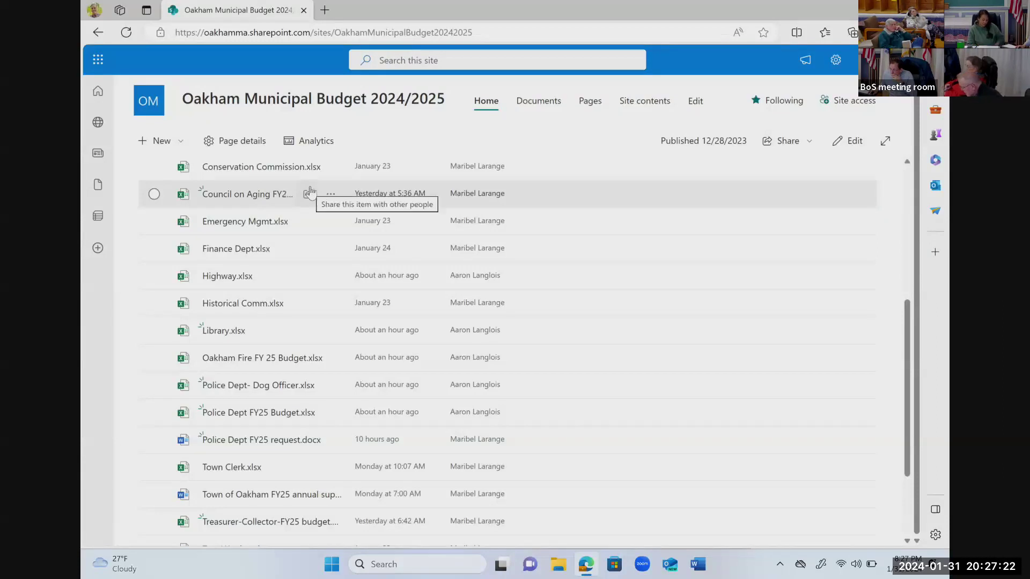
Step: Look through the department budget file list and open the BOS Budget folder to view its workbooks
{"action": "scroll", "coordinate": [275, 291], "scroll_direction": "down", "scroll_amount": 2}
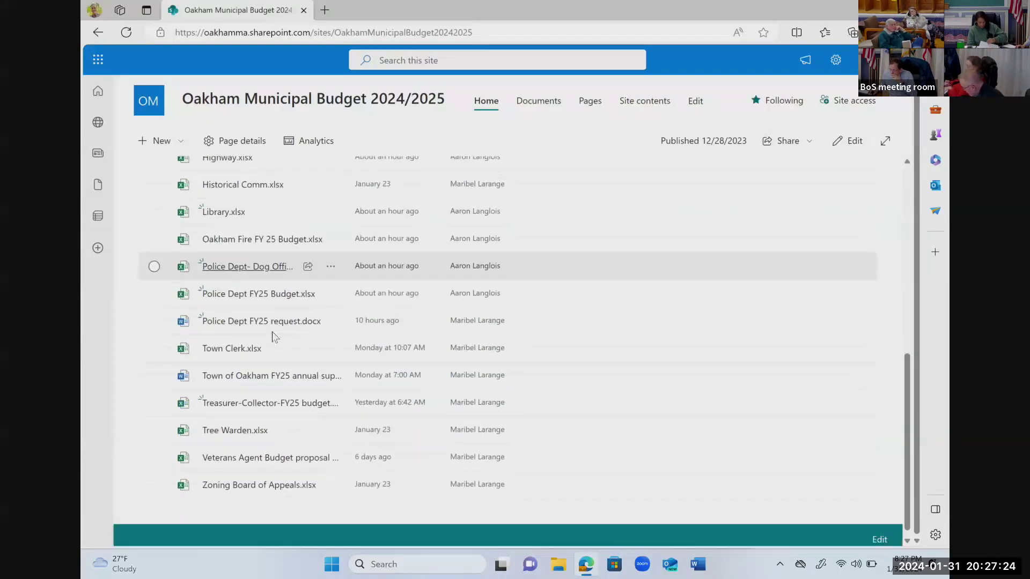
{"action": "scroll", "coordinate": [252, 264], "scroll_direction": "up", "scroll_amount": 5}
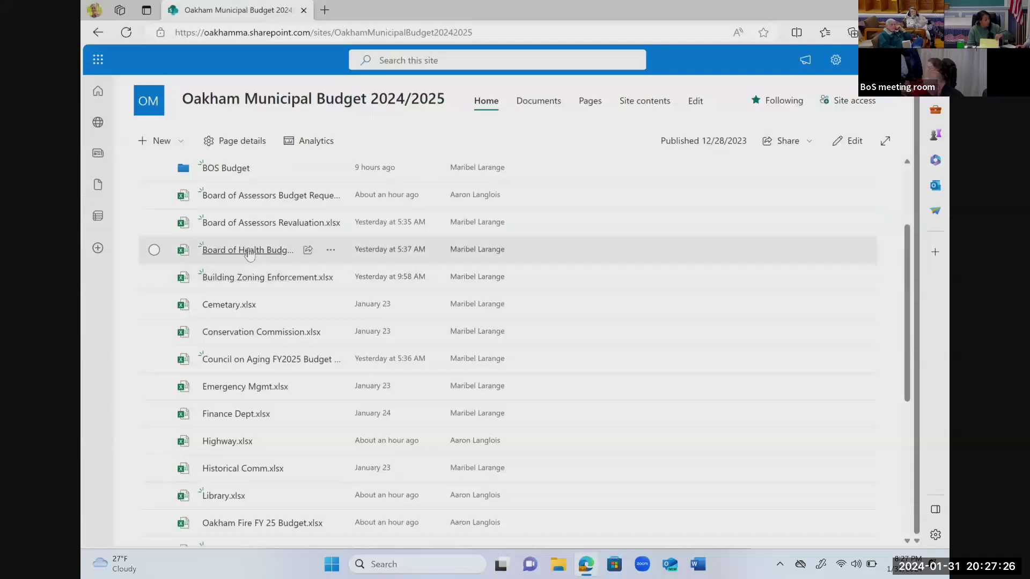
{"action": "scroll", "coordinate": [271, 276], "scroll_direction": "down", "scroll_amount": 4}
{"action": "scroll", "coordinate": [271, 281], "scroll_direction": "down", "scroll_amount": 2}
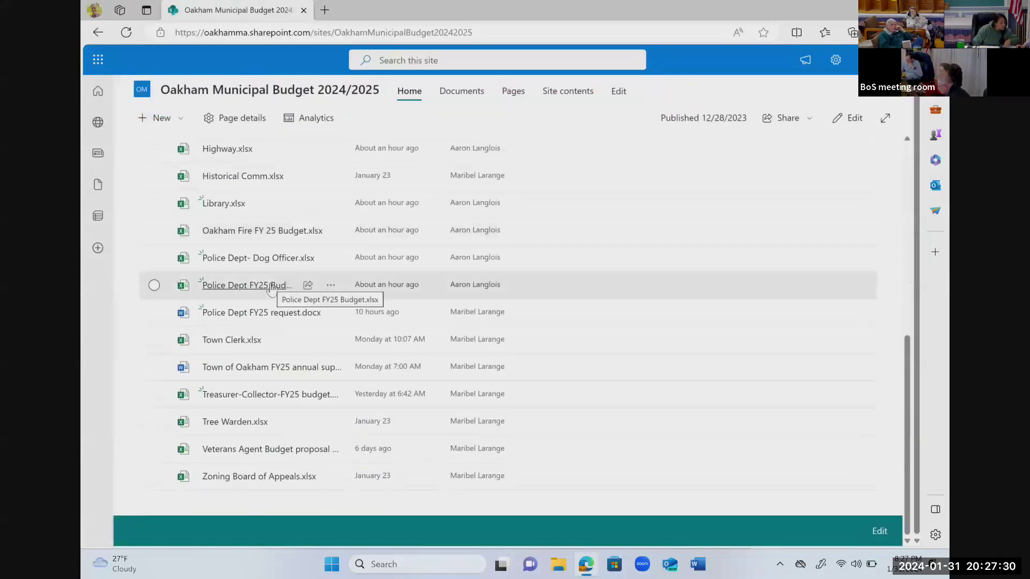
{"action": "scroll", "coordinate": [271, 287], "scroll_direction": "up", "scroll_amount": 6}
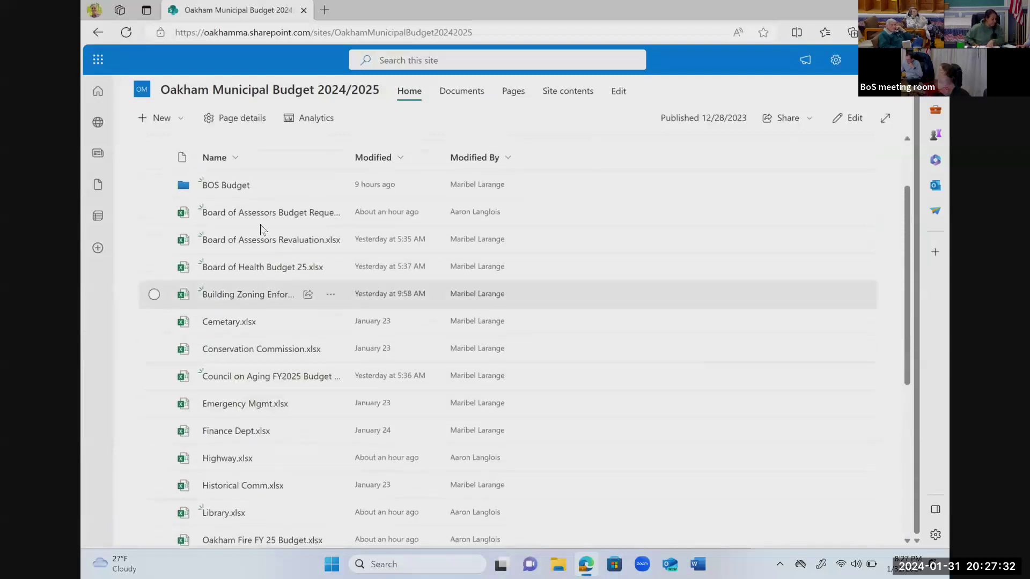
{"action": "scroll", "coordinate": [252, 215], "scroll_direction": "up", "scroll_amount": 1}
{"action": "left_click", "coordinate": [226, 185]}
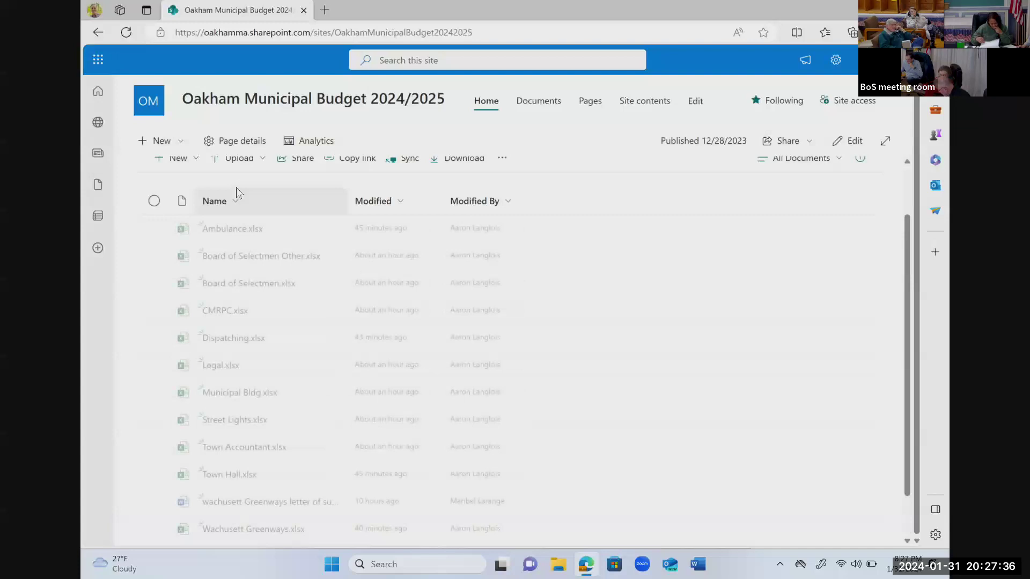
{"action": "scroll", "coordinate": [244, 225], "scroll_direction": "down", "scroll_amount": 1}
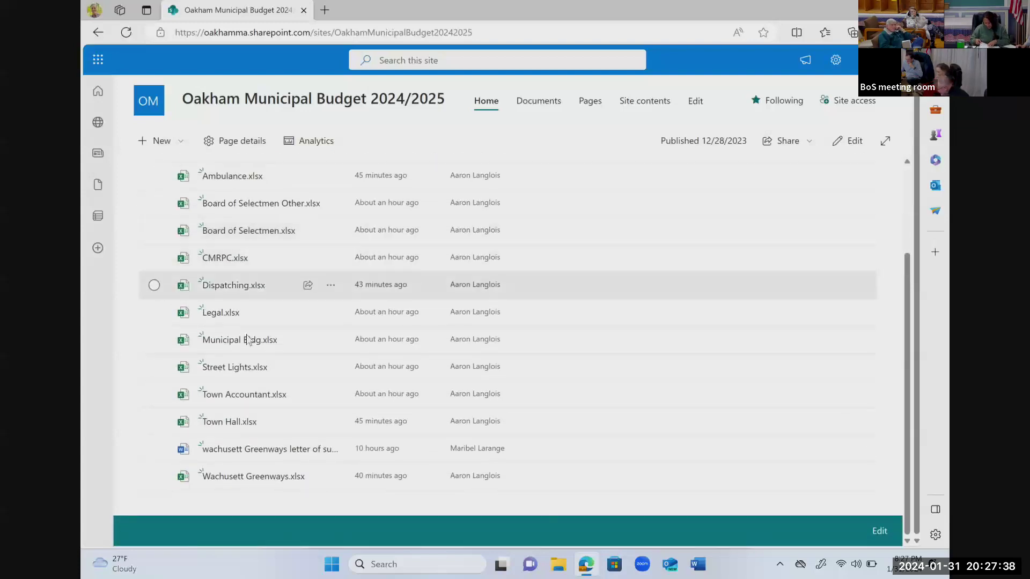
Step: Leave the BOS Budget folder, reopen the Oakham Municipal Budget 2024/2025 site and open its FY25 Budgets folder
{"action": "left_click", "coordinate": [99, 34]}
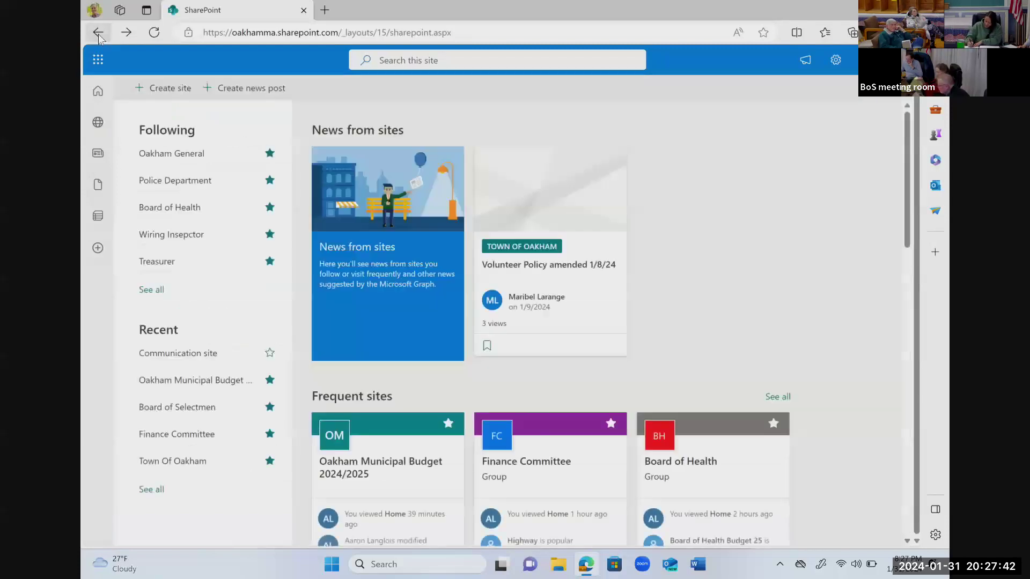
{"action": "left_click", "coordinate": [349, 461]}
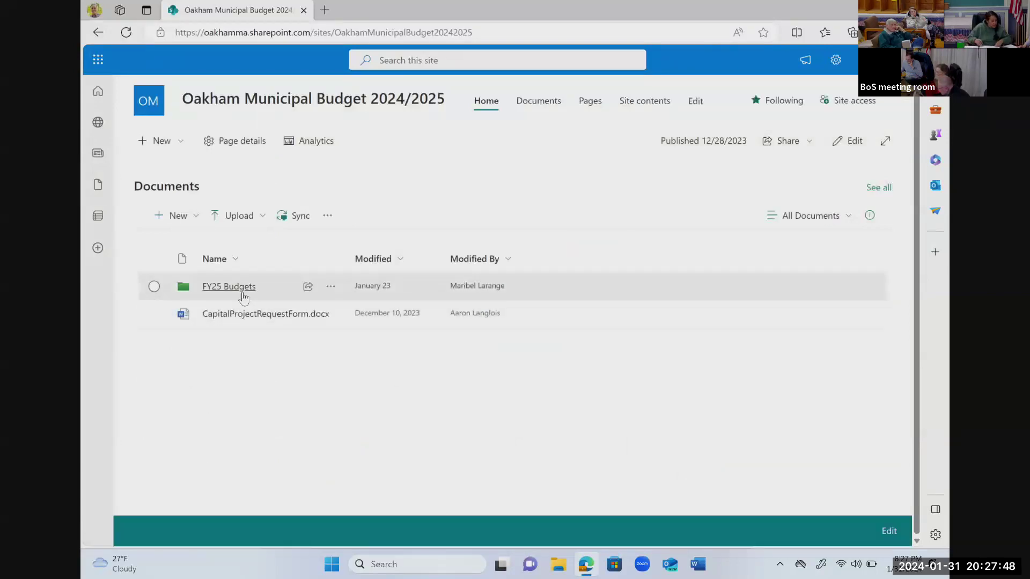
{"action": "left_click", "coordinate": [243, 290]}
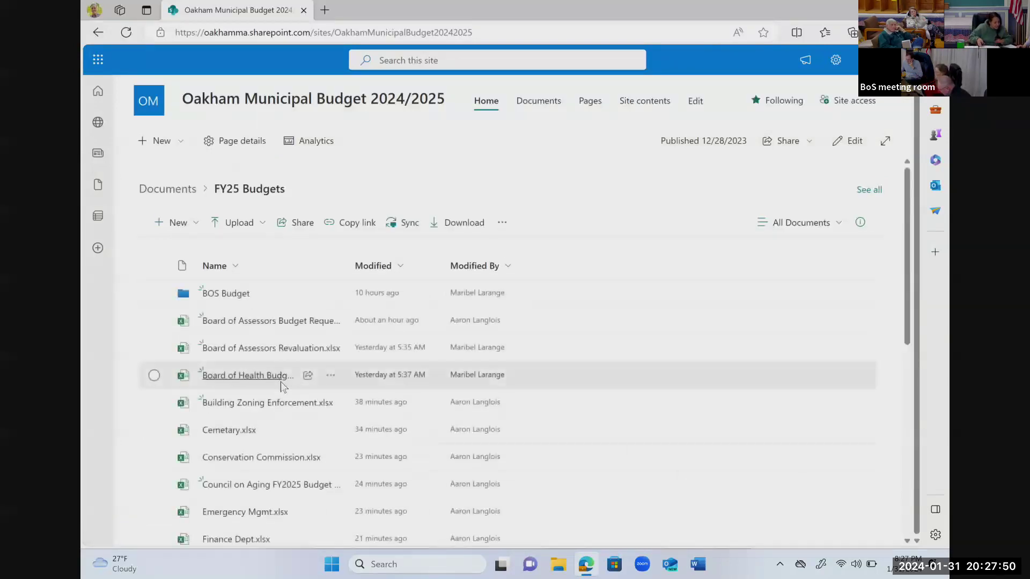
Step: Find and open Police Dept FY25 Budget.xlsx in the FY25 Budgets folder and enlarge the sheet to 80% zoom
{"action": "scroll", "coordinate": [281, 382], "scroll_direction": "down", "scroll_amount": 4}
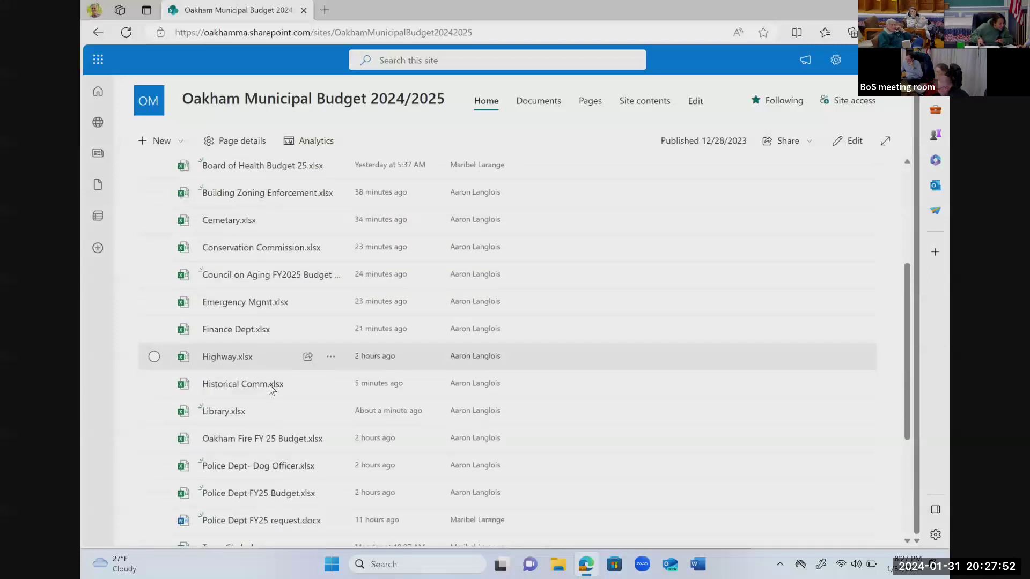
{"action": "scroll", "coordinate": [271, 388], "scroll_direction": "down", "scroll_amount": 2}
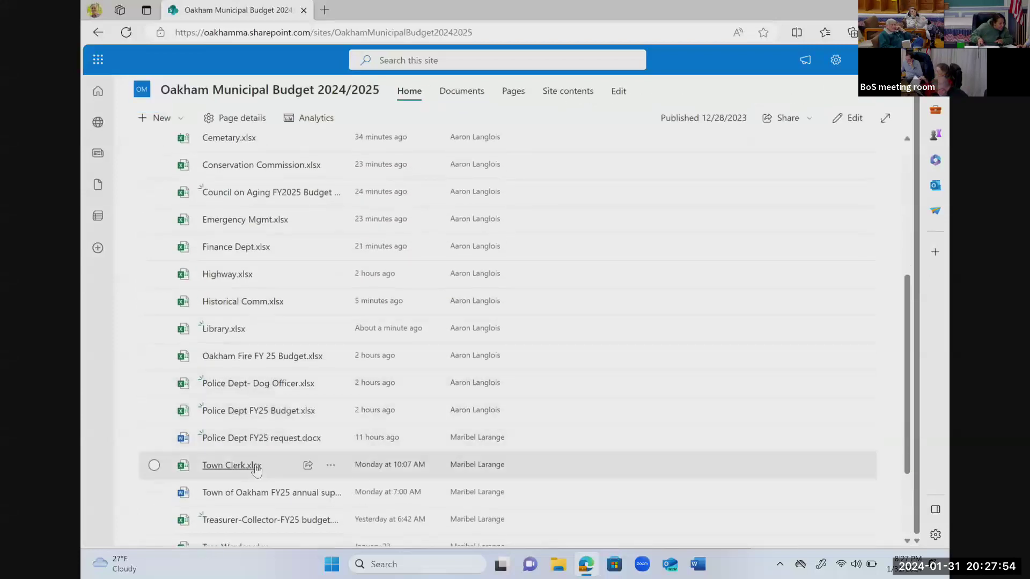
{"action": "scroll", "coordinate": [272, 395], "scroll_direction": "down", "scroll_amount": 2}
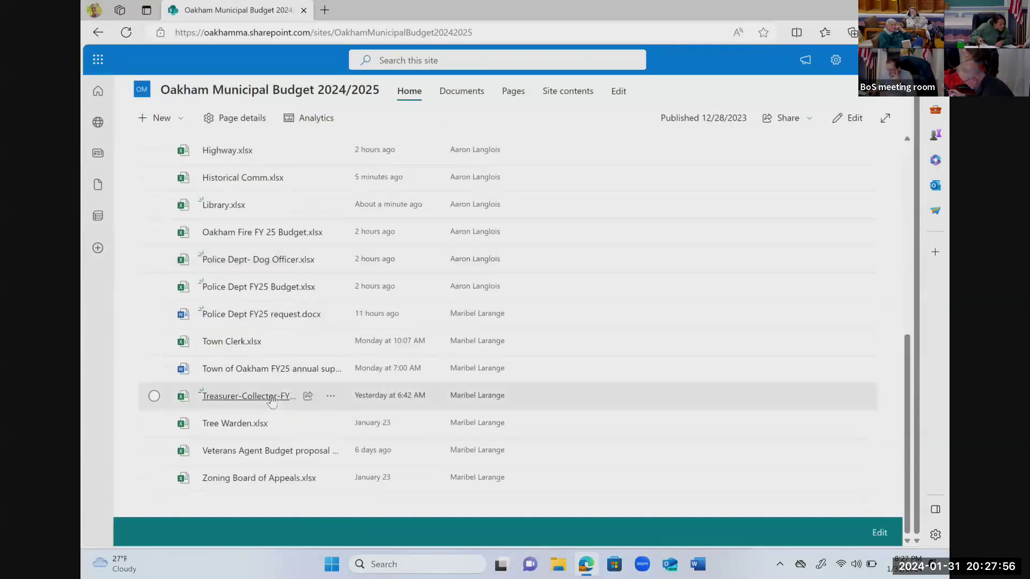
{"action": "scroll", "coordinate": [271, 400], "scroll_direction": "up", "scroll_amount": 4}
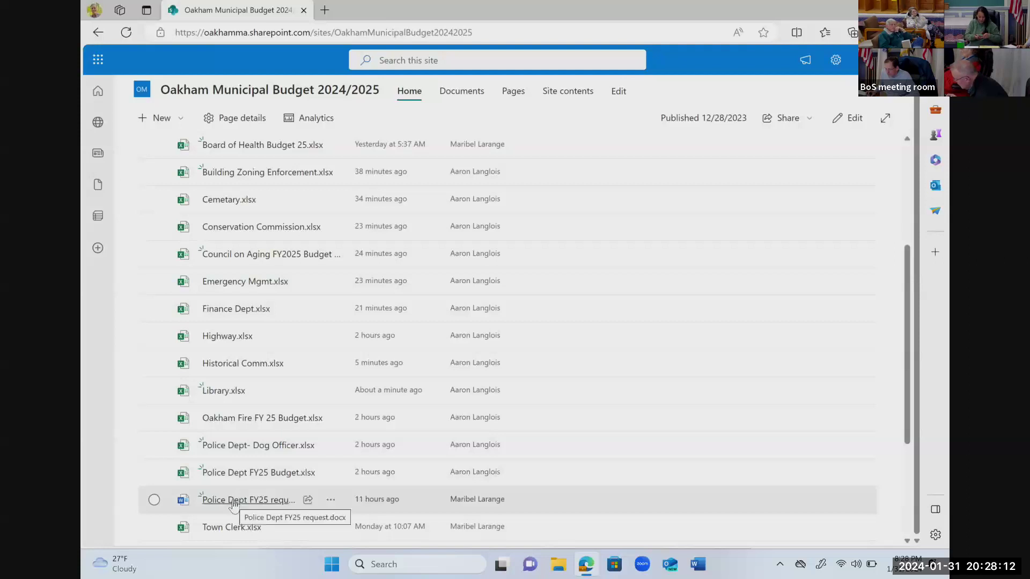
{"action": "left_click", "coordinate": [233, 473]}
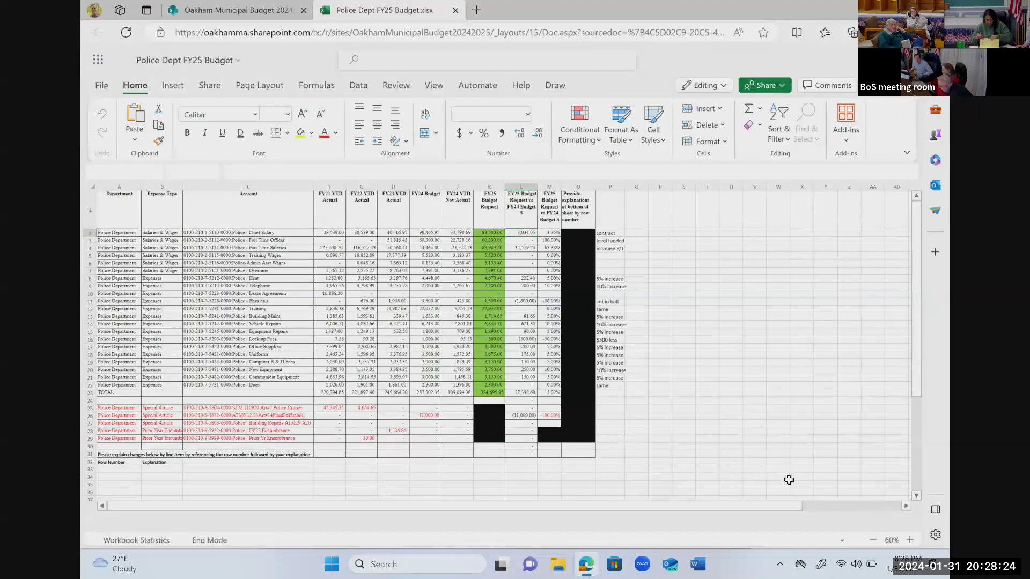
{"action": "left_click", "coordinate": [910, 540]}
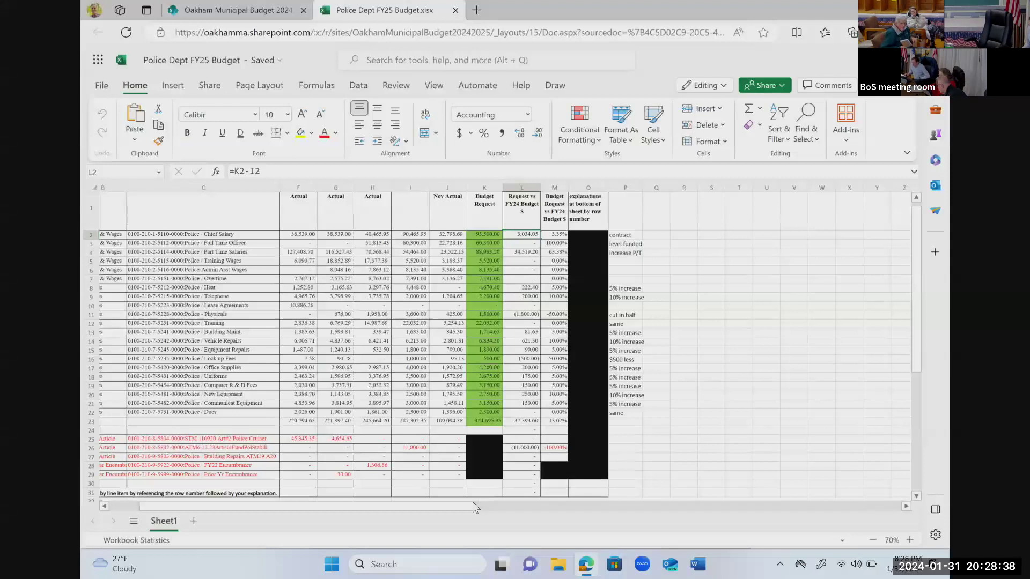
{"action": "left_click", "coordinate": [909, 540]}
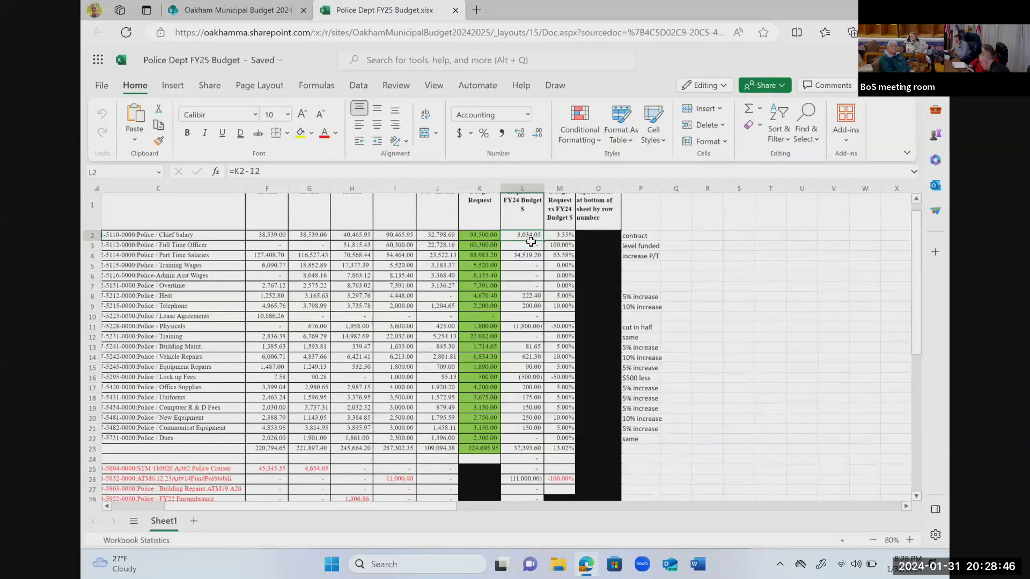
Step: Check the Police Chief Salary request and look through the remaining Police budget lines down to the end of the table
{"action": "left_click", "coordinate": [485, 237]}
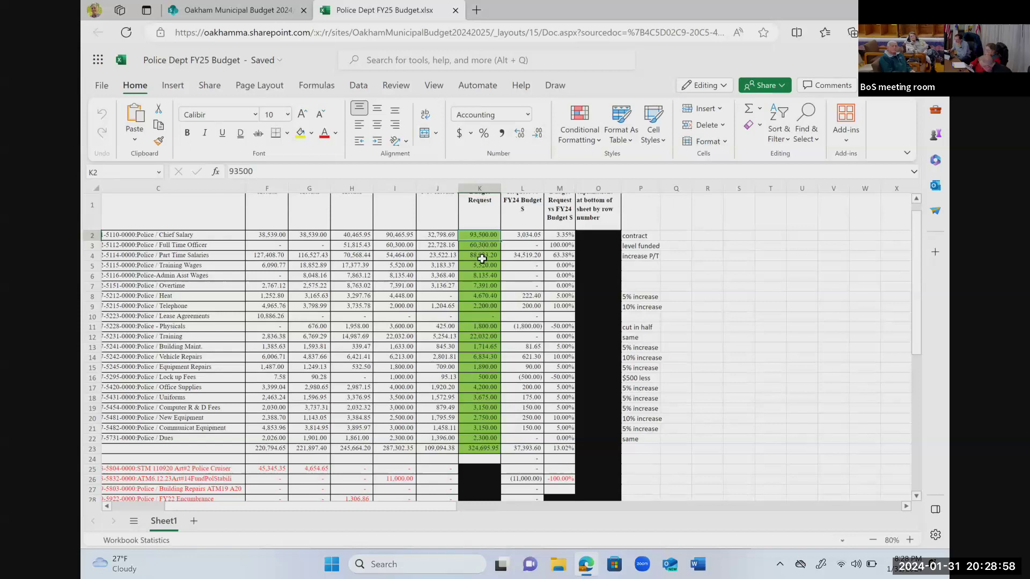
{"action": "scroll", "coordinate": [473, 340], "scroll_direction": "down", "scroll_amount": 5}
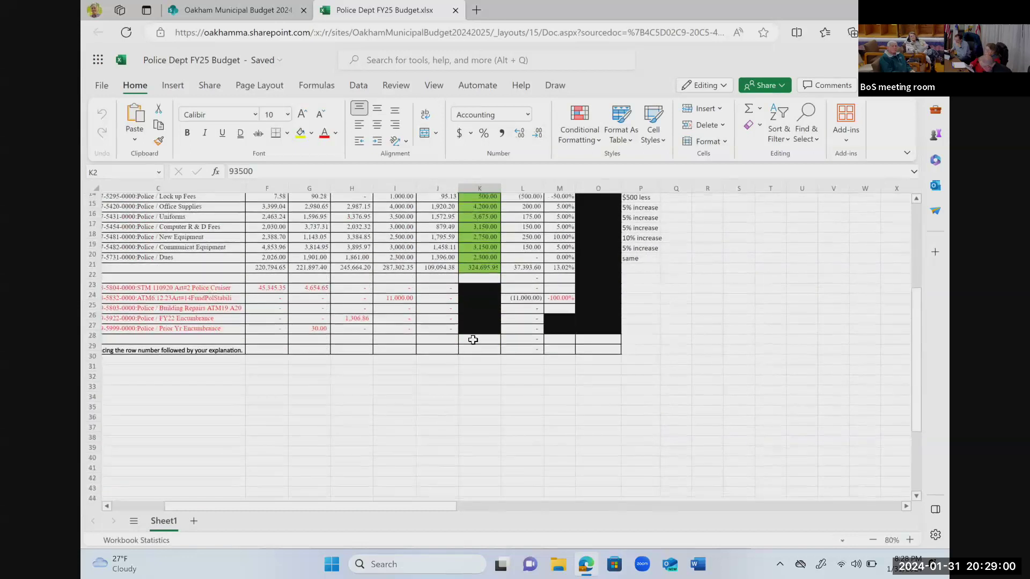
{"action": "scroll", "coordinate": [472, 341], "scroll_direction": "up", "scroll_amount": 5}
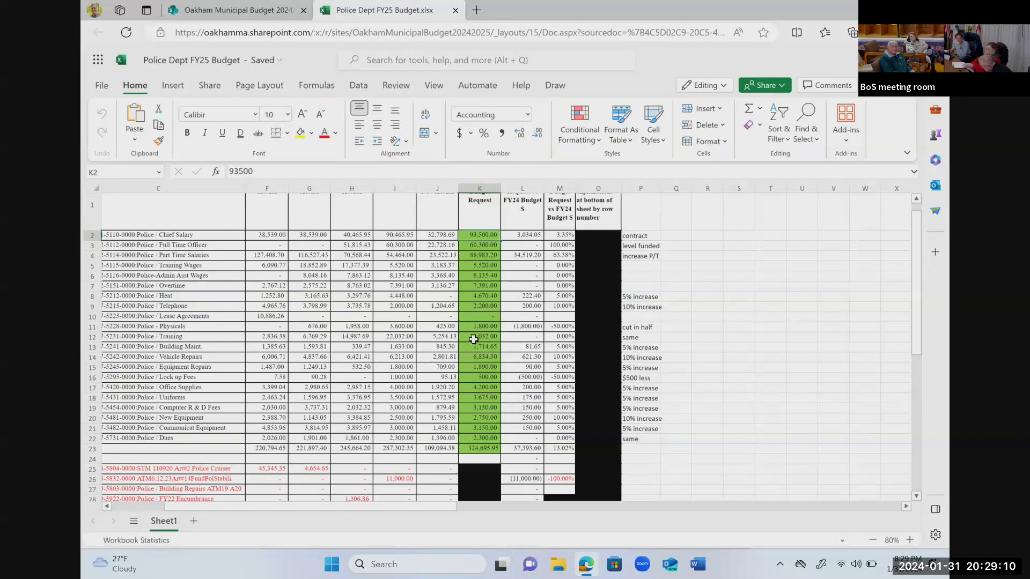
Step: Open Police Dept FY25 request.docx from the site's file list and compare its part-time coverage figures with the workbook's Part Time Salaries line
{"action": "left_click", "coordinate": [272, 16]}
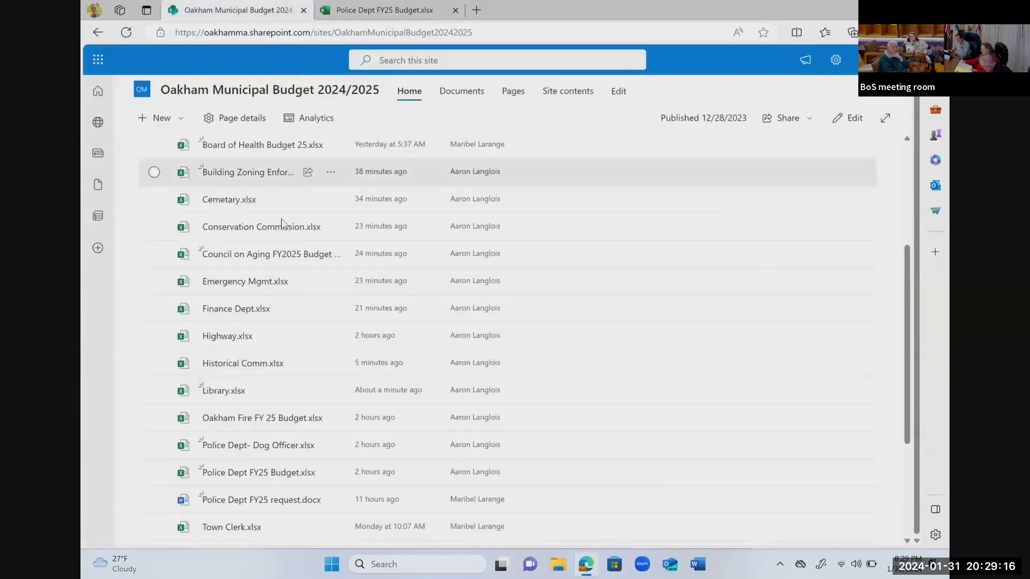
{"action": "left_click", "coordinate": [271, 501]}
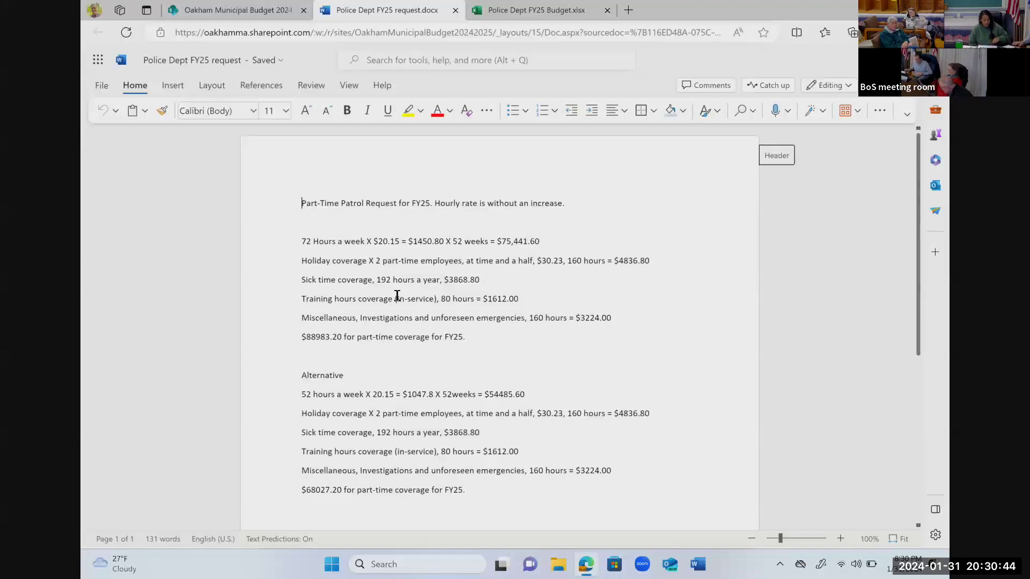
{"action": "left_click", "coordinate": [490, 14]}
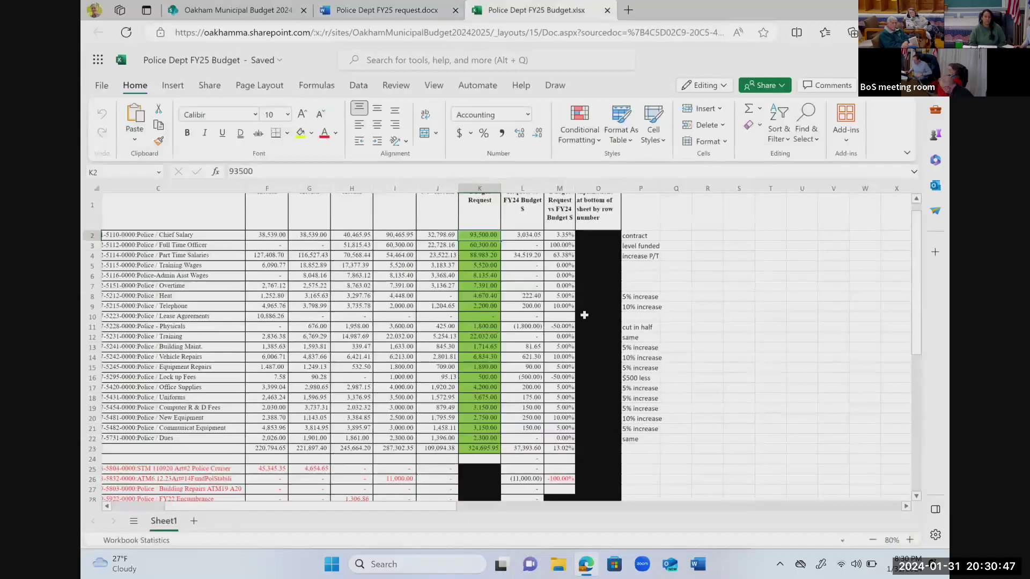
{"action": "left_click", "coordinate": [536, 256]}
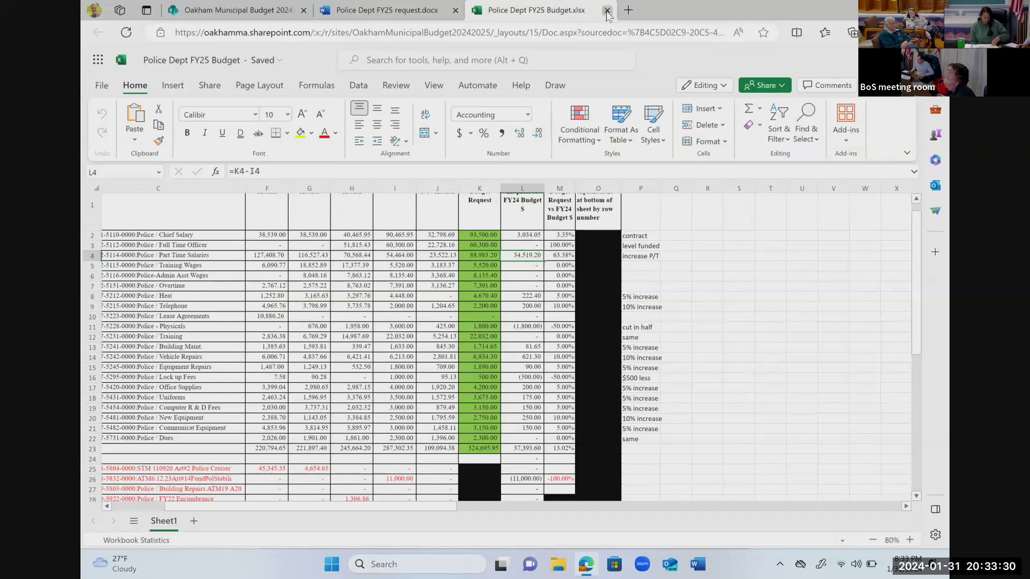
Step: Close the Police budget workbook and request document, and open Police Dept- Dog Officer.xlsx to review its requests before closing it
{"action": "key", "text": "ctrl+w"}
{"action": "key", "text": "ctrl+w"}
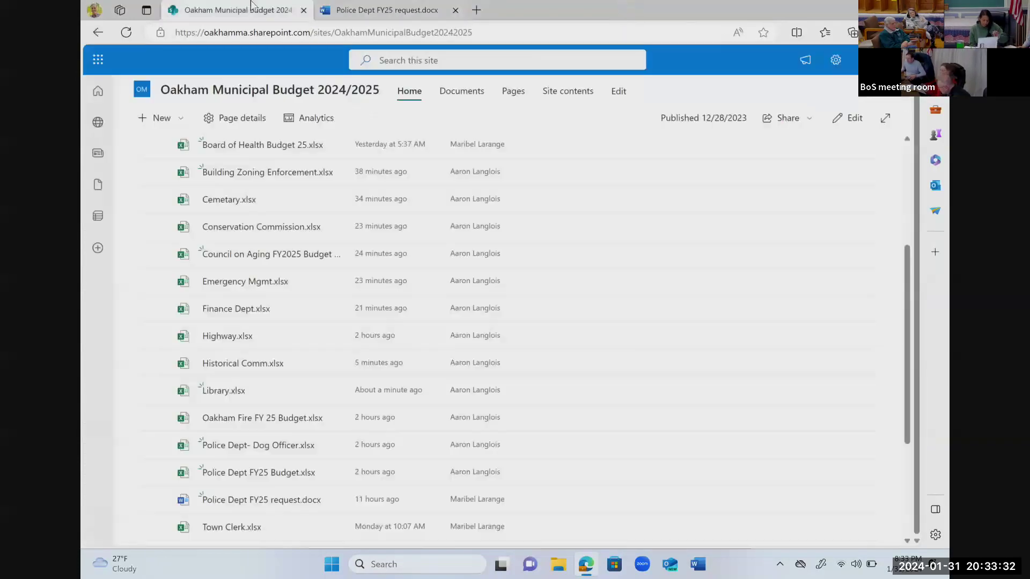
{"action": "left_click", "coordinate": [246, 446]}
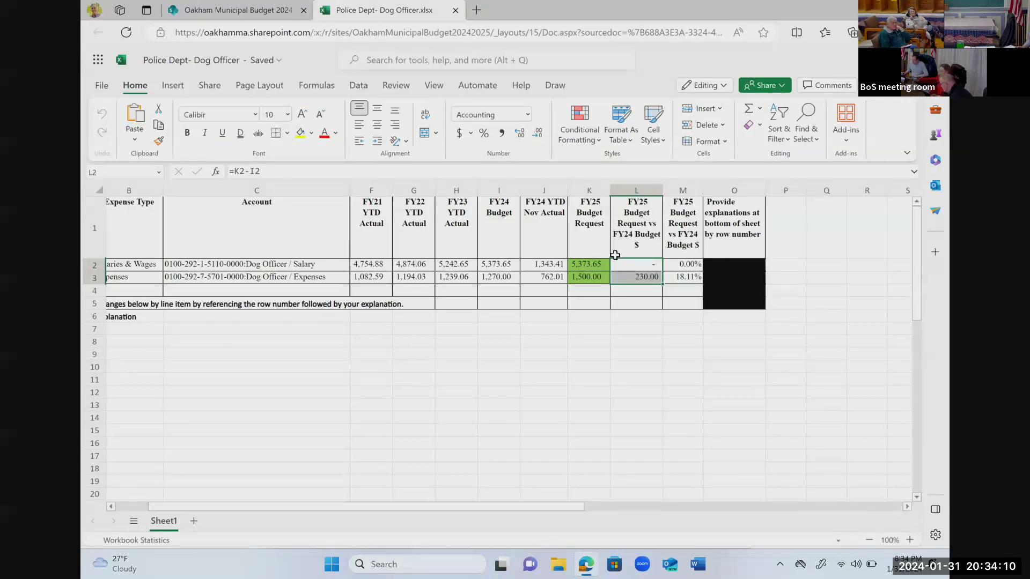
{"action": "left_click", "coordinate": [456, 10]}
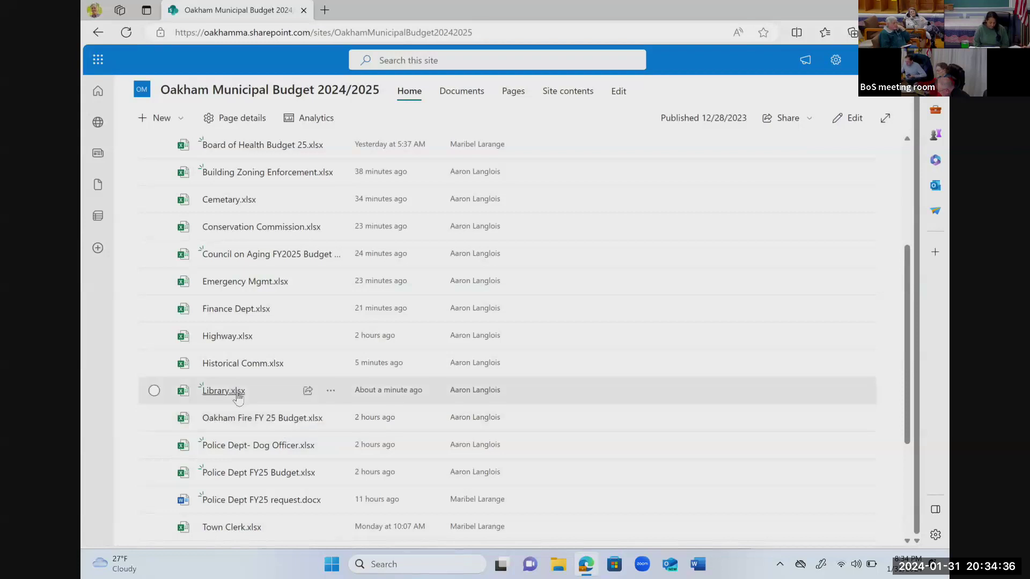
Step: Open Town Clerk.xlsx, review its FY25 requests and the explanations below the table, and close it
{"action": "scroll", "coordinate": [233, 402], "scroll_direction": "down", "scroll_amount": 3}
{"action": "left_click", "coordinate": [231, 346]}
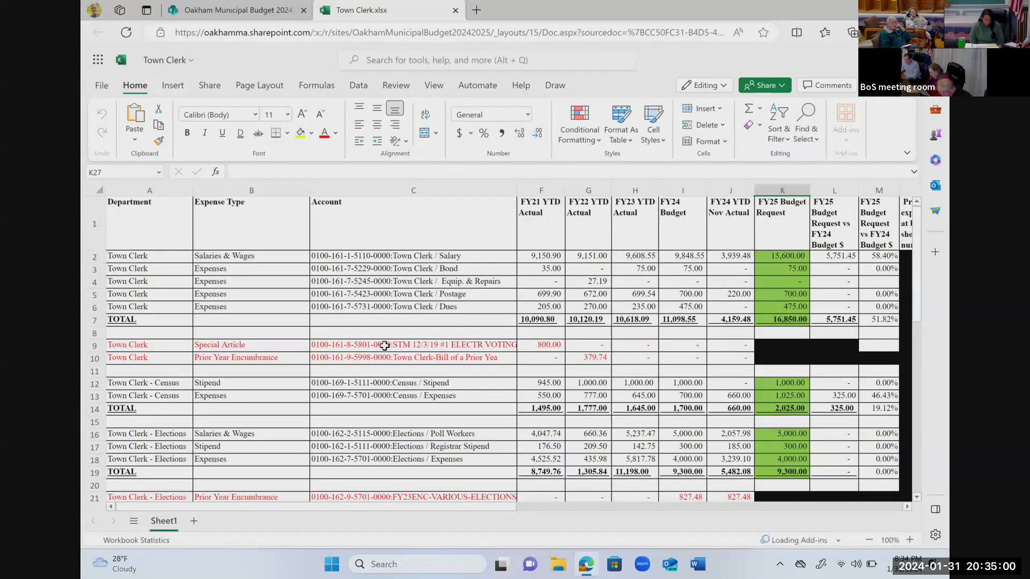
{"action": "scroll", "coordinate": [347, 387], "scroll_direction": "down", "scroll_amount": 3}
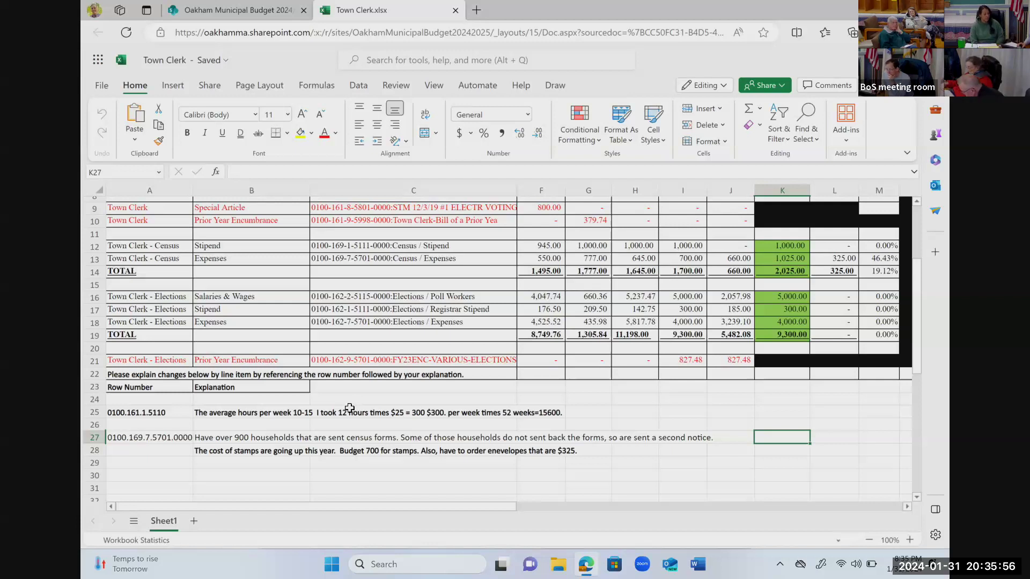
{"action": "scroll", "coordinate": [403, 400], "scroll_direction": "up", "scroll_amount": 5}
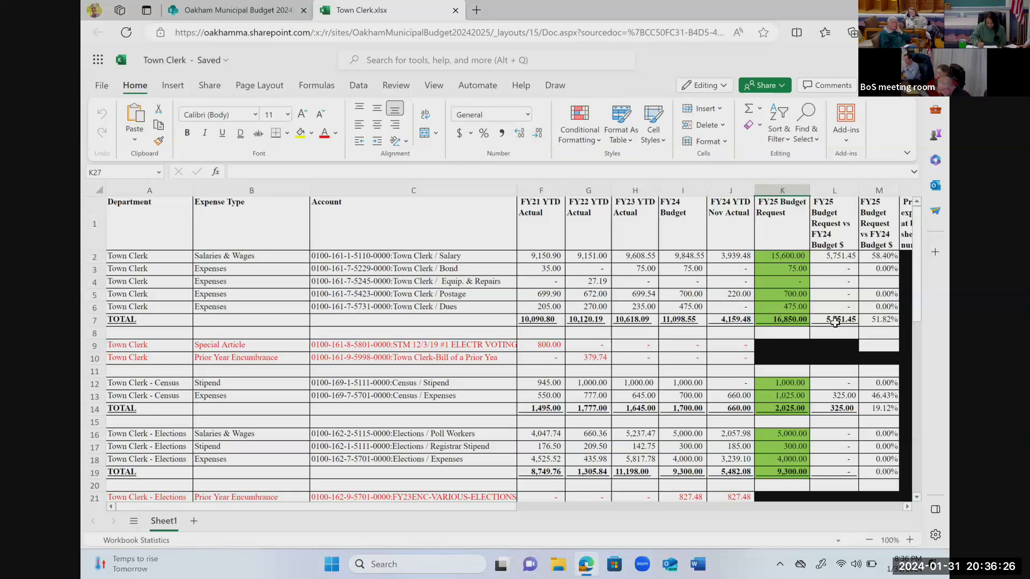
{"action": "left_click", "coordinate": [455, 11]}
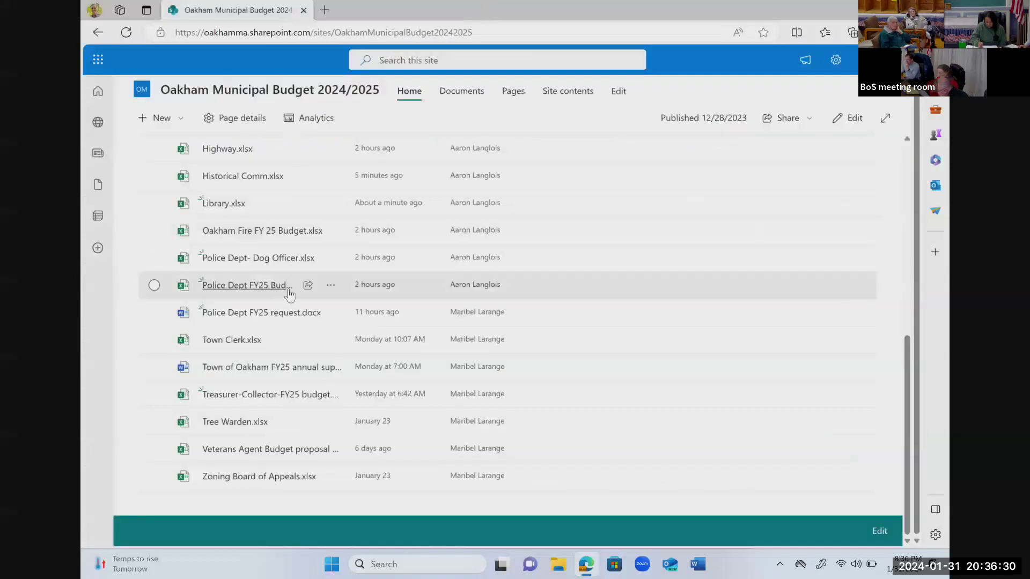
Step: Open the Treasurer-Collector-FY25 budget workbook, return to Town Clerk.xlsx to recheck its request lines, and close both workbooks
{"action": "left_click", "coordinate": [254, 396]}
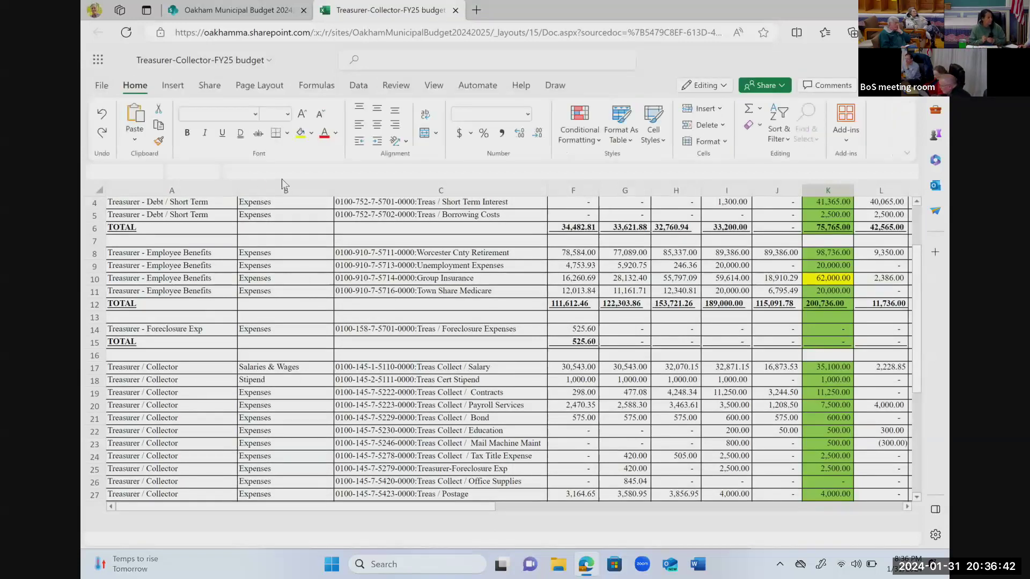
{"action": "left_click", "coordinate": [242, 10]}
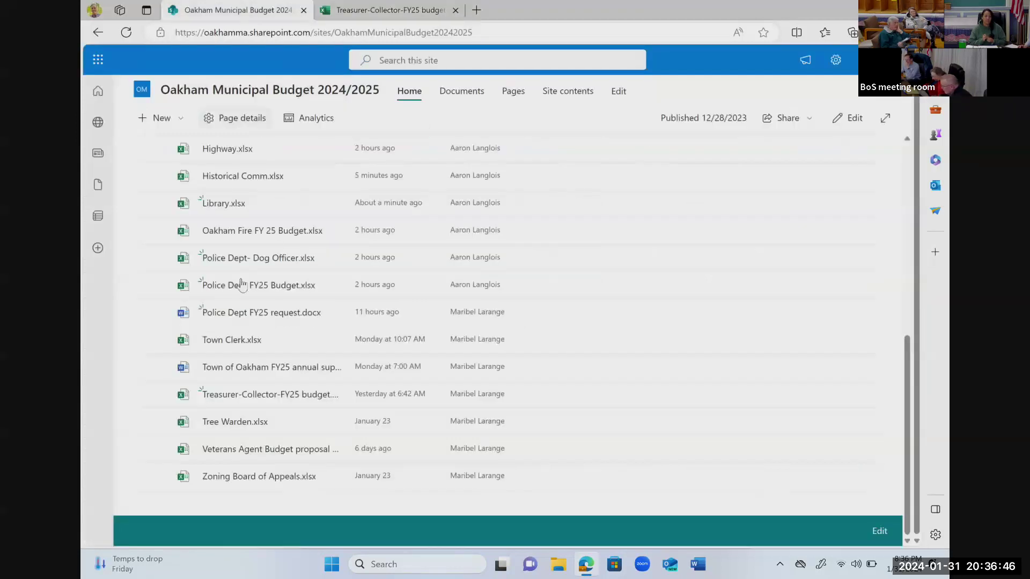
{"action": "left_click", "coordinate": [239, 340]}
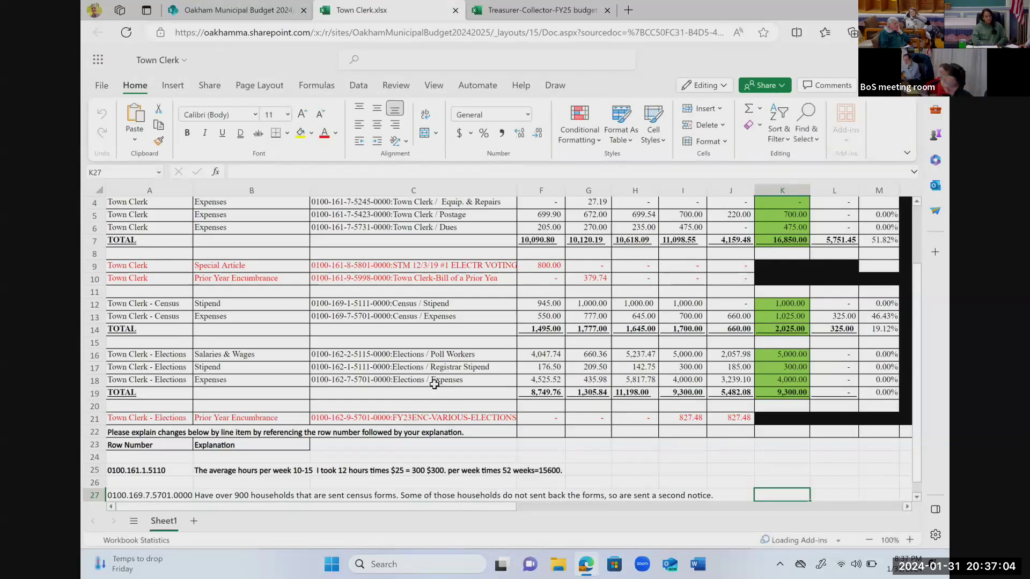
{"action": "scroll", "coordinate": [433, 384], "scroll_direction": "up", "scroll_amount": 2}
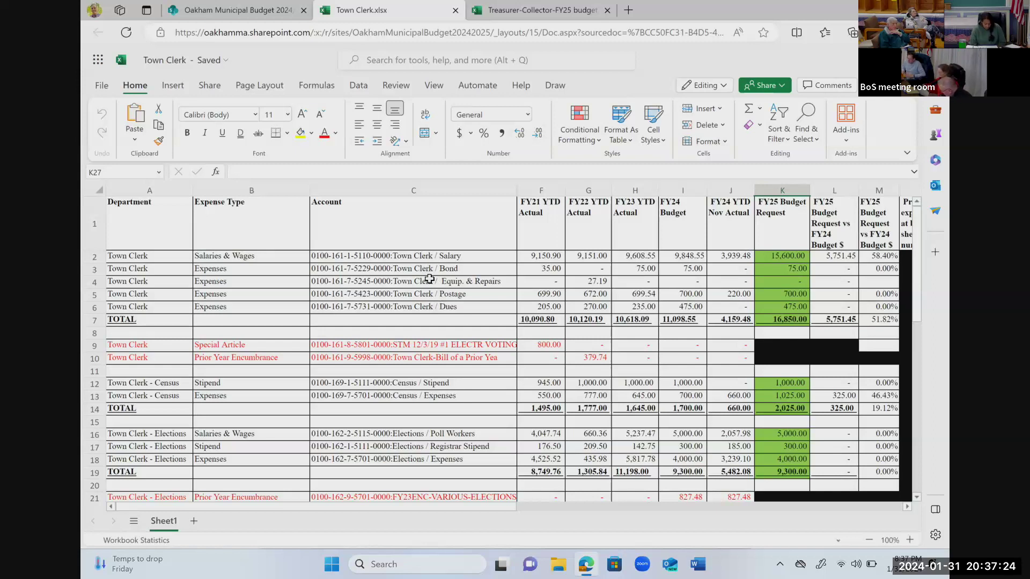
{"action": "left_click", "coordinate": [455, 11]}
{"action": "left_click", "coordinate": [455, 10]}
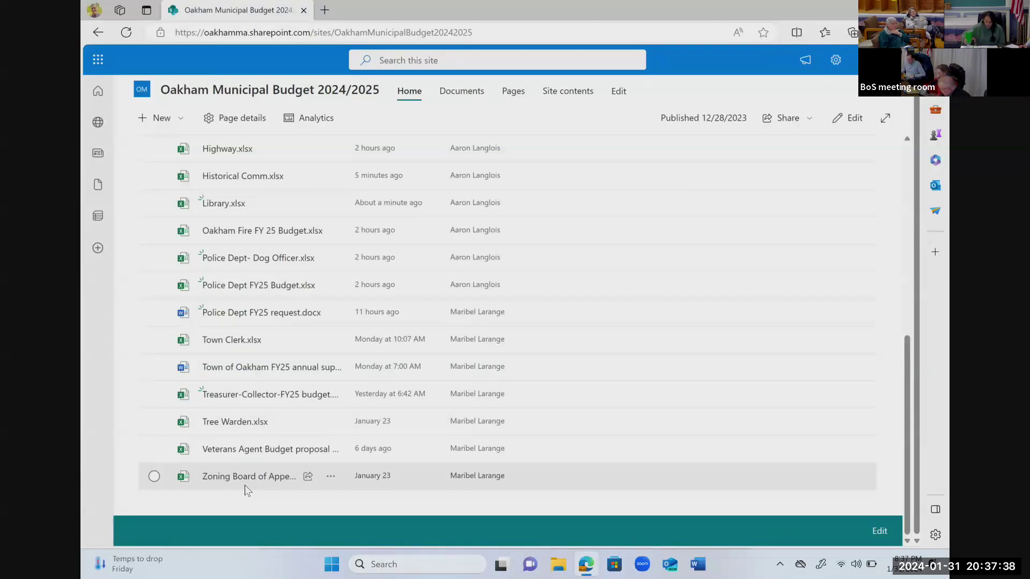
Step: Reopen the Treasurer-Collector-FY25 budget workbook and examine its debt, employee benefits and Treasurer / Collector request lines
{"action": "left_click", "coordinate": [249, 396]}
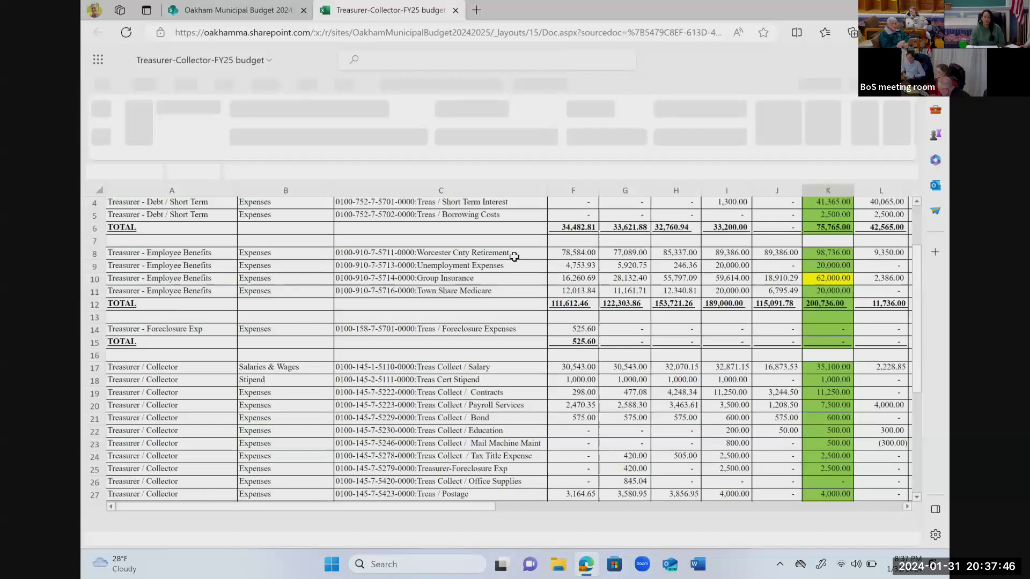
{"action": "scroll", "coordinate": [597, 281], "scroll_direction": "up", "scroll_amount": 2}
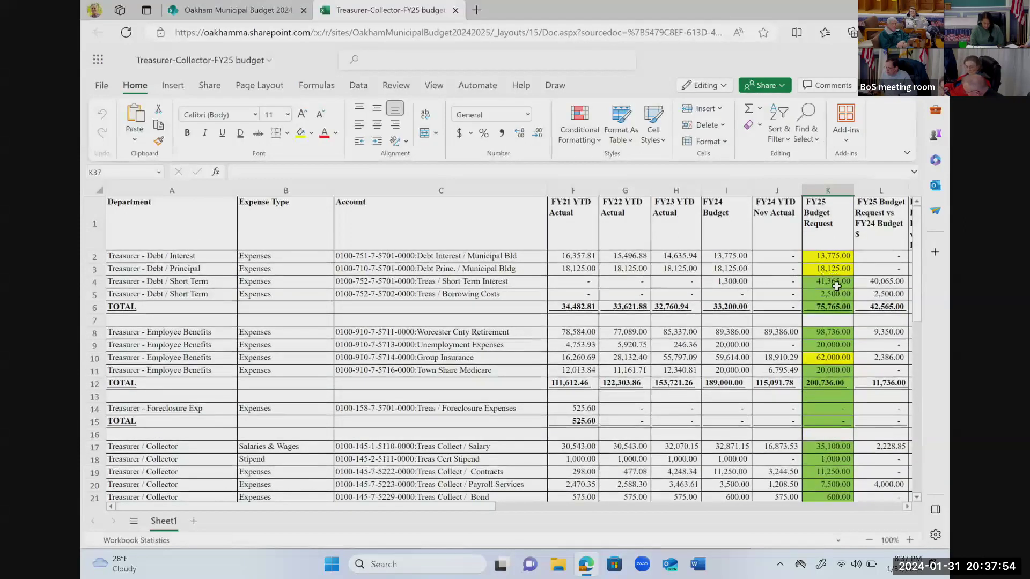
{"action": "scroll", "coordinate": [842, 319], "scroll_direction": "down", "scroll_amount": 2}
{"action": "scroll", "coordinate": [842, 318], "scroll_direction": "down", "scroll_amount": 3}
{"action": "scroll", "coordinate": [842, 319], "scroll_direction": "up", "scroll_amount": 5}
{"action": "scroll", "coordinate": [841, 318], "scroll_direction": "up", "scroll_amount": 5}
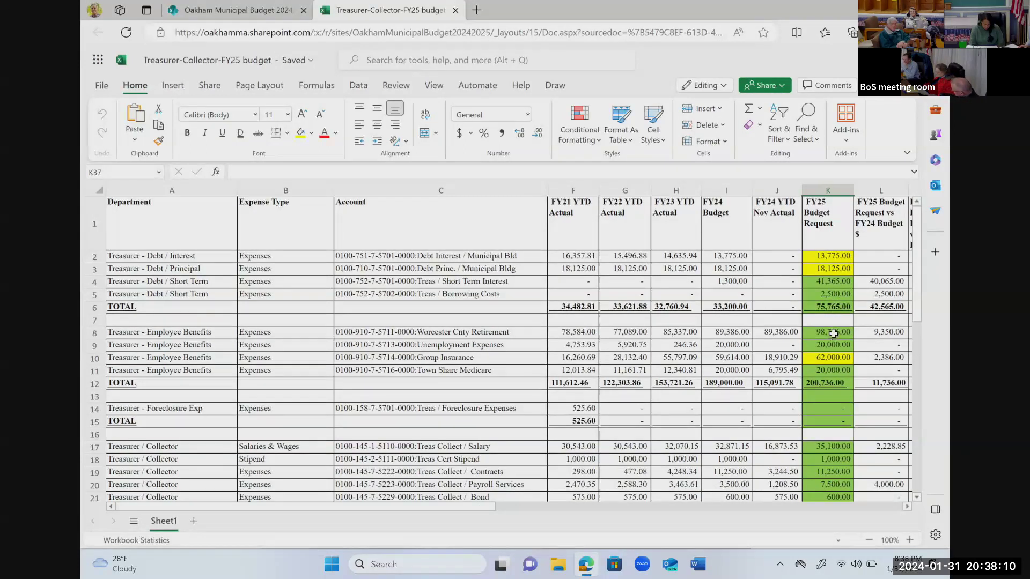
{"action": "scroll", "coordinate": [833, 334], "scroll_direction": "down", "scroll_amount": 1}
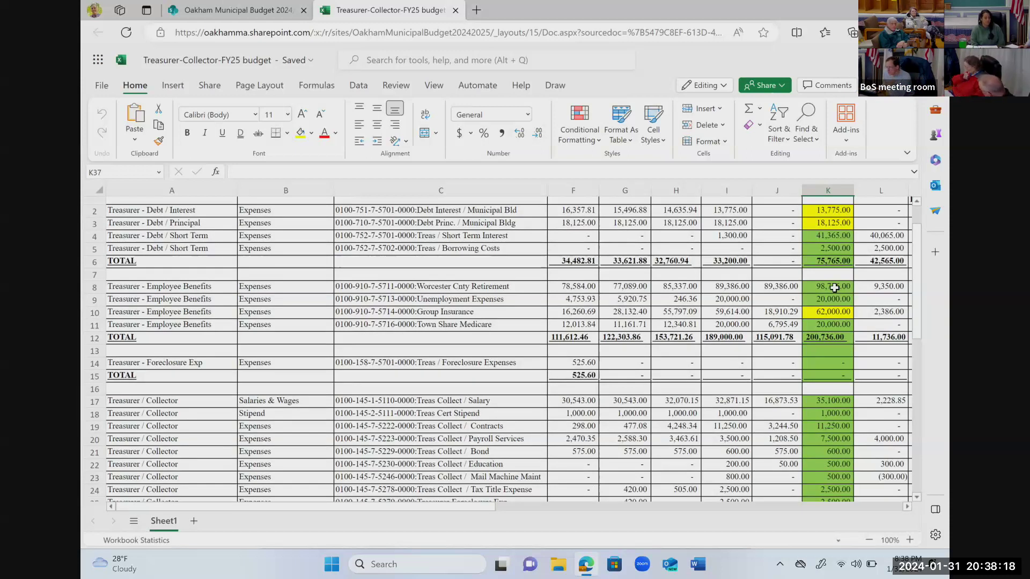
{"action": "scroll", "coordinate": [835, 288], "scroll_direction": "up", "scroll_amount": 2}
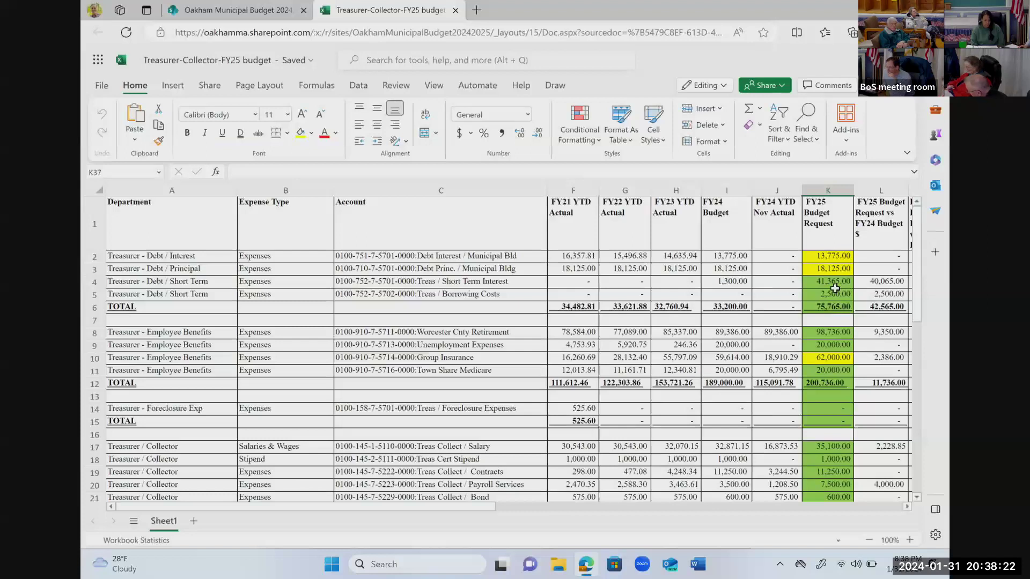
{"action": "scroll", "coordinate": [834, 288], "scroll_direction": "down", "scroll_amount": 2}
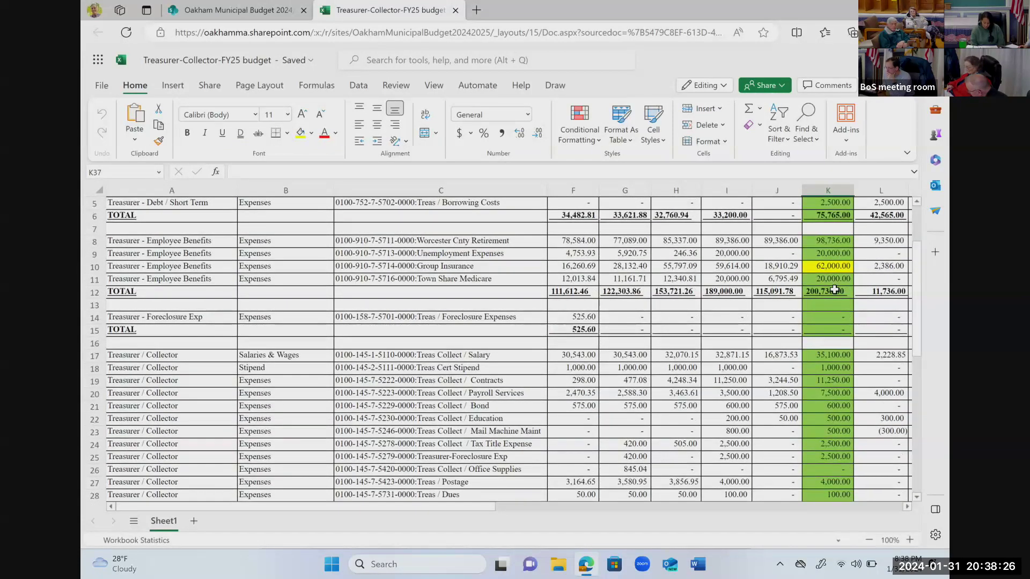
{"action": "scroll", "coordinate": [835, 289], "scroll_direction": "up", "scroll_amount": 2}
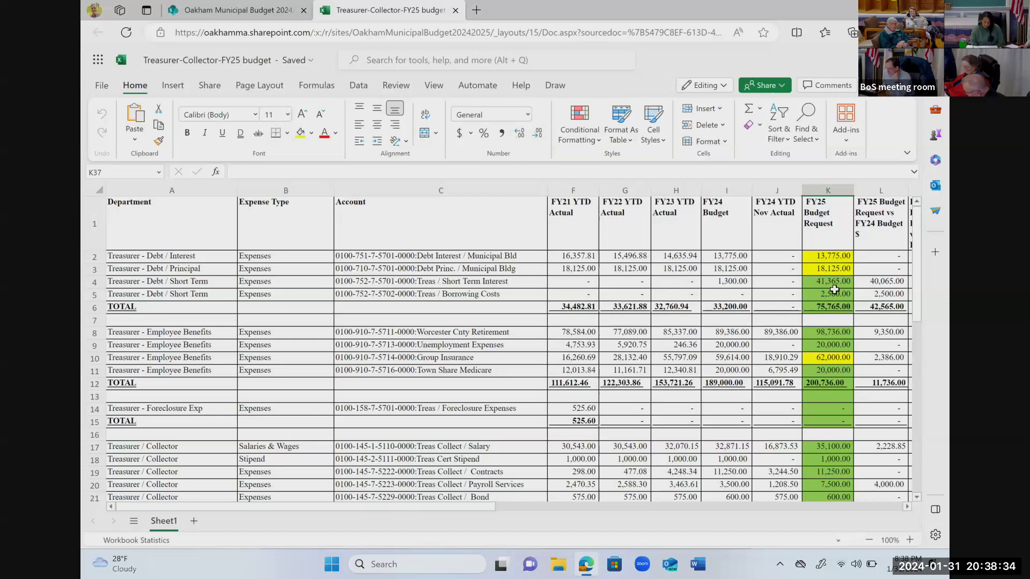
Step: Set the FY25 Budget Request for Unemployment Expenses to 3000
{"action": "left_click", "coordinate": [833, 346]}
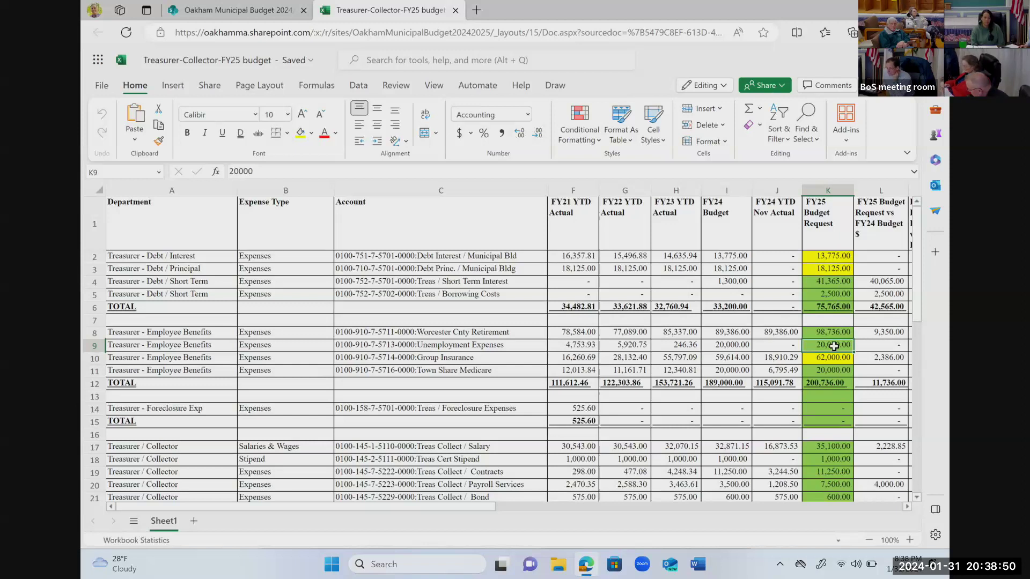
{"action": "type", "text": "3000"}
{"action": "key", "text": "Return"}
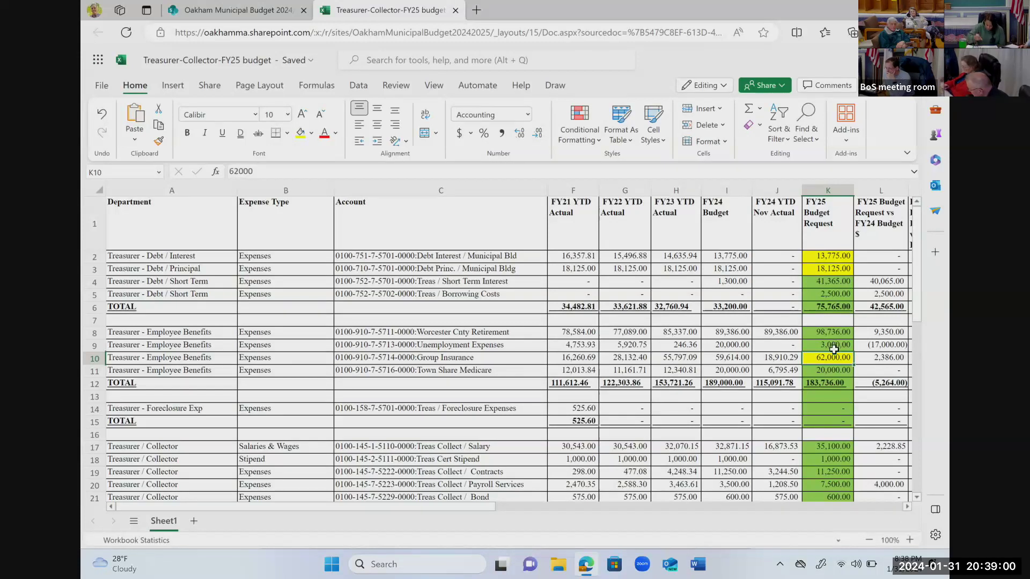
Step: Set the FY25 Budget Request for Town Share Medicare to 13000
{"action": "left_click", "coordinate": [835, 371]}
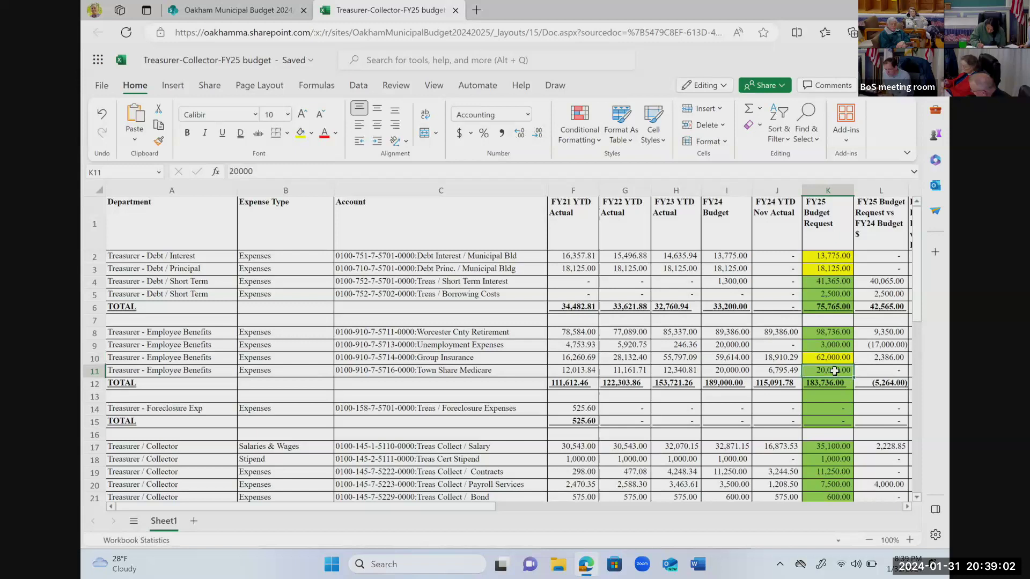
{"action": "type", "text": "13,"}
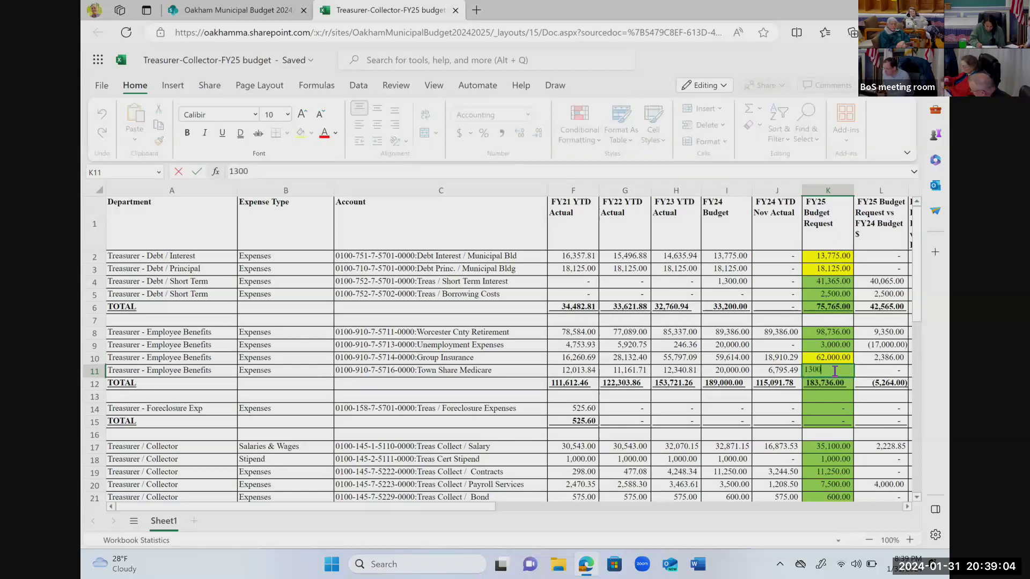
{"action": "type", "text": "000"}
{"action": "key", "text": "Return"}
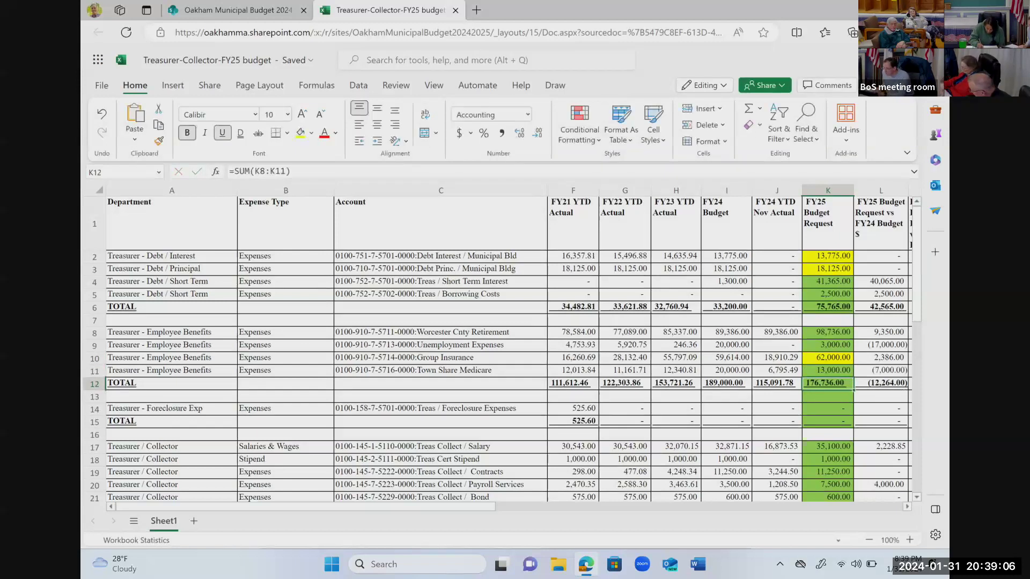
{"action": "left_click", "coordinate": [830, 370]}
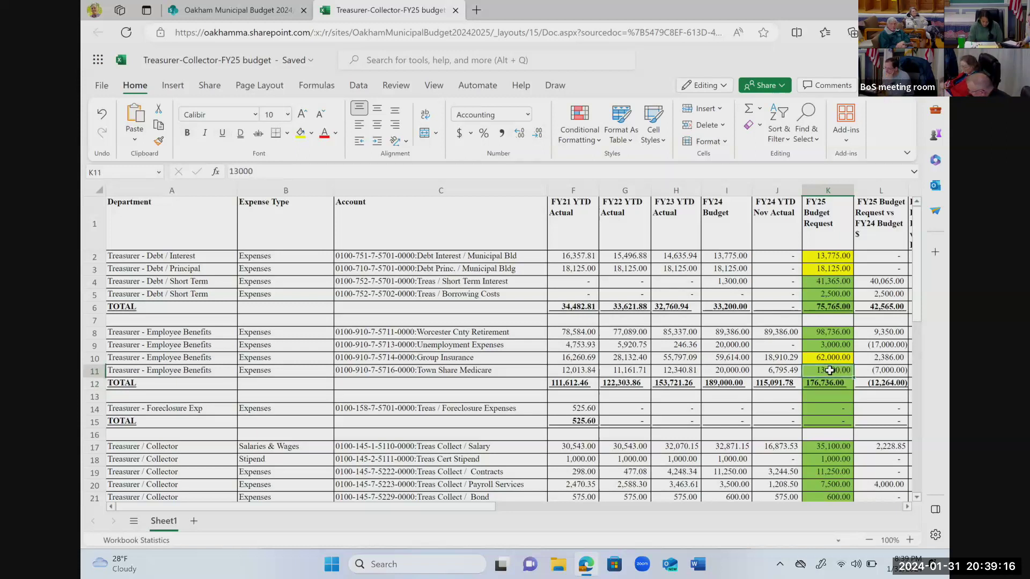
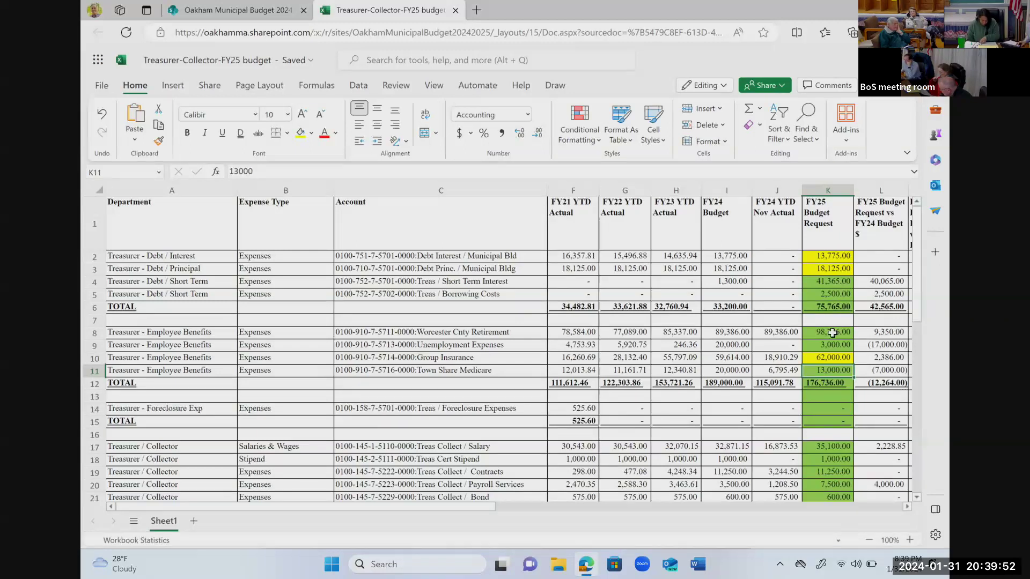
Step: Review the Treasurer / Collector request lines and the row explanations below the table
{"action": "scroll", "coordinate": [832, 333], "scroll_direction": "down", "scroll_amount": 5}
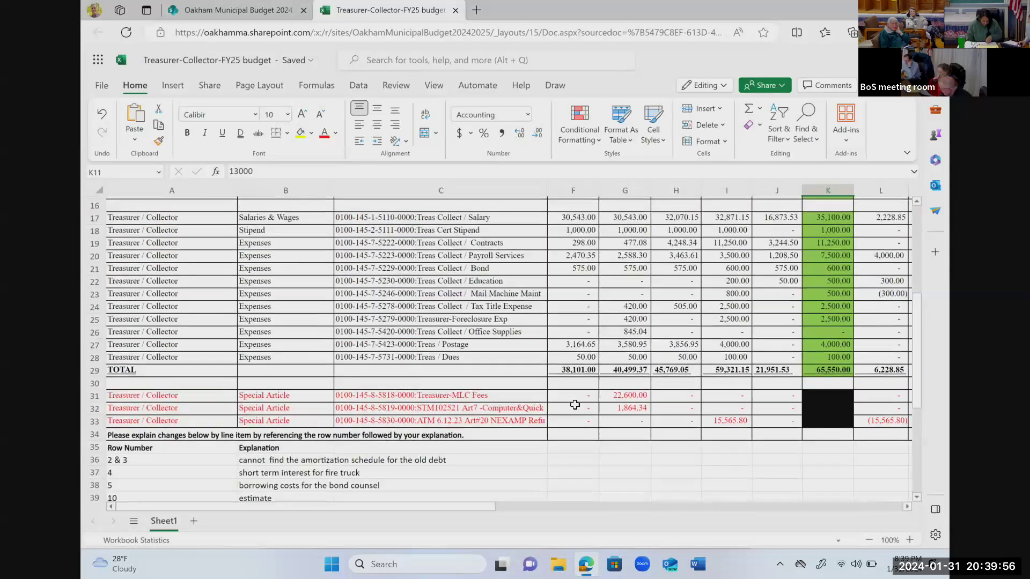
{"action": "scroll", "coordinate": [574, 405], "scroll_direction": "down", "scroll_amount": 1}
{"action": "scroll", "coordinate": [575, 405], "scroll_direction": "down", "scroll_amount": 1}
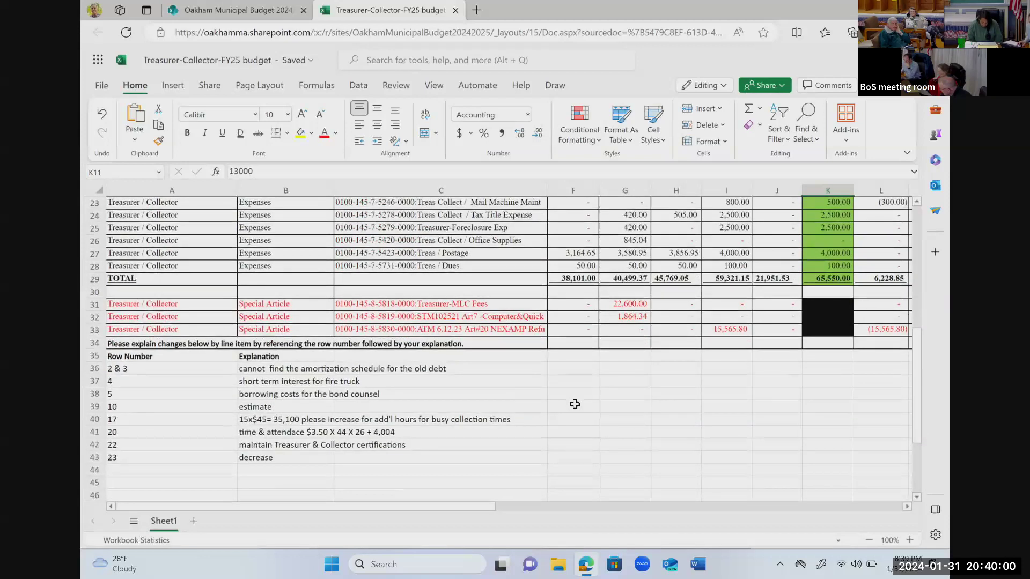
Step: Compare the debt, employee benefits and Treasurer / Collector FY25 requests with the explanations given for their row numbers
{"action": "scroll", "coordinate": [575, 405], "scroll_direction": "up", "scroll_amount": 5}
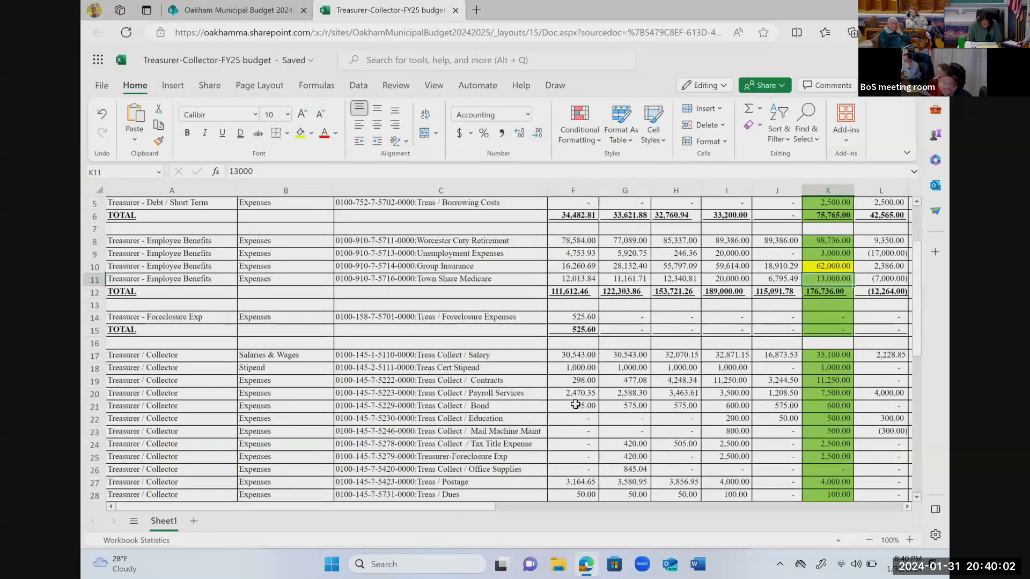
{"action": "scroll", "coordinate": [713, 374], "scroll_direction": "up", "scroll_amount": 1}
{"action": "scroll", "coordinate": [713, 375], "scroll_direction": "up", "scroll_amount": 1}
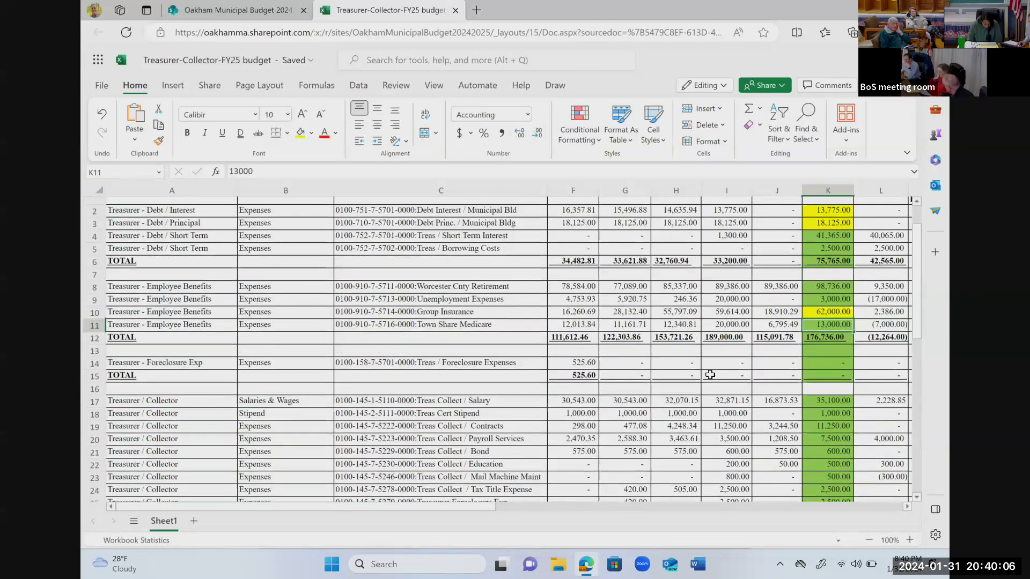
{"action": "scroll", "coordinate": [555, 365], "scroll_direction": "down", "scroll_amount": 7}
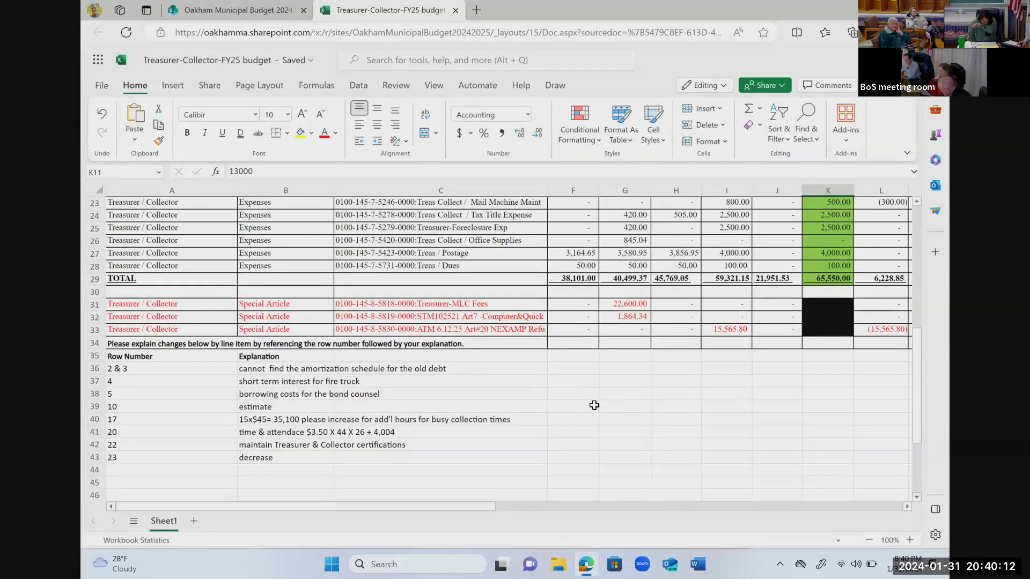
{"action": "scroll", "coordinate": [596, 402], "scroll_direction": "up", "scroll_amount": 6}
{"action": "scroll", "coordinate": [595, 406], "scroll_direction": "up", "scroll_amount": 2}
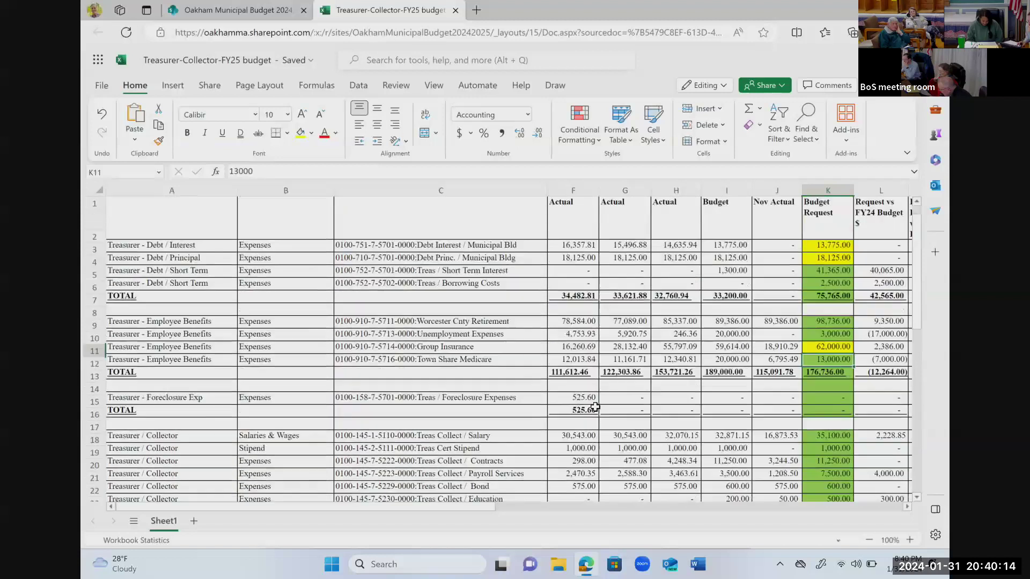
{"action": "scroll", "coordinate": [596, 407], "scroll_direction": "down", "scroll_amount": 2}
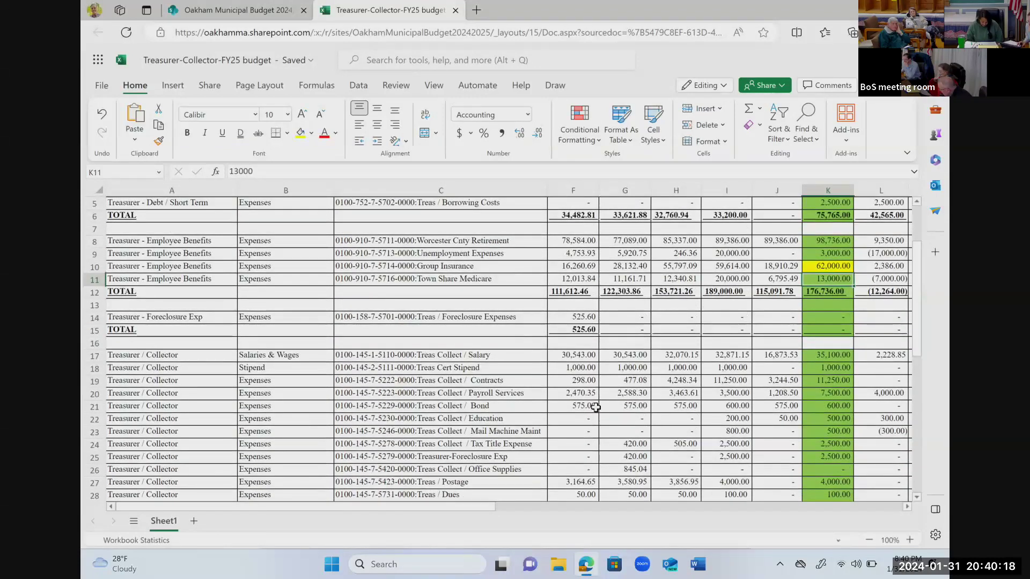
{"action": "scroll", "coordinate": [595, 406], "scroll_direction": "down", "scroll_amount": 1}
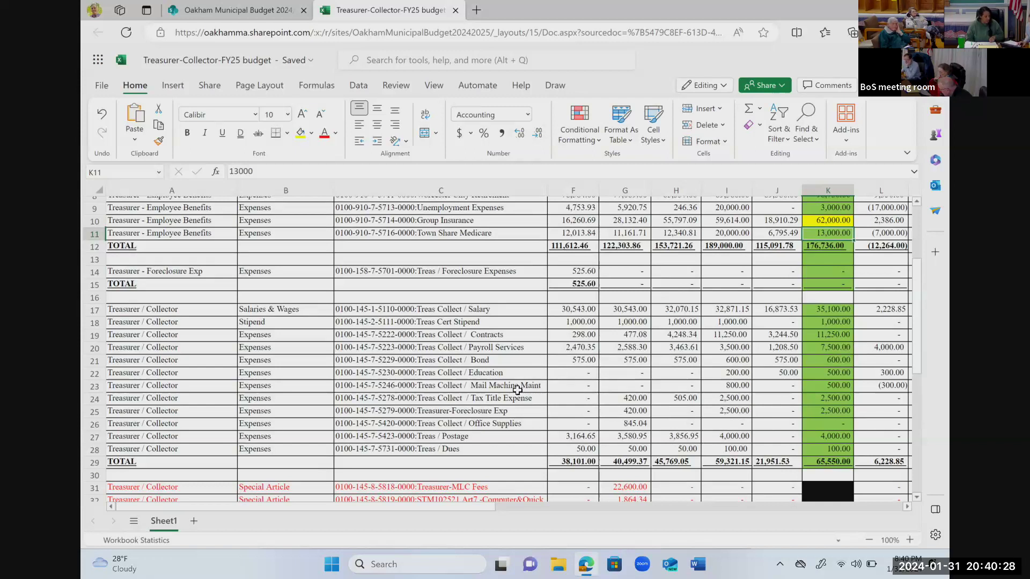
{"action": "scroll", "coordinate": [470, 402], "scroll_direction": "down", "scroll_amount": 5}
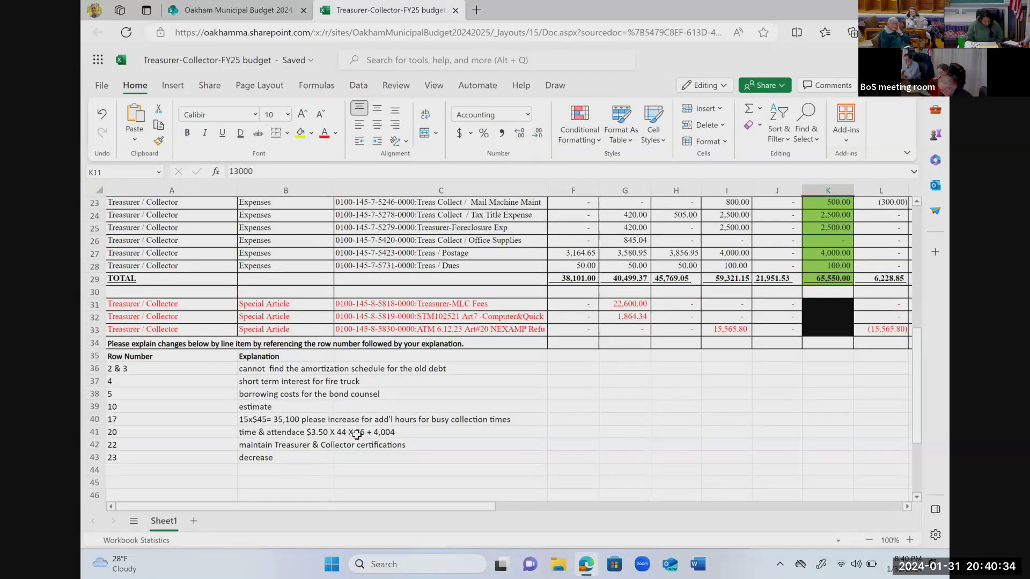
Step: Check the row 20 time and attendance explanation against the Treasurer / Collector expense lines, and close the Treasurer-Collector-FY25 budget workbook
{"action": "left_click", "coordinate": [408, 433]}
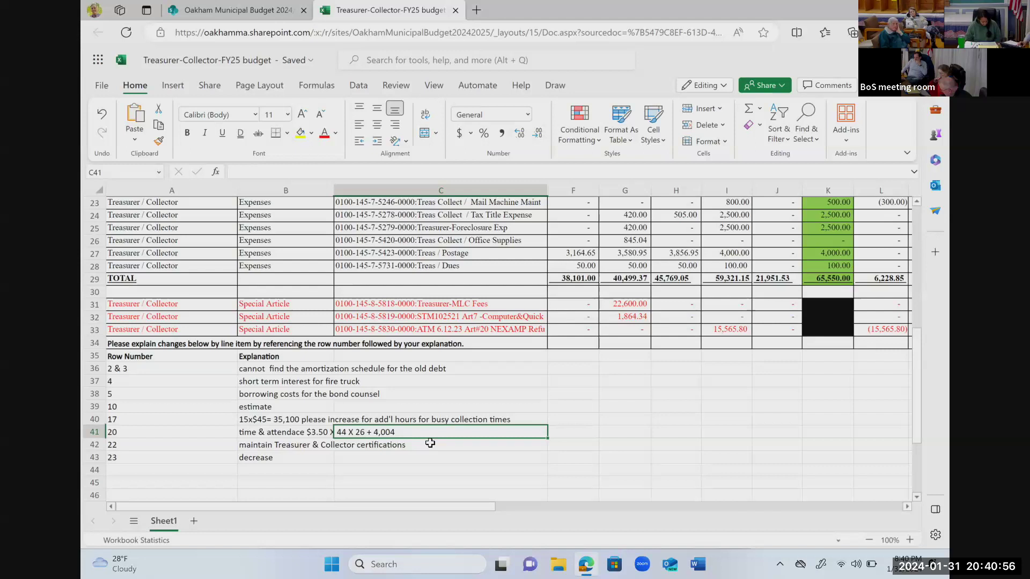
{"action": "scroll", "coordinate": [431, 444], "scroll_direction": "up", "scroll_amount": 1}
{"action": "scroll", "coordinate": [430, 443], "scroll_direction": "up", "scroll_amount": 1}
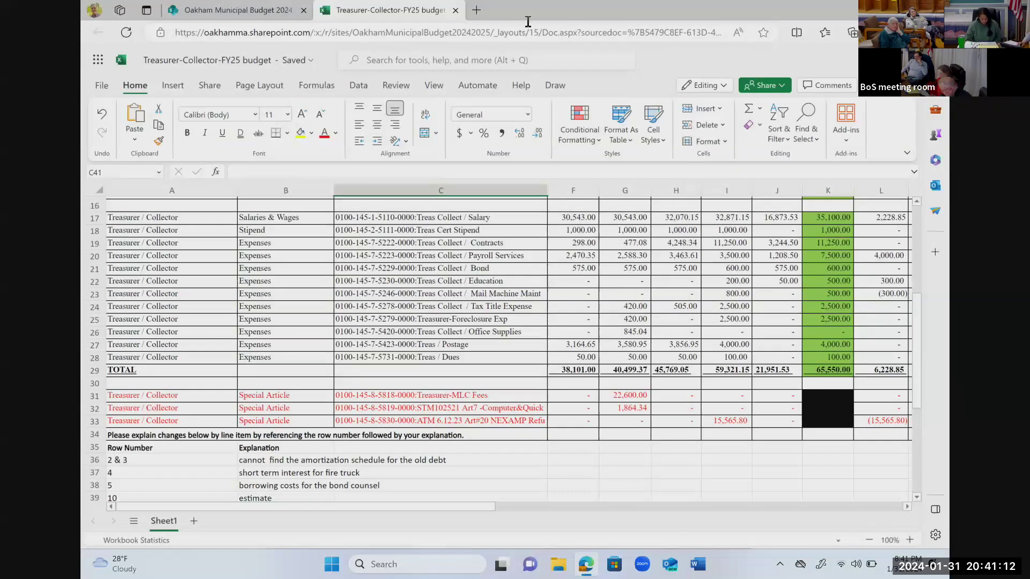
{"action": "left_click", "coordinate": [455, 10]}
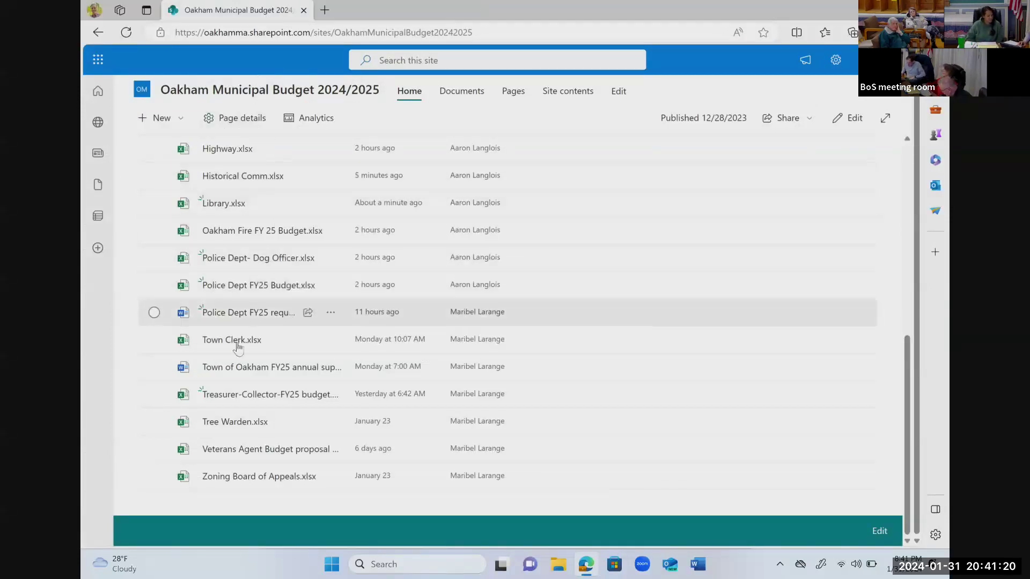
Step: Open the Tree Warden workbook, examine its FY25 Budget Request and two Expenses account lines, and close it
{"action": "left_click", "coordinate": [246, 422]}
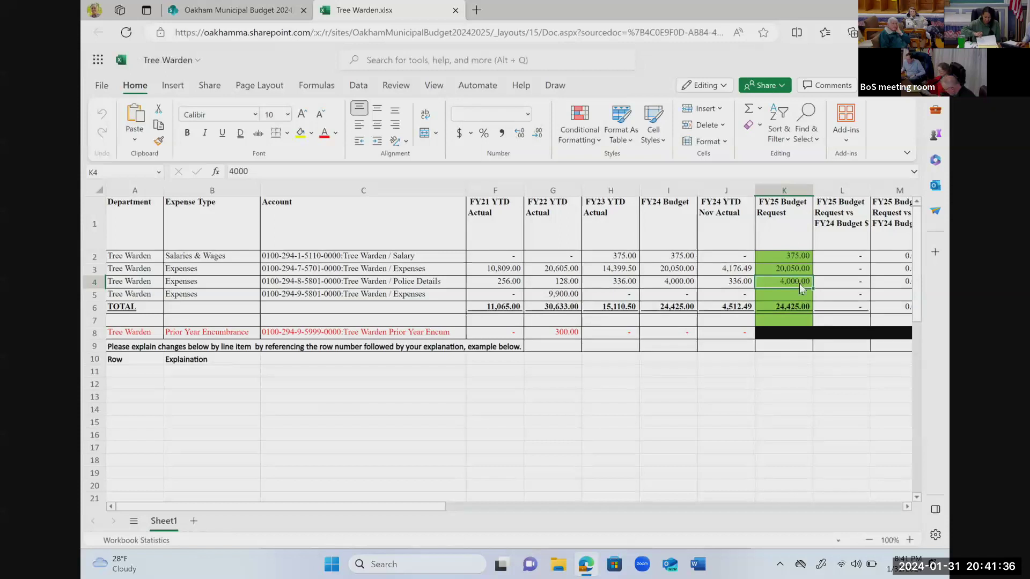
{"action": "left_click", "coordinate": [798, 294]}
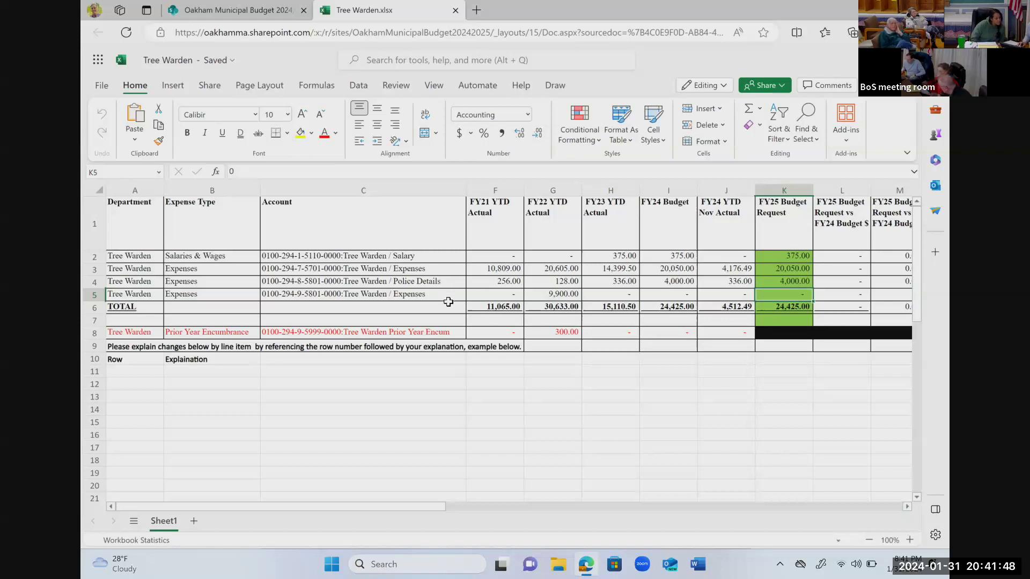
{"action": "left_click", "coordinate": [450, 270]}
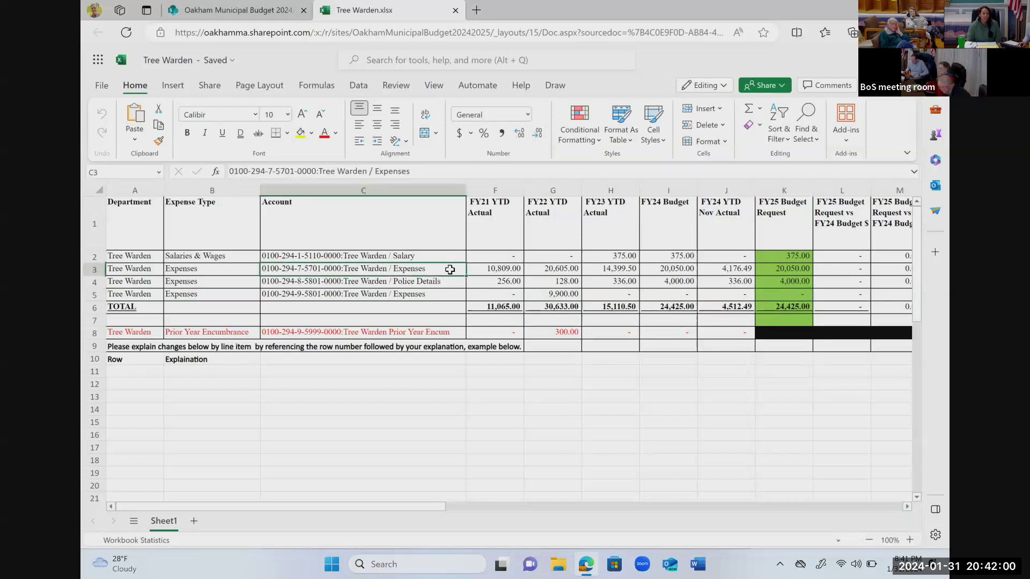
{"action": "left_click", "coordinate": [454, 296]}
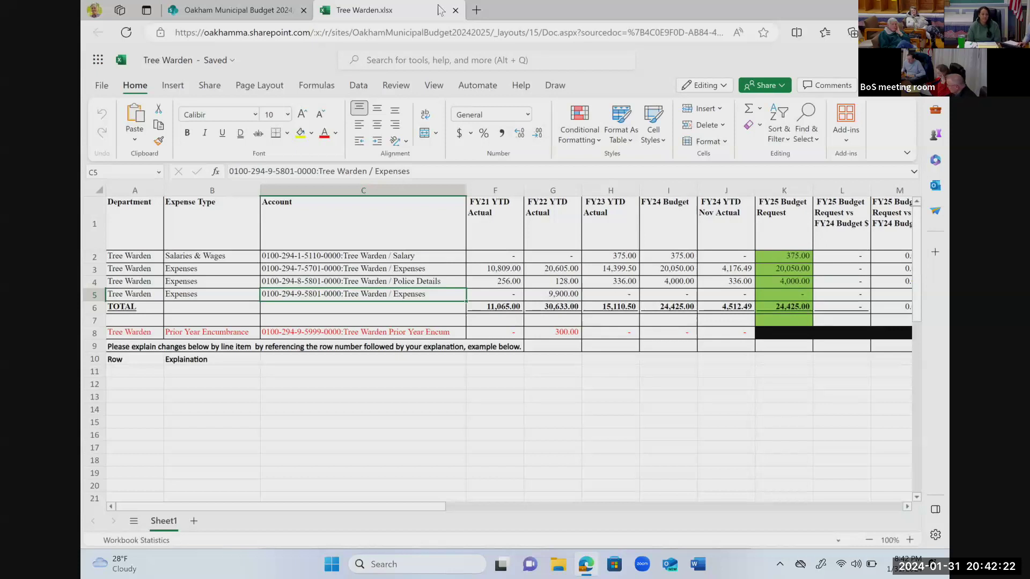
{"action": "left_click", "coordinate": [456, 10]}
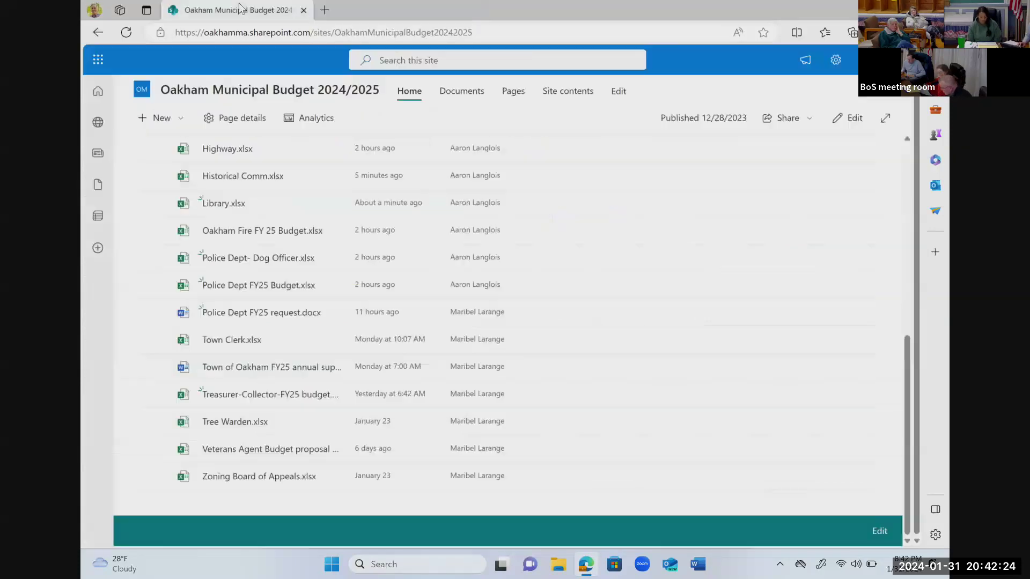
Step: Open the Veterans Agent Budget proposal workbook, inspect the Salary and Expenses request differences and the special article account, and close it
{"action": "left_click", "coordinate": [244, 450]}
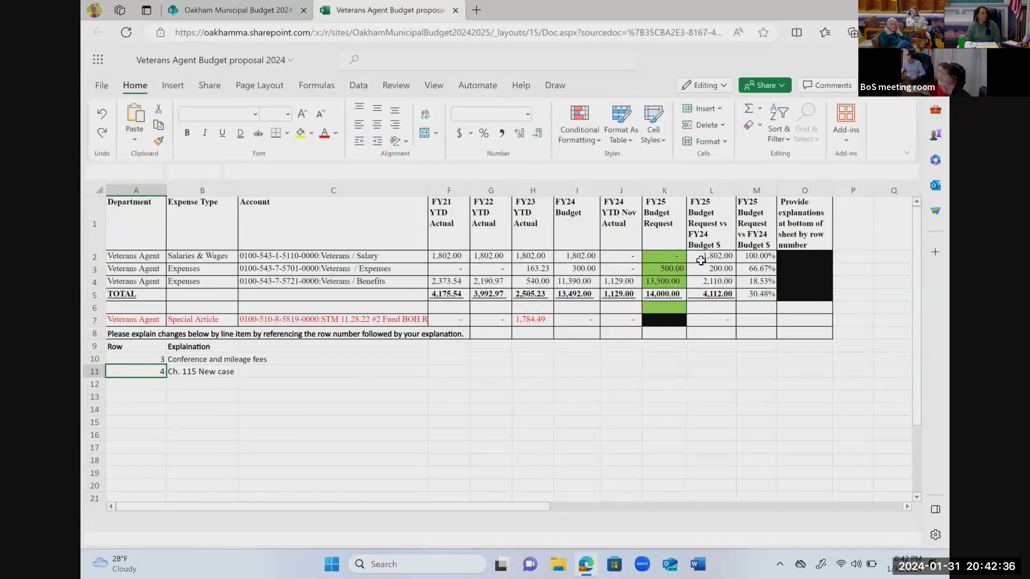
{"action": "left_click", "coordinate": [701, 257]}
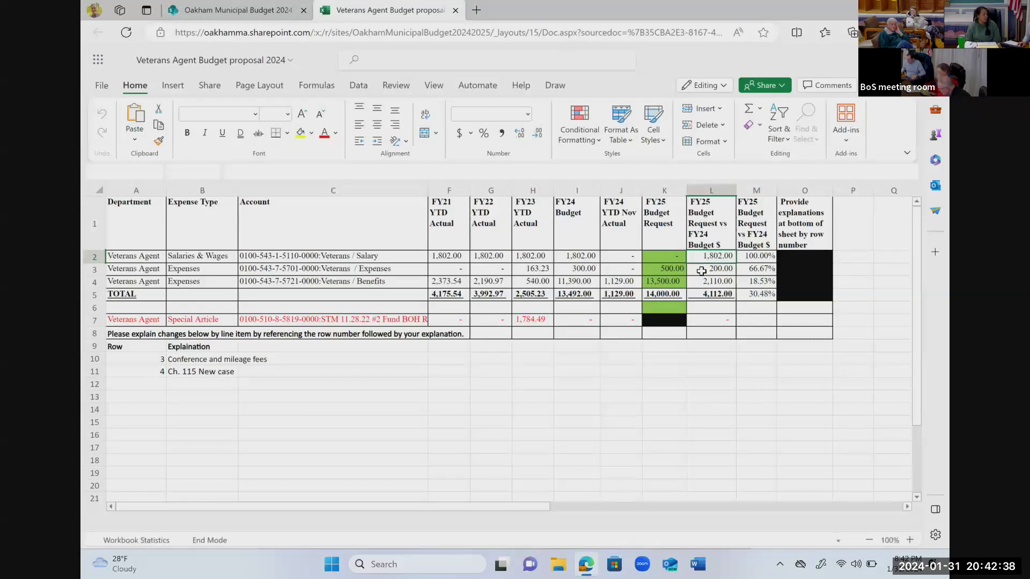
{"action": "left_click", "coordinate": [702, 271]}
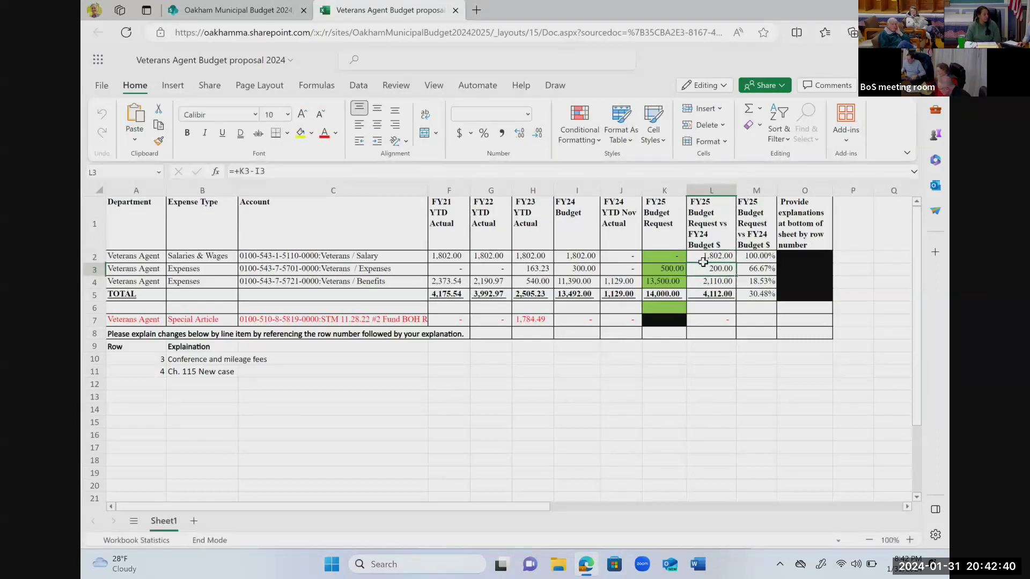
{"action": "left_click", "coordinate": [702, 257]}
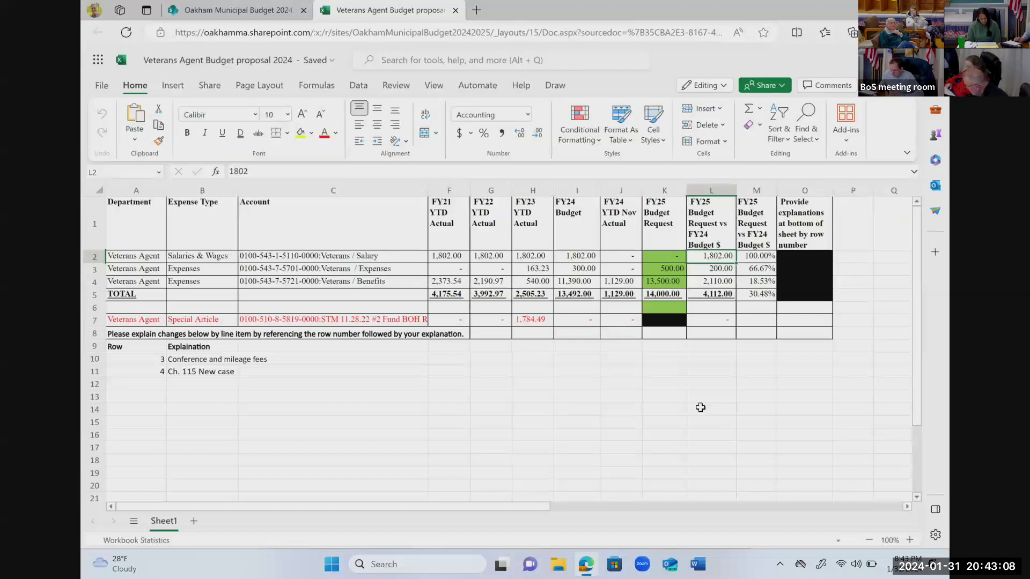
{"action": "left_click", "coordinate": [388, 317]}
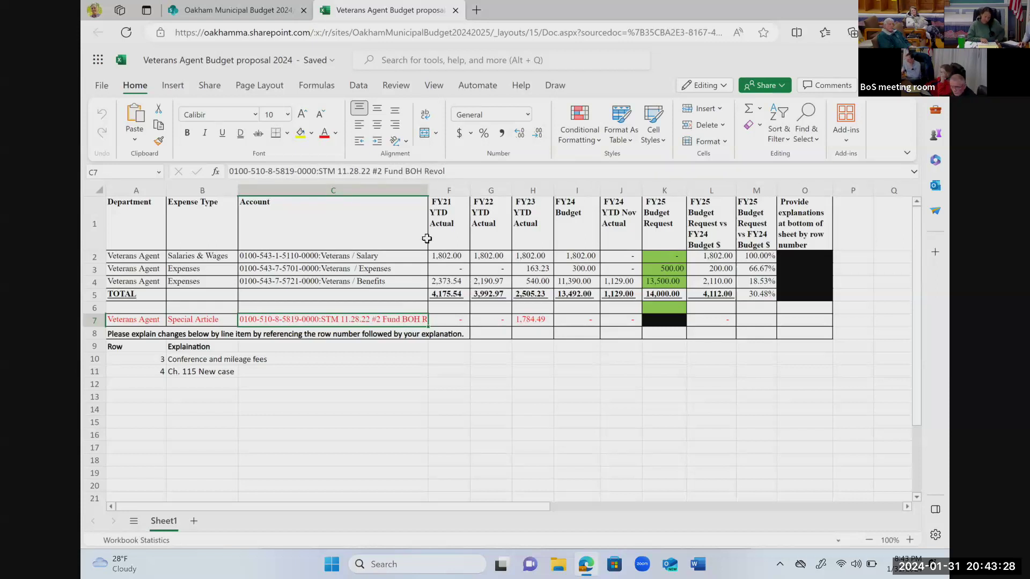
{"action": "left_click", "coordinate": [407, 392]}
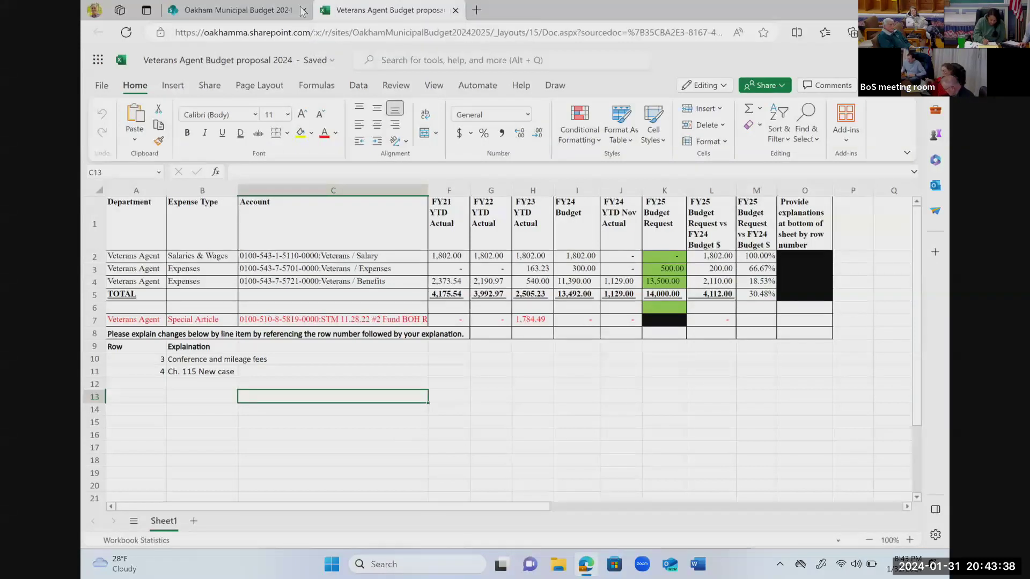
{"action": "left_click", "coordinate": [455, 10]}
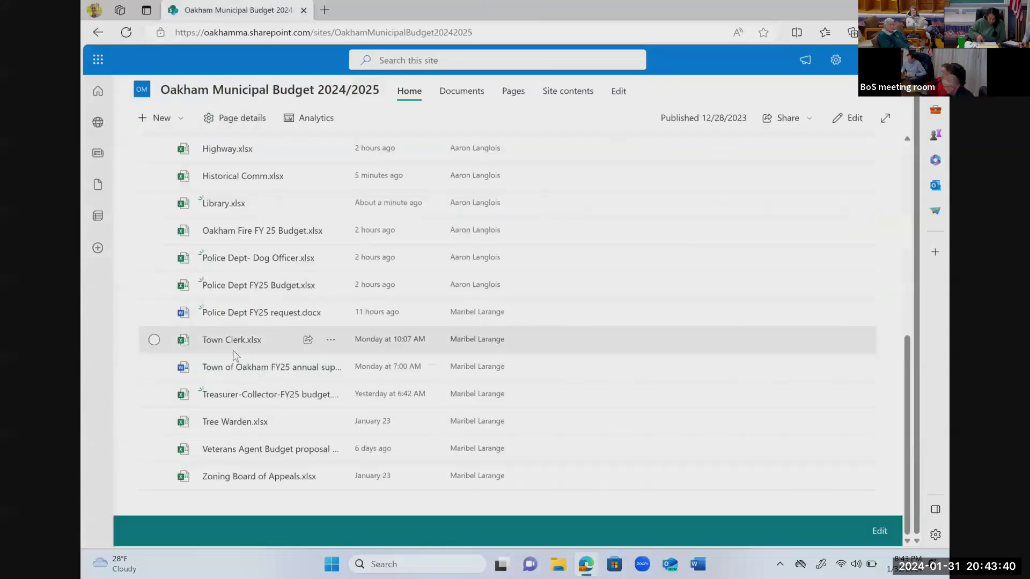
Step: Open the Zoning Board of Appeals workbook, review its FY25 Budget Request for Expenses and Dues, and close it
{"action": "left_click", "coordinate": [232, 477]}
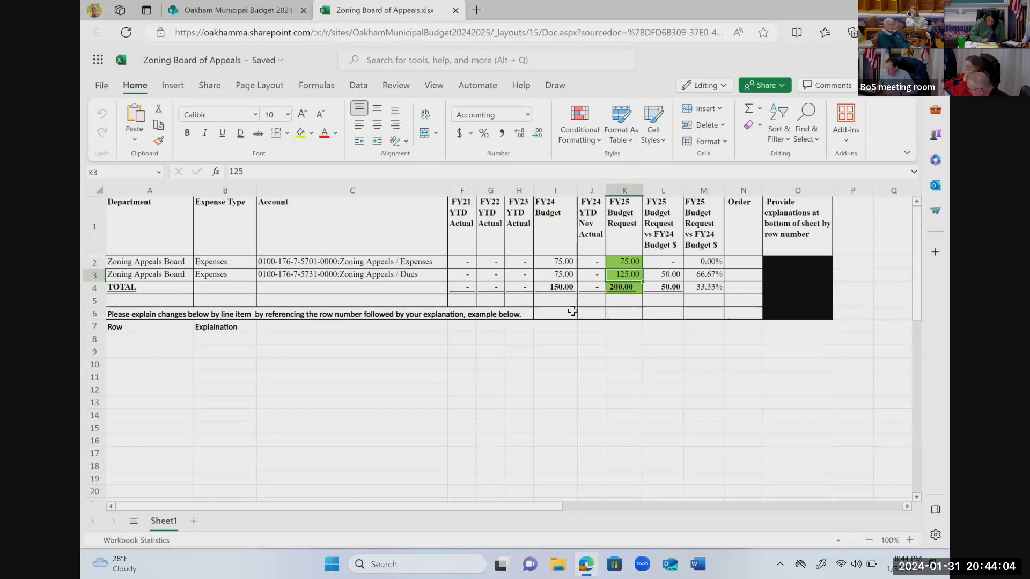
{"action": "left_click", "coordinate": [622, 261]}
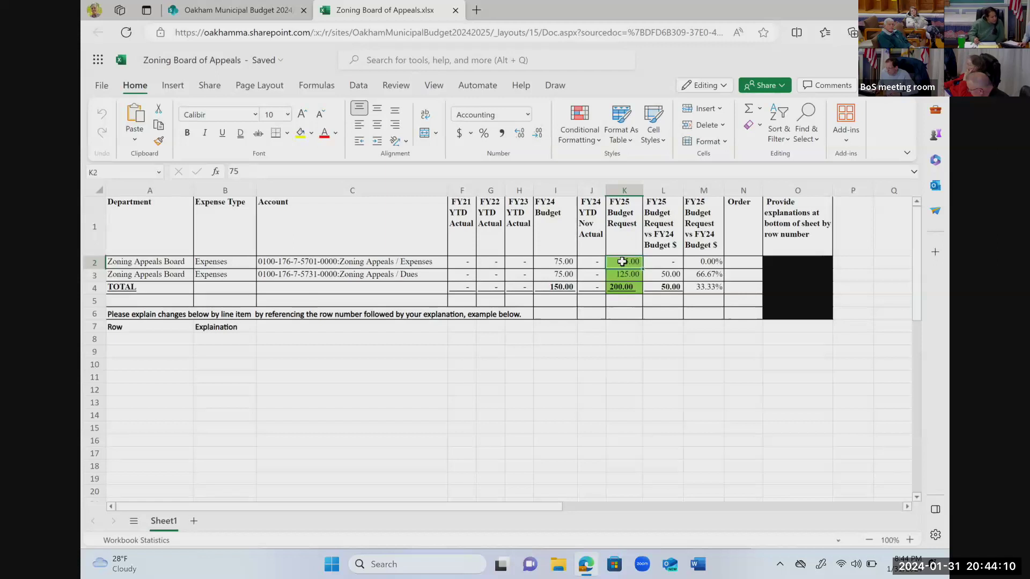
{"action": "left_click", "coordinate": [622, 226]}
{"action": "left_click", "coordinate": [621, 261]}
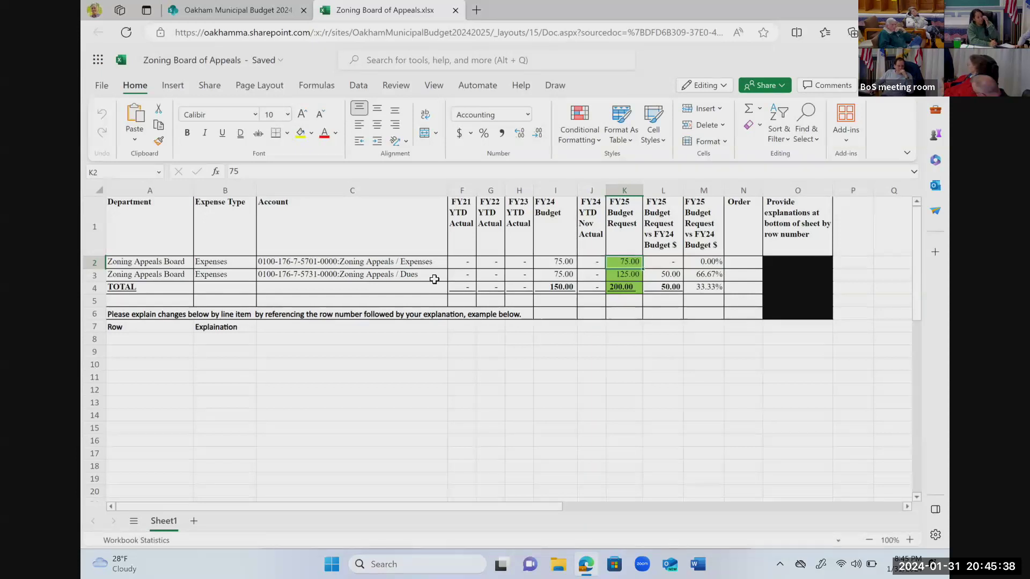
{"action": "left_click", "coordinate": [585, 336]}
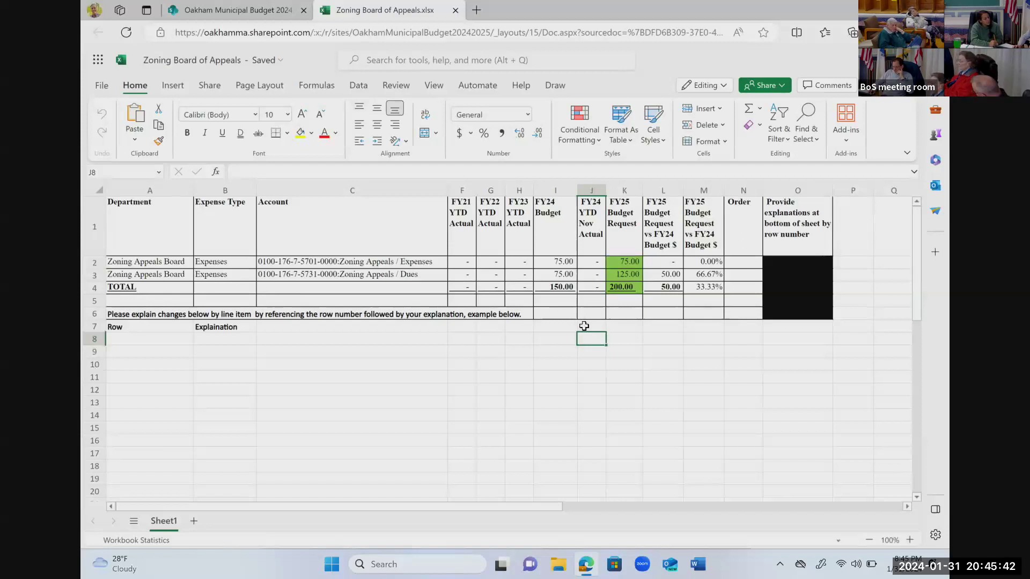
{"action": "left_click", "coordinate": [569, 368]}
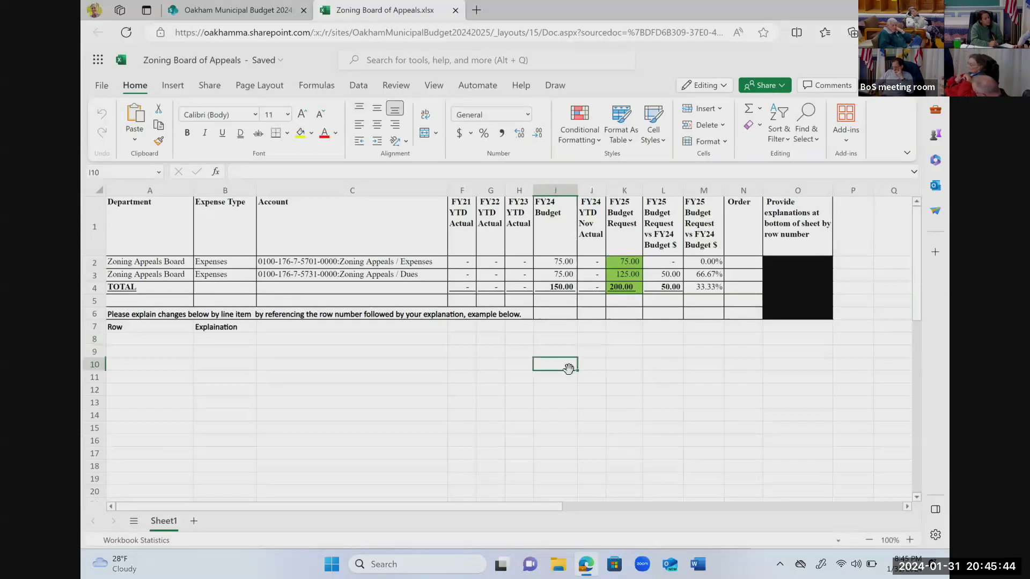
{"action": "left_click", "coordinate": [634, 299]}
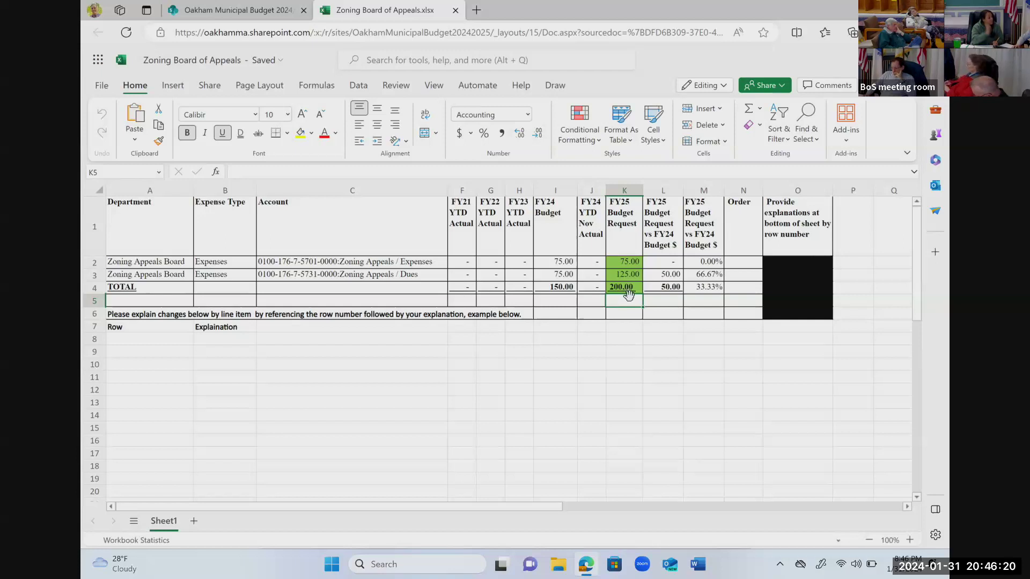
{"action": "left_click", "coordinate": [625, 328]}
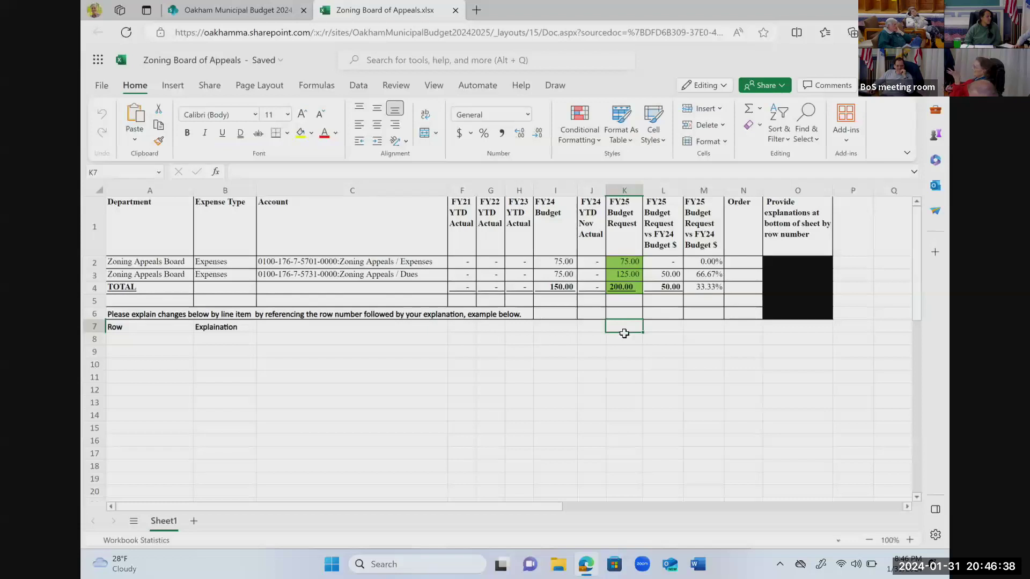
{"action": "left_click", "coordinate": [456, 10]}
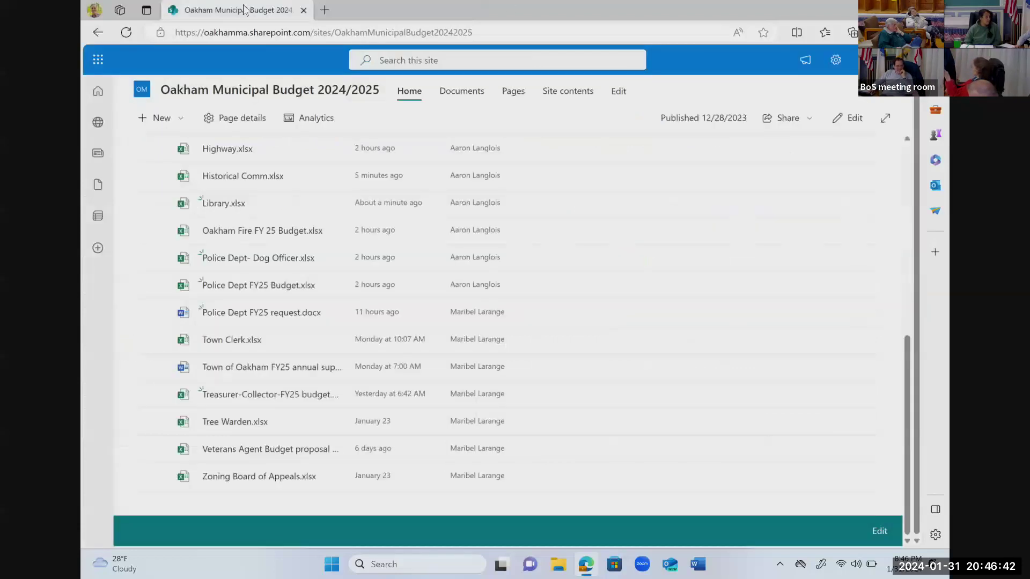